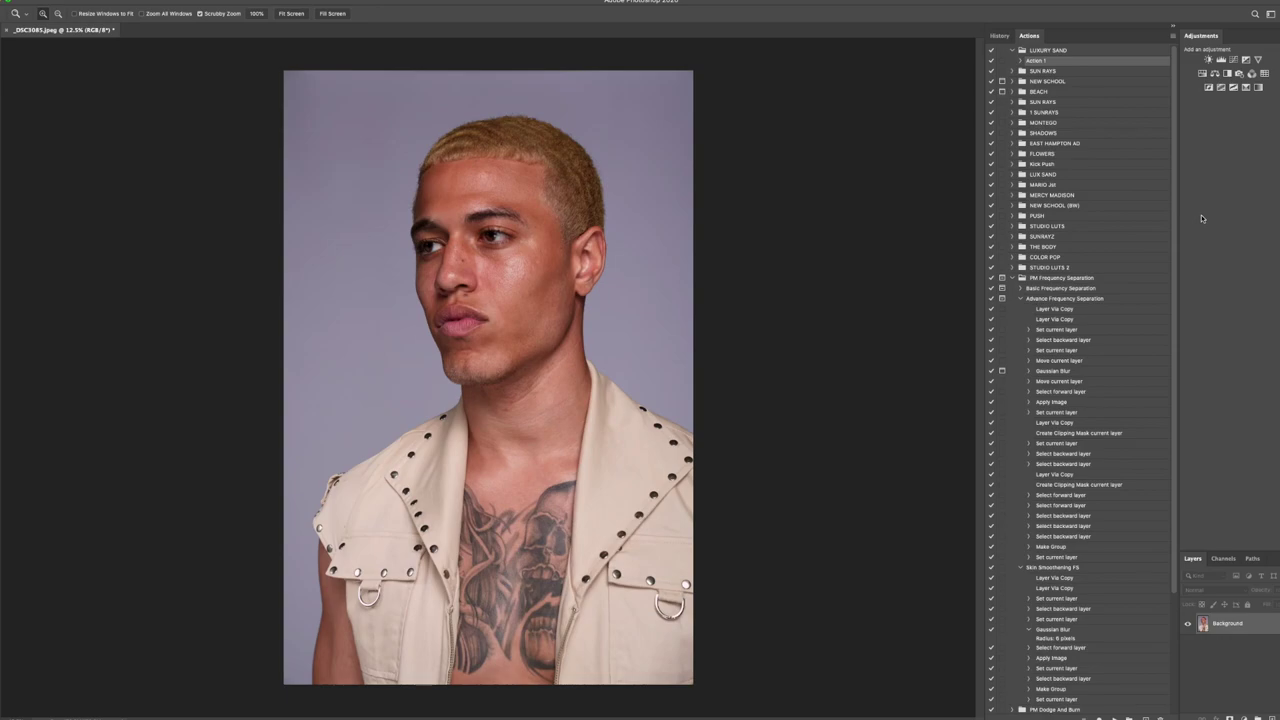
Fit the portrait on screen, then Scrubby-zoom in on the eyes and face.
left_click(291, 14)
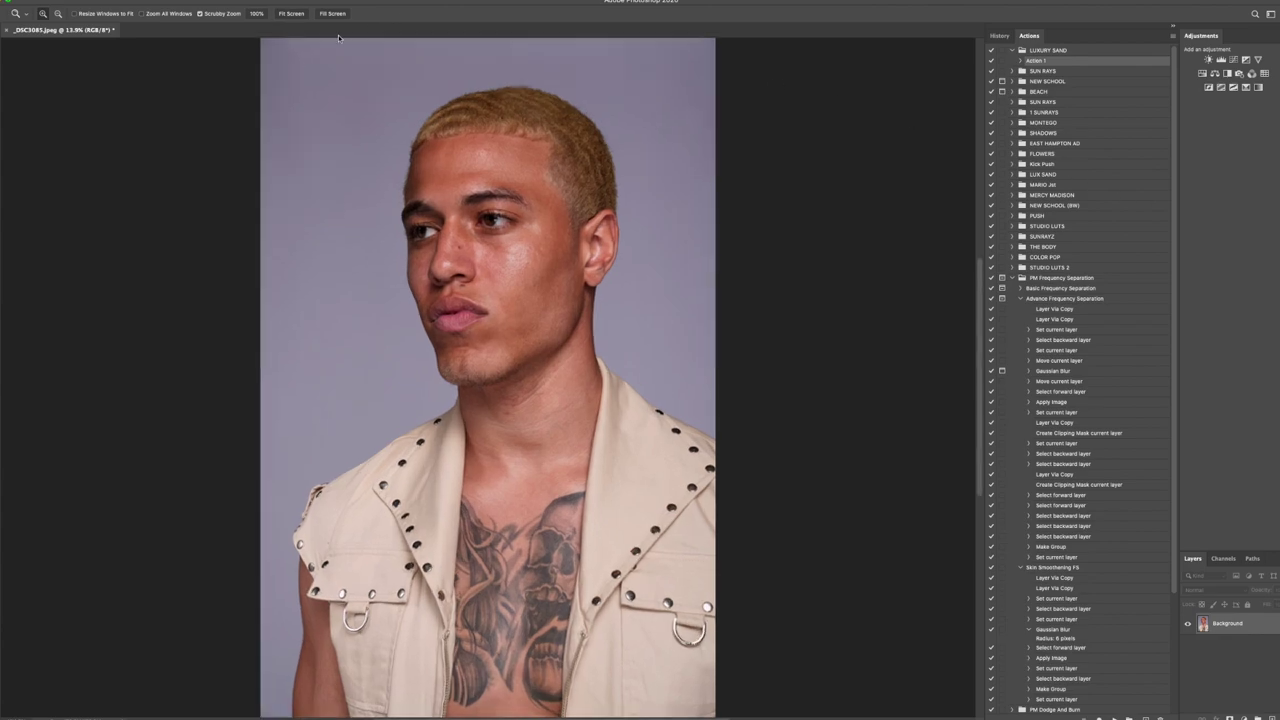
left_click_drag(522, 236, 554, 216)
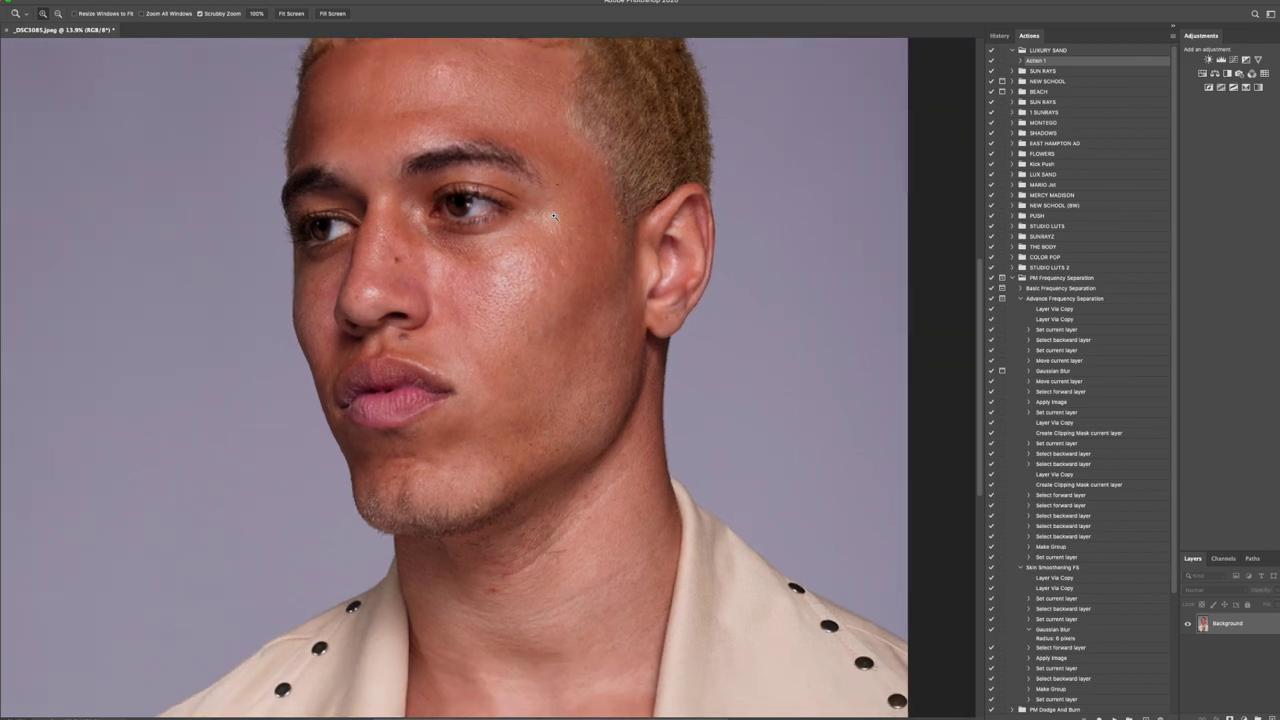
scroll(430, 120, "up", 2)
left_click(293, 15)
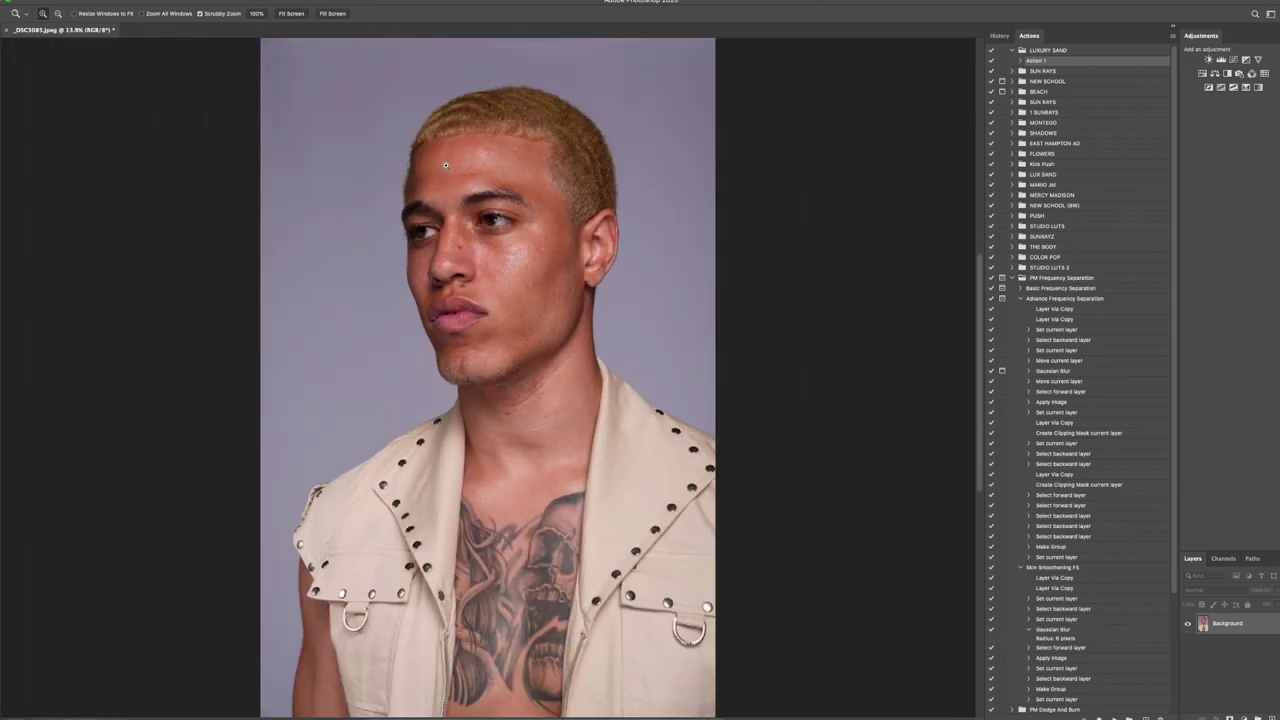
left_click_drag(461, 168, 530, 204)
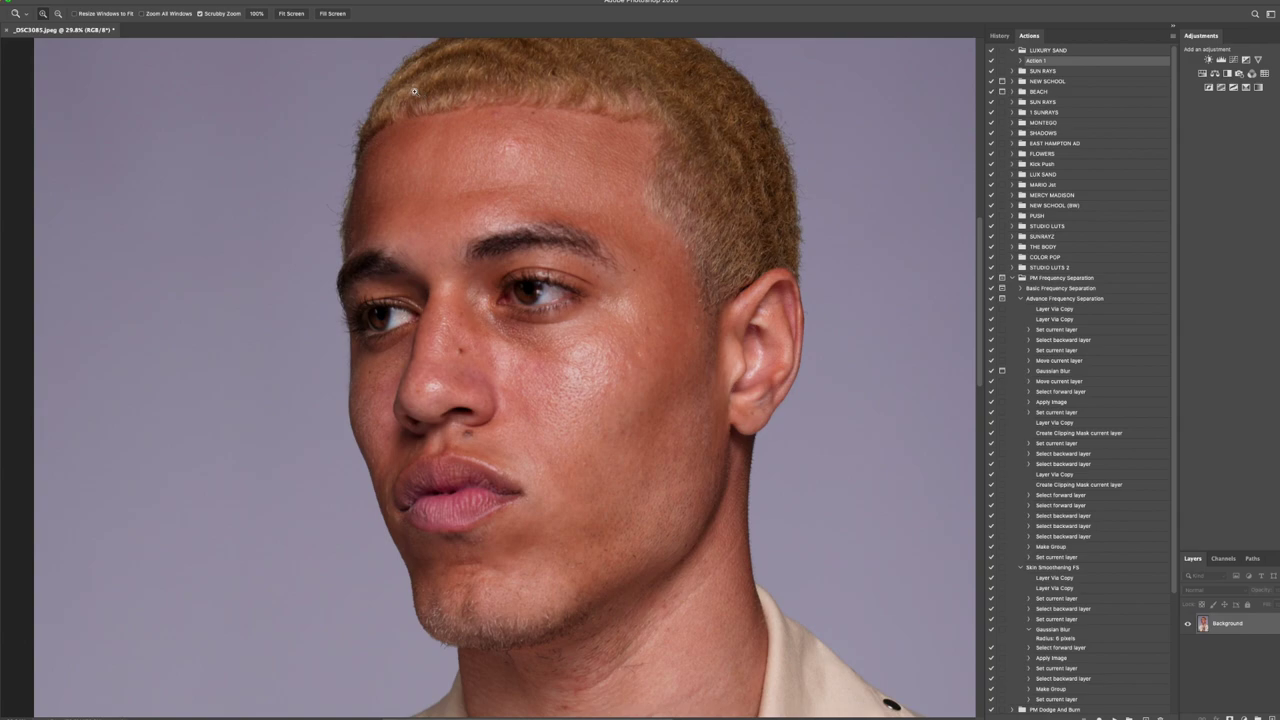
scroll(575, 271, "down", 1)
scroll(575, 271, "down", 5)
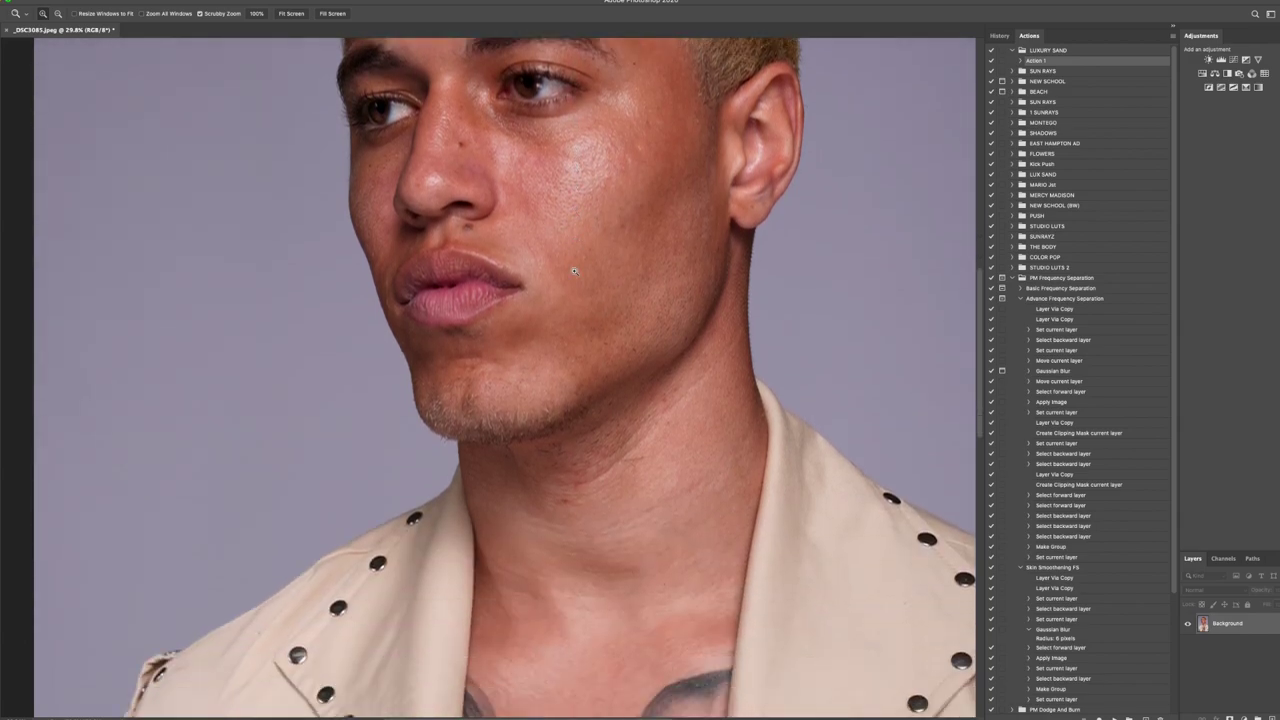
Refit the photo and zoom back in to inspect the face closely.
left_click(292, 16)
left_click_drag(490, 206, 522, 197)
scroll(522, 197, "up", 2)
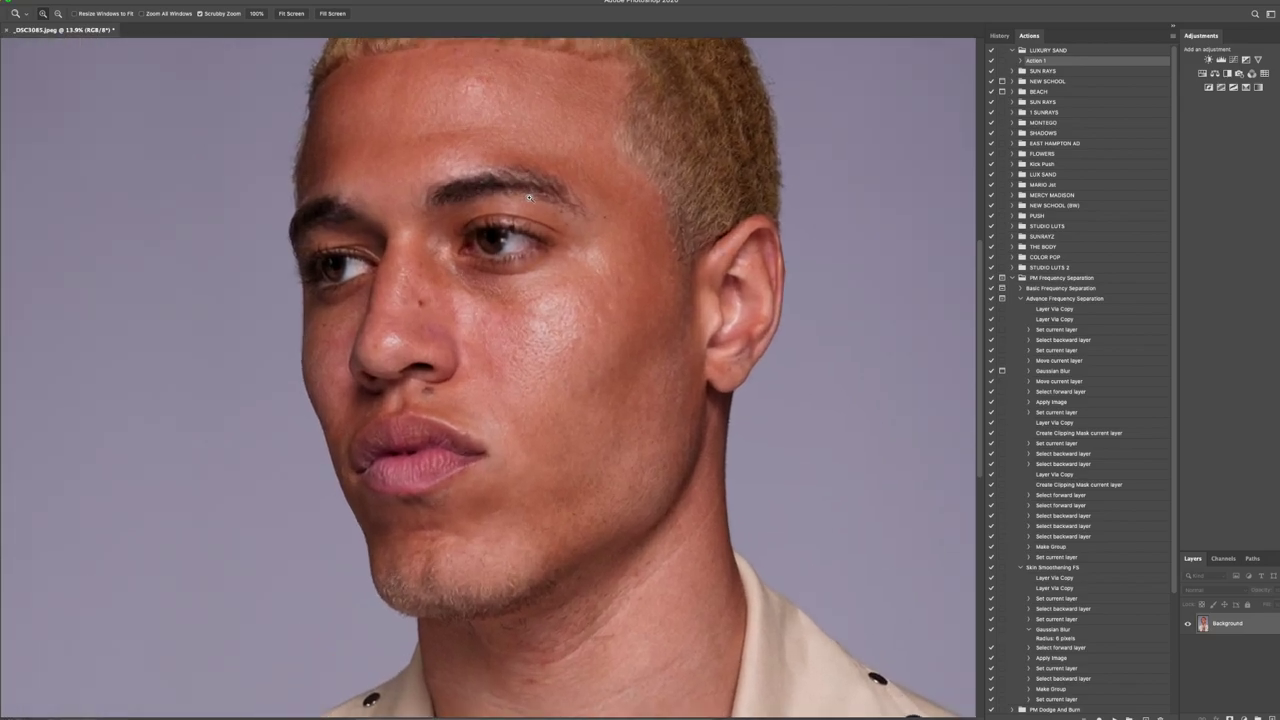
scroll(521, 187, "up", 2)
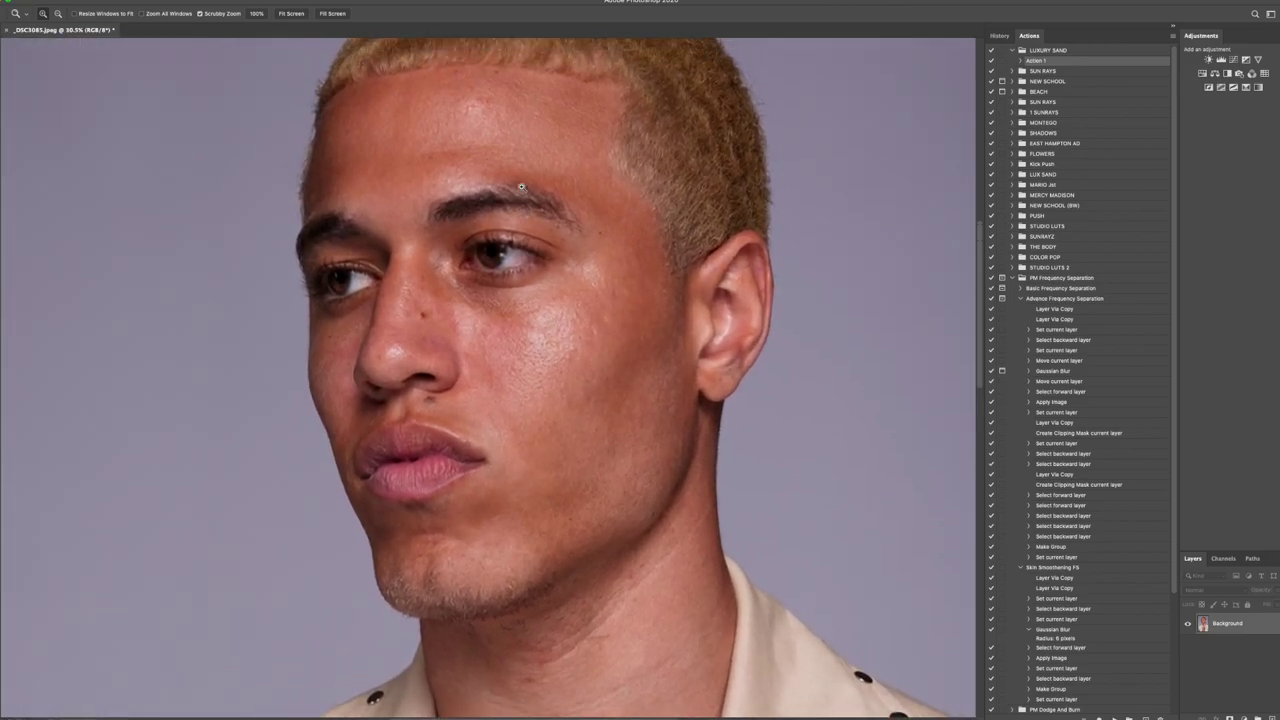
scroll(522, 187, "down", 1)
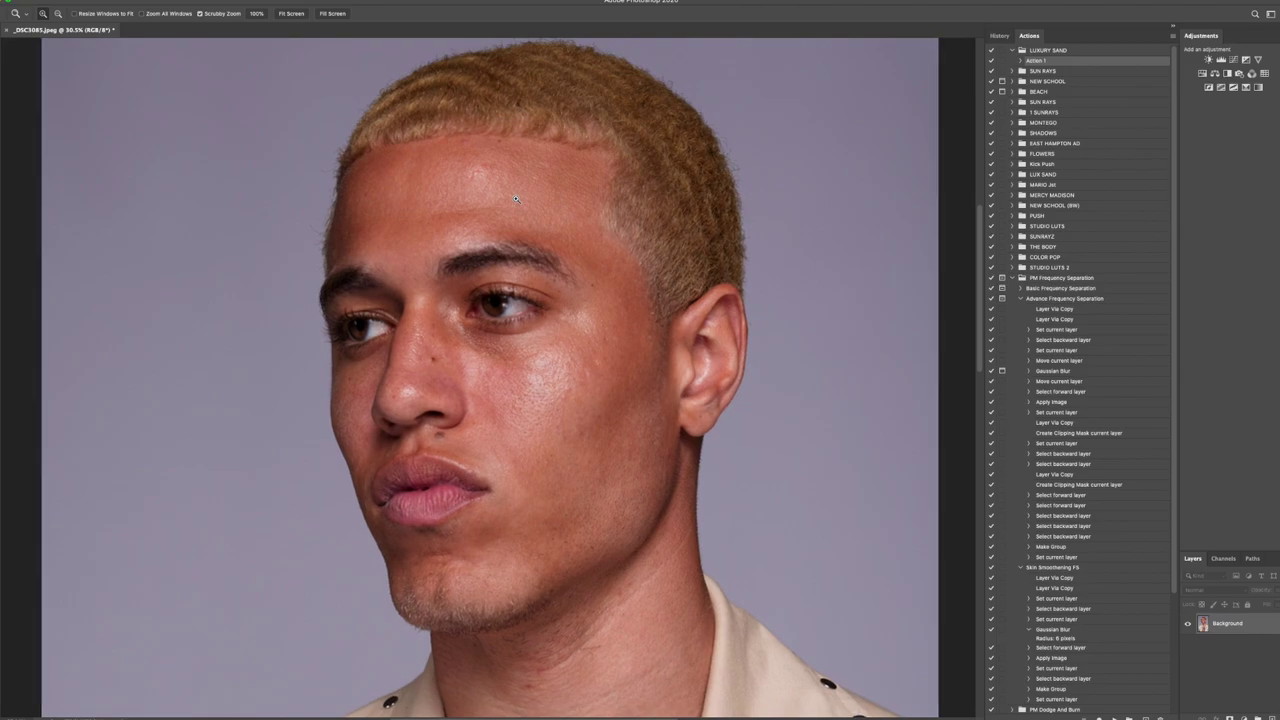
scroll(515, 197, "up", 1)
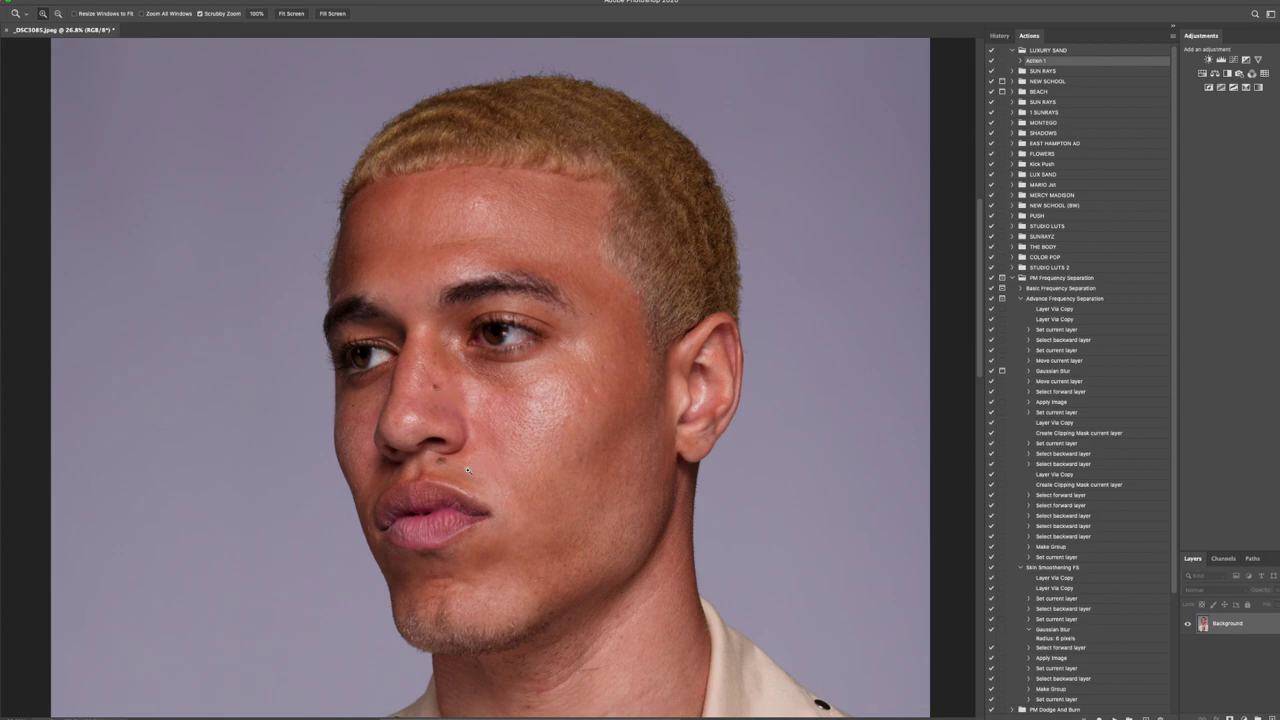
scroll(600, 517, "down", 5)
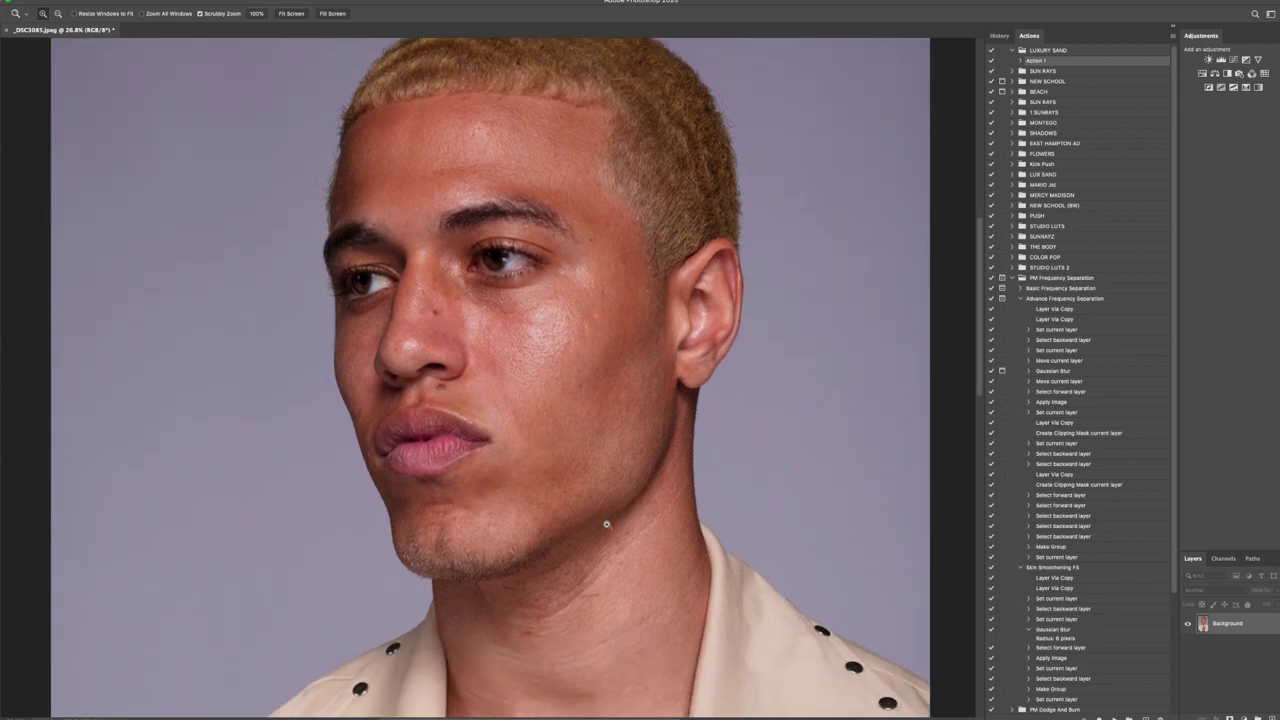
scroll(557, 485, "up", 5)
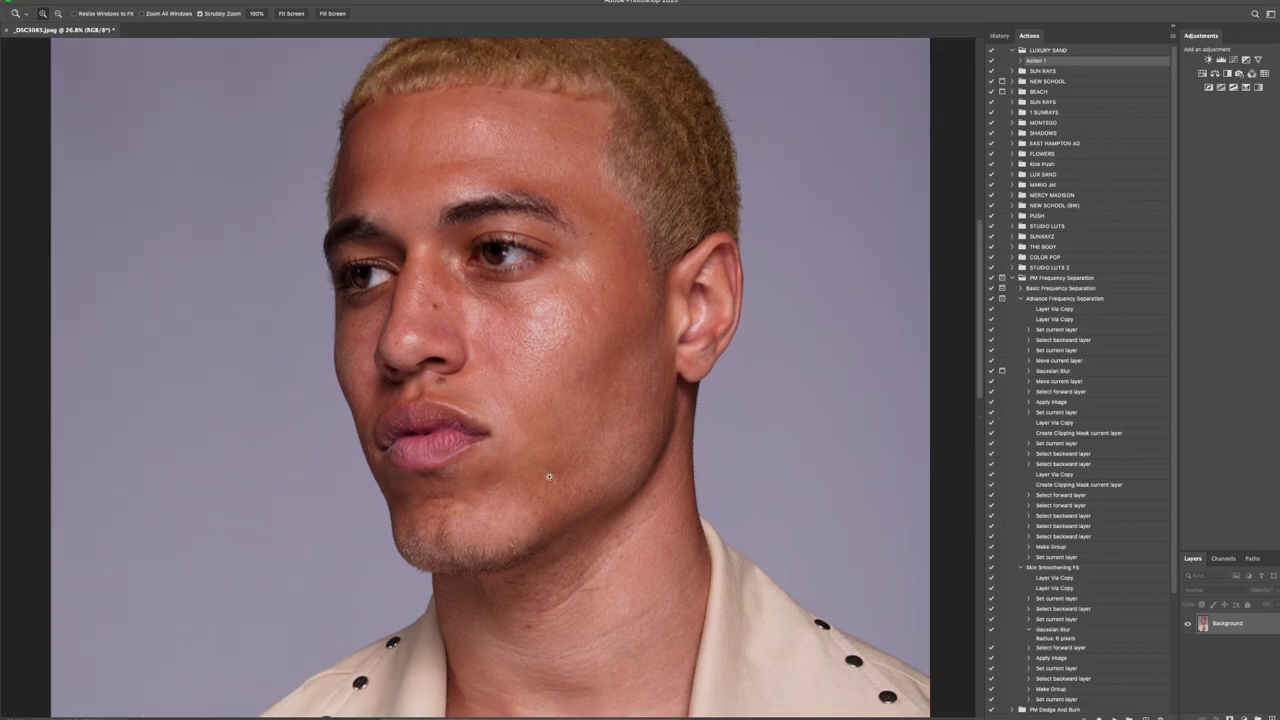
Refit the photo, then zoom in close on the forehead and hairline.
left_click(282, 12)
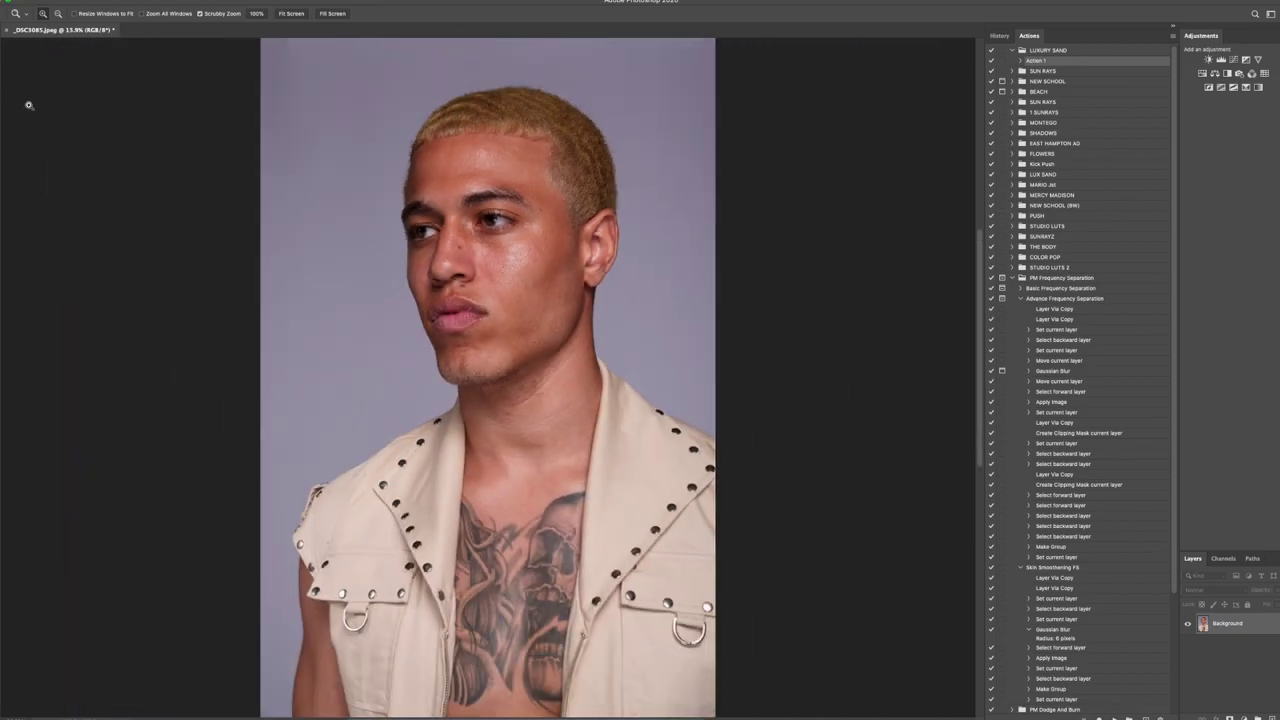
left_click(508, 188)
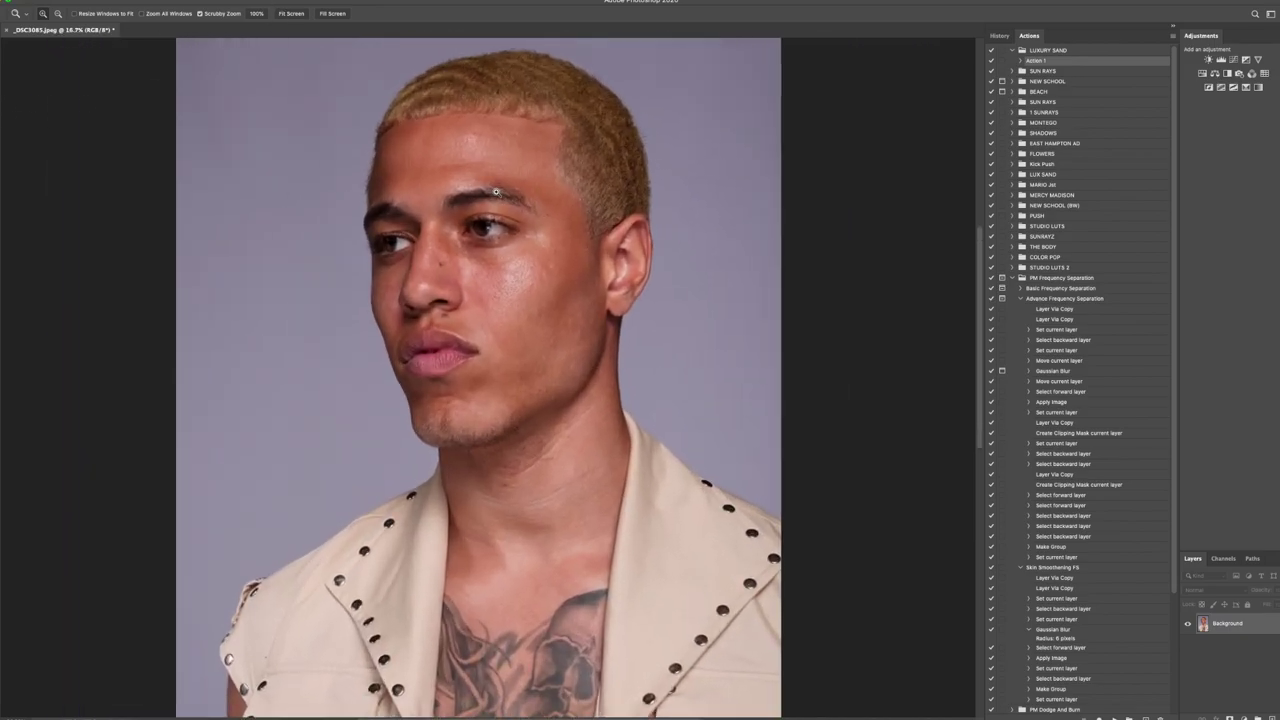
left_click(457, 192)
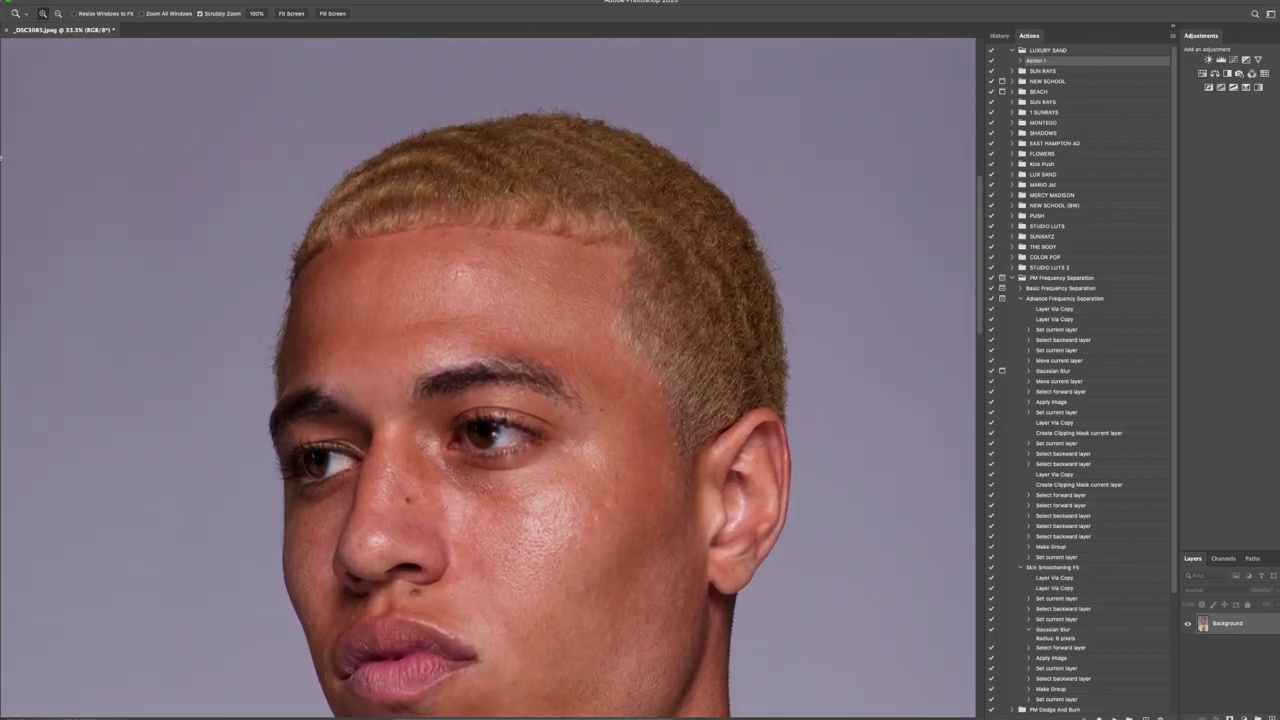
key("s")
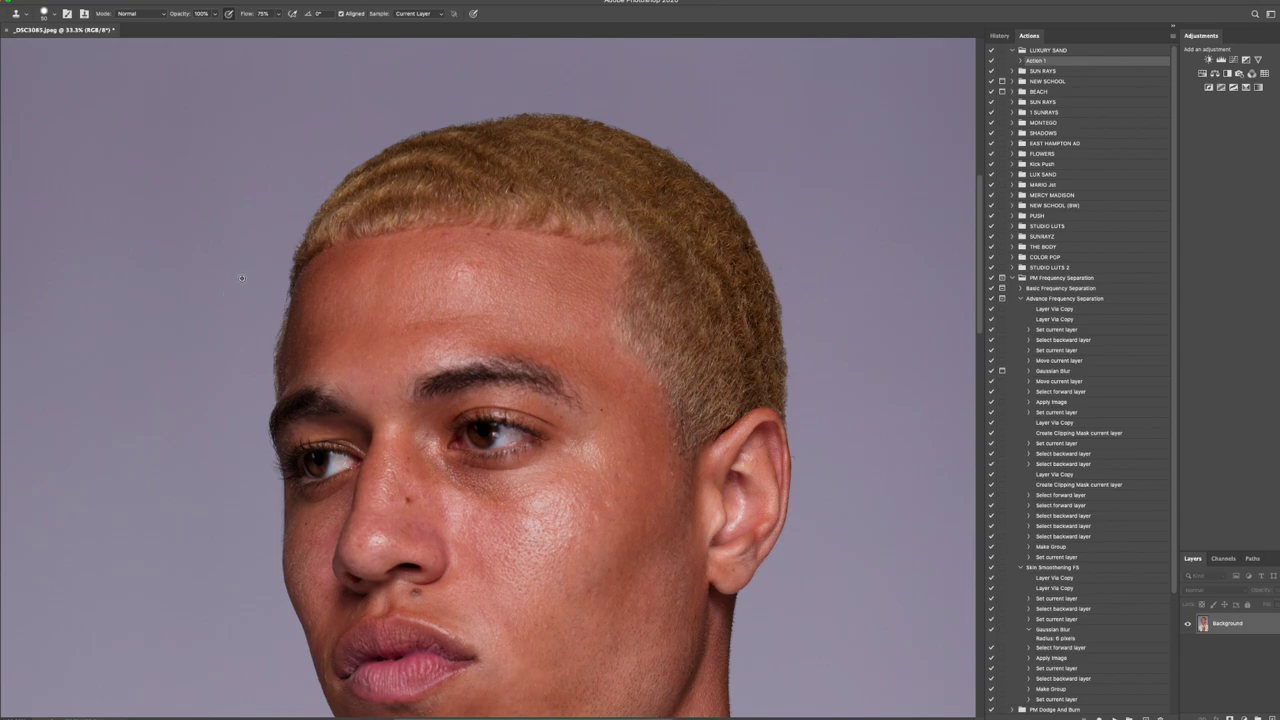
Clone over the left face edge, compare against the History snapshot, and keep all clone edits.
left_click_drag(248, 290, 242, 372)
left_click(1005, 37)
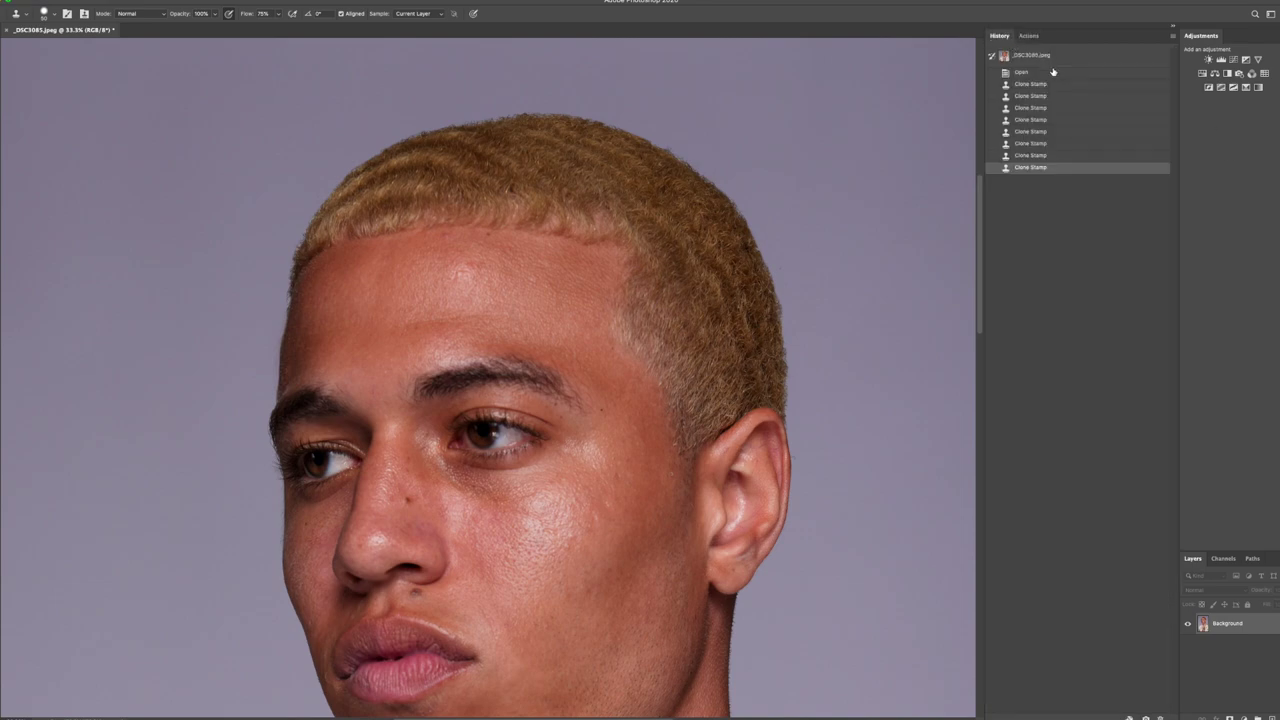
left_click(1050, 58)
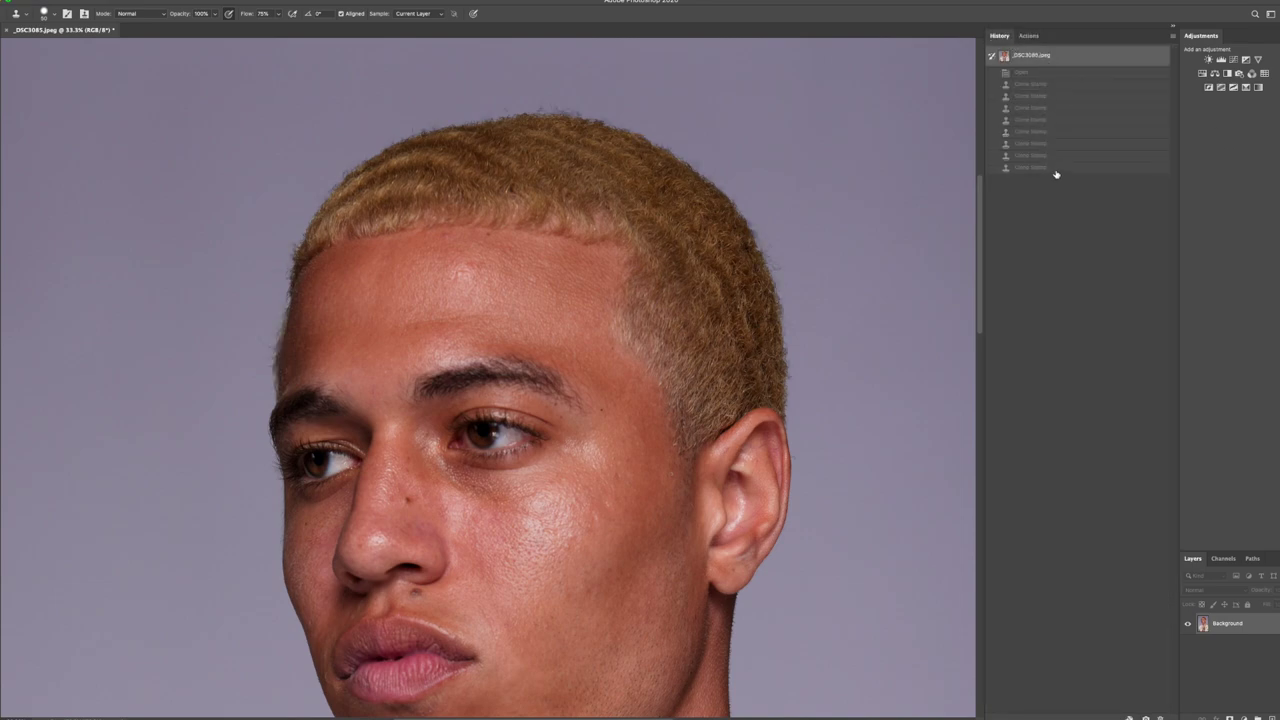
left_click(1054, 170)
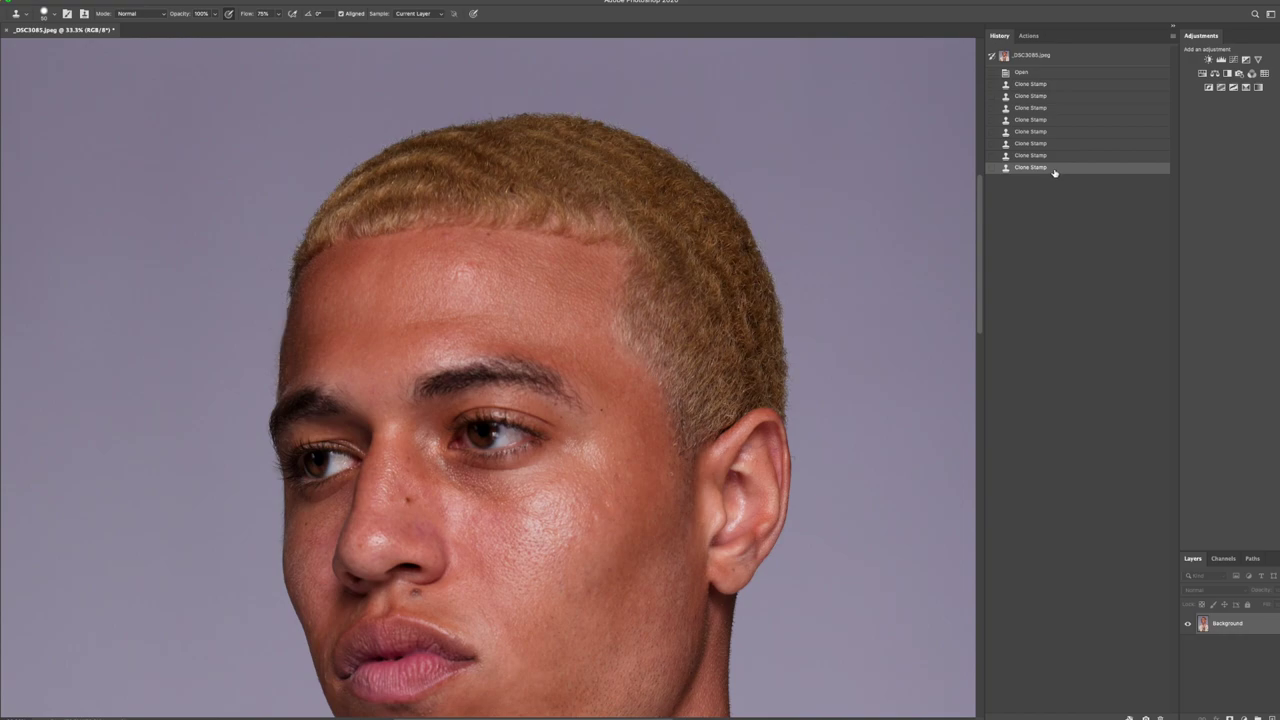
Zoom in around the forehead.
key("z")
left_click_drag(482, 301, 491, 298)
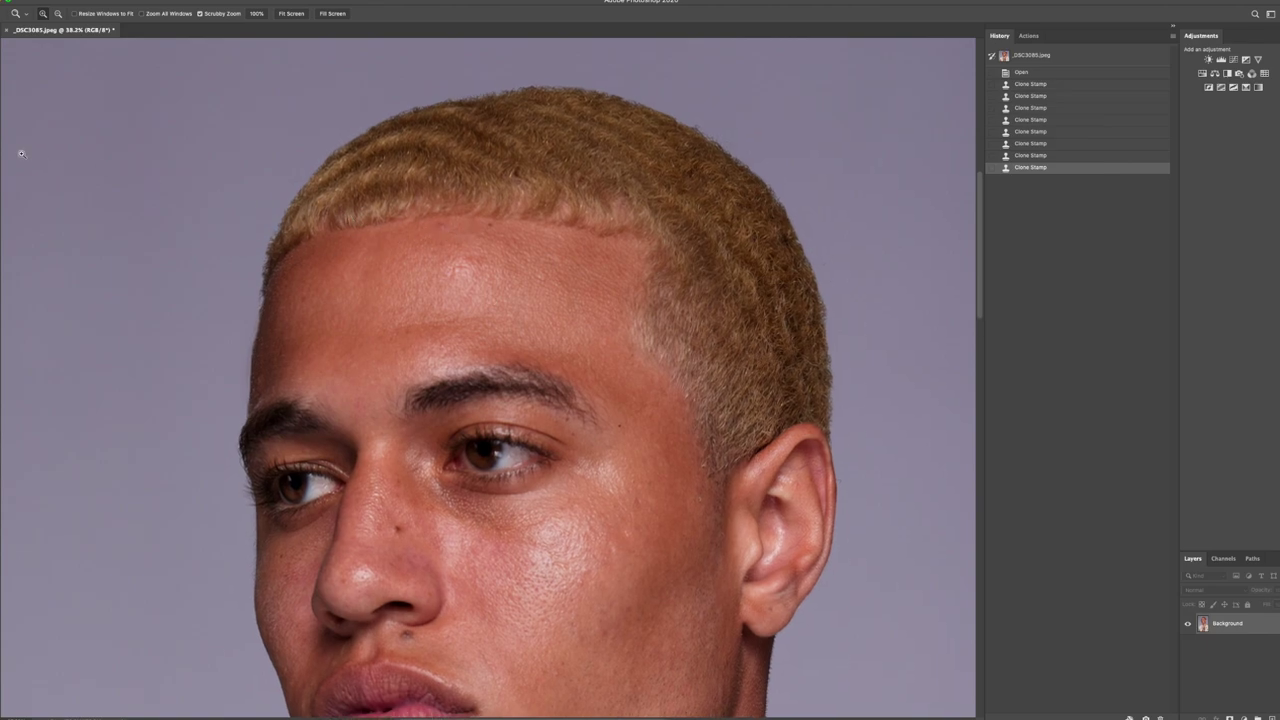
key("j")
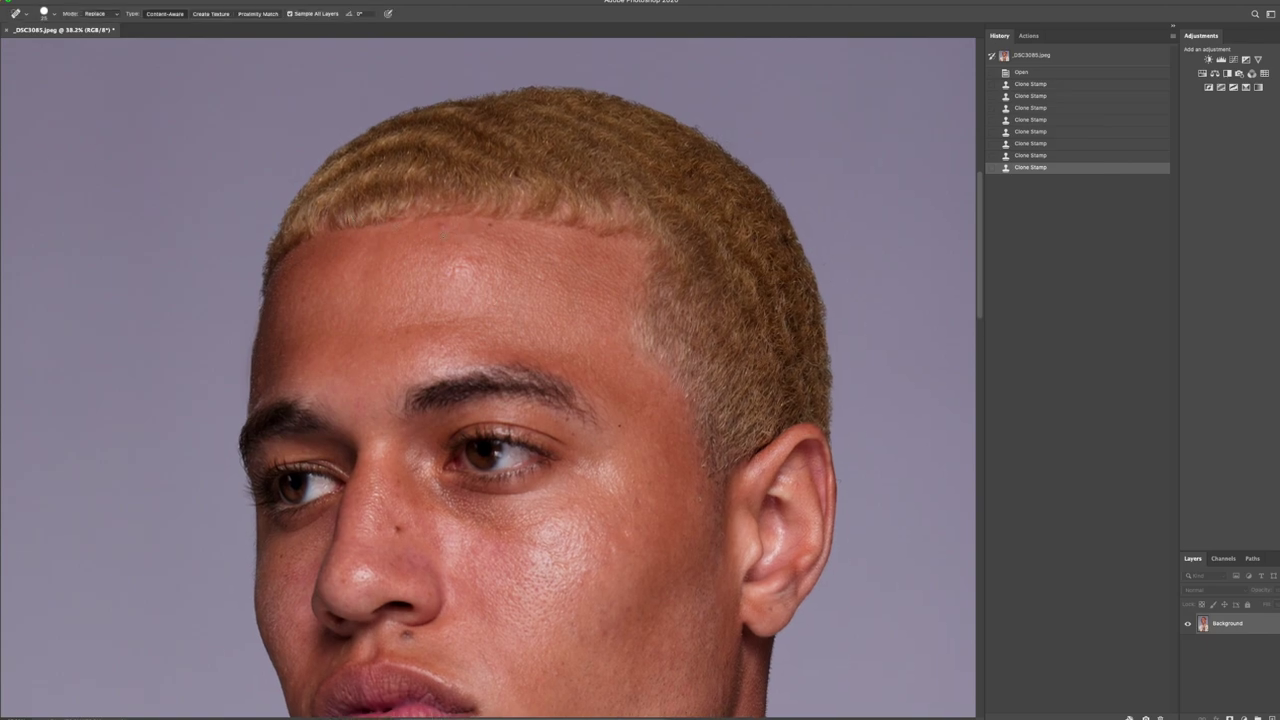
Spot-heal the blemishes across the forehead, including the mark between the brows.
left_click_drag(437, 229, 489, 226)
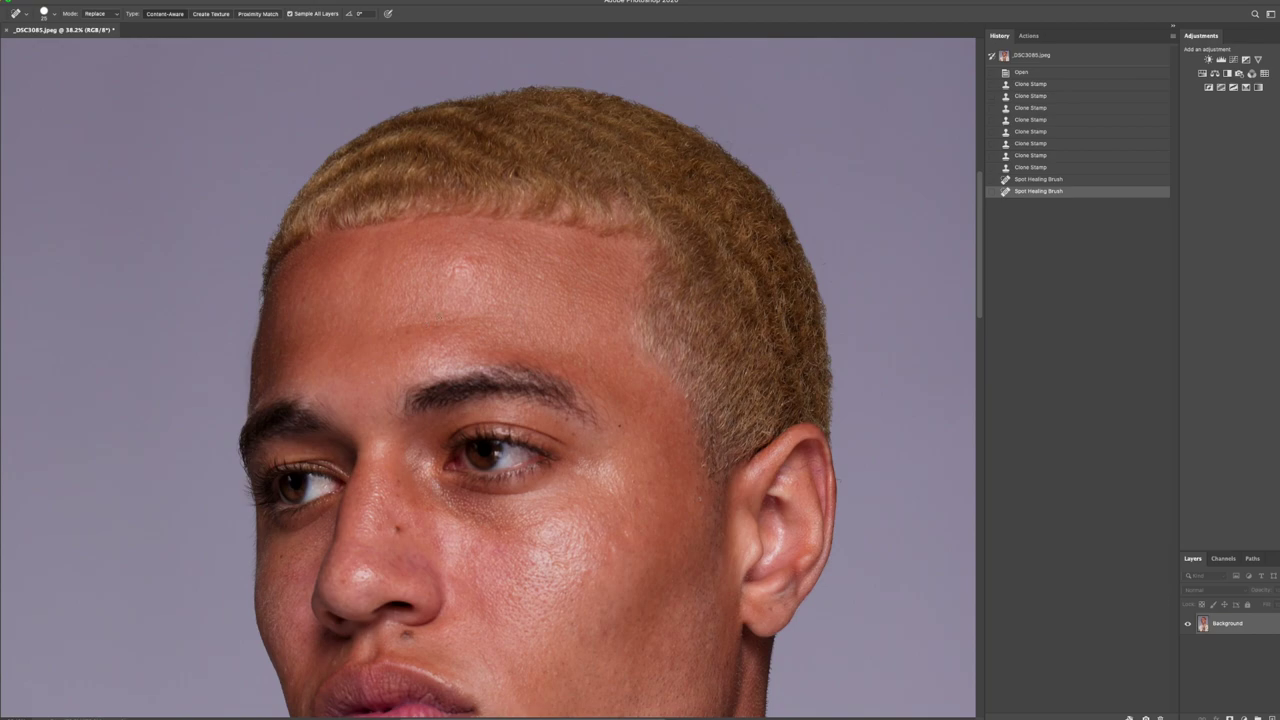
left_click_drag(452, 270, 453, 273)
left_click_drag(538, 276, 546, 278)
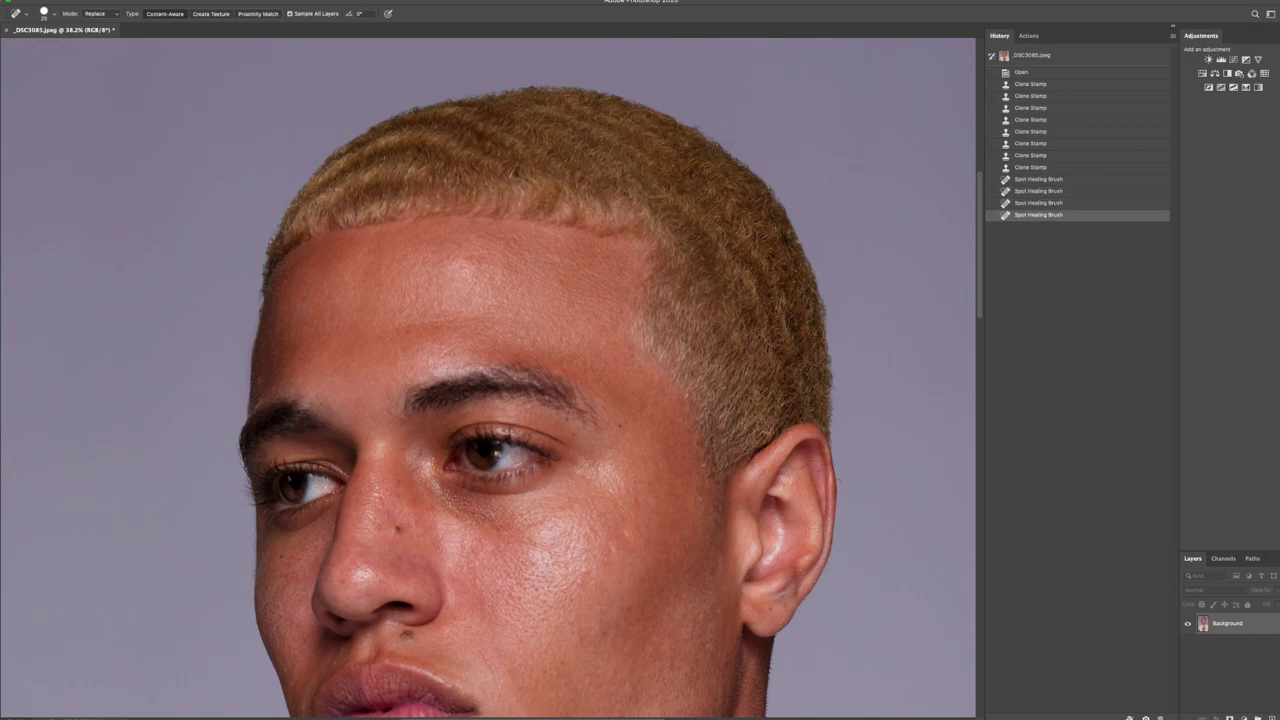
left_click(408, 330)
left_click(394, 338)
left_click_drag(400, 323, 438, 323)
left_click(310, 337)
left_click_drag(310, 298, 300, 304)
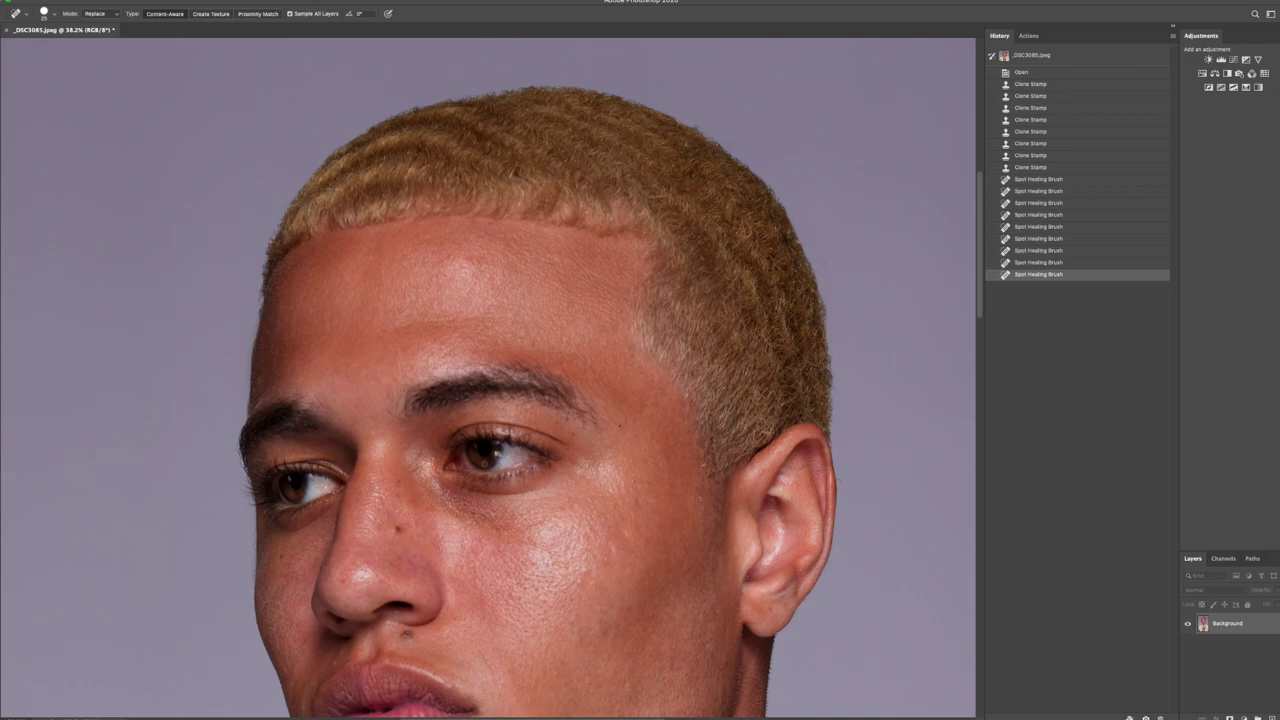
mouse_move(359, 396)
left_mouse_down()
mouse_move(360, 410)
mouse_move(371, 382)
left_mouse_up()
left_click(371, 434)
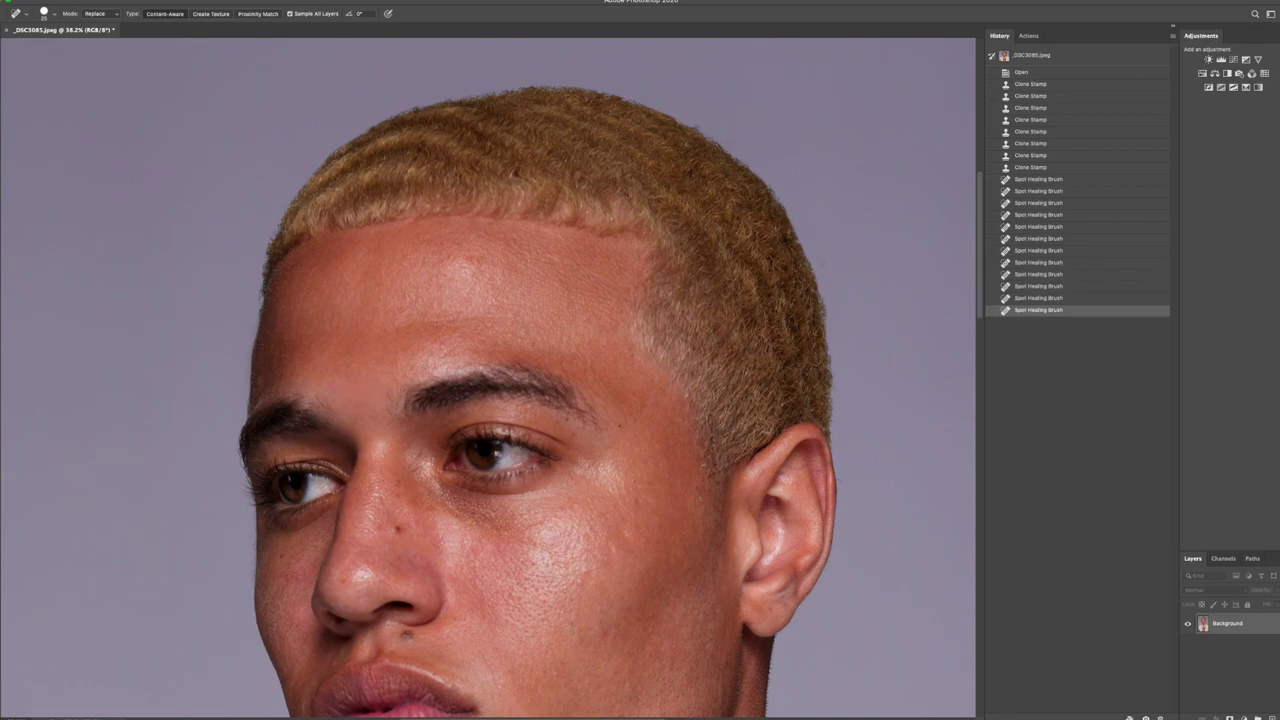
left_click(415, 368)
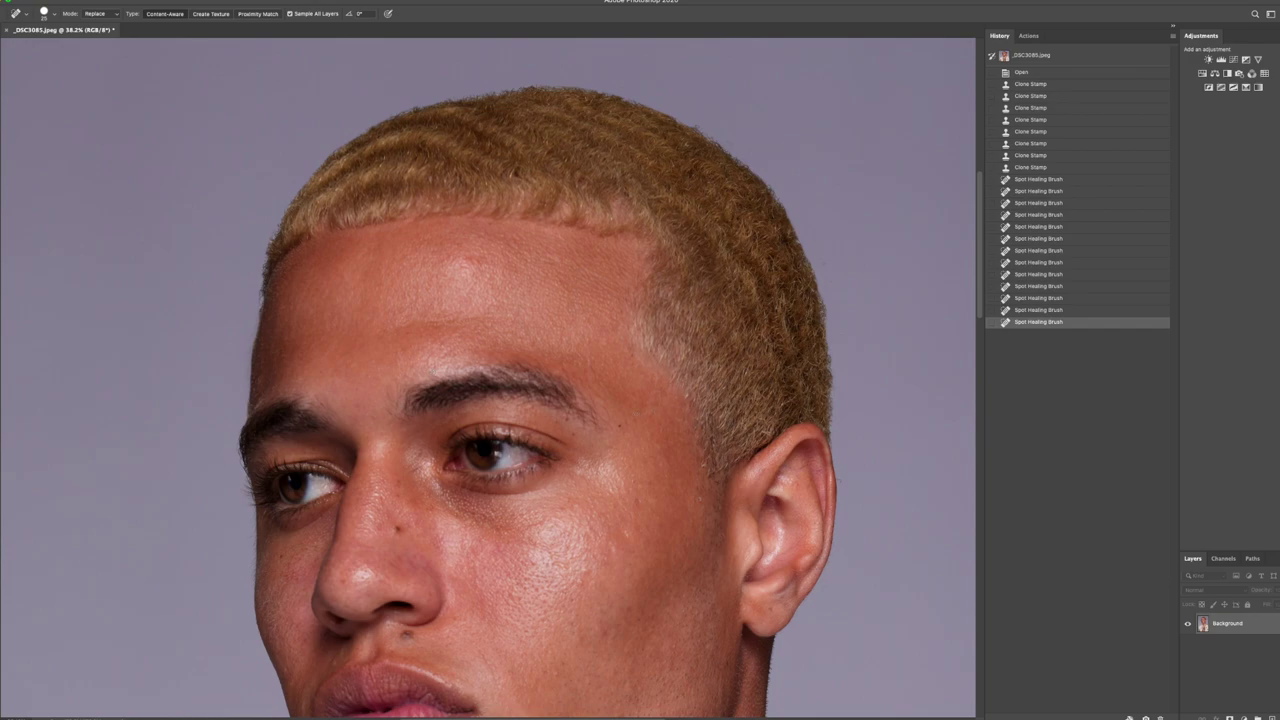
left_click(630, 346)
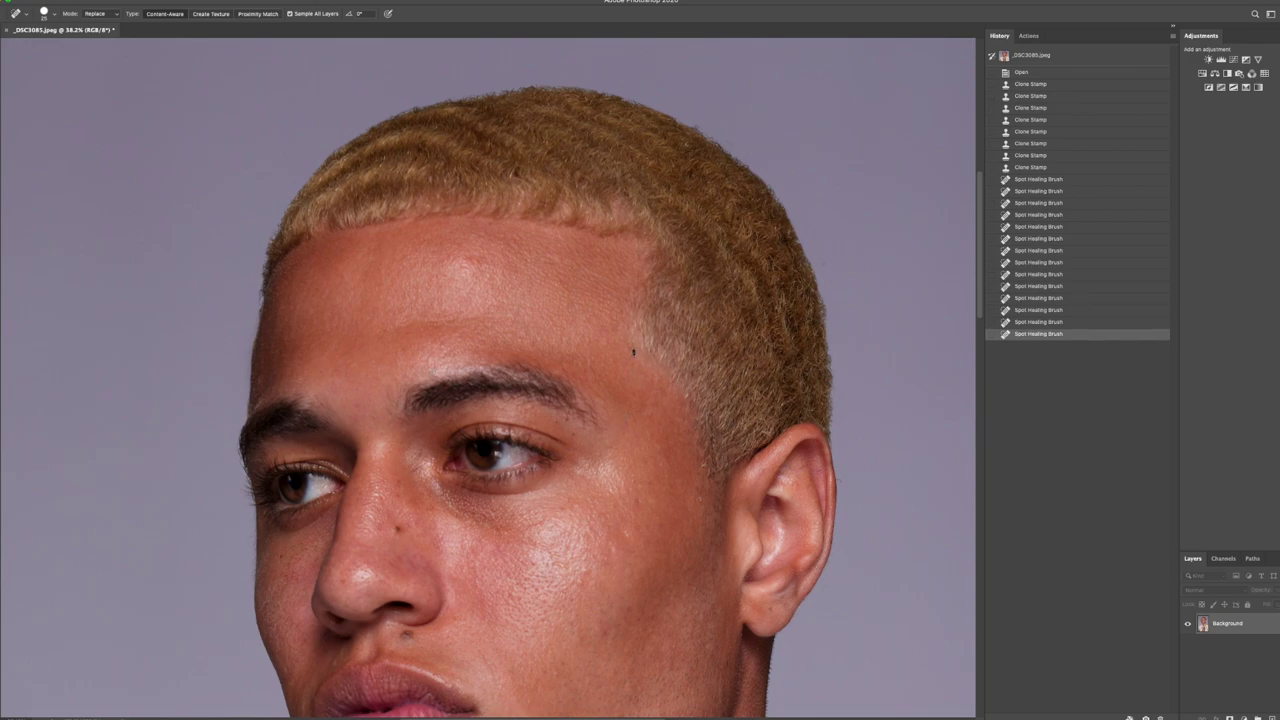
left_click(633, 356)
left_click(590, 388)
Heal the spots and streak around the outer right eyebrow.
left_click(599, 399)
left_click(601, 403)
left_click(603, 406)
left_click(605, 410)
left_click_drag(592, 366, 603, 392)
left_click(569, 420)
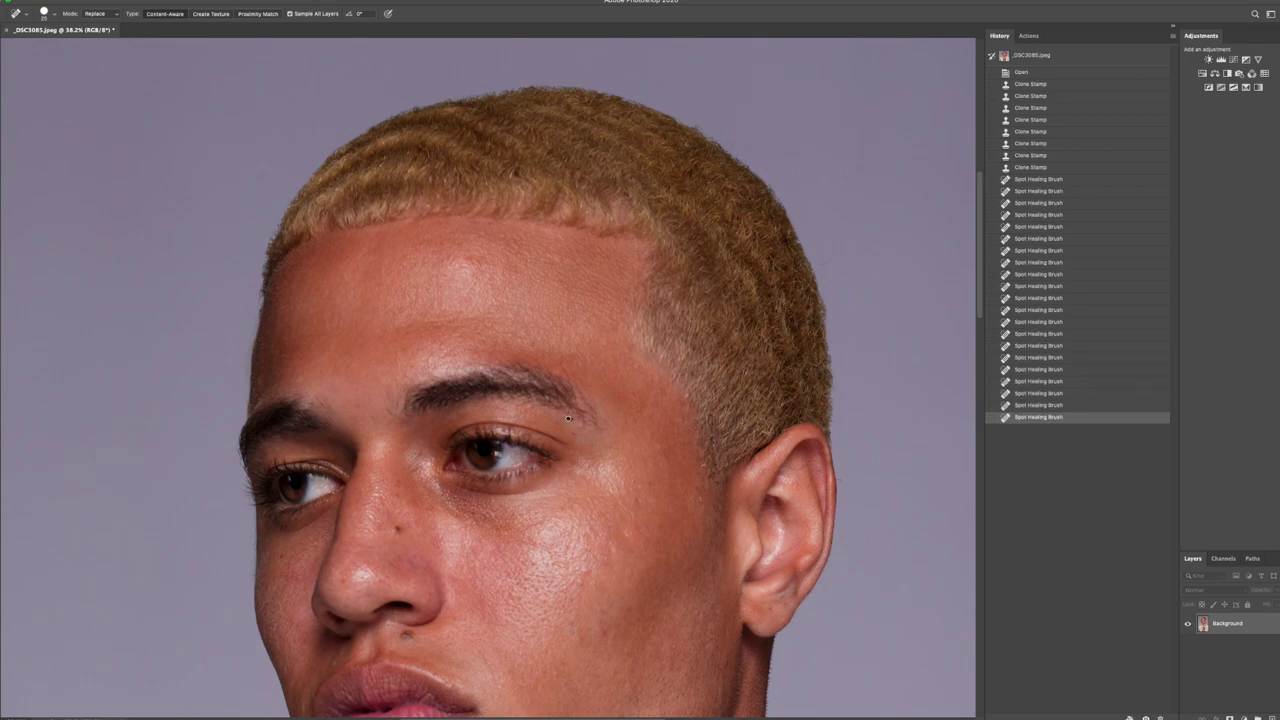
left_click(571, 430)
left_click(573, 432)
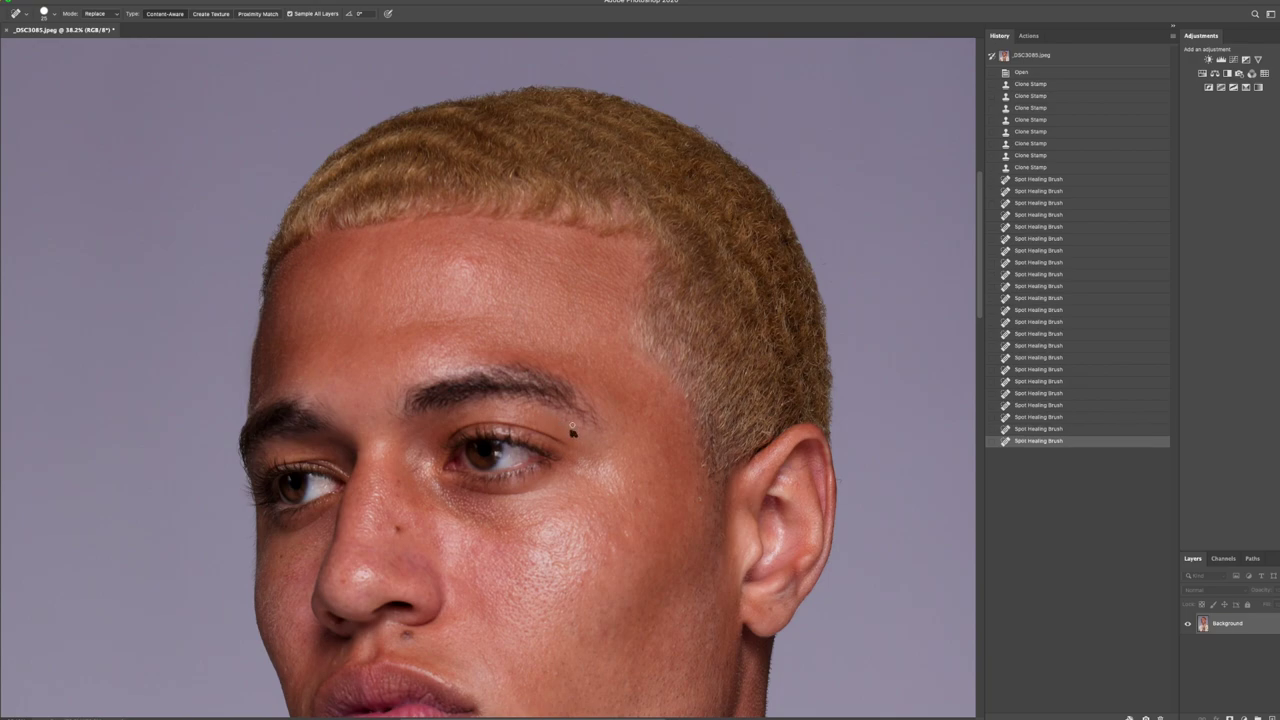
left_click(567, 420)
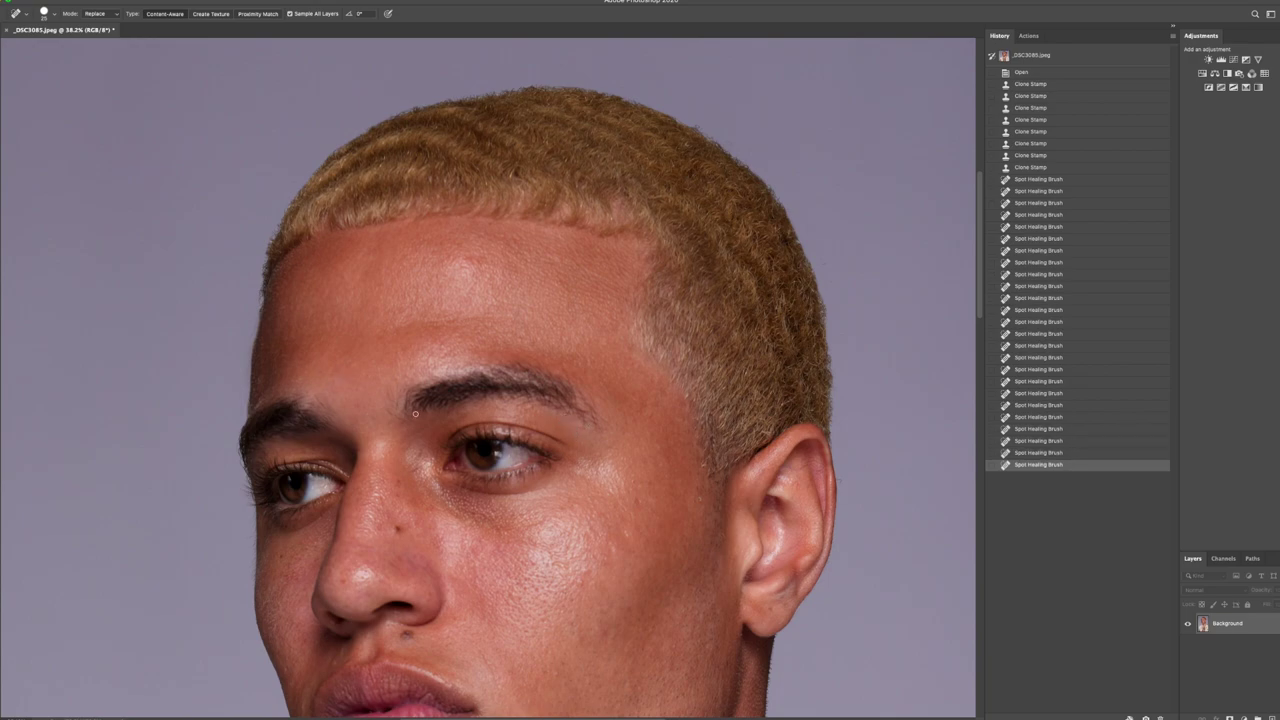
Heal the spots beside the left eyebrow, at the inner eye corner and on the nose bridge.
left_click_drag(357, 405, 362, 408)
left_click(372, 416)
left_click(384, 454)
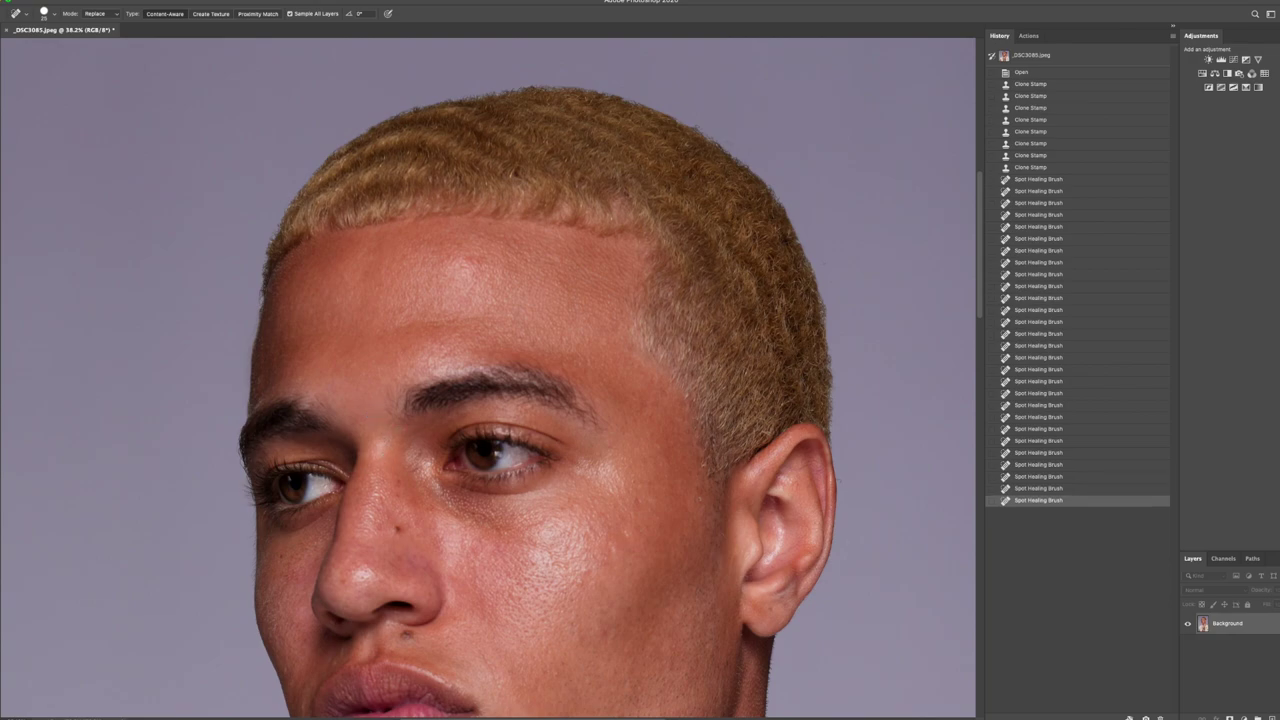
left_click(417, 469)
left_click(416, 460)
left_click(418, 454)
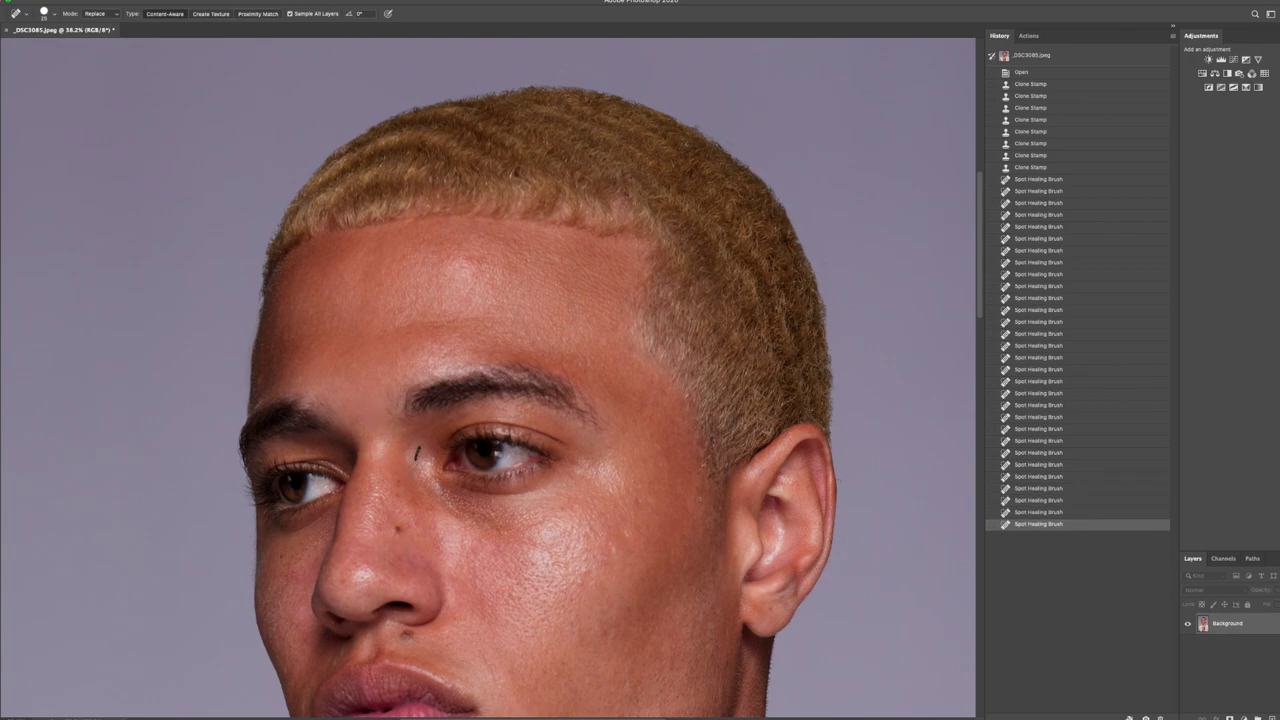
left_click(396, 494)
left_click(398, 484)
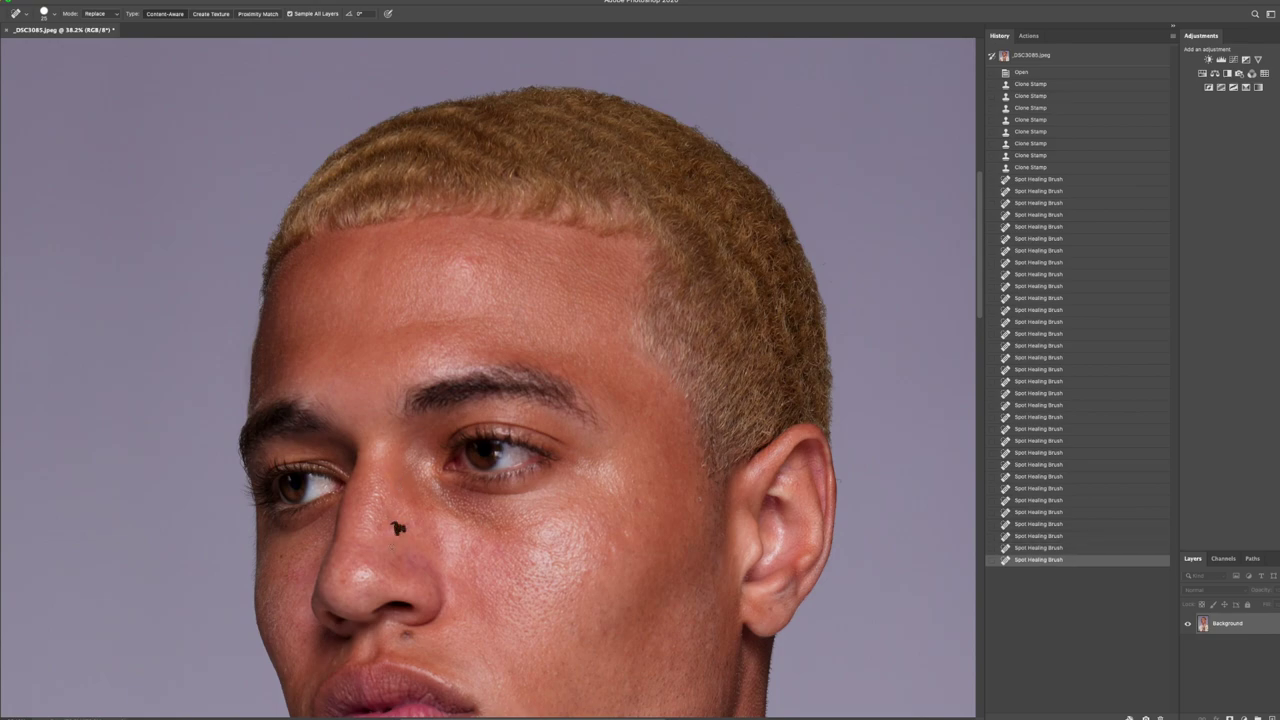
Heal a cheek spot, remove the dark mole on the nose, and clean the left face edge.
left_click(281, 555)
left_click(343, 580)
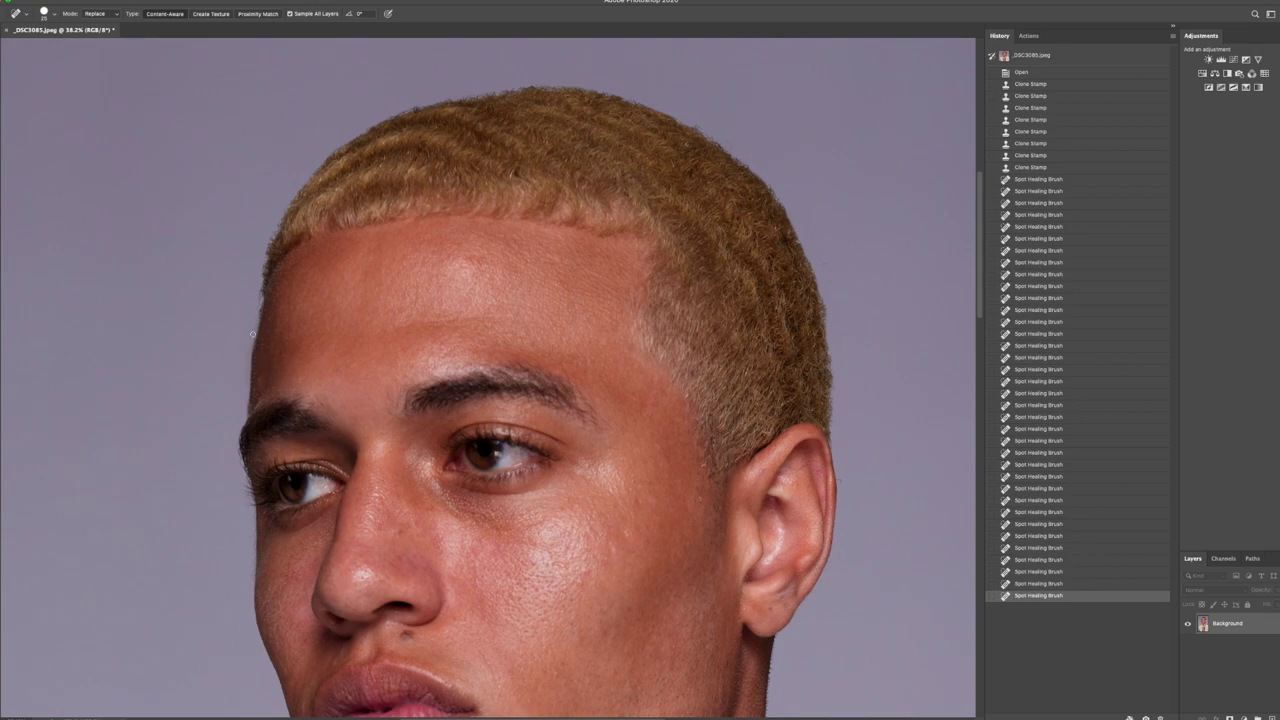
left_click_drag(245, 366, 251, 331)
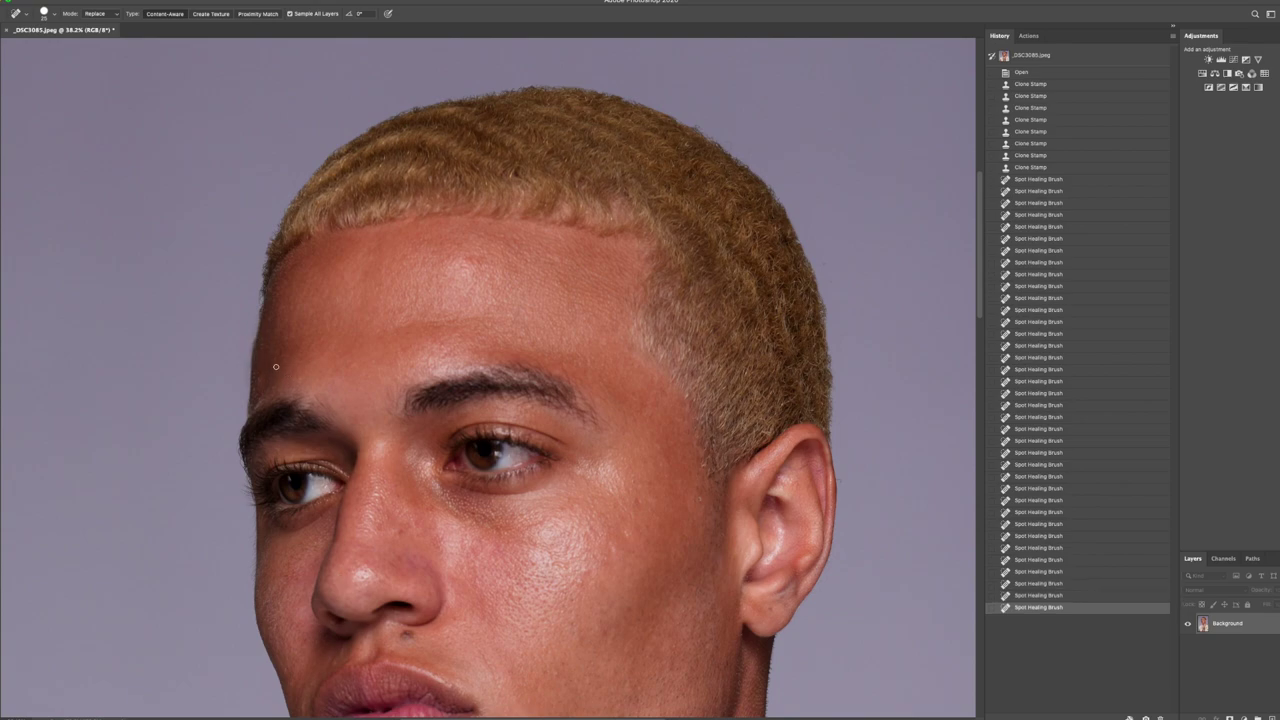
mouse_move(244, 378)
left_mouse_down()
mouse_move(246, 356)
mouse_move(285, 343)
left_mouse_up()
Clone clean background over the patch left of the face with the Clone Stamp.
key("s")
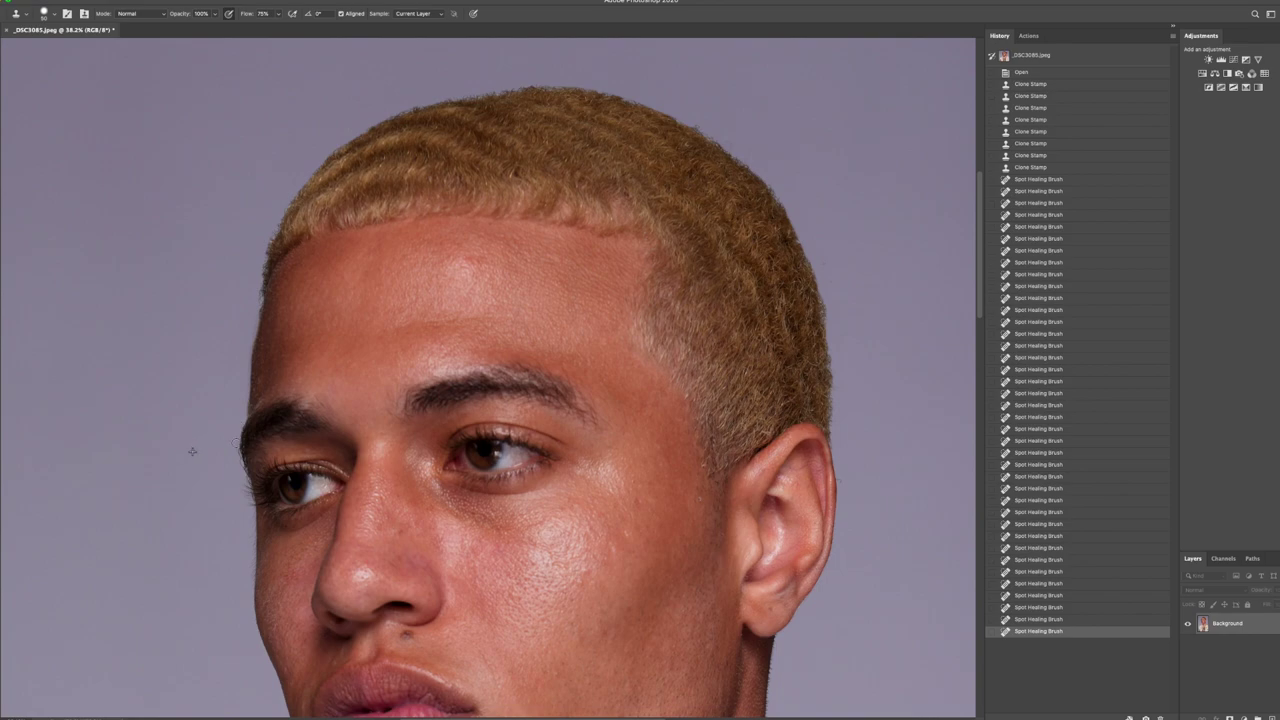
left_click_drag(194, 469, 199, 484)
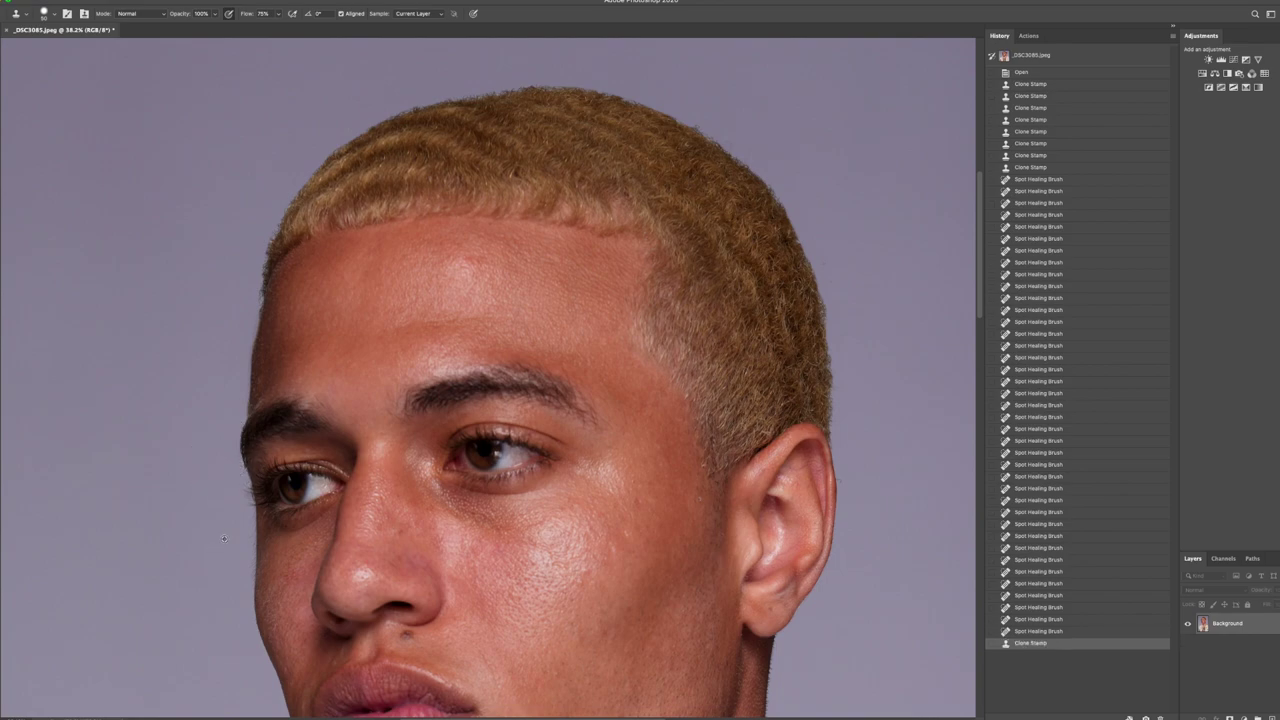
left_click_drag(228, 526, 249, 533)
left_click_drag(253, 576, 254, 611)
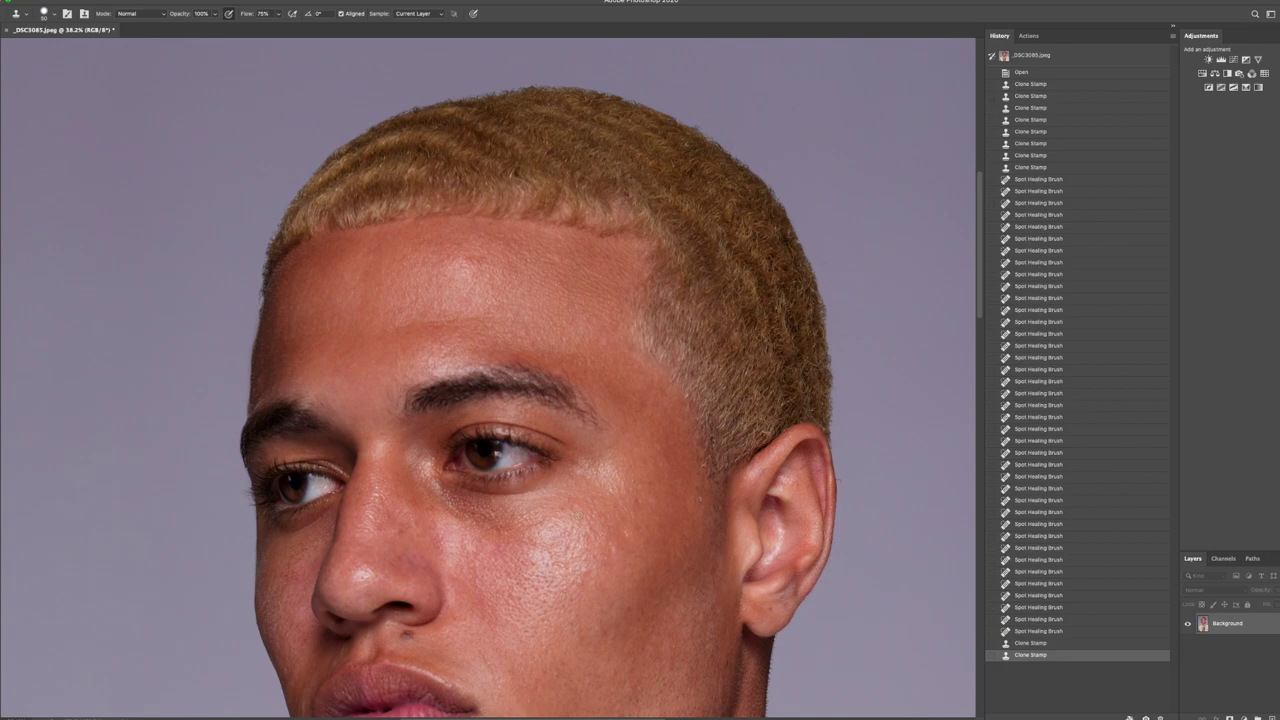
scroll(578, 515, "down", 3)
scroll(578, 515, "down", 1)
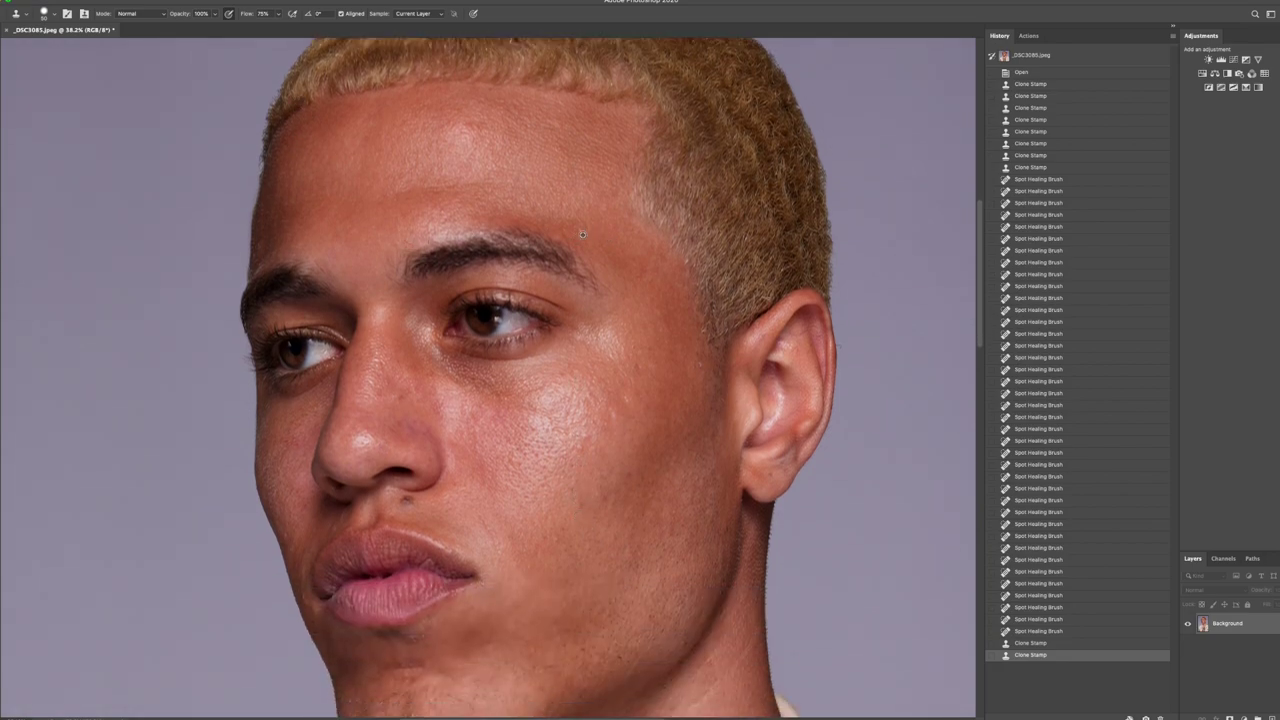
At 17% clone opacity, even out the skin tone along the brow.
left_click(214, 13)
left_click_drag(218, 26, 180, 30)
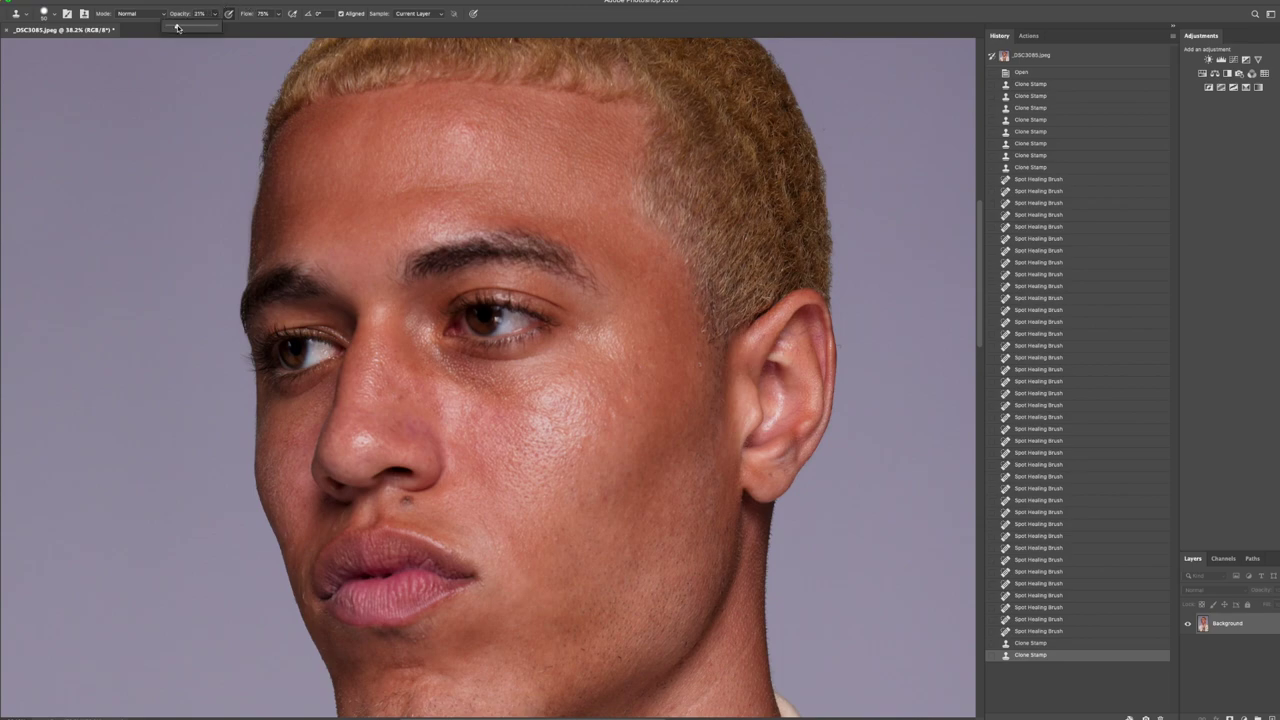
left_click(512, 209)
left_click(580, 235)
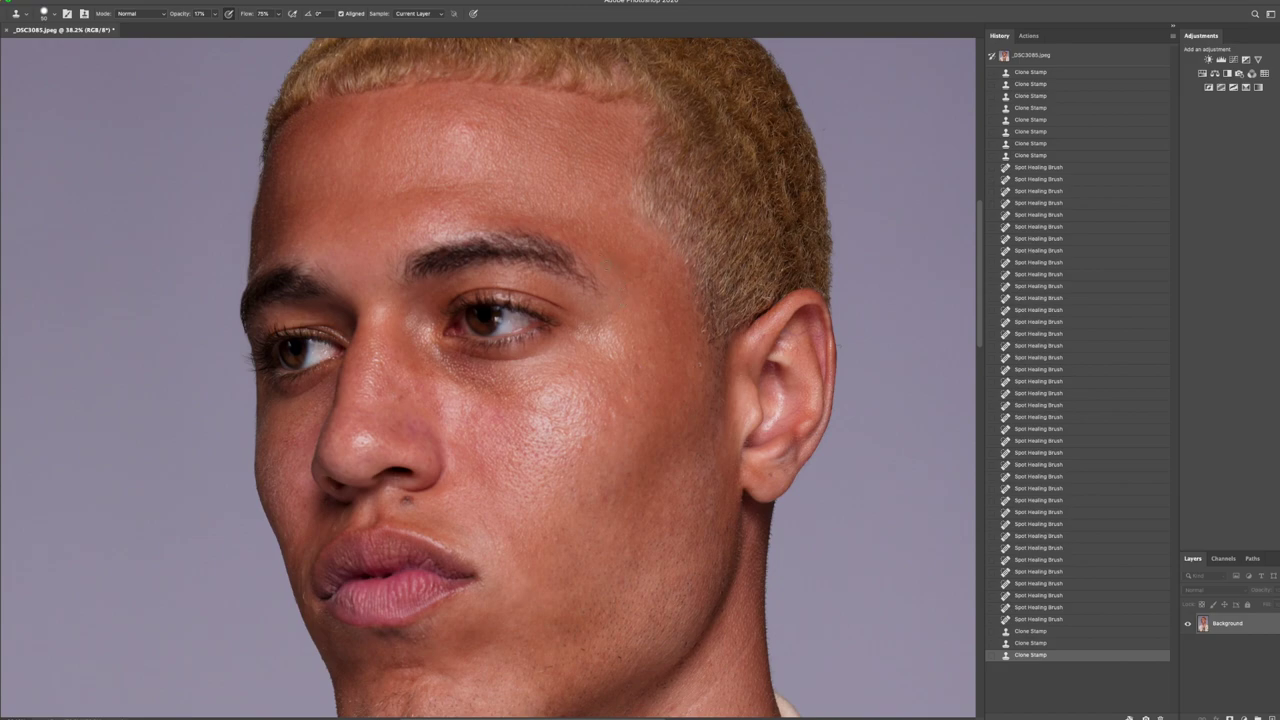
left_click(612, 284)
left_click(585, 291)
left_click(510, 266)
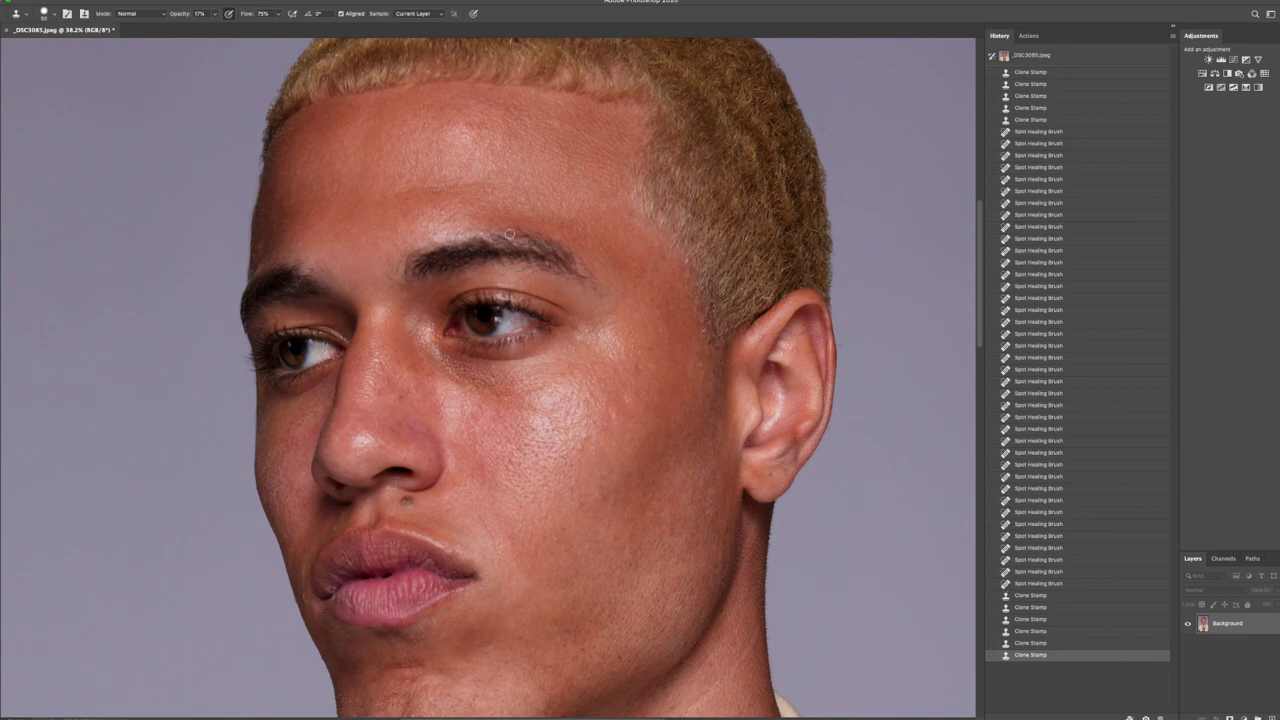
left_click(371, 270)
At 28% opacity, soften uneven tone on the forehead and near the left eyebrow.
left_click(214, 13)
left_click_drag(221, 27, 220, 26)
left_click(332, 246)
left_click_drag(319, 246, 390, 203)
left_click_drag(300, 275, 322, 258)
Try a 58% opacity clone over the left eyebrow, then undo that stroke.
left_click_drag(214, 13, 229, 28)
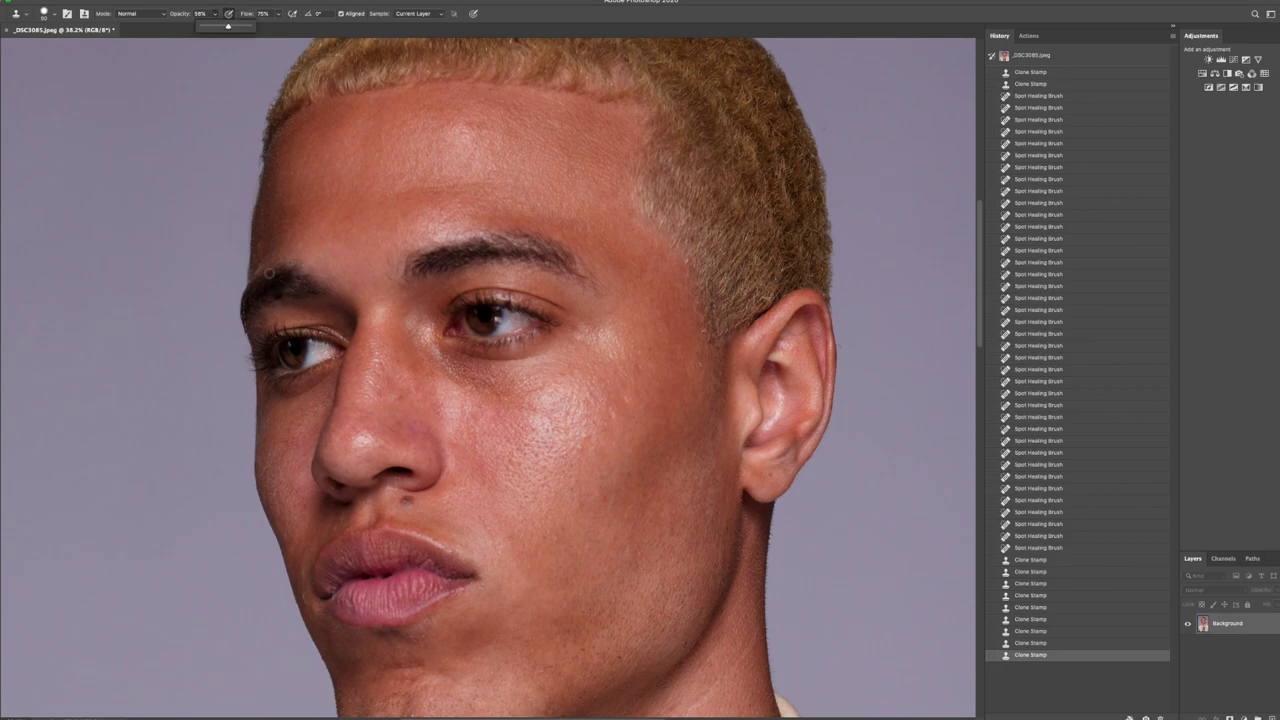
left_click(290, 274)
left_click_drag(290, 274, 314, 273)
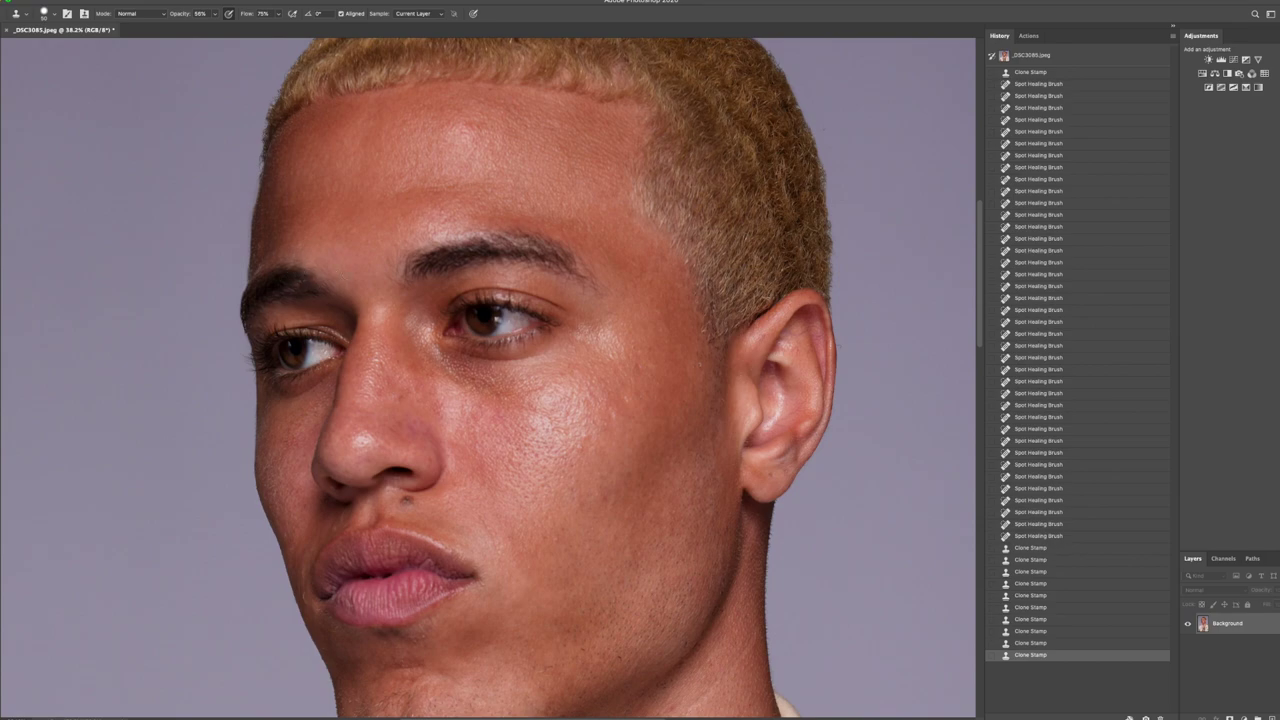
left_click(1038, 643)
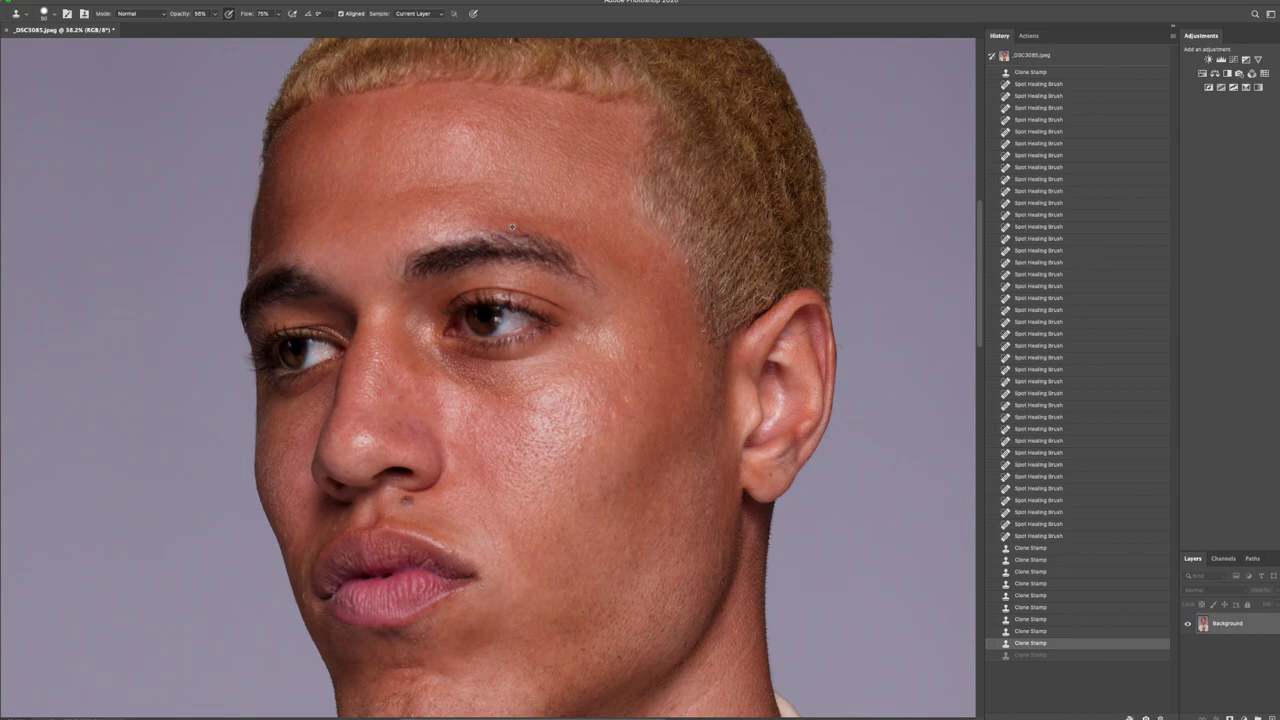
Even out the skin tone across the nose.
left_click(384, 405)
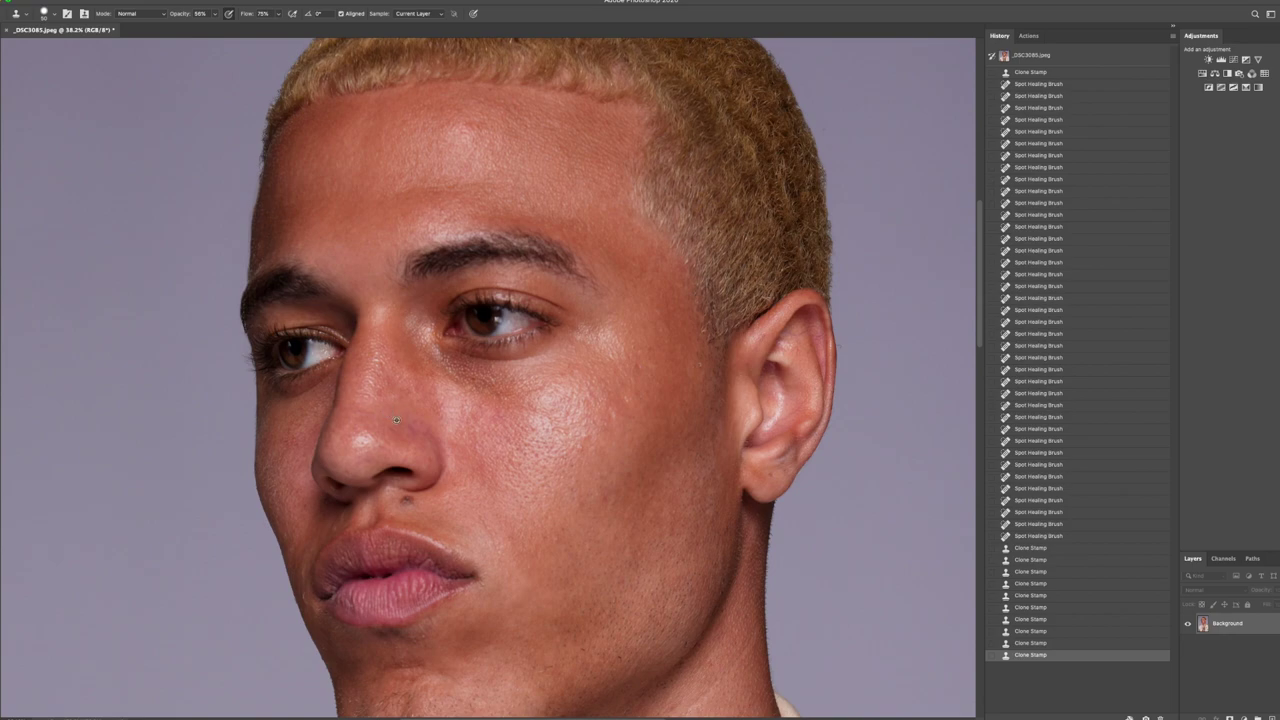
left_click(390, 416)
left_click(399, 412)
left_click(413, 422)
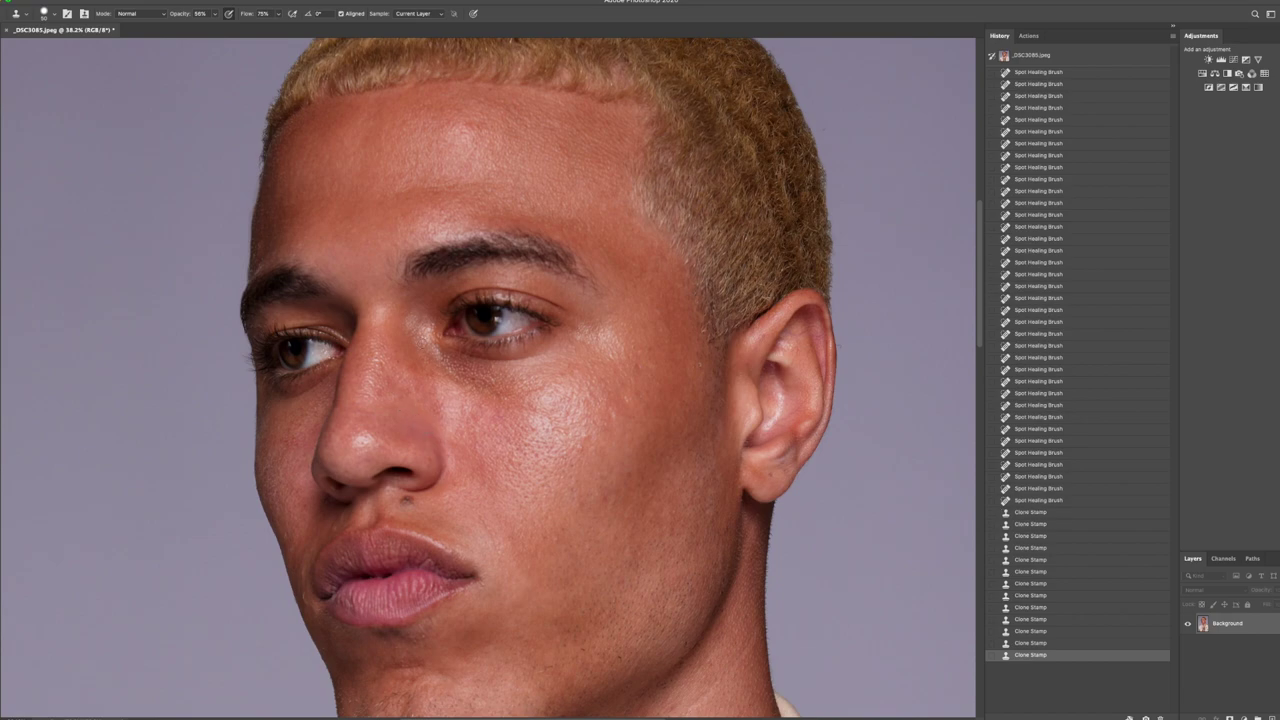
left_click(394, 391)
left_click(396, 355)
Smooth the cheek, under-nose and lip-corner skin, then set a 125 brush at 17% opacity.
left_click(286, 500)
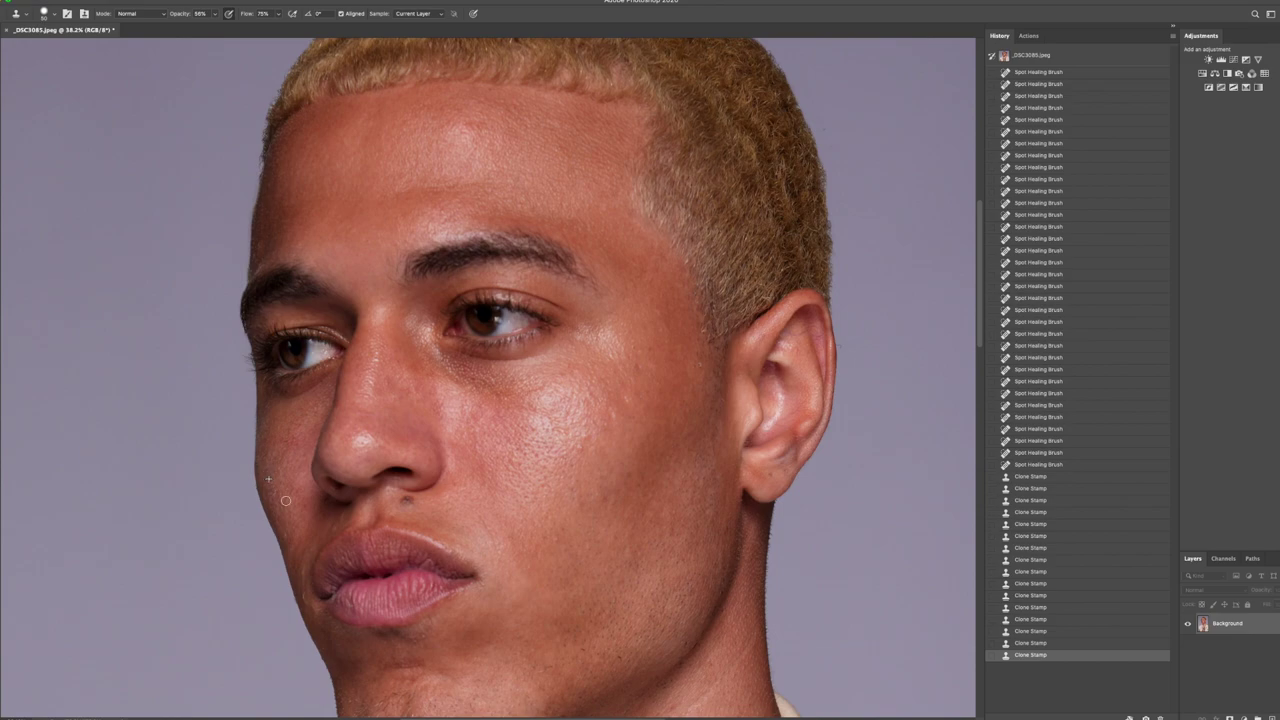
left_click(420, 518)
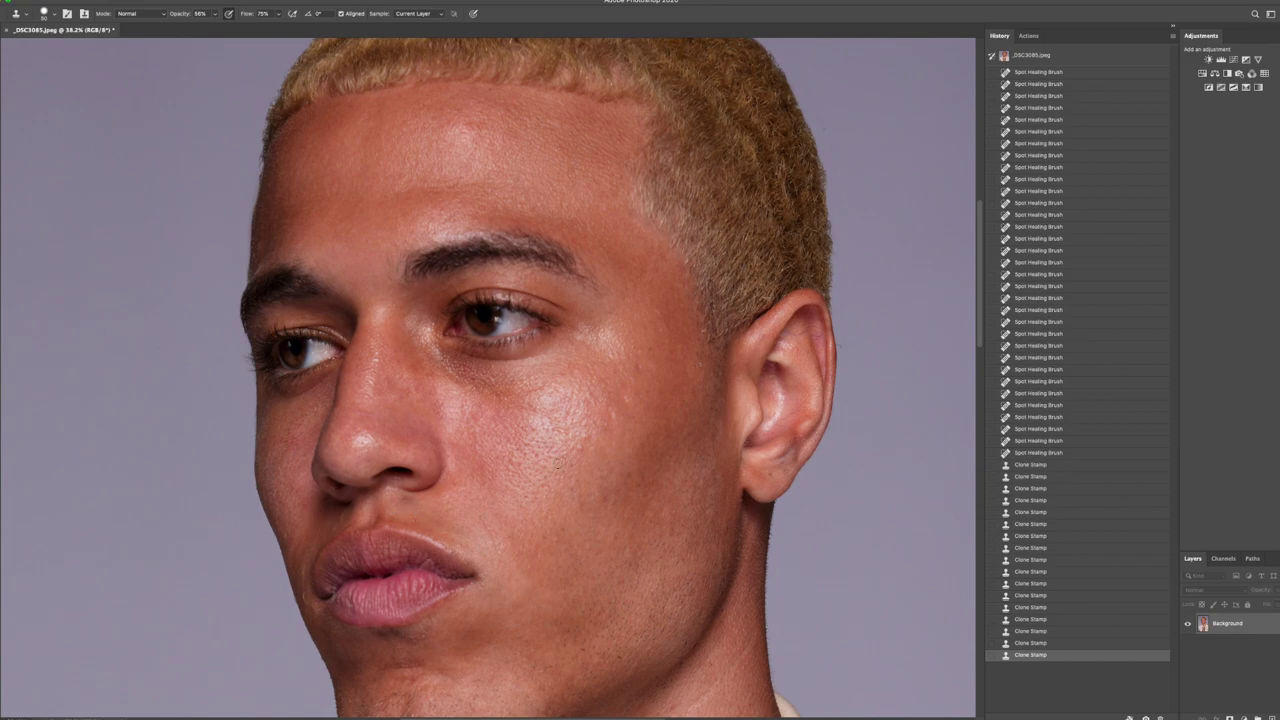
left_click(416, 506)
left_click(475, 532)
key("bracketright")
key("bracketright")
key("bracketright")
key("bracketright")
left_click(214, 14)
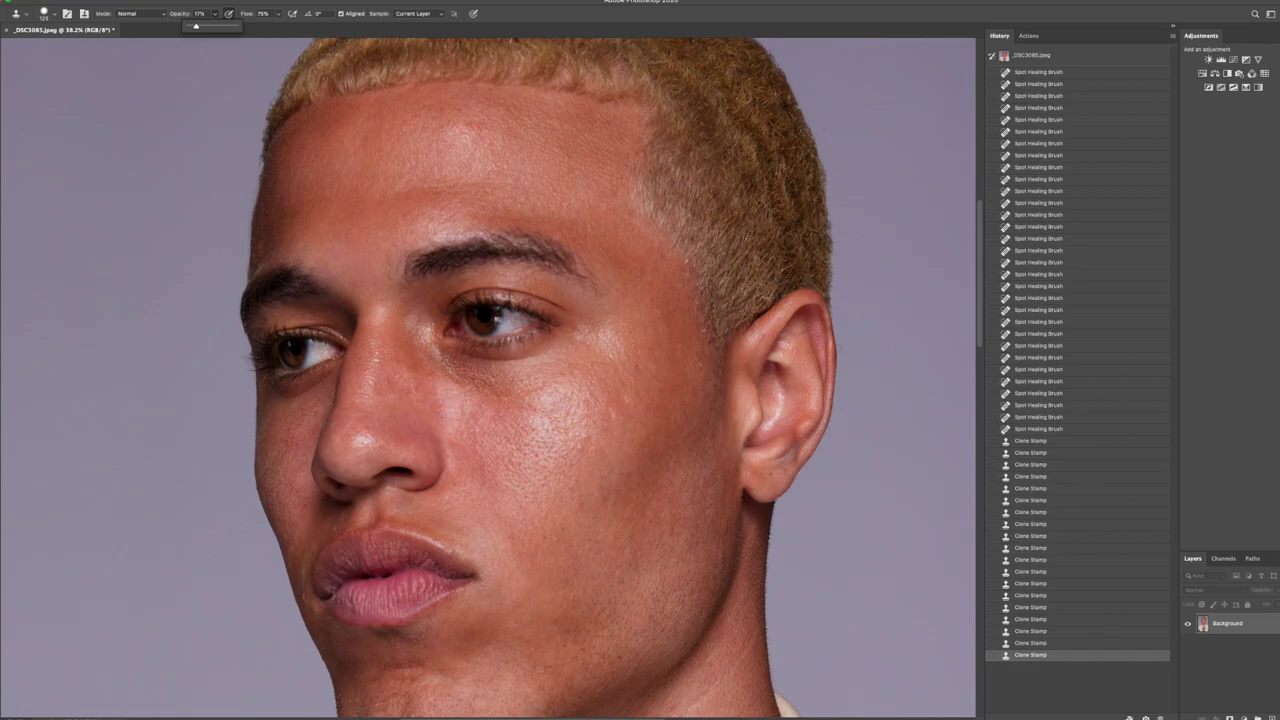
Change the Clone Stamp Mode from Normal to Lighten after checking the Layer and Filter menus.
left_click(140, 2)
left_click(225, 2)
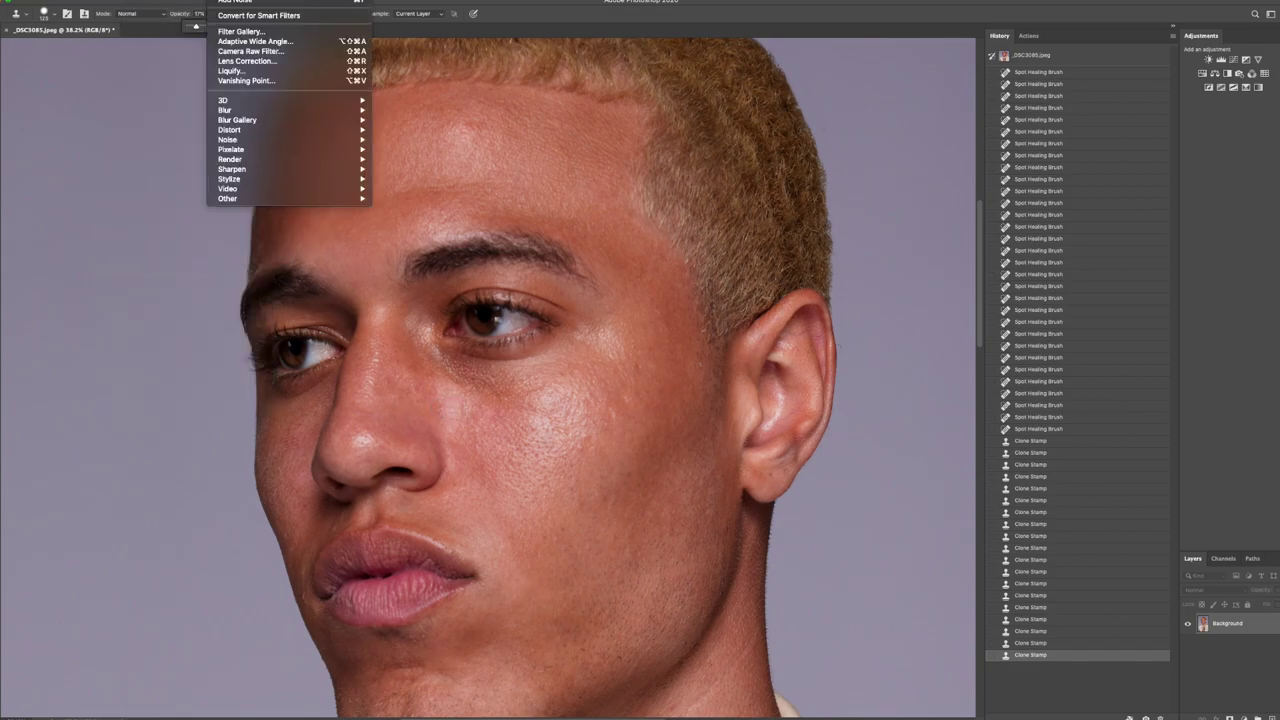
mouse_move(140, 2)
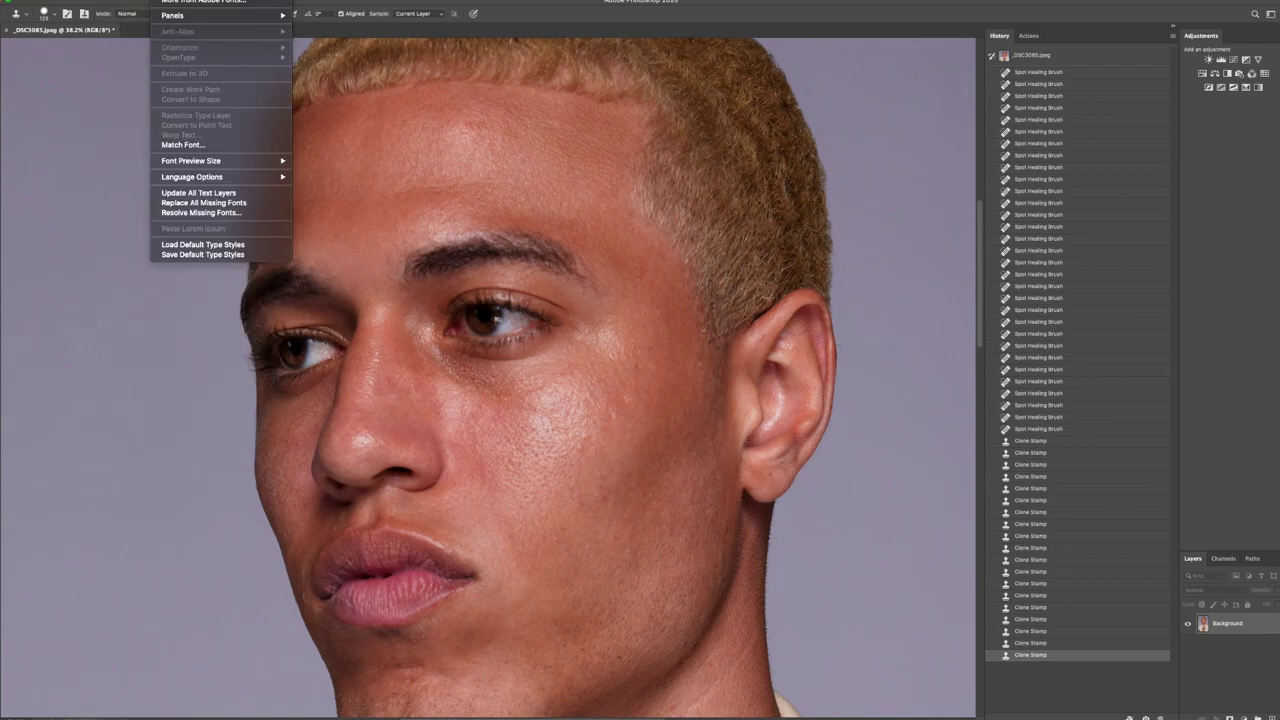
mouse_move(225, 2)
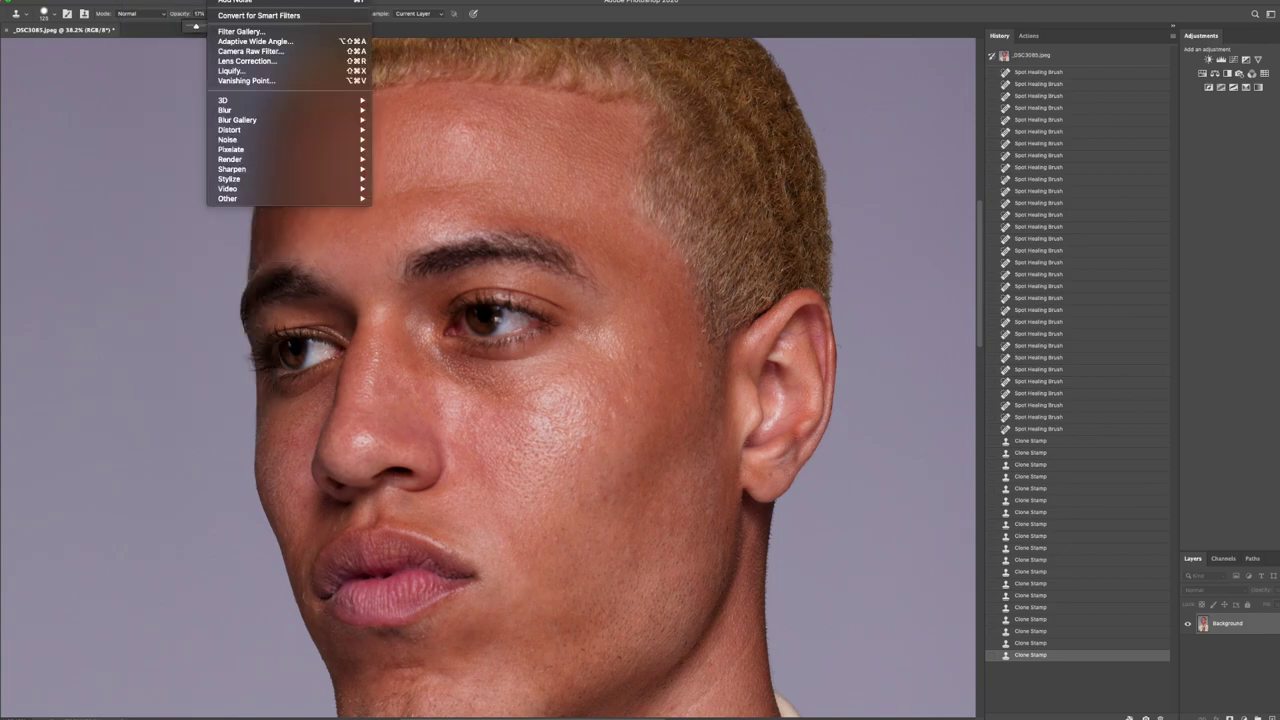
mouse_move(268, 2)
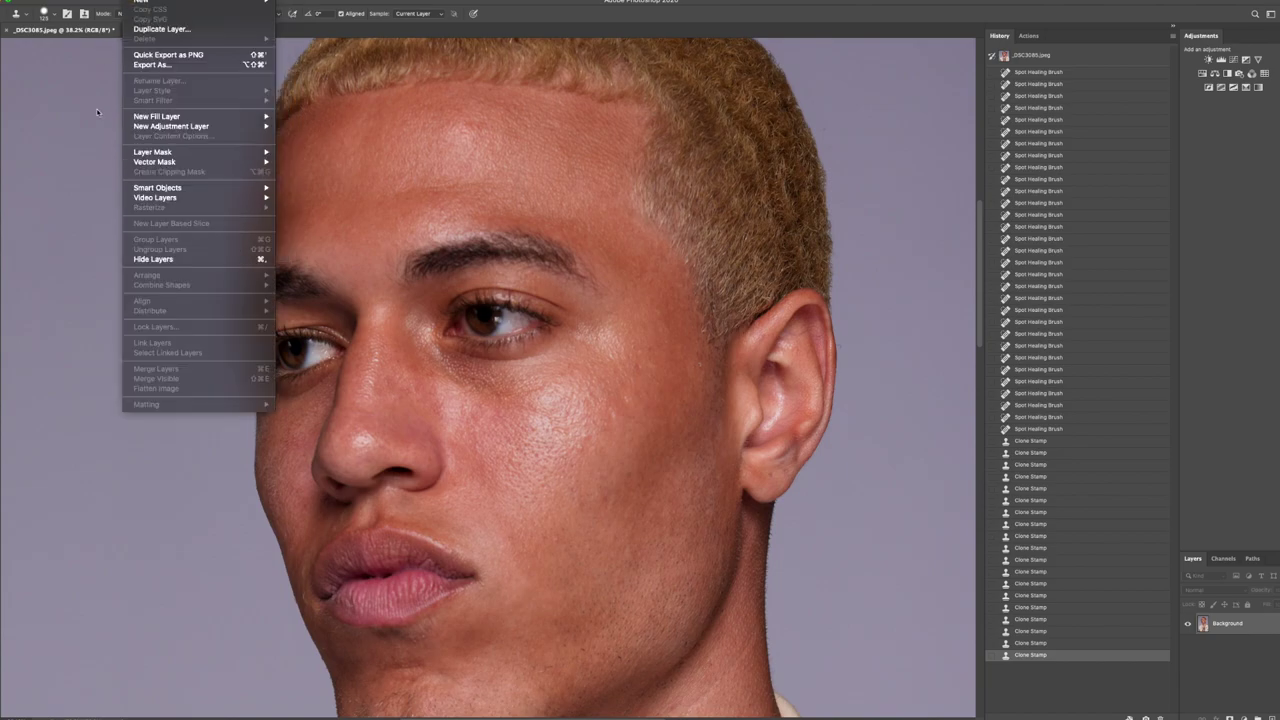
left_click(156, 32)
left_click(157, 17)
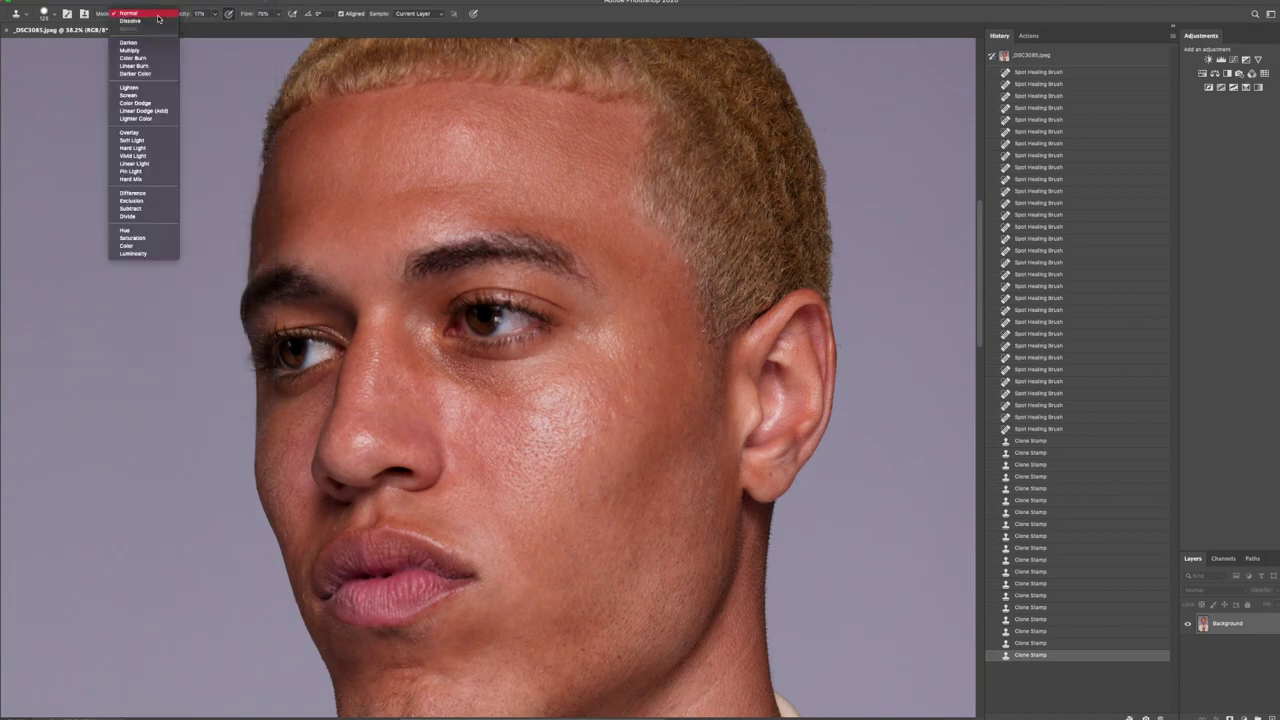
left_click(157, 17)
left_click(155, 18)
left_click(146, 89)
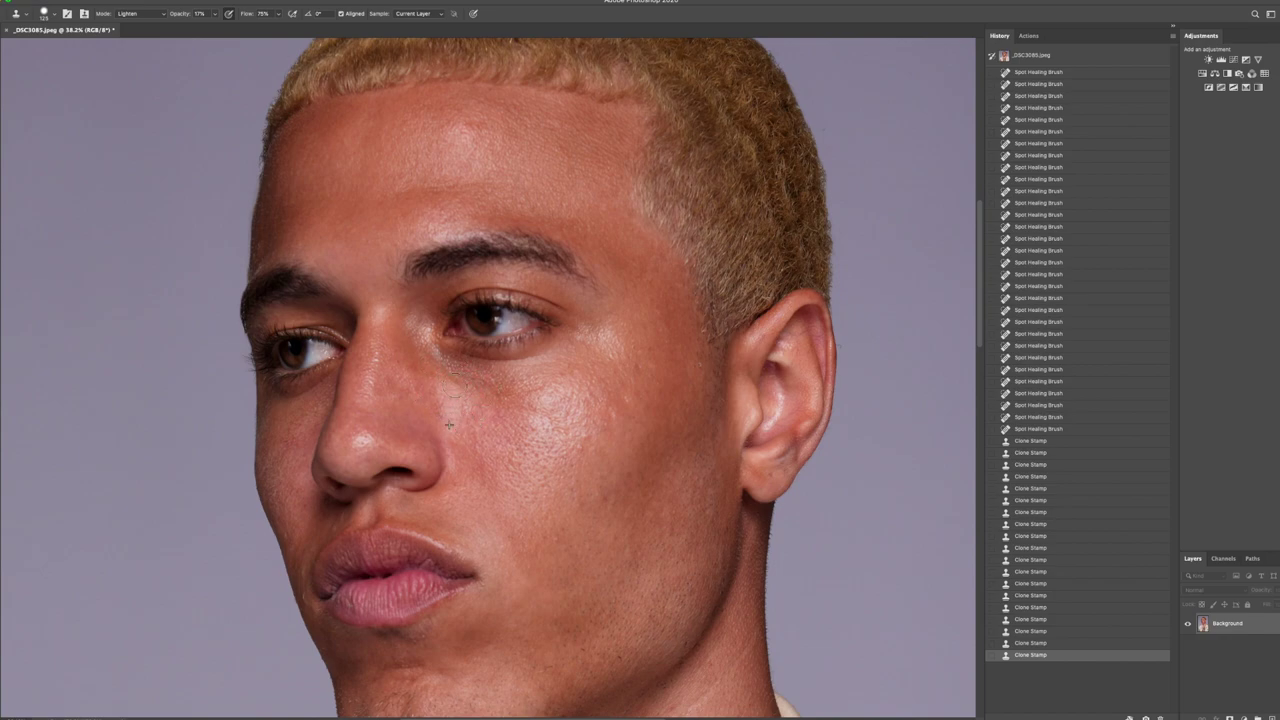
Lighten the dark patches across the cheek and near the nose bridge.
left_click(473, 392)
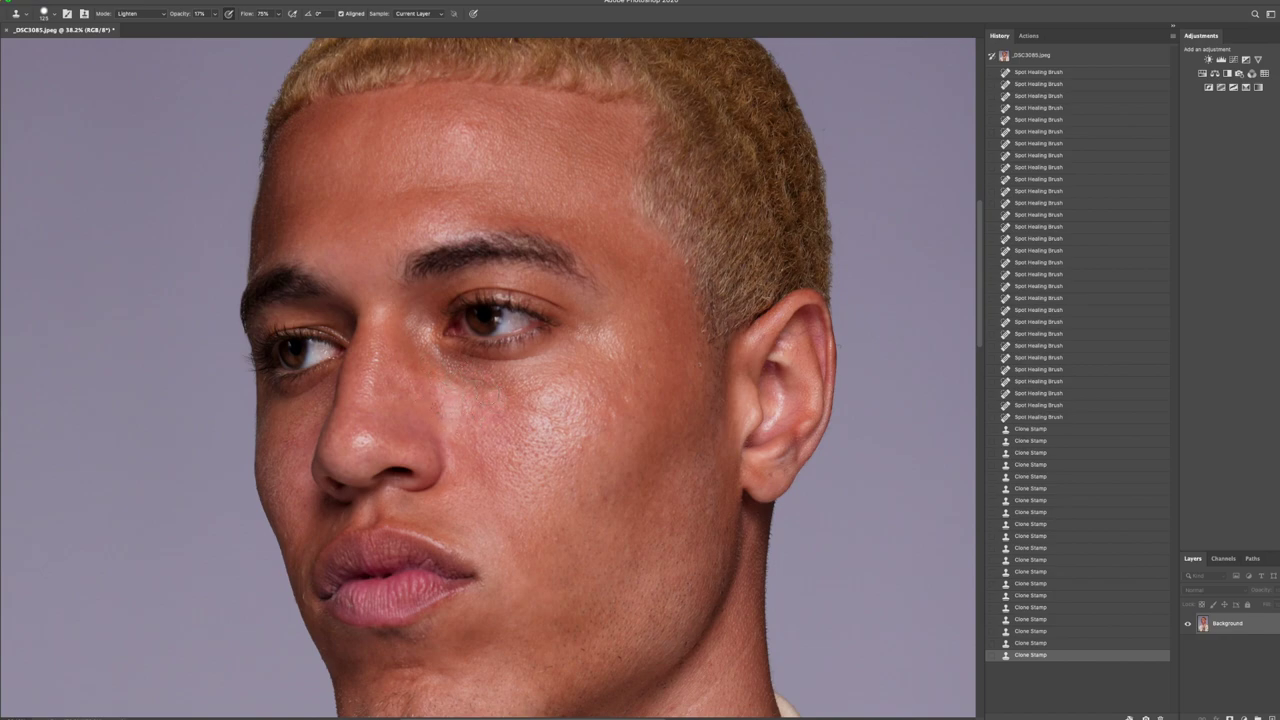
left_click(478, 426)
left_click(482, 410)
left_click(473, 423)
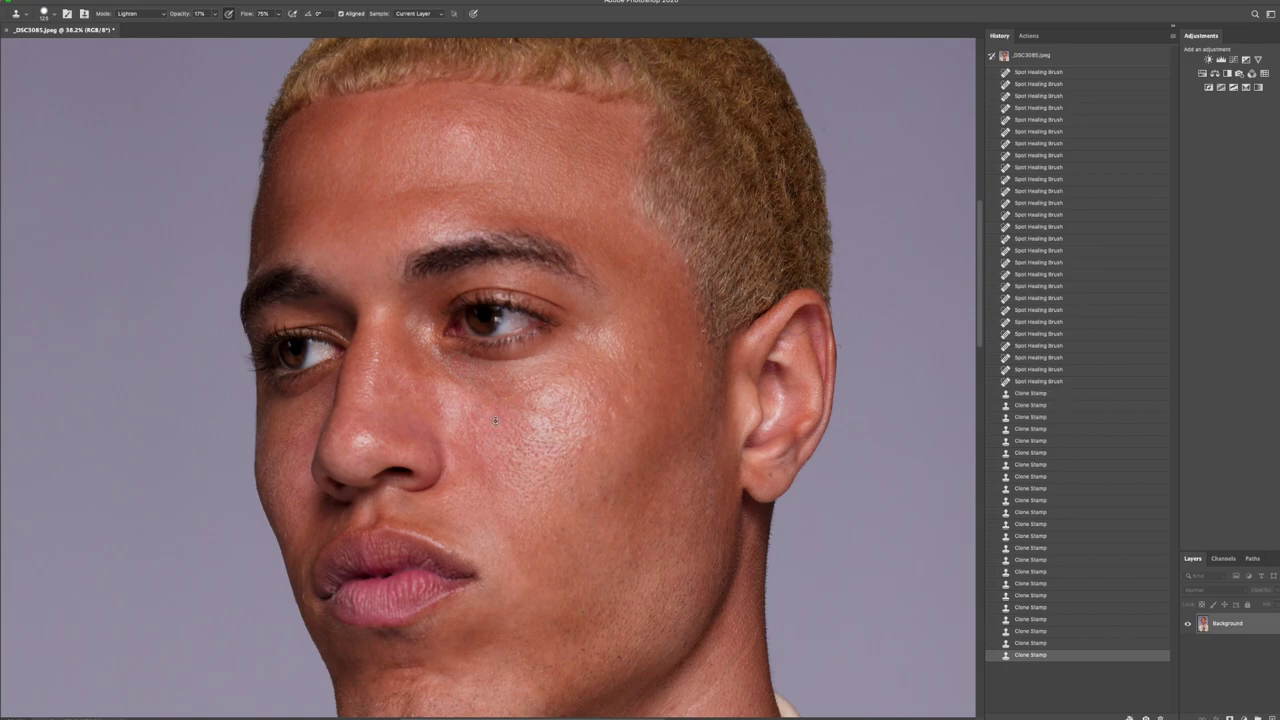
left_click(441, 406)
left_click(401, 377)
left_click(522, 391)
left_click(474, 407)
left_click(500, 400)
left_click(503, 447)
left_click(458, 398)
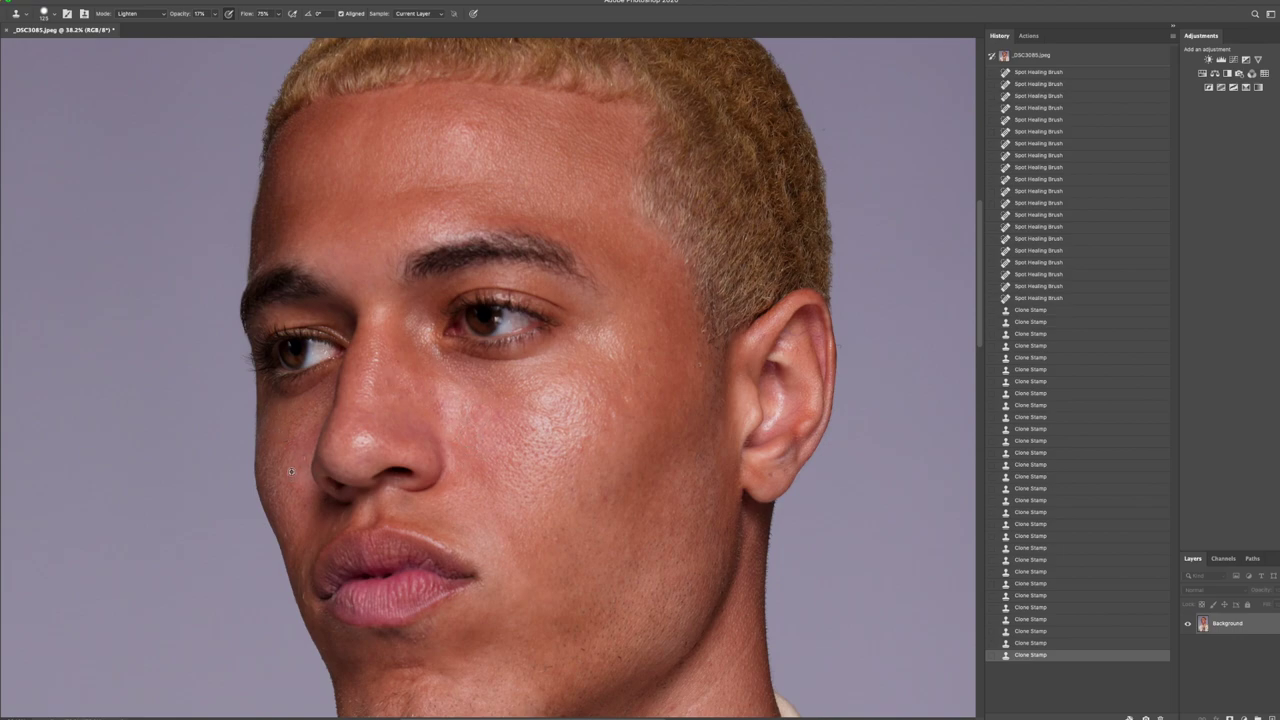
Lighten dark spots near the lip, on the chin, high on the cheek and under the left eye.
left_click(299, 546)
left_click(535, 568)
left_click(566, 634)
left_click(700, 445)
left_click(603, 428)
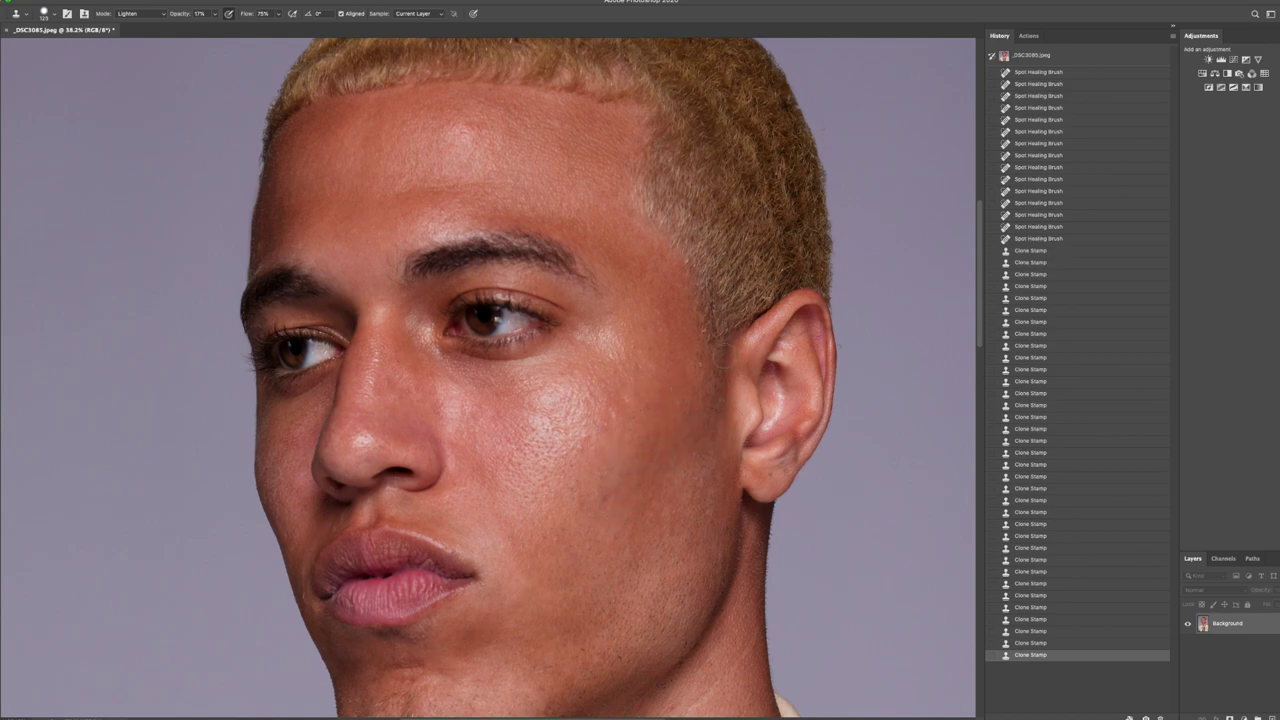
Clone over the forehead blemishes near the hairline and the skin beside the nose.
scroll(467, 364, "down", 2)
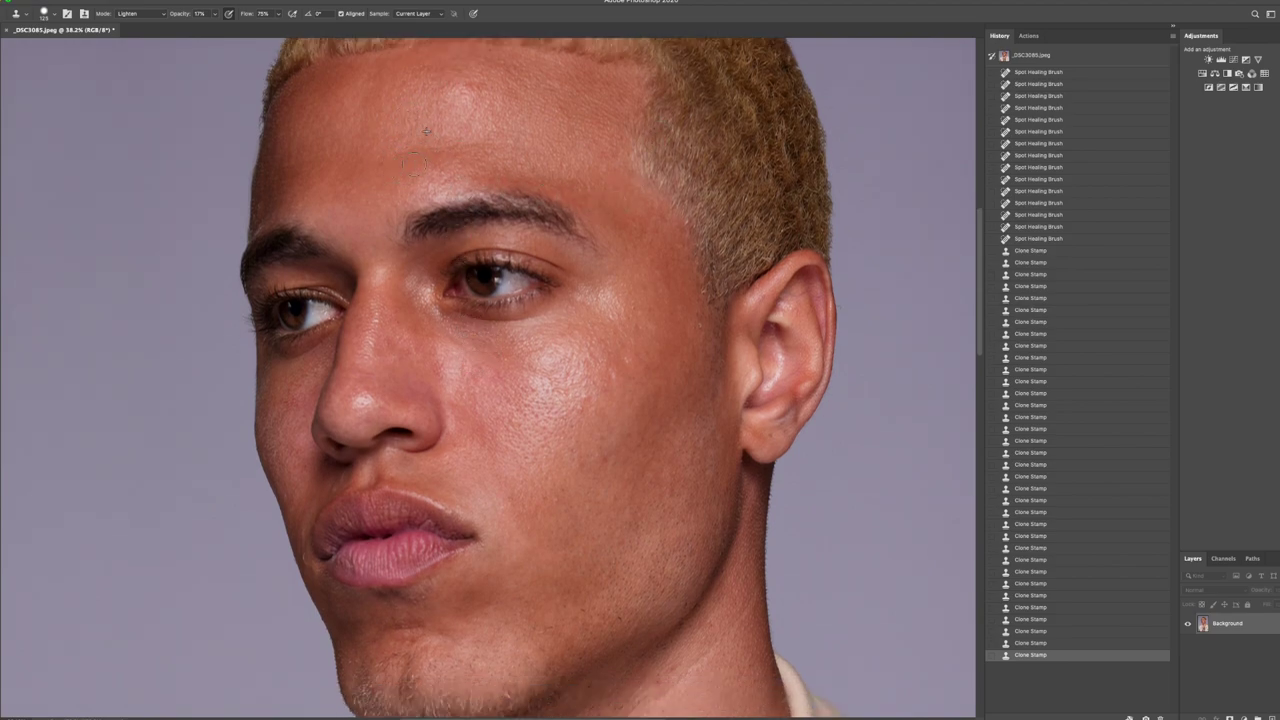
left_click(453, 113)
left_click(450, 91)
left_click(282, 145)
left_click(272, 197)
left_click_drag(435, 335, 444, 347)
Remove the blemish below the lip and clone over the chin spots toward the cheek.
scroll(451, 496, "down", 3)
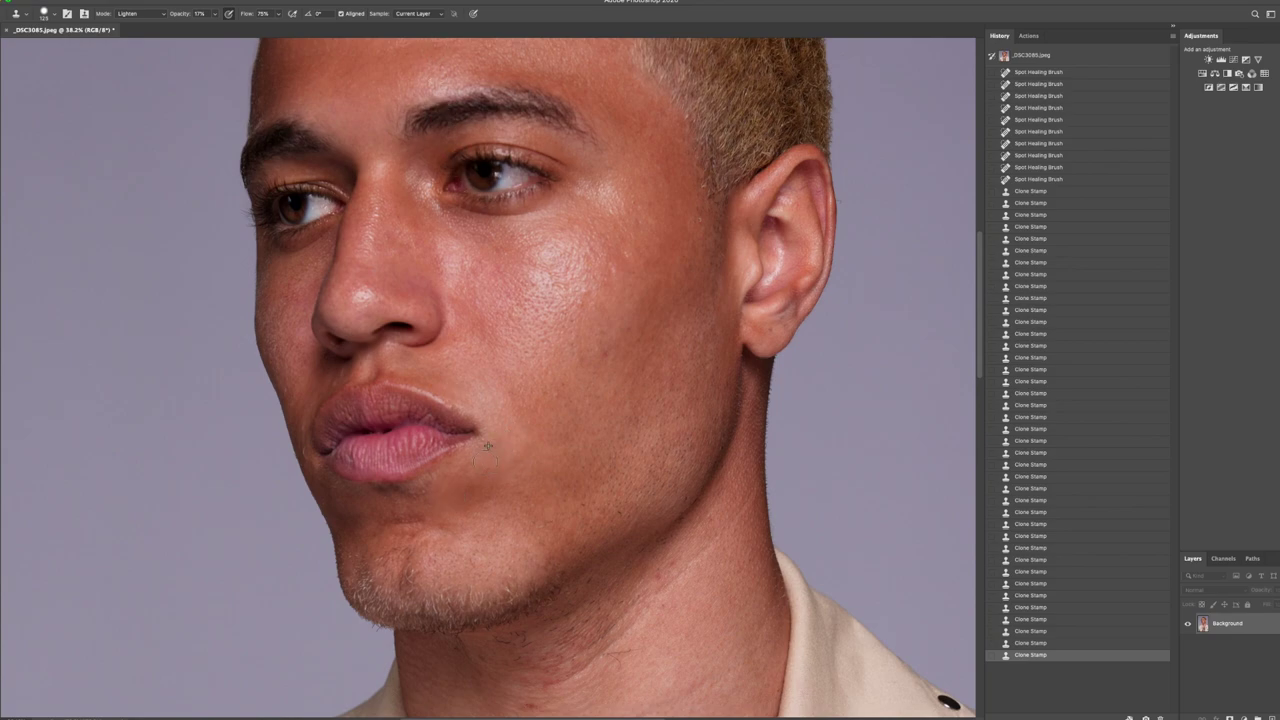
left_click(466, 489)
left_click(471, 507)
left_click(454, 499)
left_click(418, 516)
left_click(533, 541)
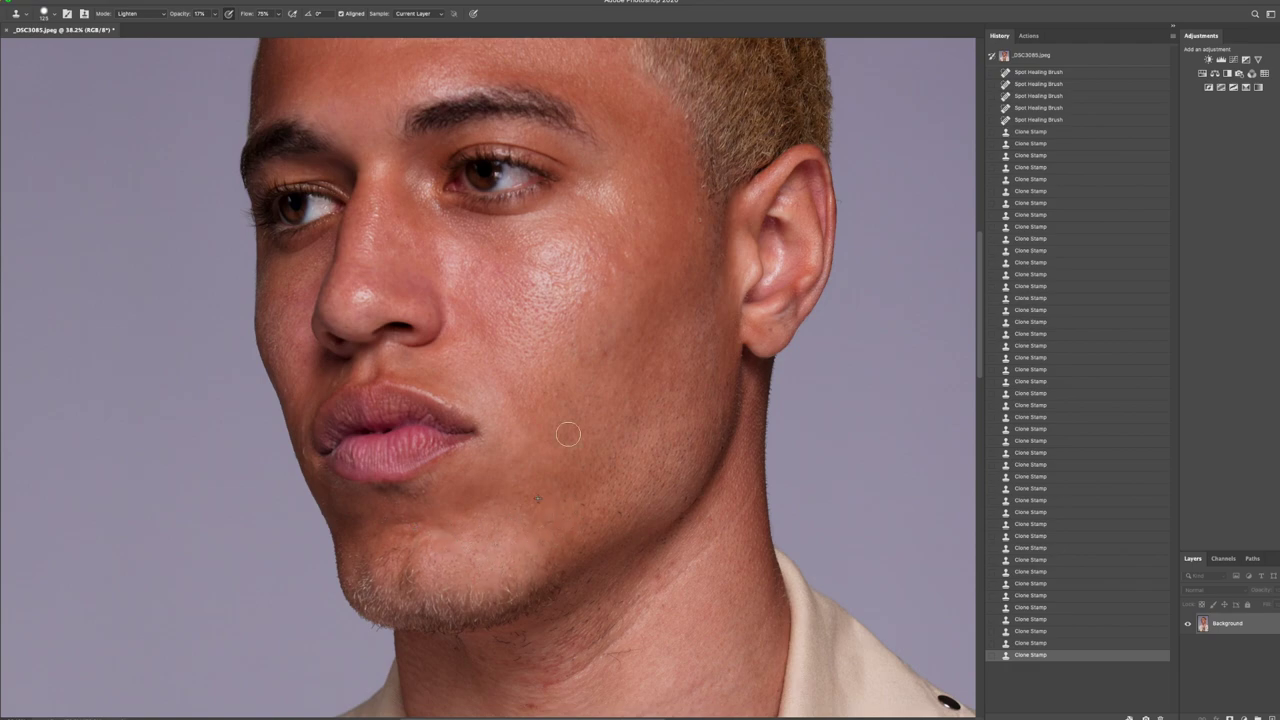
key("j")
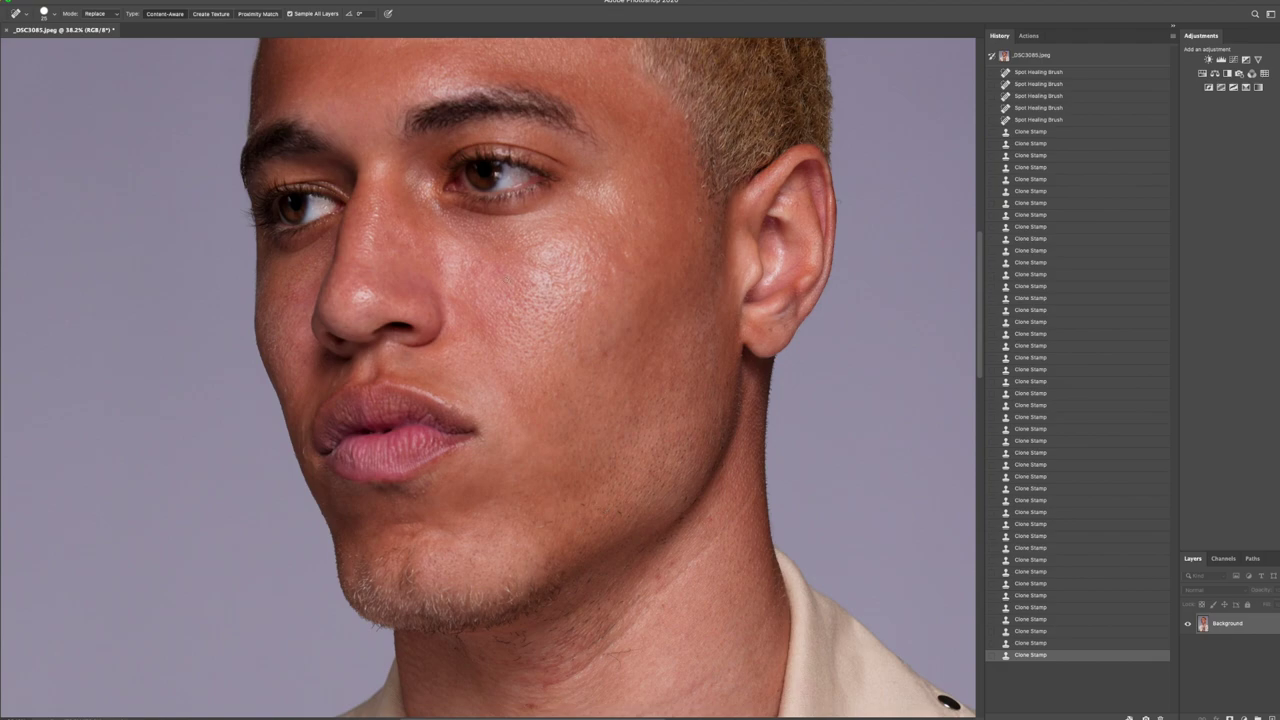
Heal the small blemishes and the dark spot along the jaw.
left_click(584, 507)
left_click(621, 516)
left_click(620, 511)
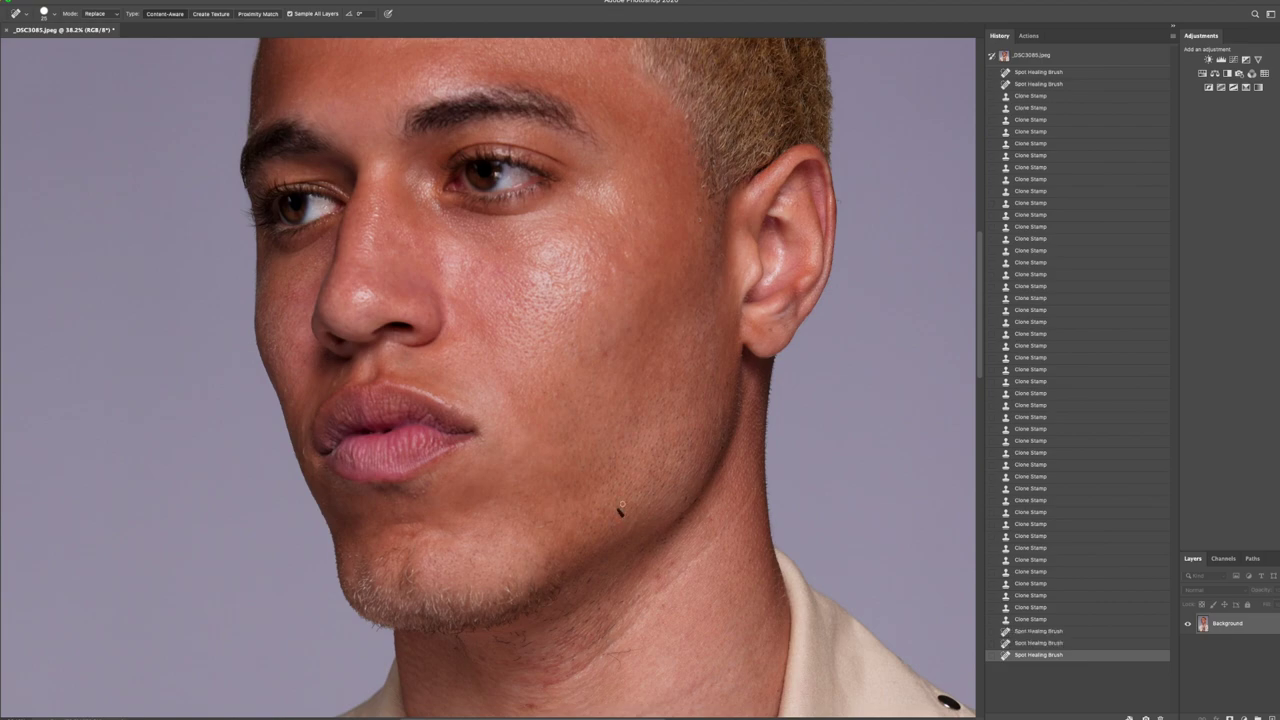
left_click(540, 523)
left_click(545, 521)
Heal the spots under and just below the lower lip.
left_click(430, 516)
left_click(422, 518)
left_click(415, 520)
left_click_drag(402, 520, 398, 523)
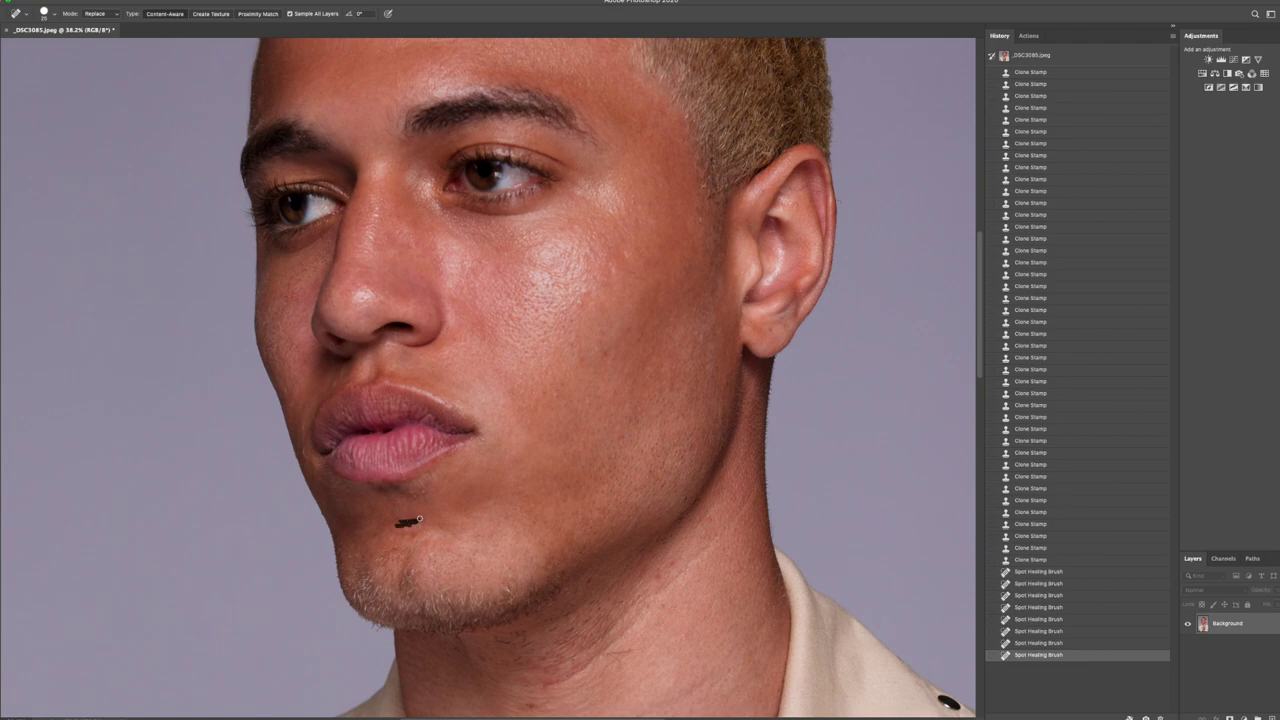
left_click(418, 497)
left_click(420, 490)
left_click_drag(430, 482, 433, 467)
Heal the spots on the cheek and the mark on the jawline.
left_click_drag(698, 218, 704, 179)
mouse_move(697, 205)
left_mouse_down()
mouse_move(691, 217)
mouse_move(704, 206)
left_mouse_up()
left_click_drag(720, 280, 725, 255)
left_click(688, 497)
mouse_move(667, 531)
left_mouse_down()
mouse_move(662, 549)
mouse_move(722, 456)
mouse_move(725, 428)
left_mouse_up()
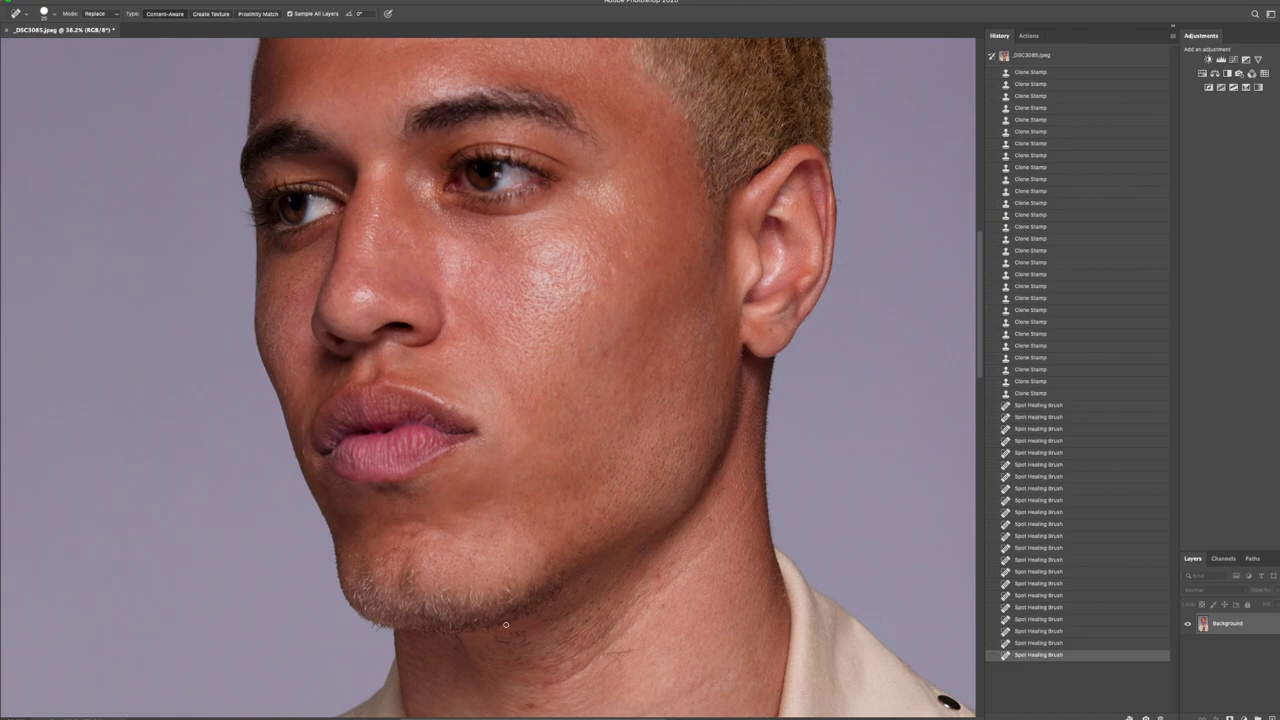
Heal the spots on the chin and the line on the neck.
mouse_move(498, 637)
left_mouse_down()
mouse_move(523, 636)
mouse_move(515, 658)
mouse_move(527, 647)
left_mouse_up()
left_click_drag(516, 660, 527, 651)
left_click_drag(503, 640, 512, 644)
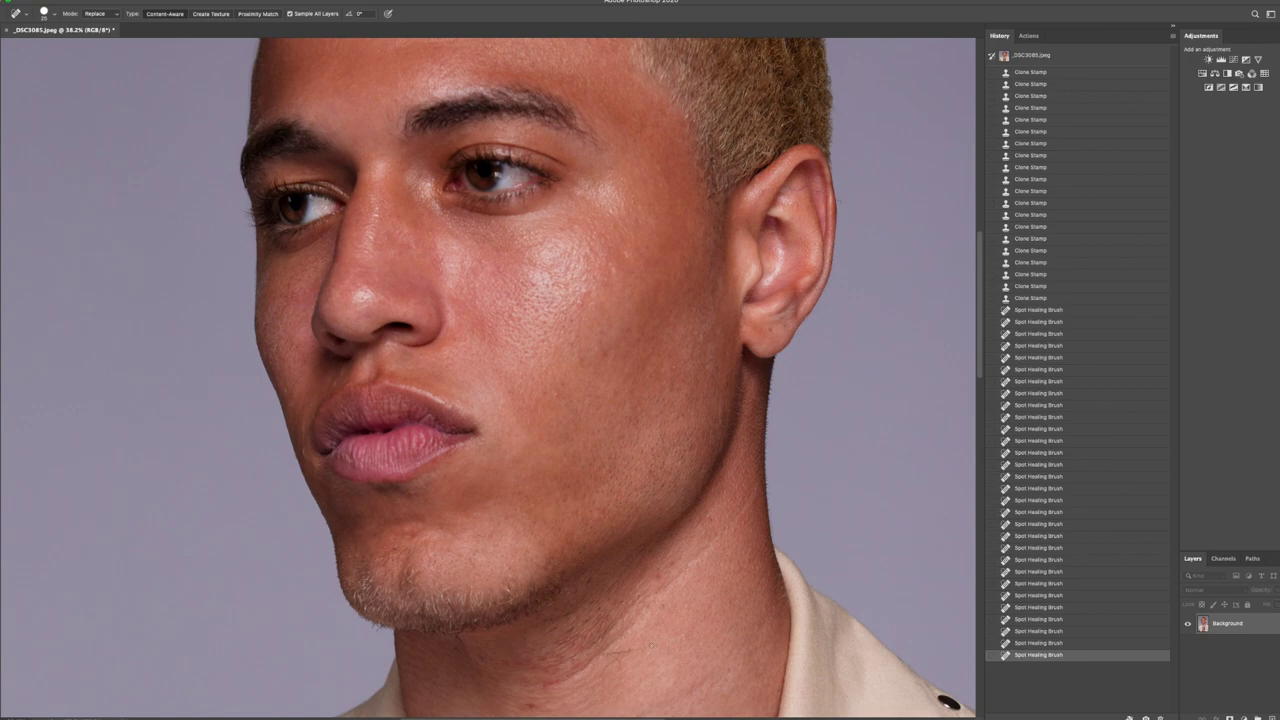
mouse_move(610, 654)
left_mouse_down()
mouse_move(607, 614)
mouse_move(597, 631)
mouse_move(620, 602)
mouse_move(592, 603)
mouse_move(572, 632)
mouse_move(589, 619)
mouse_move(564, 616)
mouse_move(600, 593)
mouse_move(617, 543)
mouse_move(549, 589)
mouse_move(556, 628)
left_mouse_up()
Heal the small spots under the jaw and on the neck, plus a chin blemish.
left_click(619, 603)
left_click_drag(576, 638, 577, 640)
left_click(590, 582)
mouse_move(574, 592)
left_mouse_down()
mouse_move(533, 621)
mouse_move(591, 578)
left_mouse_up()
left_click(548, 620)
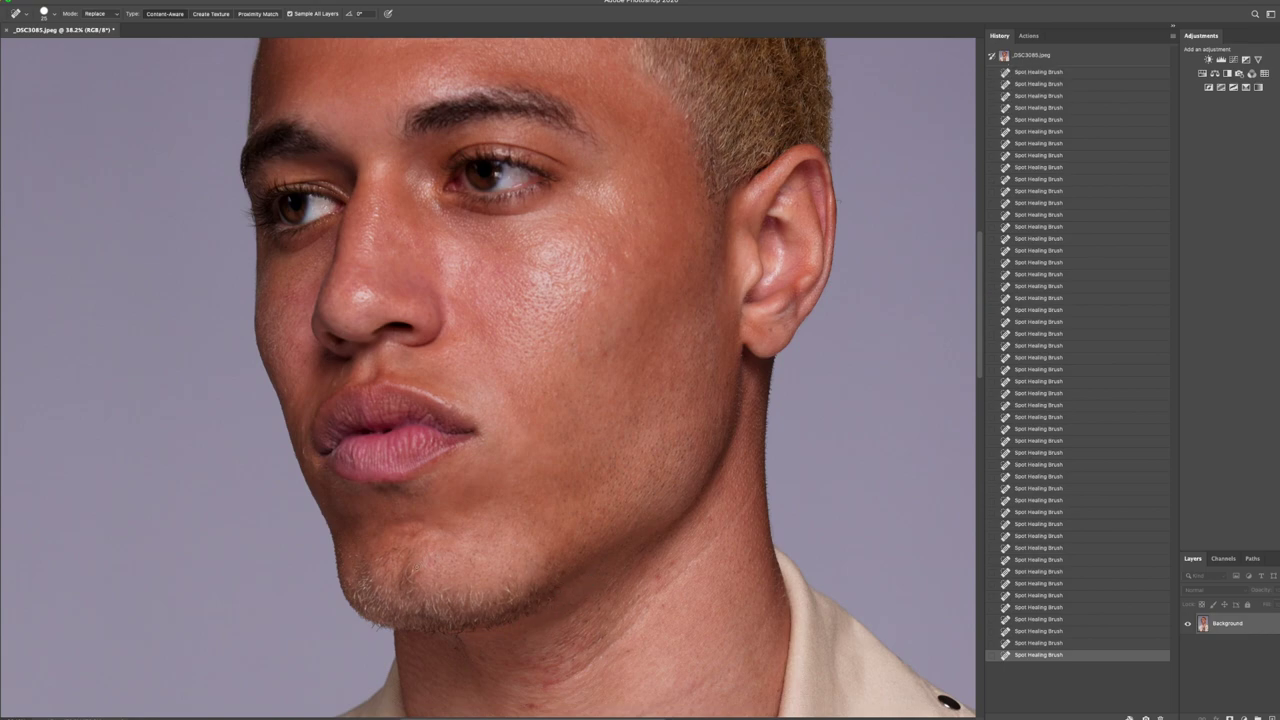
left_click_drag(408, 569, 413, 576)
scroll(488, 378, "down", 3)
Heal the remaining neck spots below the jaw, the line up the neck, and a cheek spot.
mouse_move(528, 544)
left_mouse_down()
mouse_move(545, 546)
mouse_move(506, 538)
mouse_move(562, 519)
left_mouse_up()
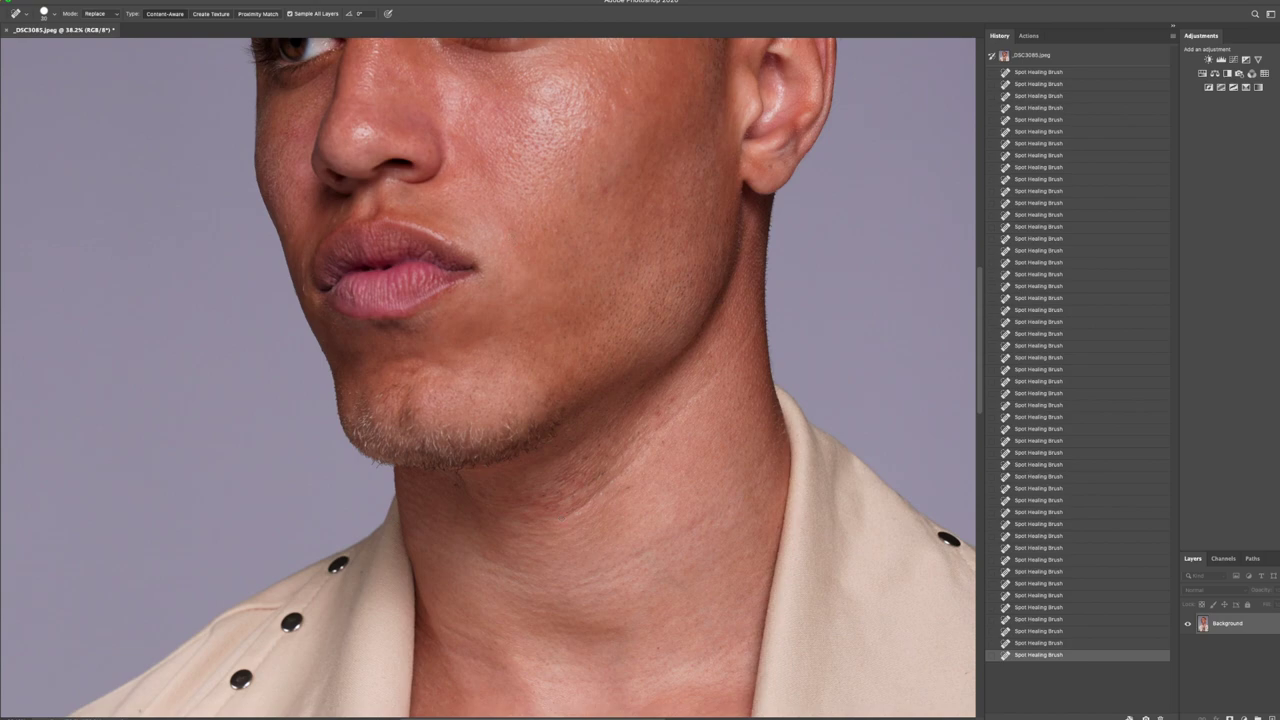
mouse_move(554, 491)
left_mouse_down()
mouse_move(510, 502)
mouse_move(578, 491)
mouse_move(530, 506)
mouse_move(524, 494)
mouse_move(534, 515)
mouse_move(574, 510)
left_mouse_up()
left_click_drag(548, 507, 548, 507)
left_click_drag(572, 516, 644, 455)
left_click_drag(658, 407, 660, 411)
left_click_drag(667, 402, 672, 401)
left_click_drag(600, 192, 607, 190)
key("z")
left_click(302, 13)
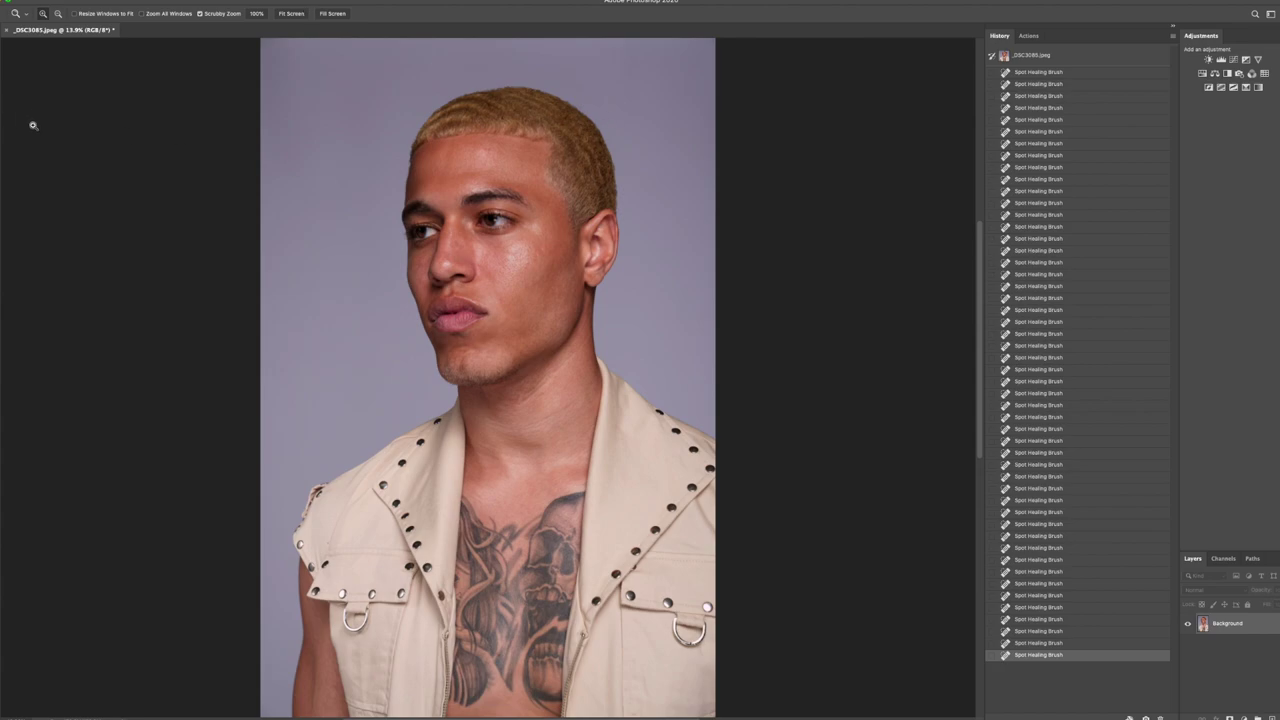
left_click(1040, 55)
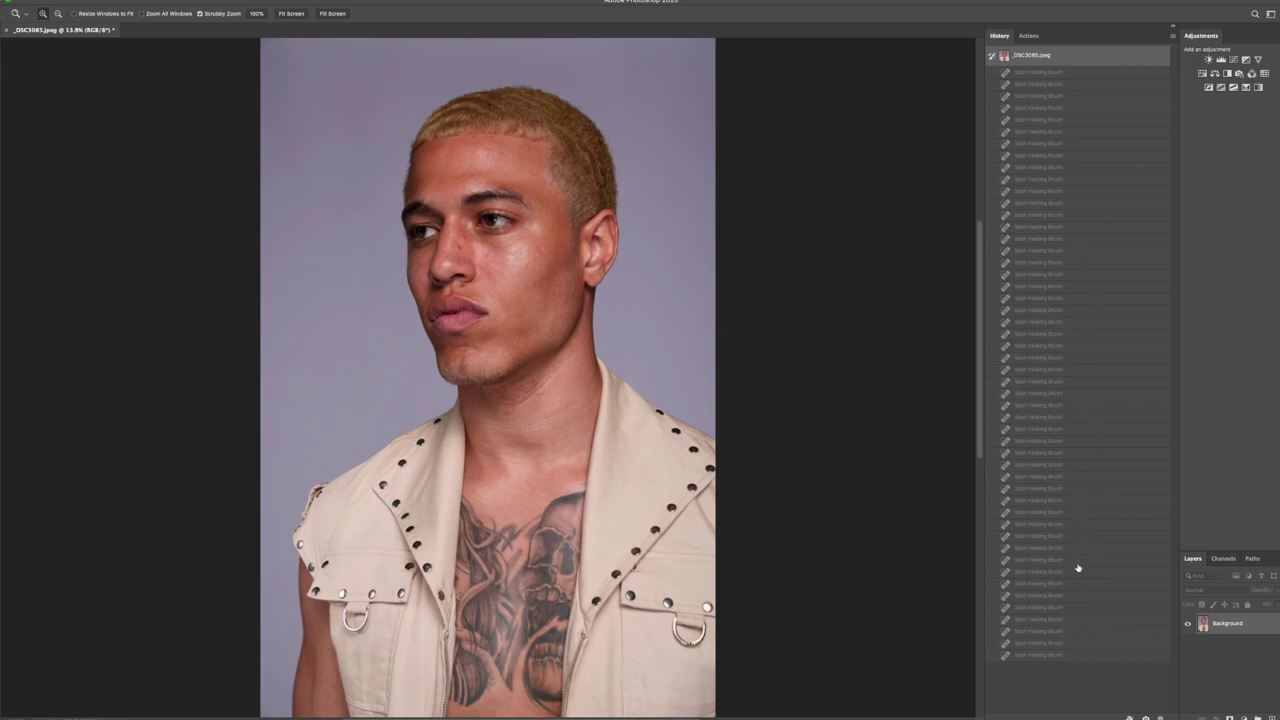
left_click(1034, 656)
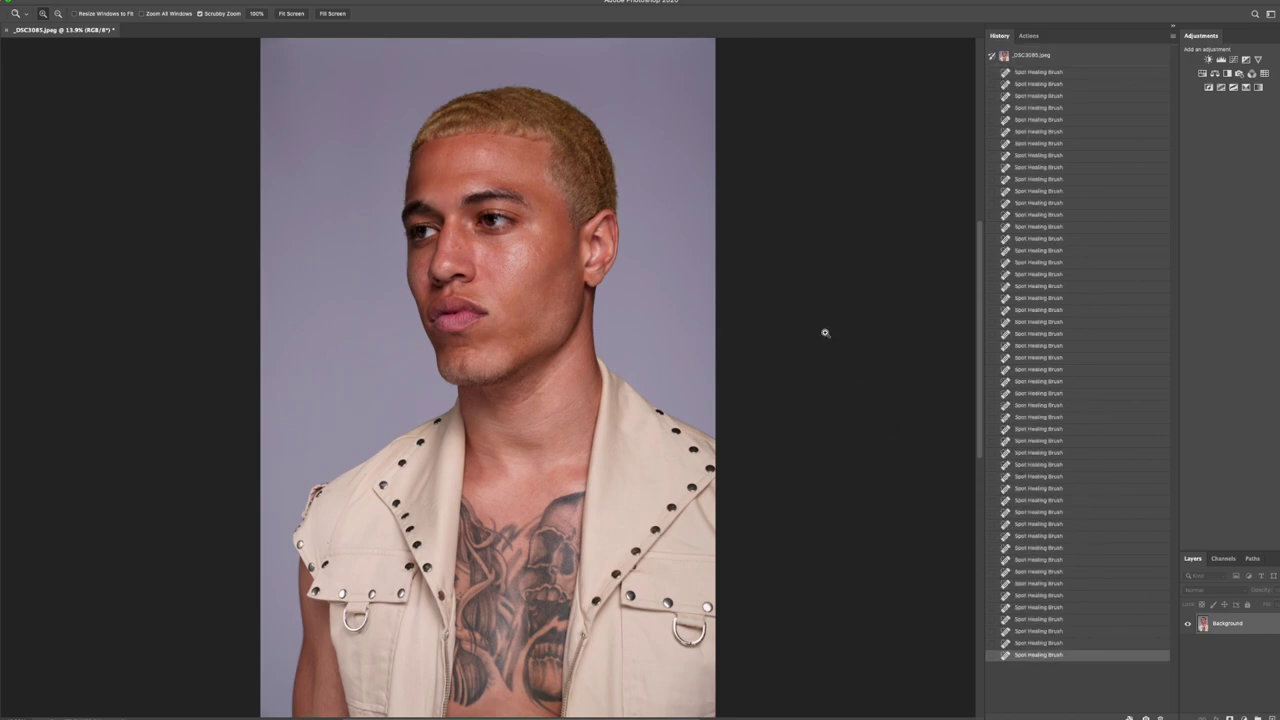
left_click(486, 221)
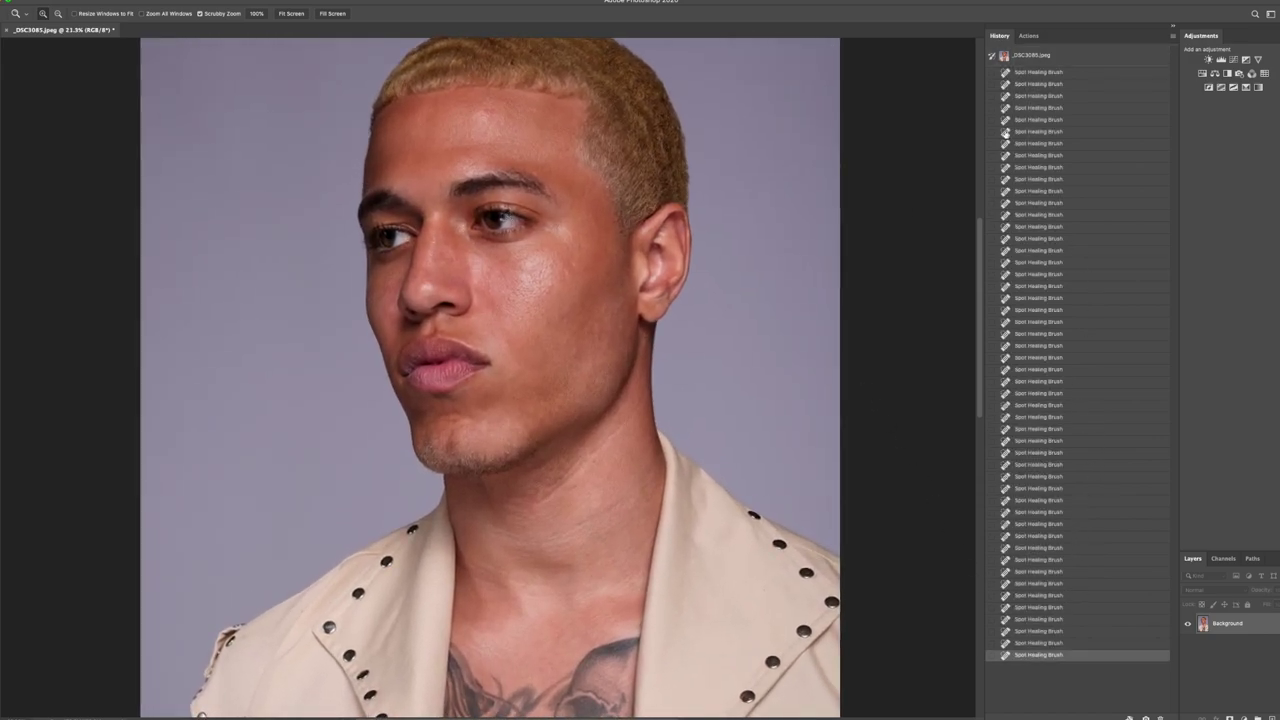
left_click(1071, 59)
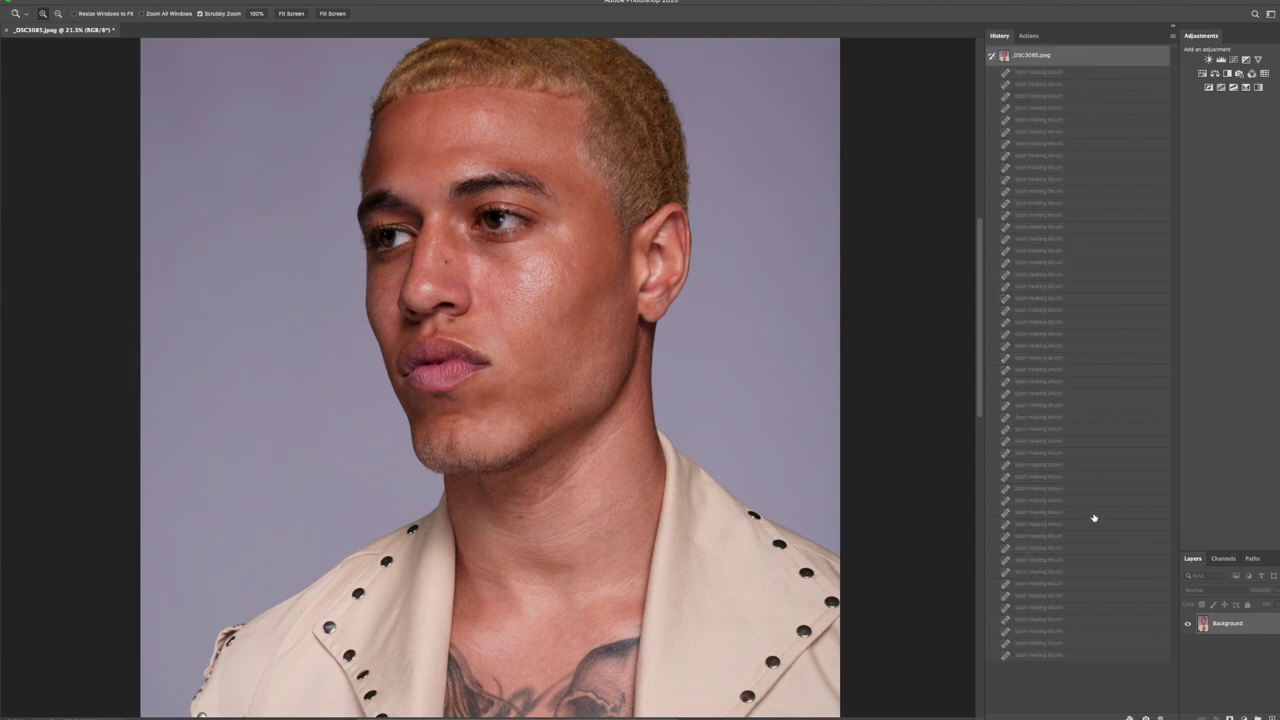
left_click(1041, 655)
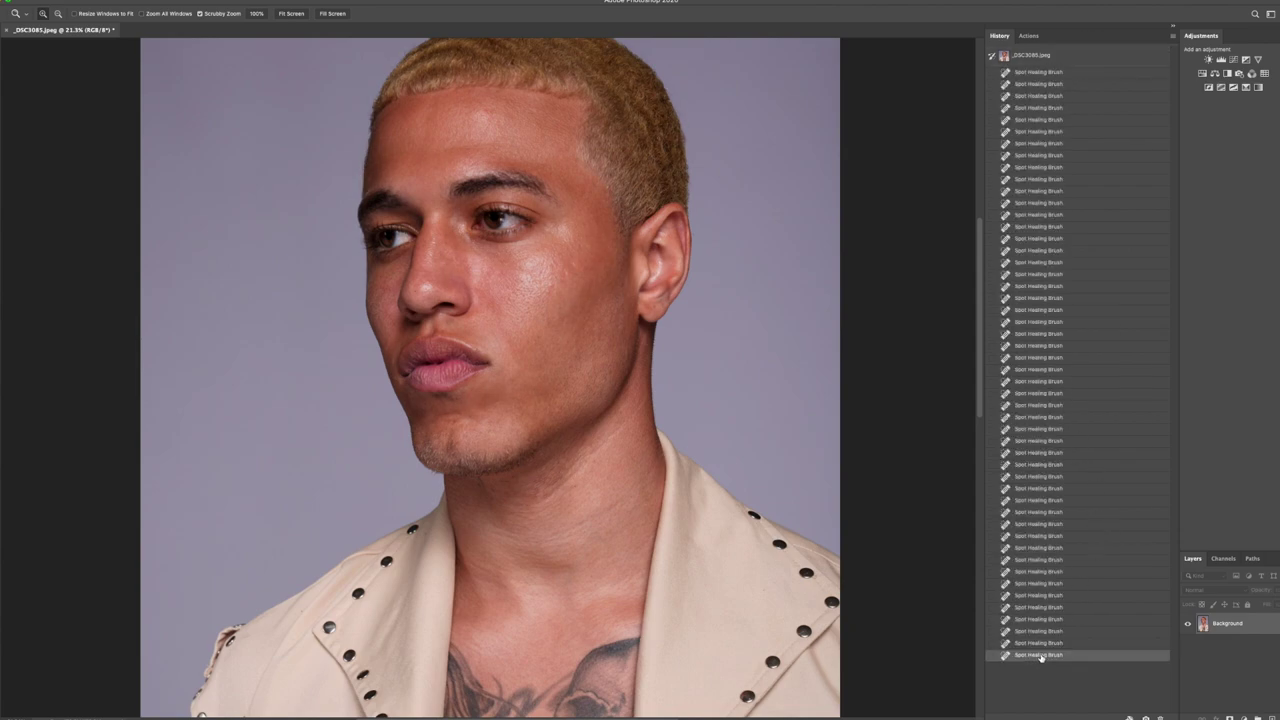
left_click(291, 13)
left_click_drag(531, 208, 469, 250)
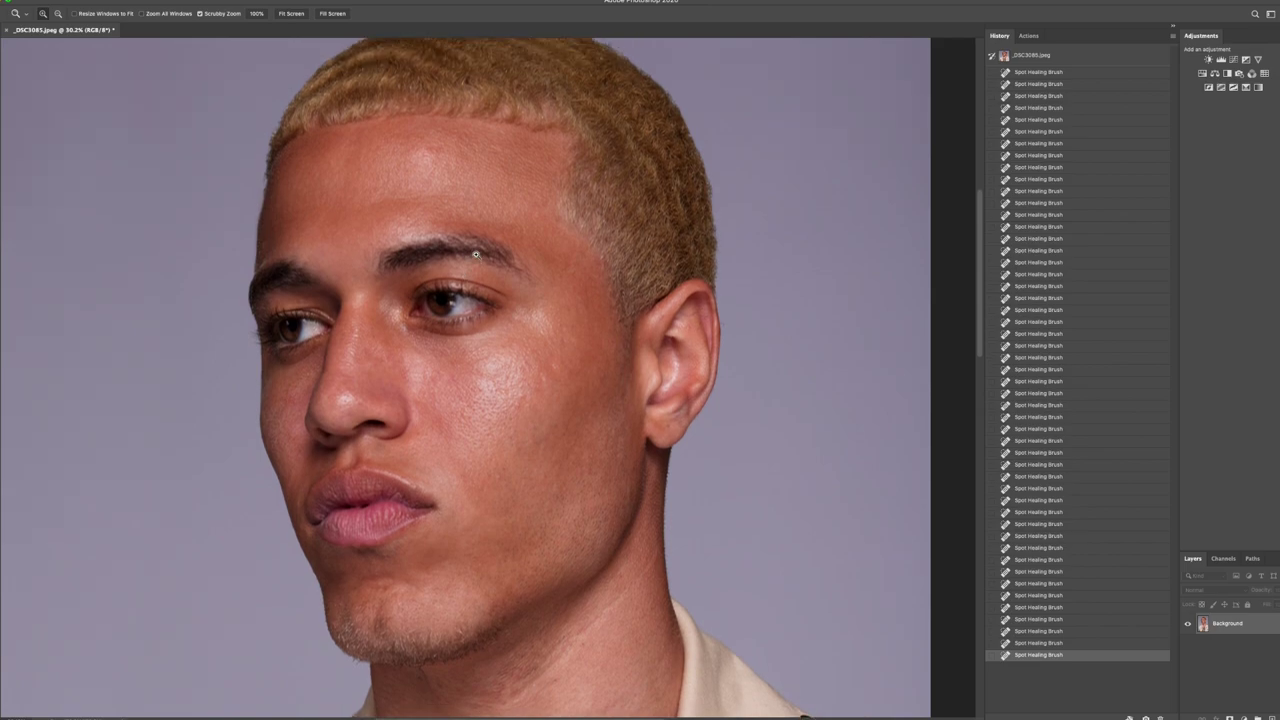
left_click(1227, 74)
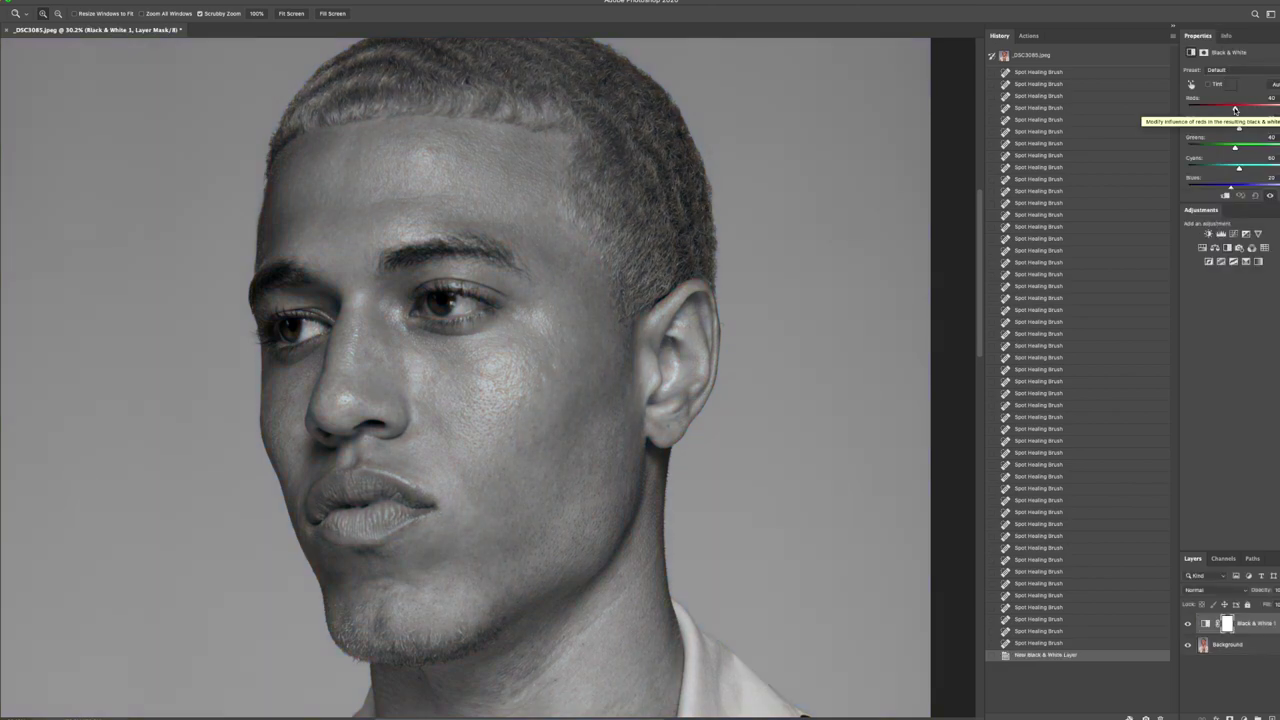
Lower the Black & White Reds slider to -40 and select the Background layer.
left_click_drag(1235, 110, 1211, 110)
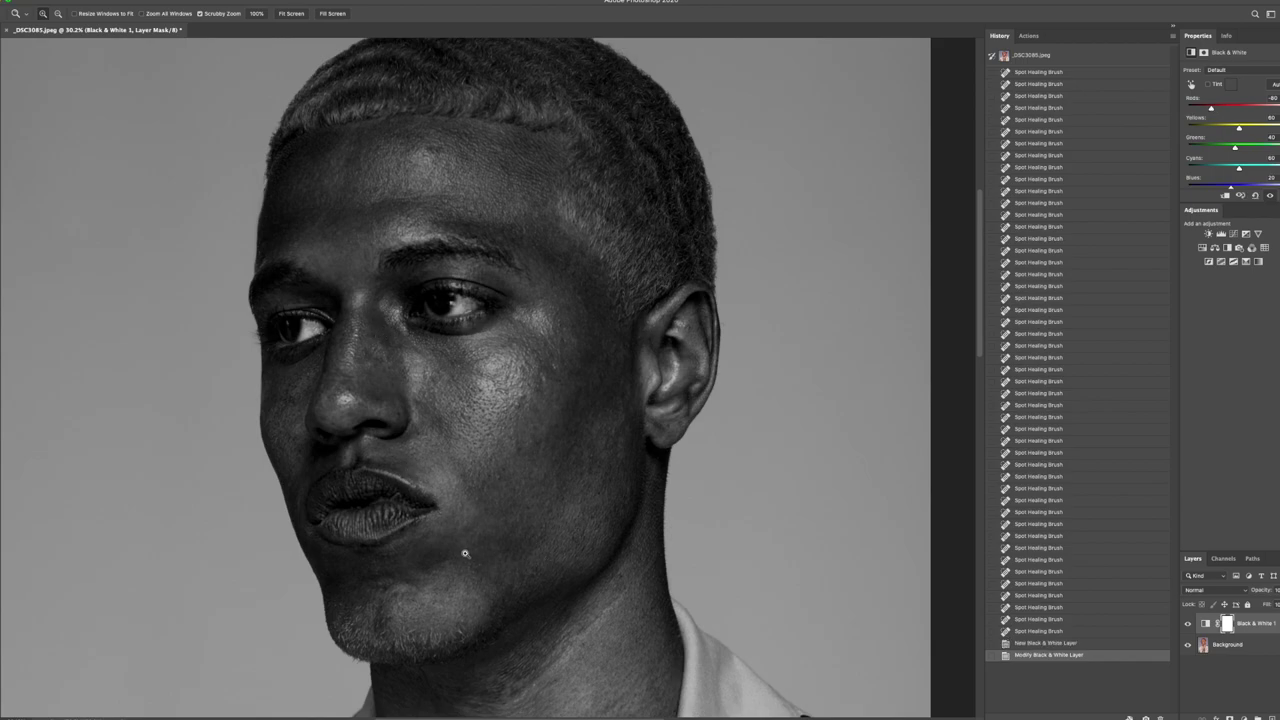
left_click(1240, 648)
key("o")
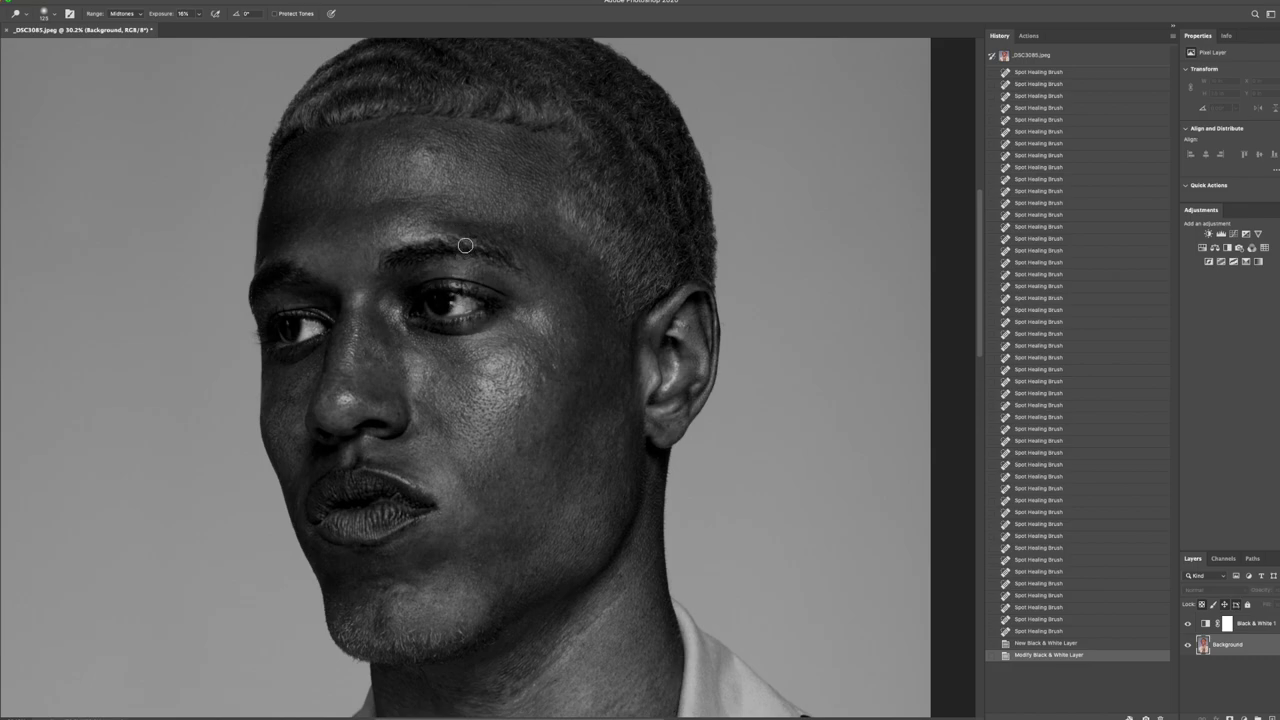
Dodge the midtones on the forehead, brow, cheek and under the right eye.
left_click_drag(463, 220, 500, 234)
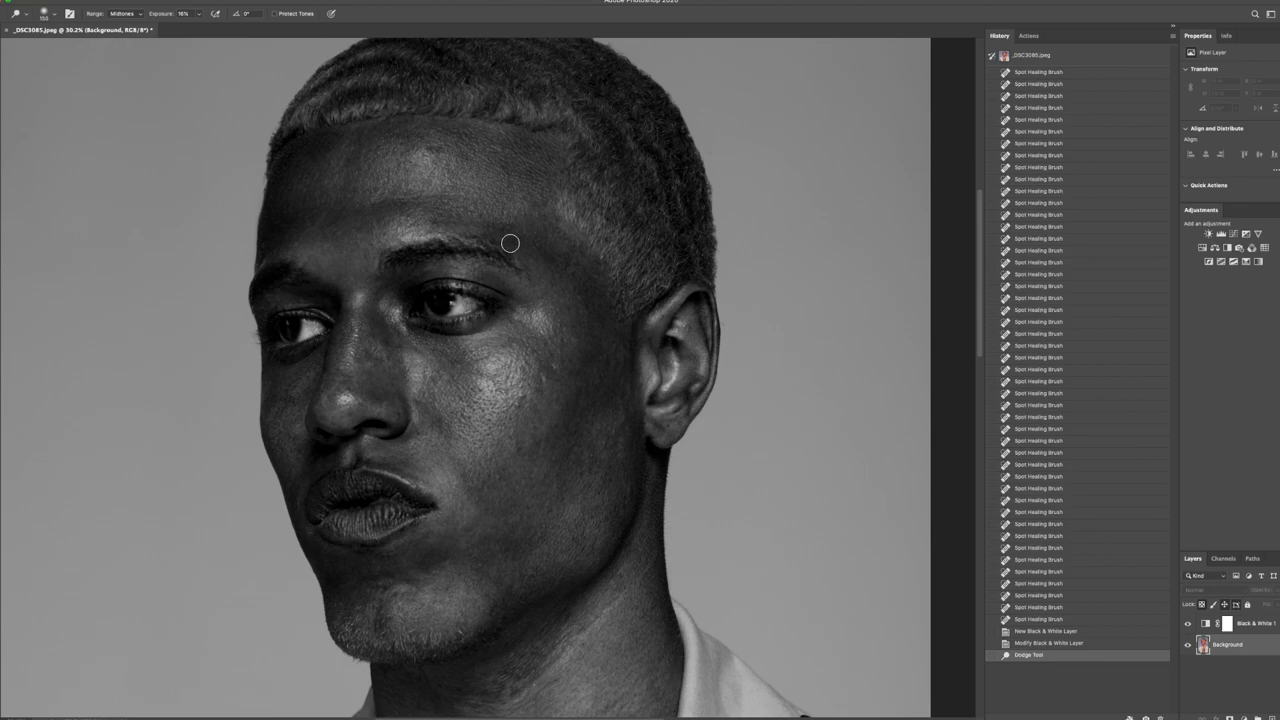
key("bracketright")
key("bracketright")
key("bracketright")
left_click(553, 268)
left_click(558, 268)
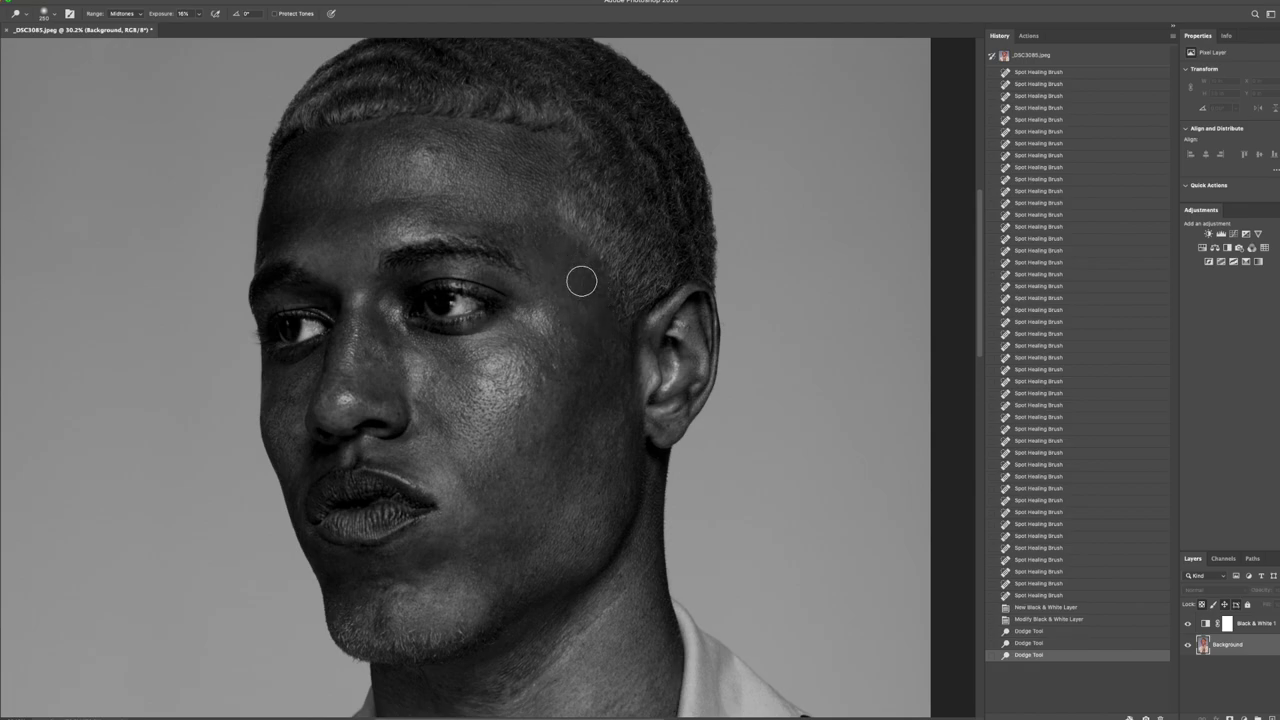
mouse_move(631, 363)
left_mouse_down()
mouse_move(584, 366)
mouse_move(592, 398)
mouse_move(572, 411)
mouse_move(612, 387)
mouse_move(609, 404)
mouse_move(568, 446)
mouse_move(571, 434)
mouse_move(550, 443)
mouse_move(561, 428)
mouse_move(581, 456)
mouse_move(562, 498)
mouse_move(627, 426)
mouse_move(485, 433)
left_mouse_up()
key("bracketleft")
key("bracketleft")
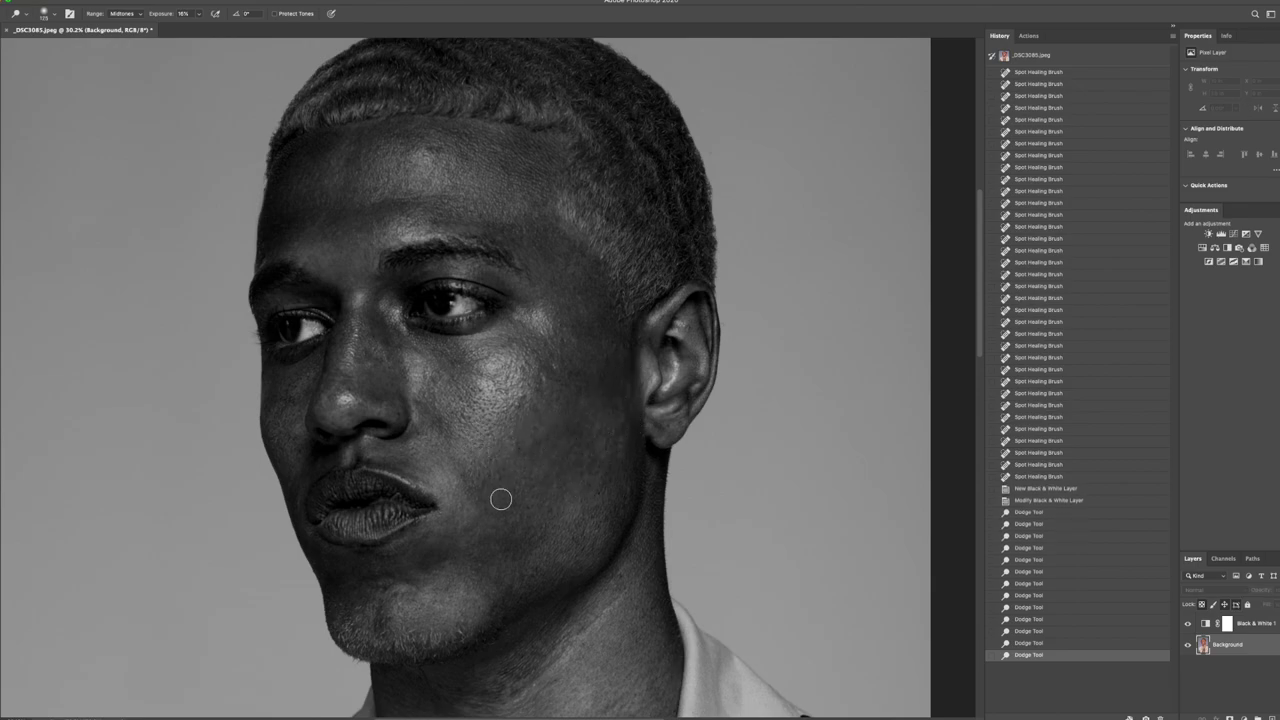
left_click_drag(498, 555, 494, 540)
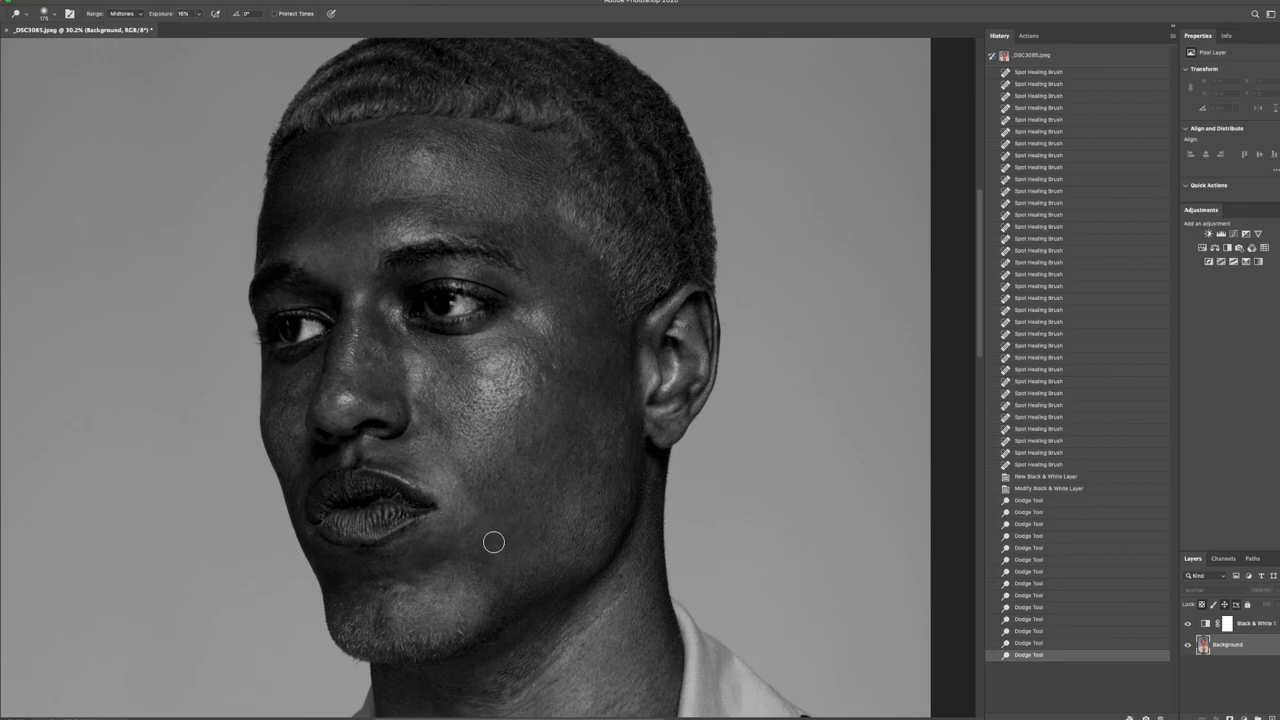
mouse_move(423, 569)
left_mouse_down()
mouse_move(479, 553)
mouse_move(486, 508)
mouse_move(503, 506)
mouse_move(472, 571)
mouse_move(496, 584)
mouse_move(512, 575)
mouse_move(441, 555)
mouse_move(452, 535)
mouse_move(432, 576)
mouse_move(436, 553)
mouse_move(406, 556)
mouse_move(411, 547)
mouse_move(392, 573)
mouse_move(373, 570)
mouse_move(429, 506)
mouse_move(396, 474)
mouse_move(422, 484)
mouse_move(373, 459)
mouse_move(454, 485)
left_mouse_up()
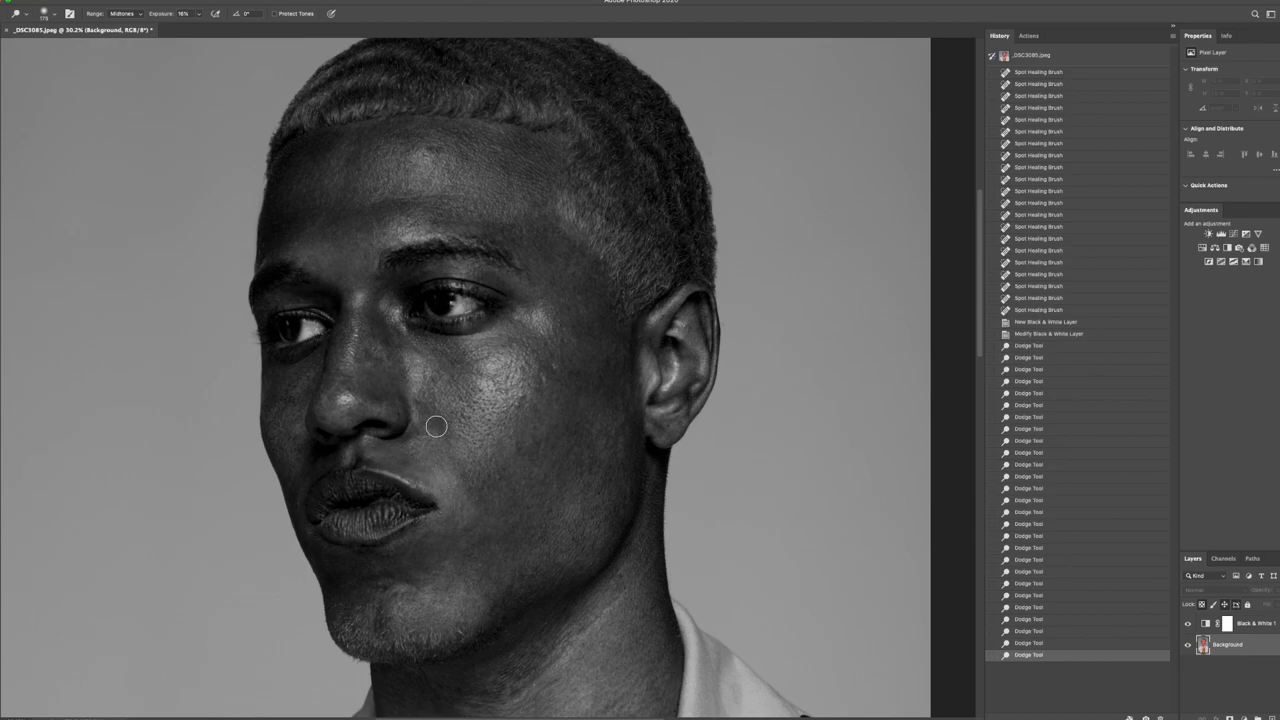
left_click_drag(419, 403, 435, 390)
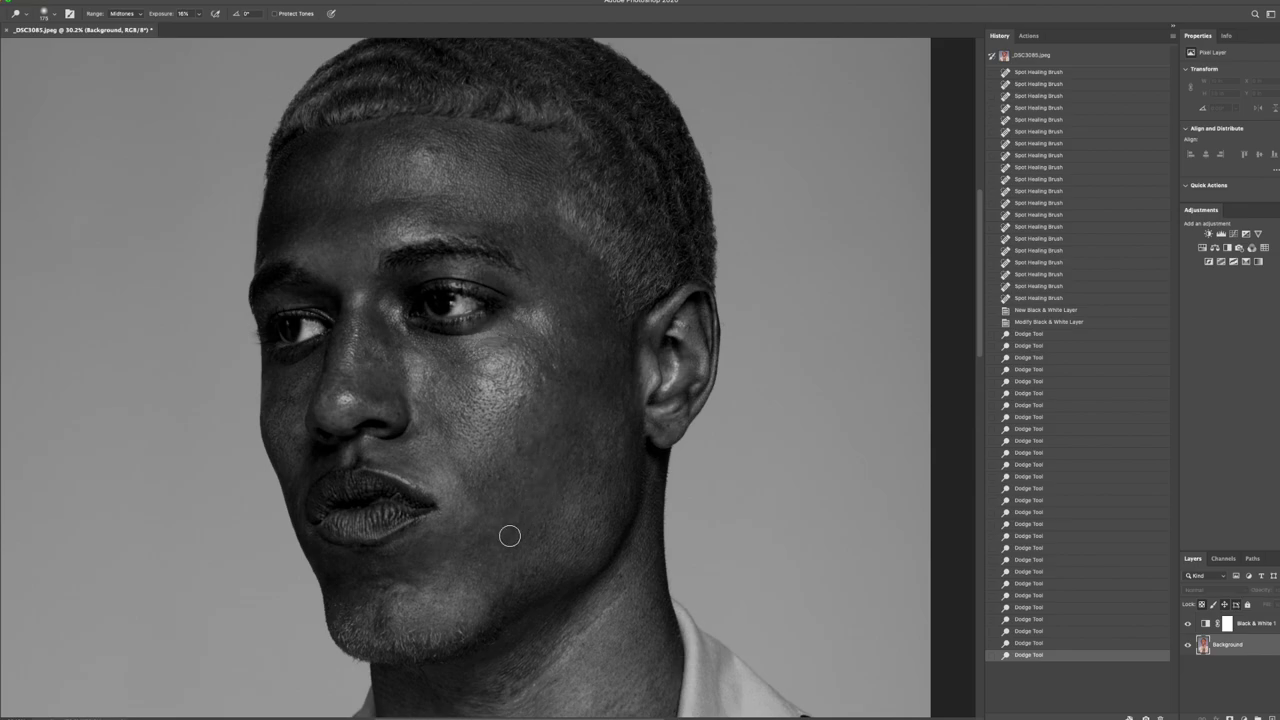
mouse_move(522, 544)
left_mouse_down()
mouse_move(528, 509)
mouse_move(594, 449)
mouse_move(571, 429)
mouse_move(574, 366)
mouse_move(632, 386)
left_mouse_up()
mouse_move(389, 341)
left_mouse_down()
mouse_move(369, 312)
mouse_move(394, 335)
mouse_move(391, 361)
mouse_move(395, 335)
mouse_move(440, 353)
mouse_move(389, 343)
mouse_move(395, 356)
mouse_move(453, 349)
mouse_move(410, 328)
mouse_move(475, 367)
mouse_move(444, 374)
mouse_move(468, 394)
mouse_move(441, 437)
mouse_move(500, 480)
left_mouse_up()
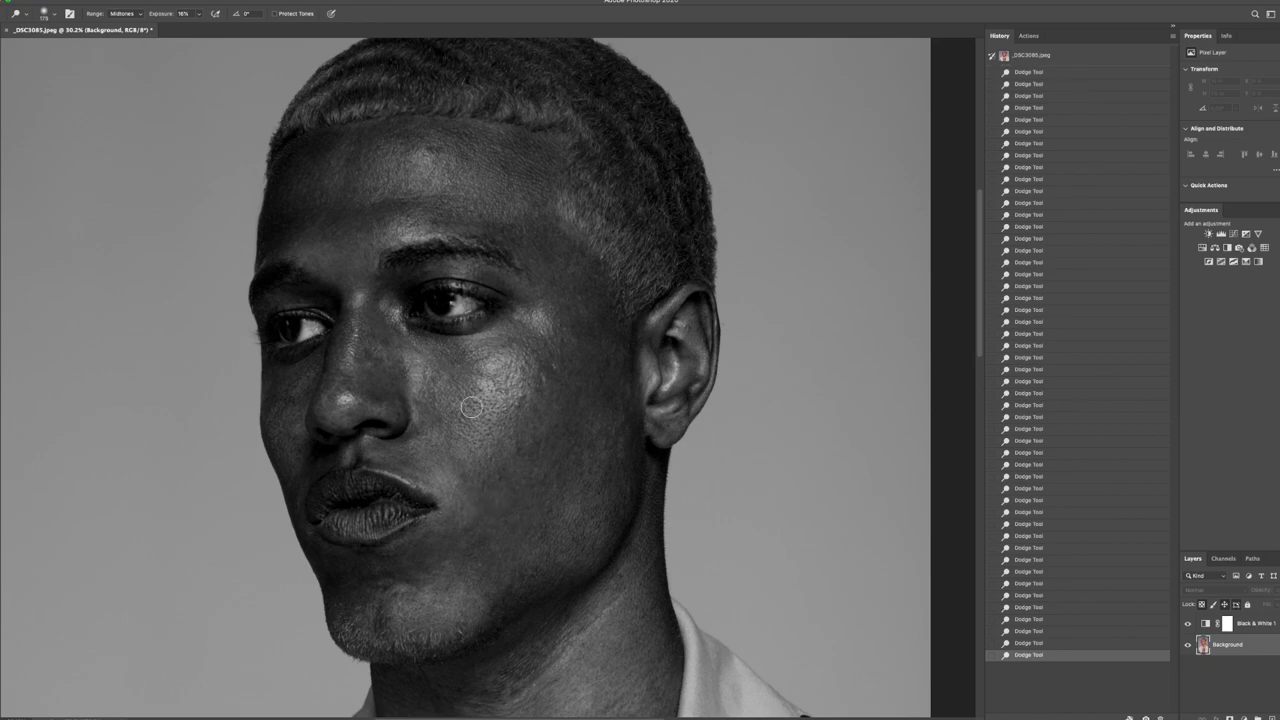
mouse_move(412, 339)
left_mouse_down()
mouse_move(452, 344)
mouse_move(407, 324)
mouse_move(452, 335)
mouse_move(411, 328)
mouse_move(444, 332)
mouse_move(436, 356)
mouse_move(462, 372)
mouse_move(466, 361)
mouse_move(480, 393)
mouse_move(429, 401)
mouse_move(429, 415)
mouse_move(473, 436)
left_mouse_up()
Undo the last few dodge strokes, then redo some of them.
left_click(1051, 619)
left_click(1051, 583)
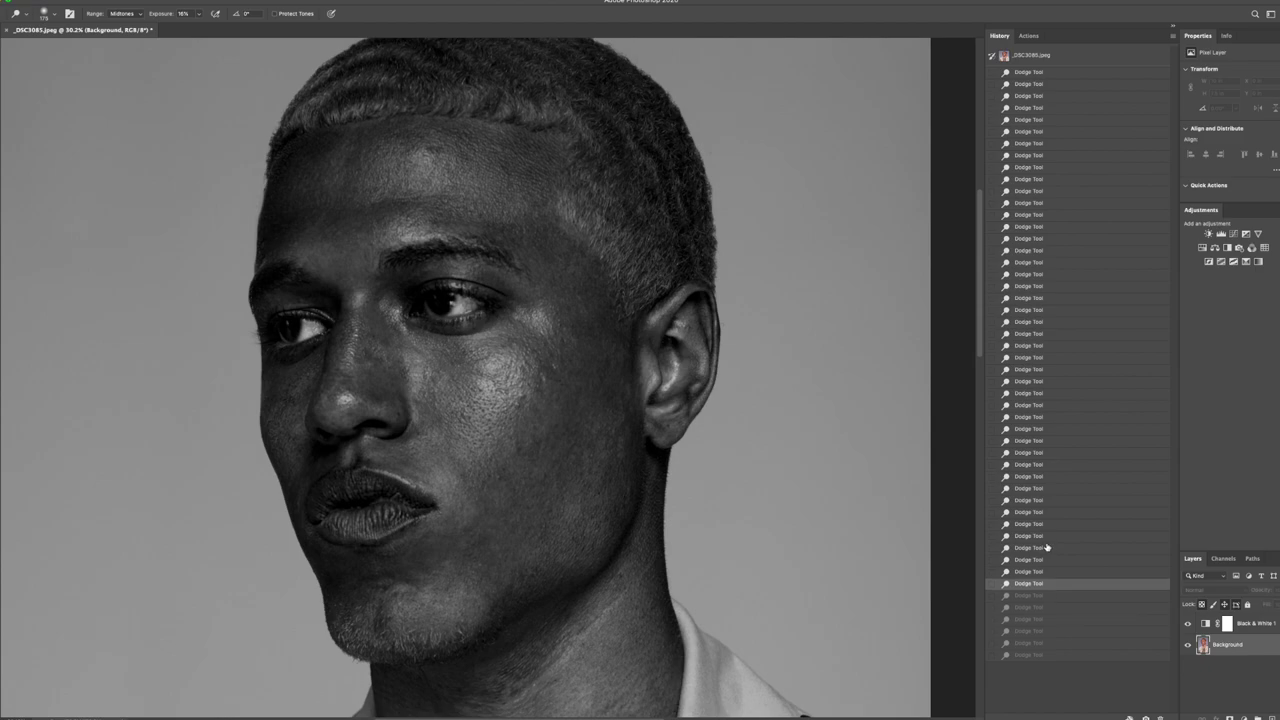
key("super+z")
key("super+z")
key("super+z")
key("super+z")
key("super+z")
key("super+z")
key("super+z")
key("super+z")
key("super+z")
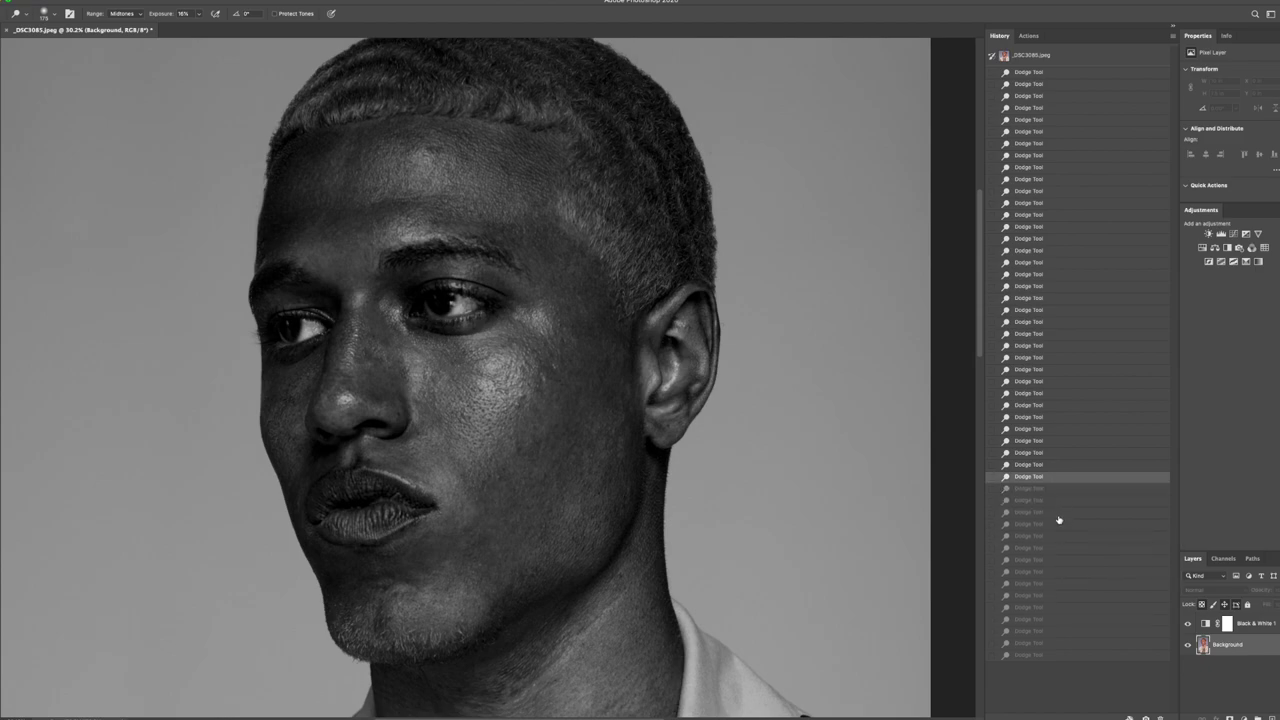
key("super+shift+z")
key("super+shift+z")
key("super+shift+z")
key("super+shift+z")
key("super+shift+z")
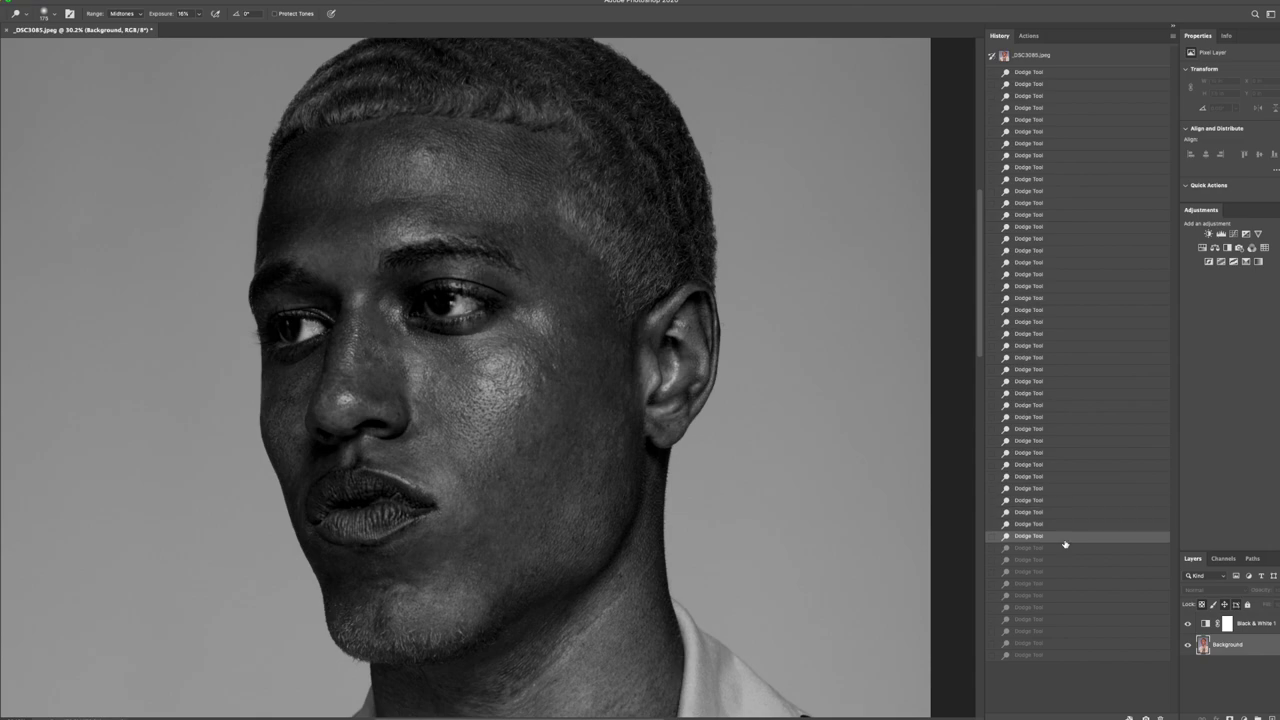
key("super+shift+z")
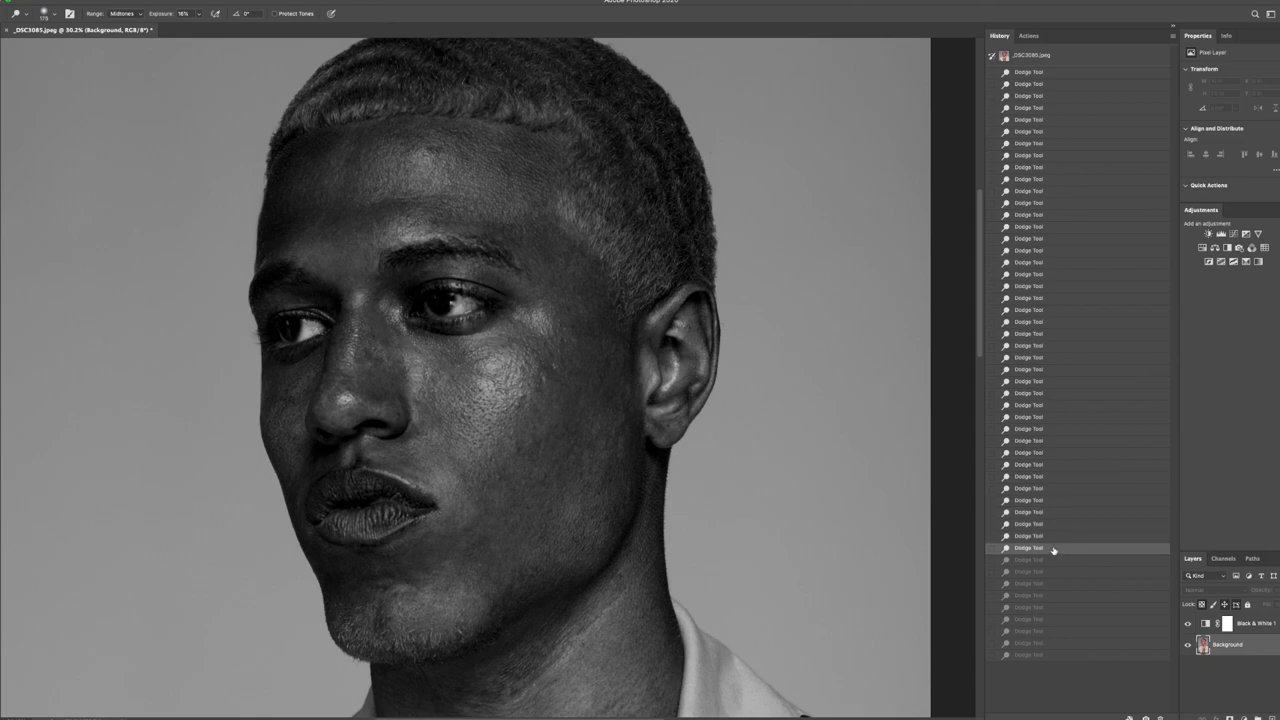
Dodge the cheeks, nose and forehead further, resizing the brush as needed.
mouse_move(455, 362)
left_mouse_down()
mouse_move(491, 344)
mouse_move(502, 321)
mouse_move(557, 362)
left_mouse_up()
left_click_drag(266, 403, 338, 398)
mouse_move(388, 230)
left_mouse_down()
mouse_move(352, 220)
mouse_move(399, 204)
mouse_move(333, 225)
mouse_move(403, 214)
left_mouse_up()
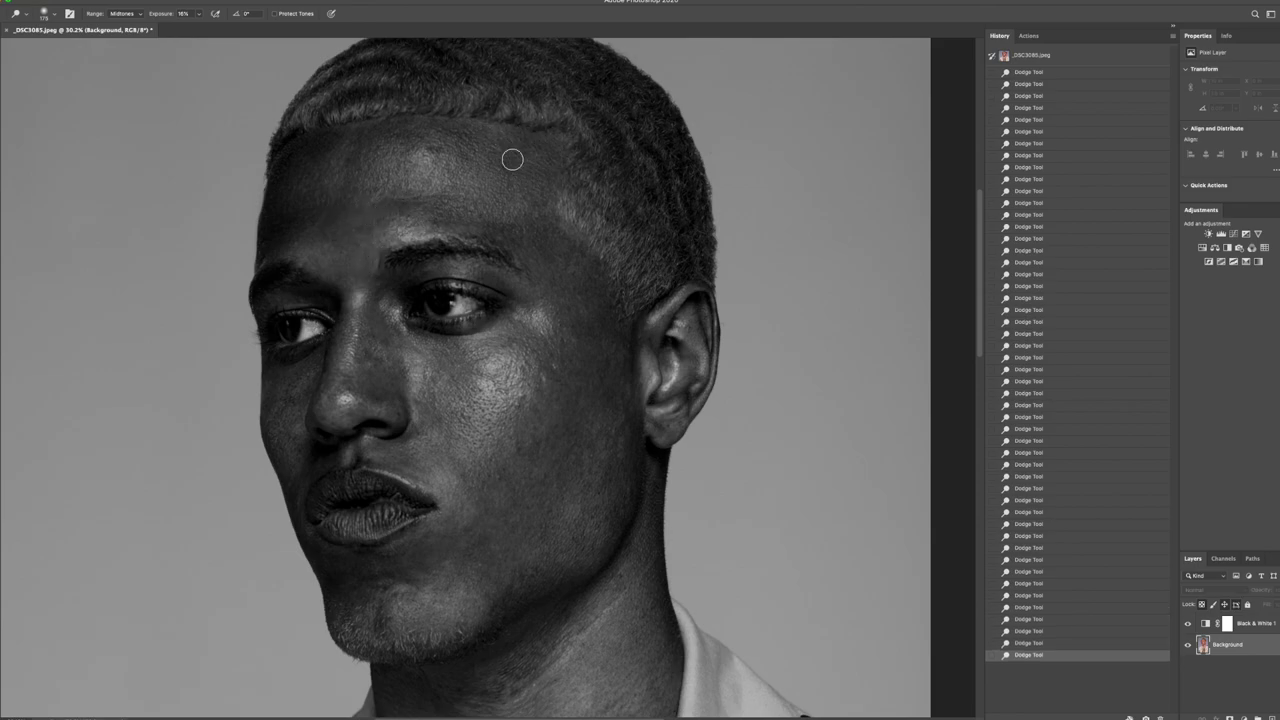
key("bracketright")
key("bracketright")
key("bracketright")
key("bracketright")
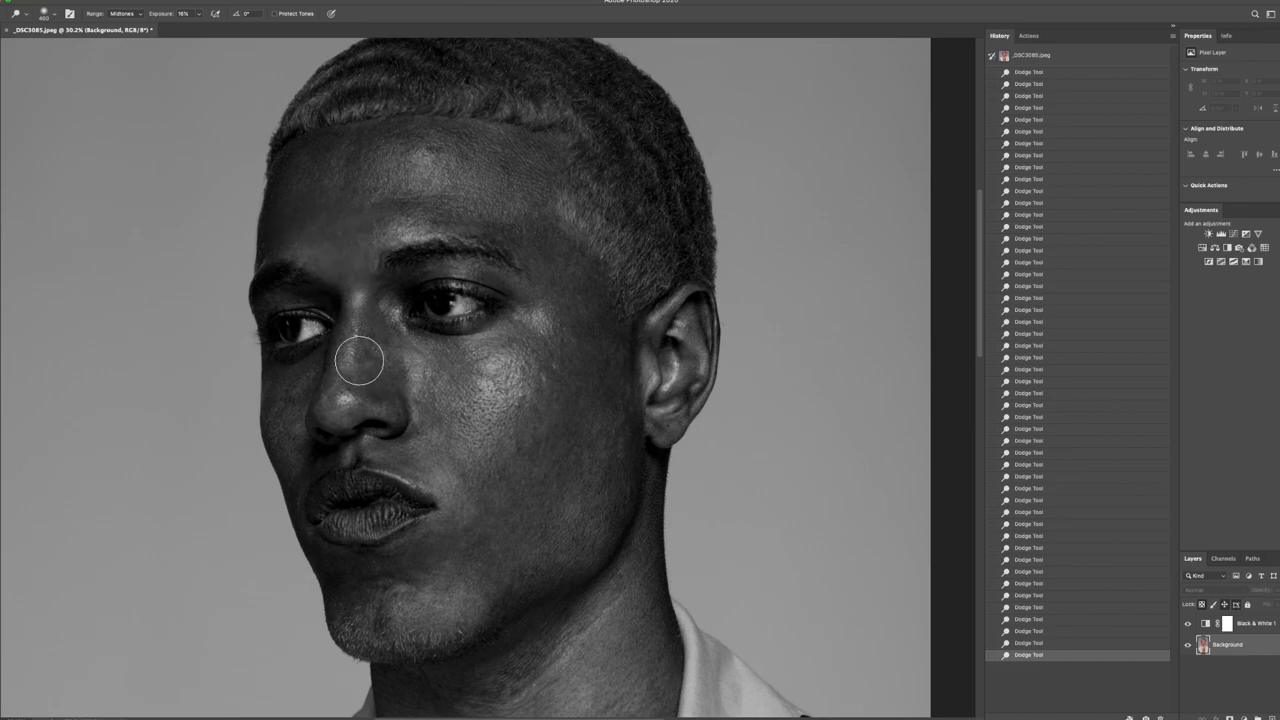
key("bracketleft")
key("bracketleft")
key("bracketleft")
key("bracketleft")
key("bracketleft")
key("bracketleft")
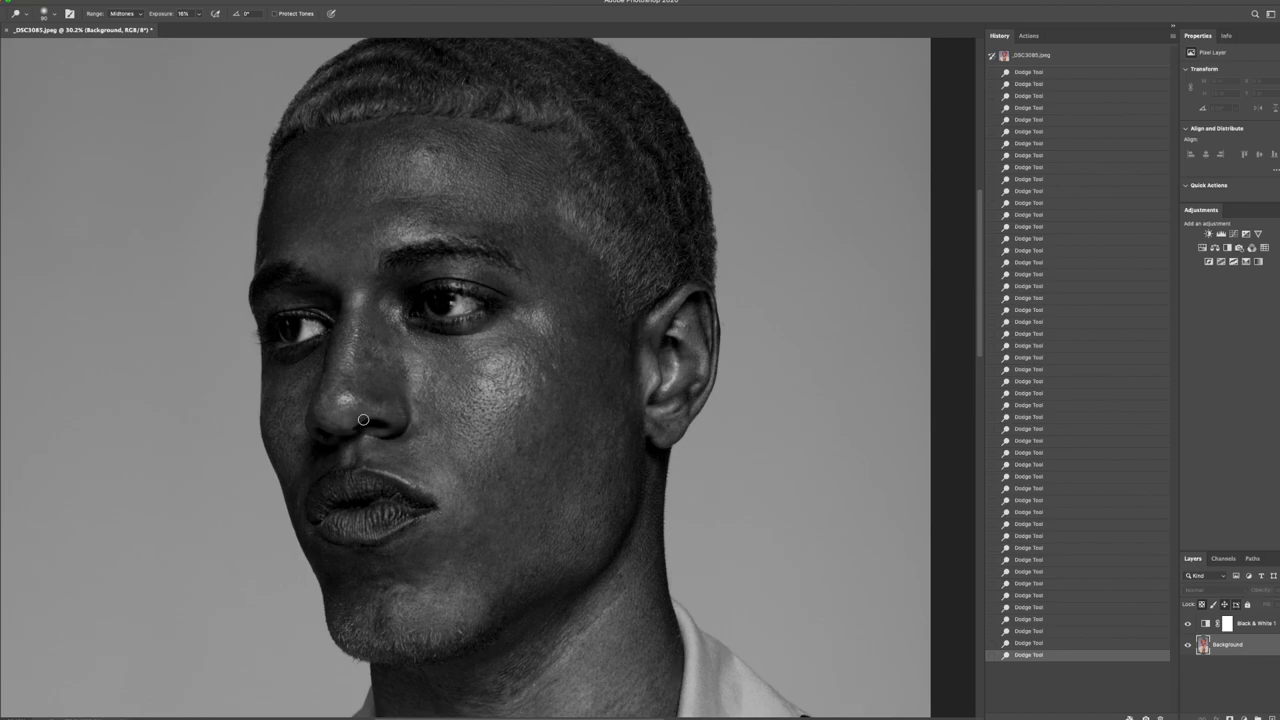
key("bracketright")
key("bracketright")
key("bracketright")
key("bracketright")
key("bracketright")
key("bracketright")
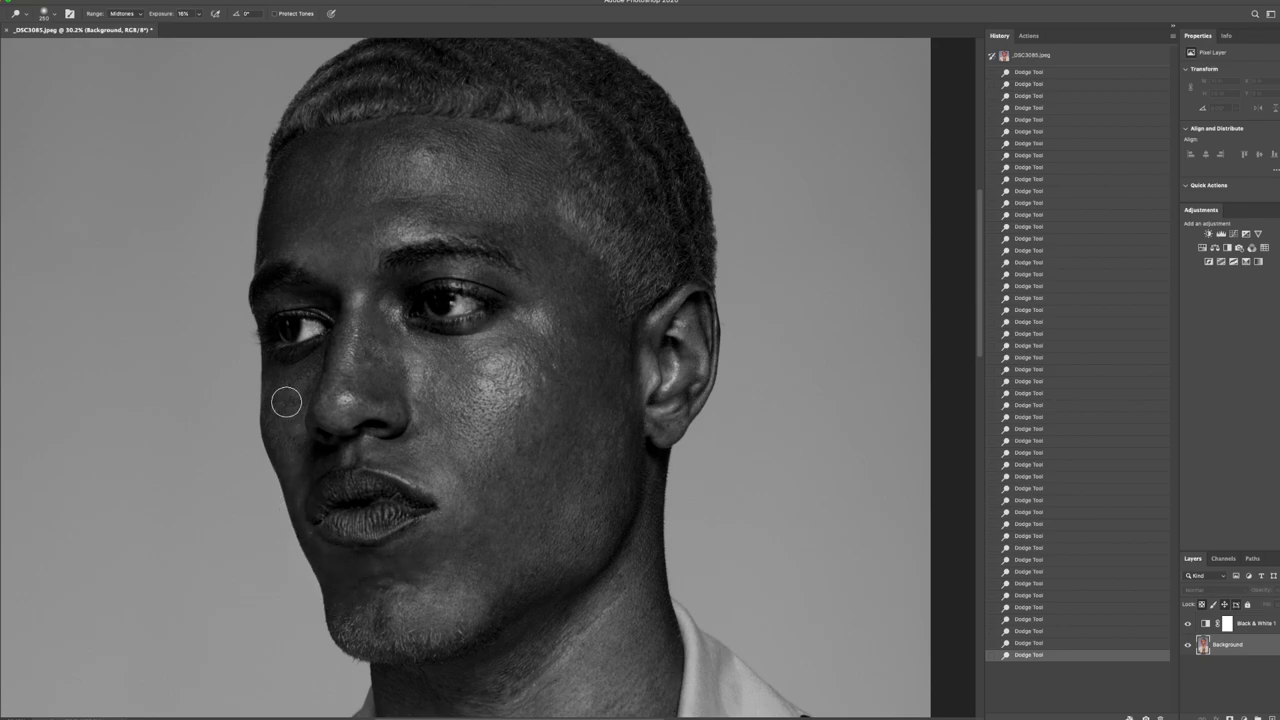
Hide the Black & White layer and compare the colour result against the original snapshot.
key("z")
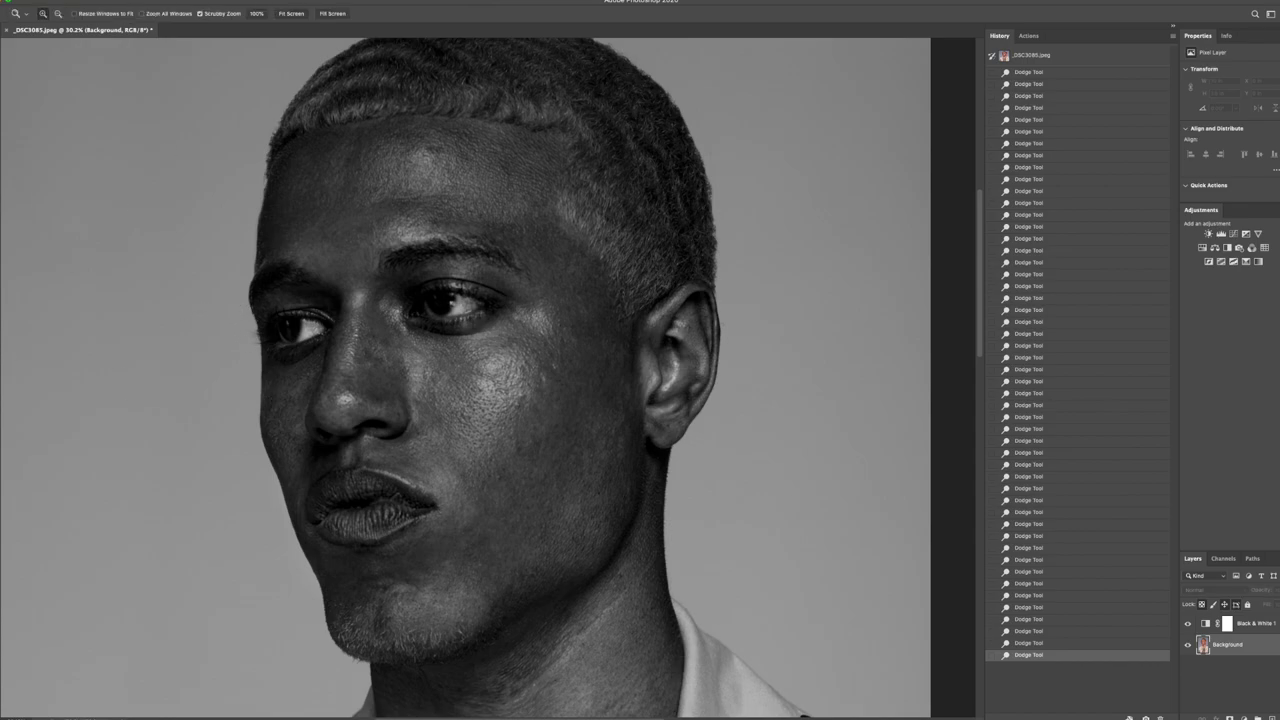
left_click(289, 14)
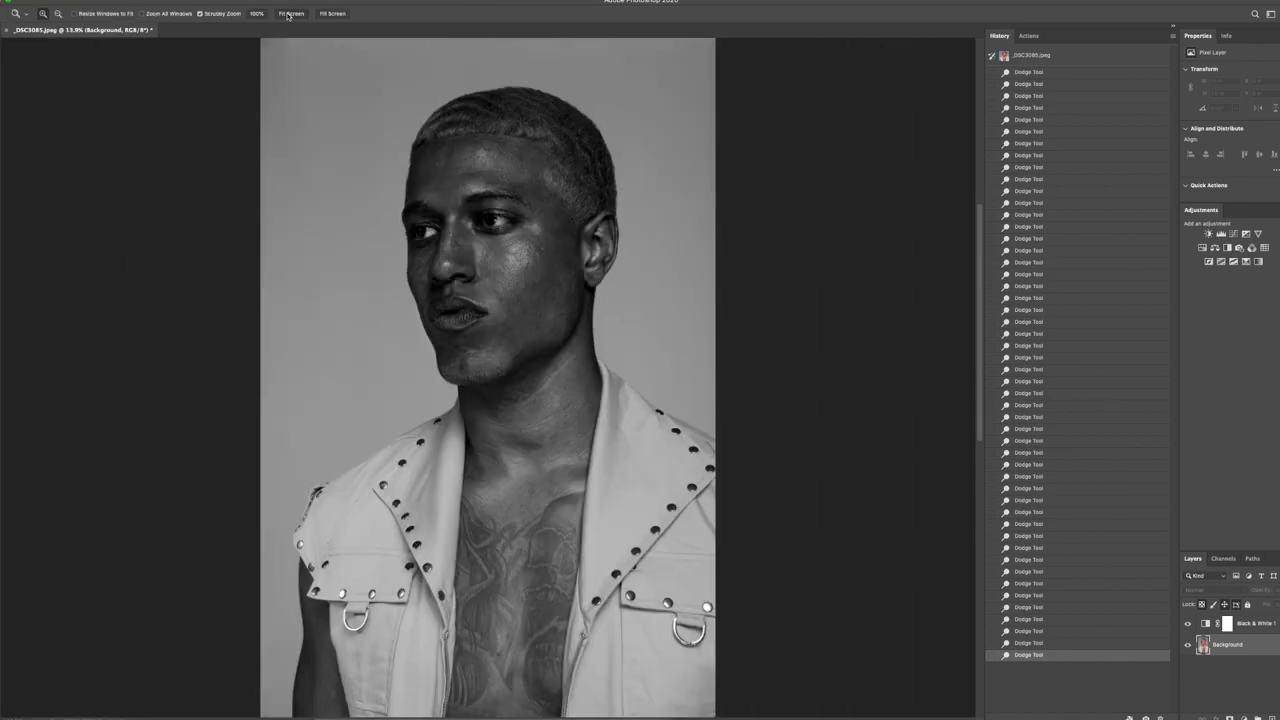
left_click(1190, 626)
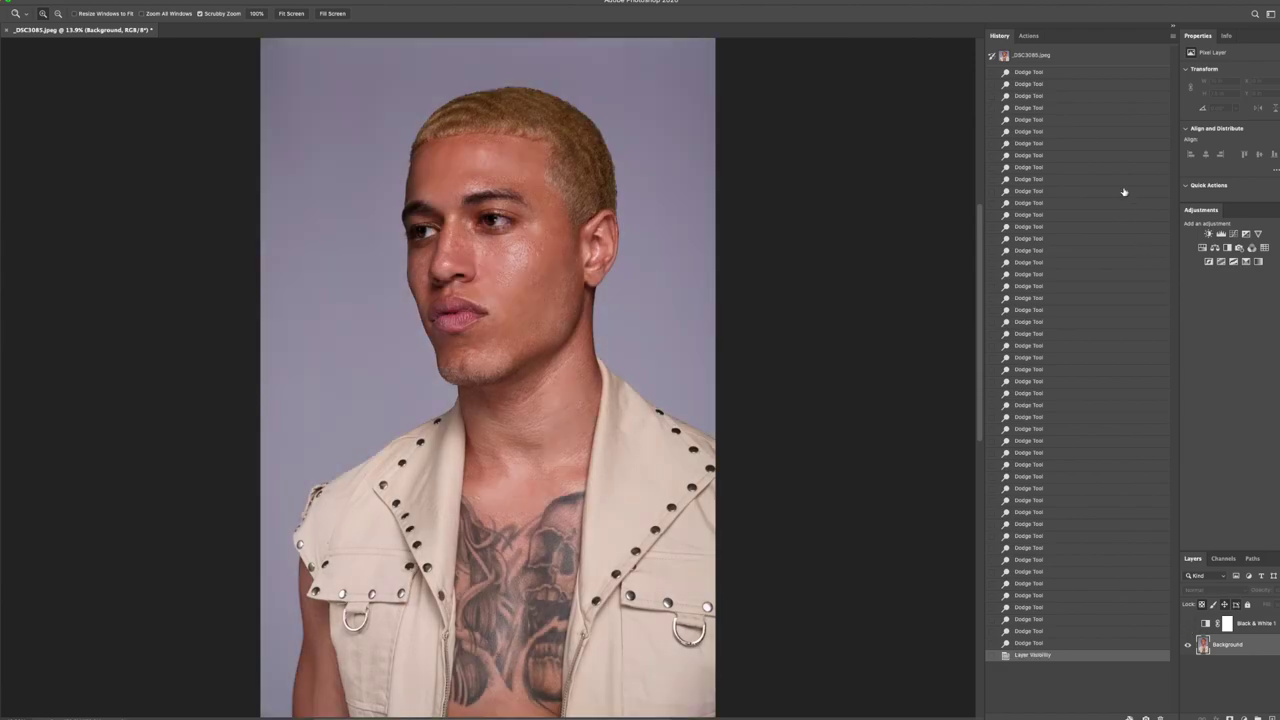
left_click(1061, 57)
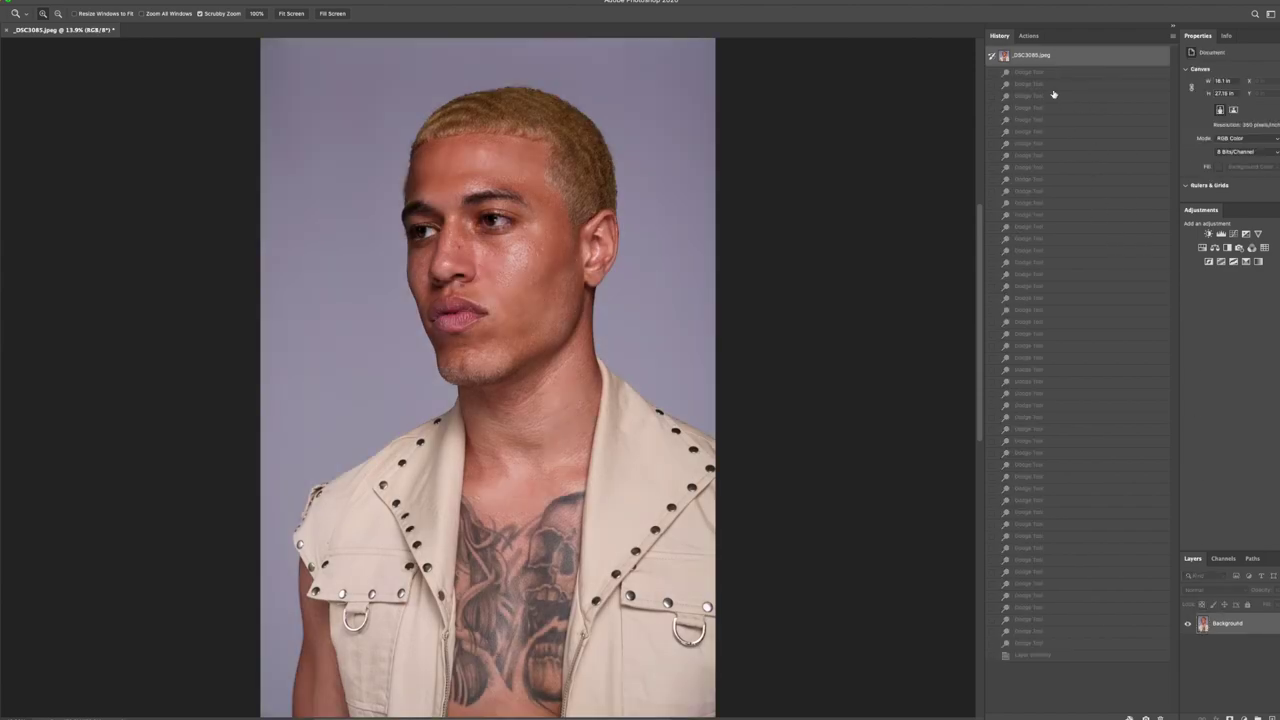
left_click(1068, 656)
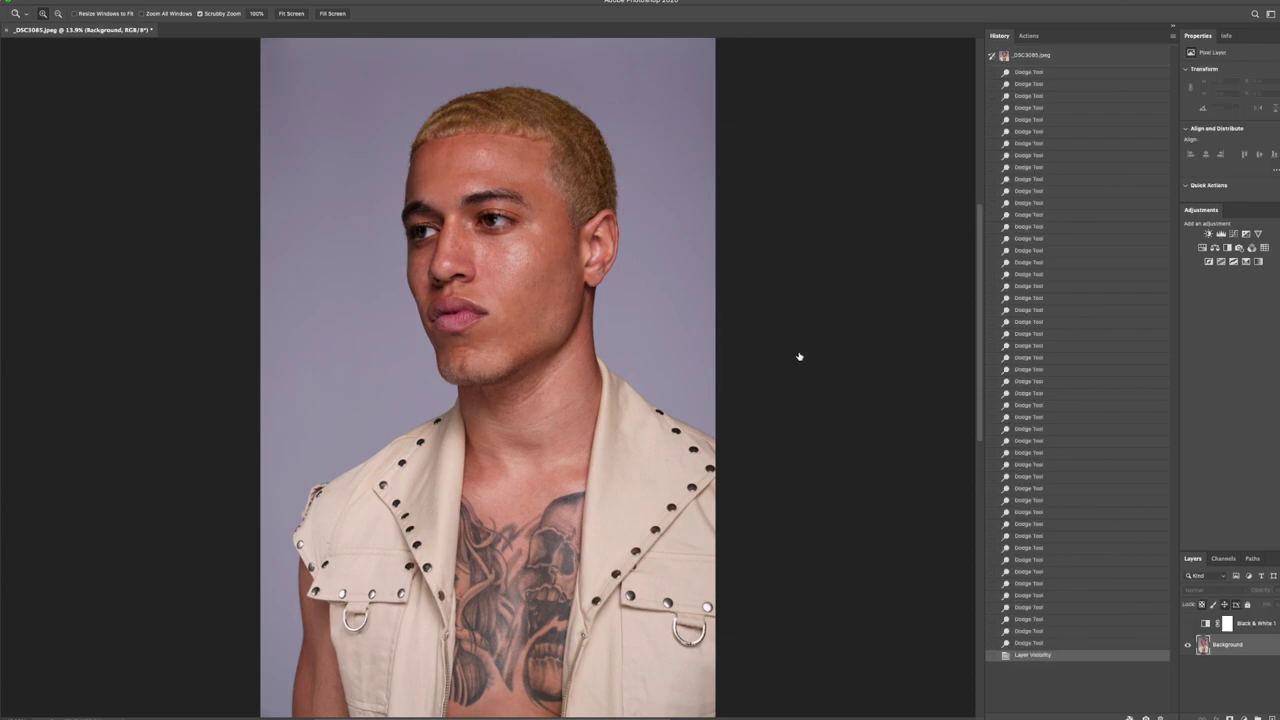
Zoom into the face and spot-heal three small blemishes on the cheek.
left_click_drag(553, 232, 576, 224)
key("j")
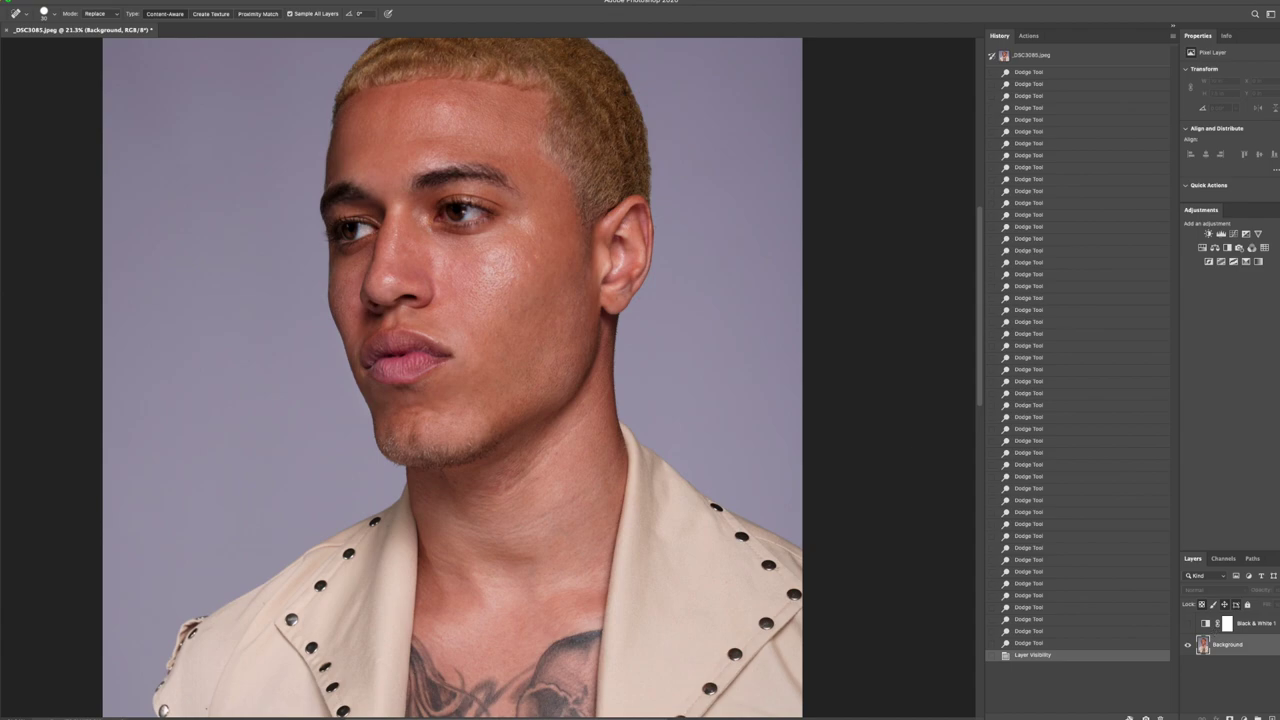
left_click(529, 264)
left_click(539, 259)
left_click(539, 259)
Fit the whole image on screen again.
key("z")
key("ctrl+0")
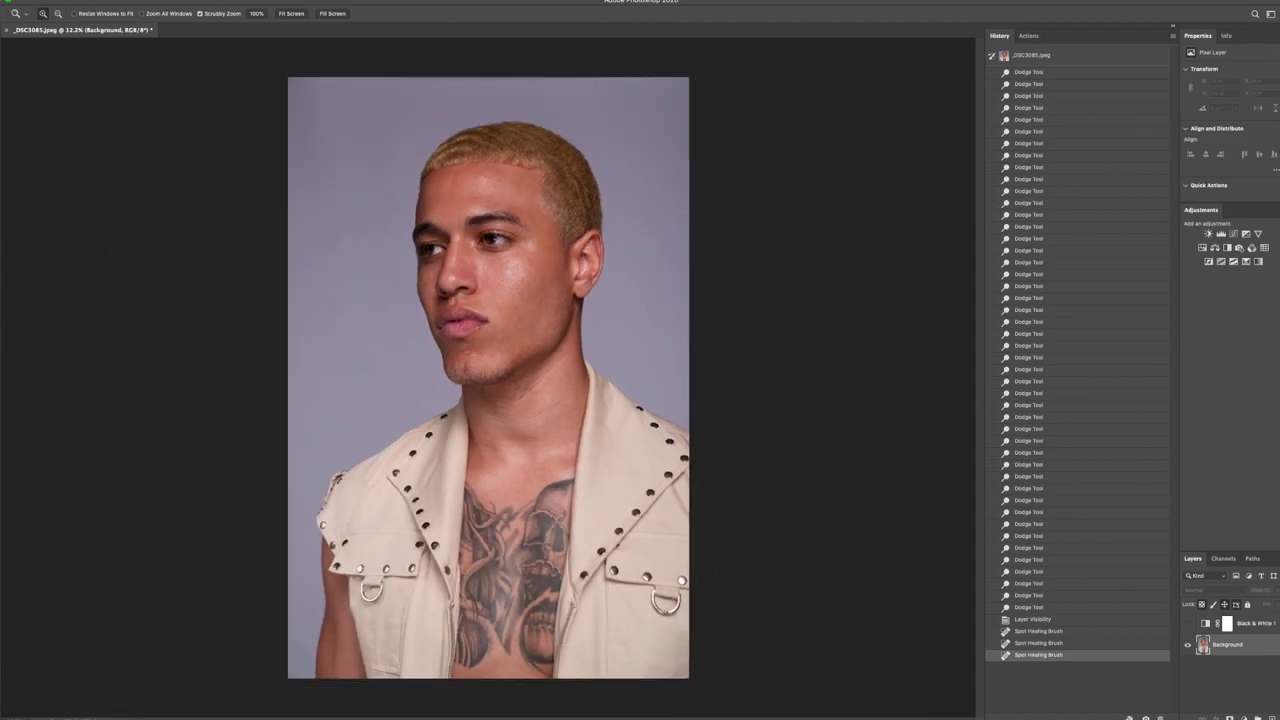
left_click(287, 14)
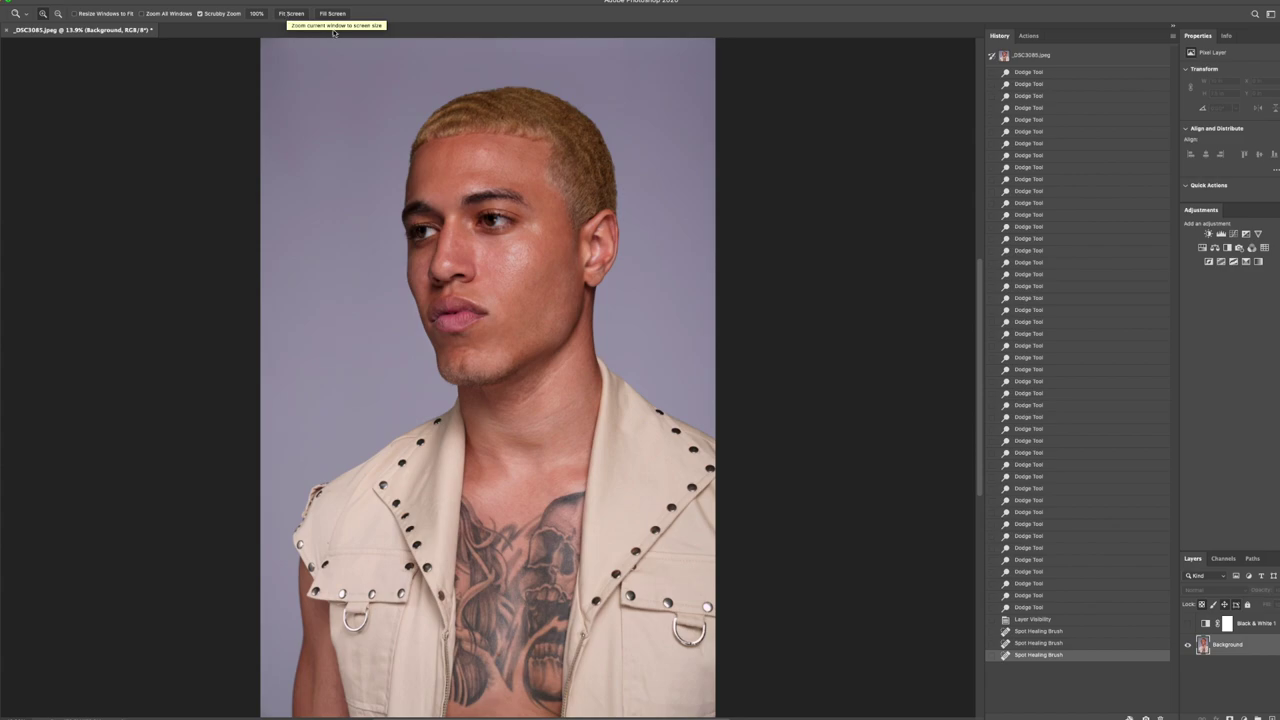
right_click(1234, 652)
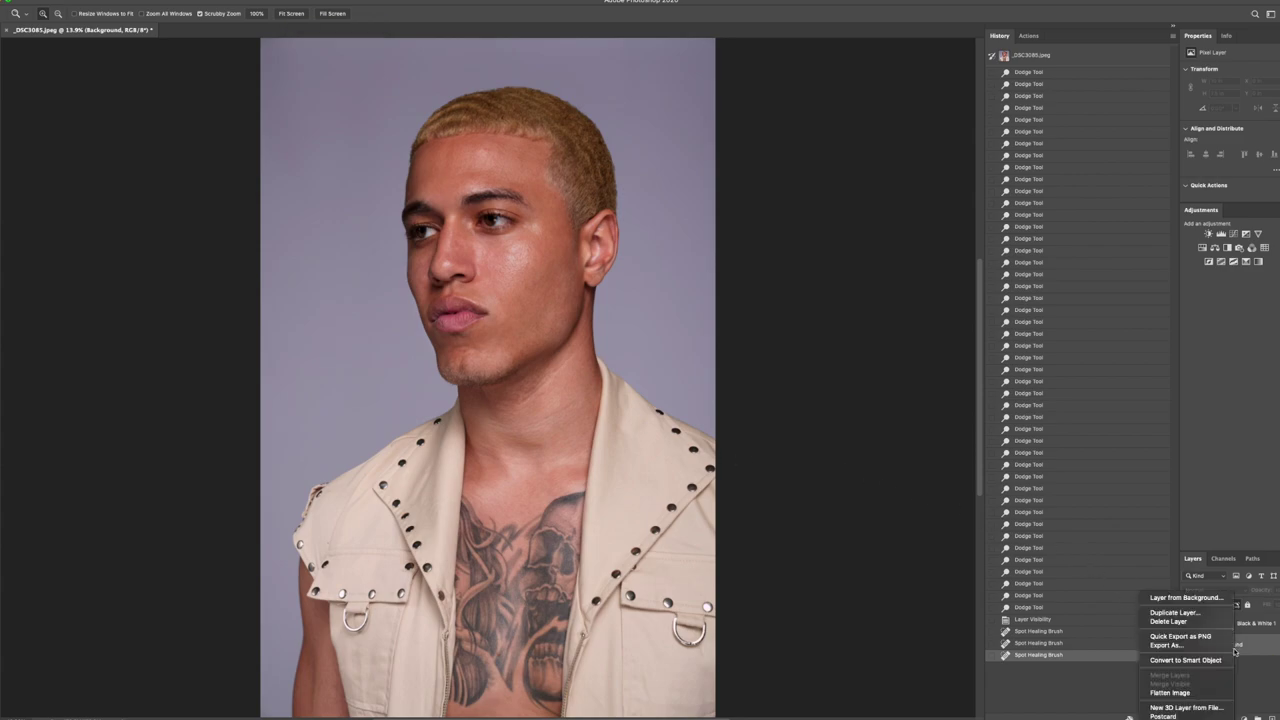
Flatten the image, discarding the hidden layer, and select the Advance Frequency Separation action.
left_click(1190, 692)
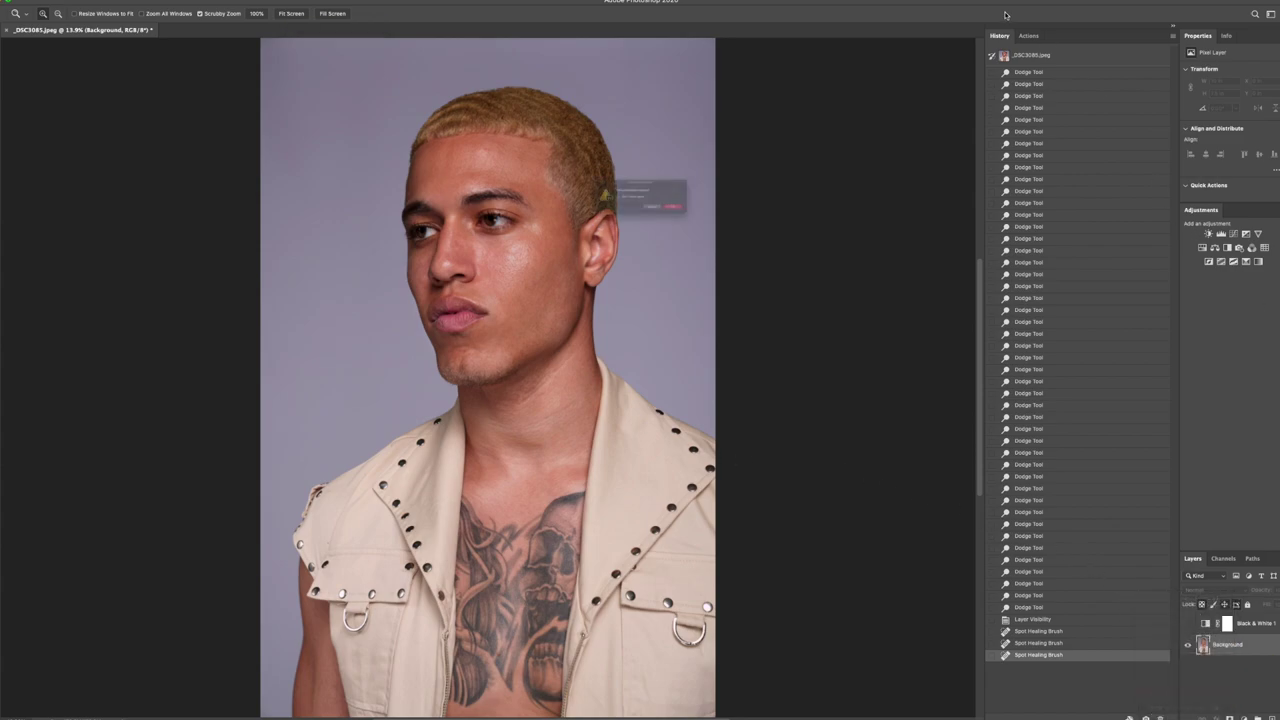
left_click(725, 227)
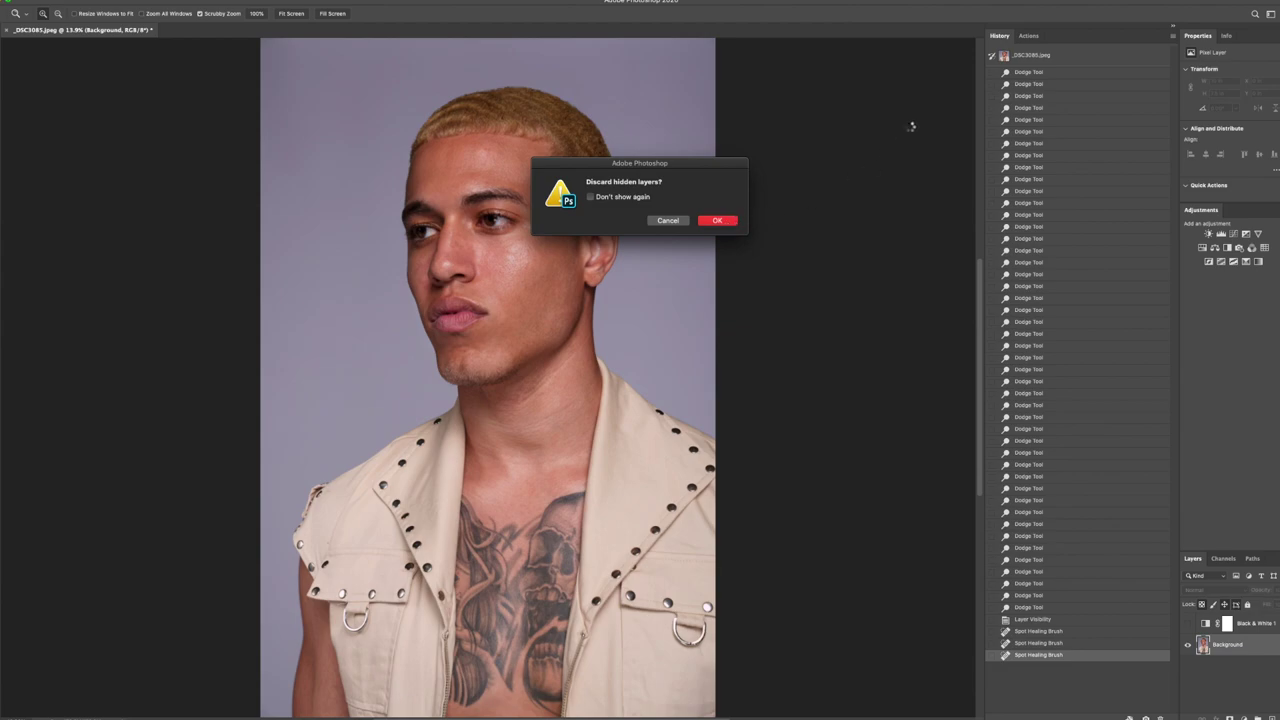
left_click(1030, 37)
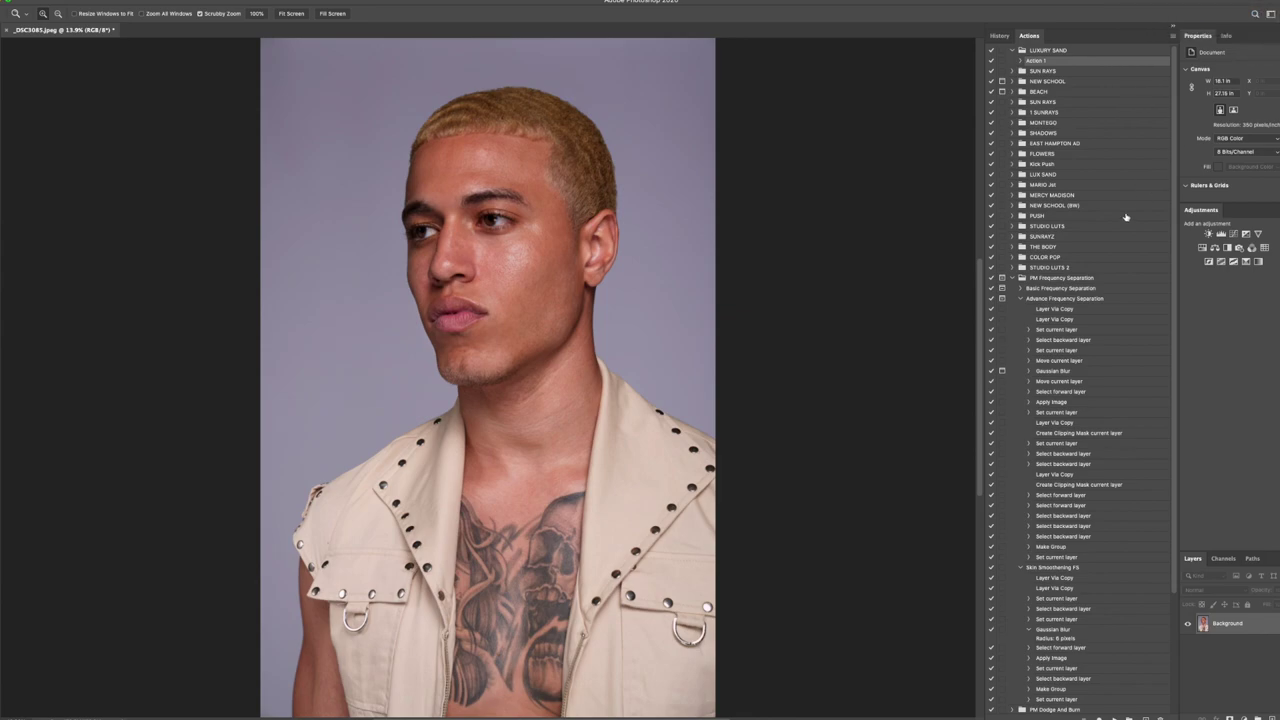
left_click(1057, 300)
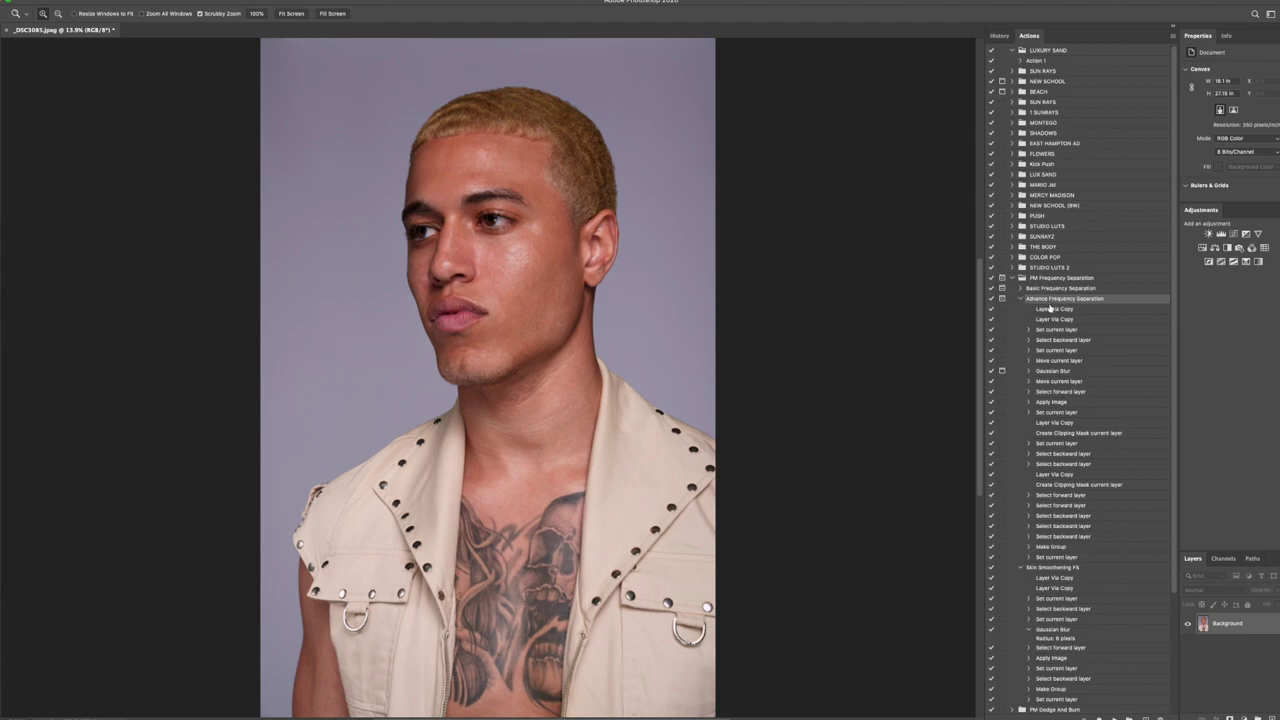
Play the action from Layer Via Copy with a roughly 20 px Gaussian Blur, then zoom into the face.
left_click(1052, 309)
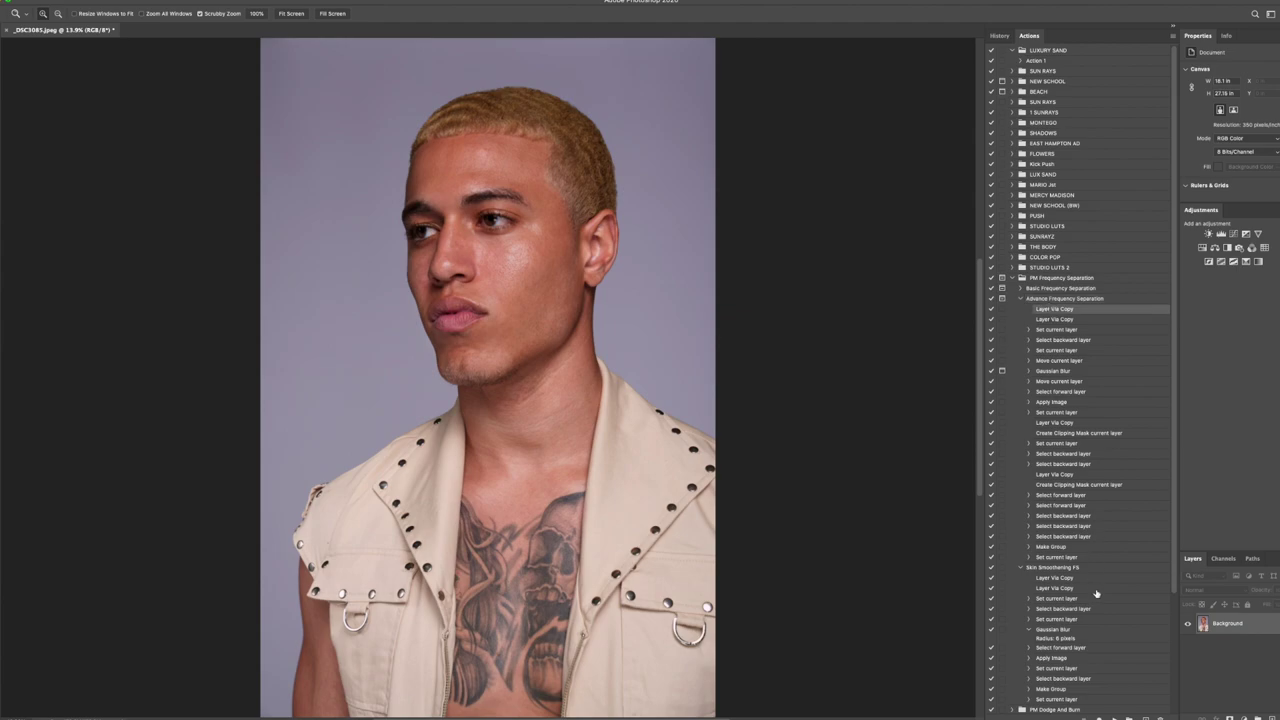
left_click(1111, 716)
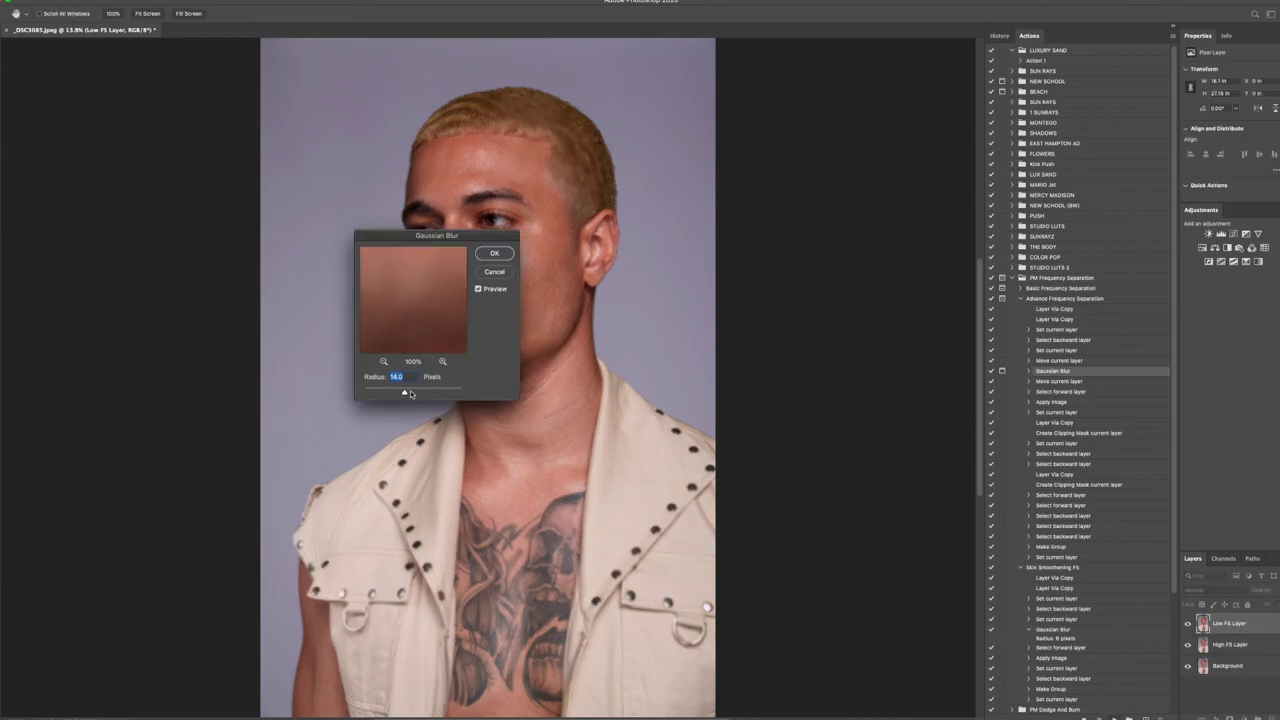
left_click_drag(409, 393, 407, 393)
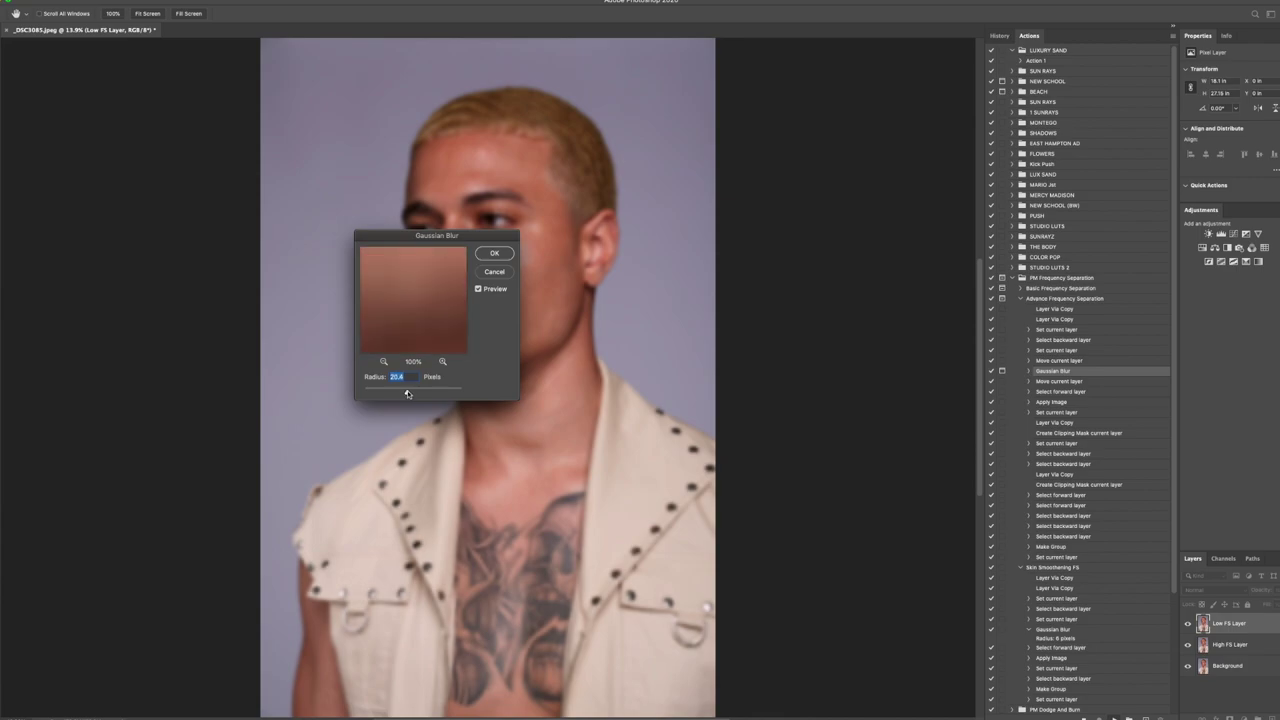
left_click(493, 254)
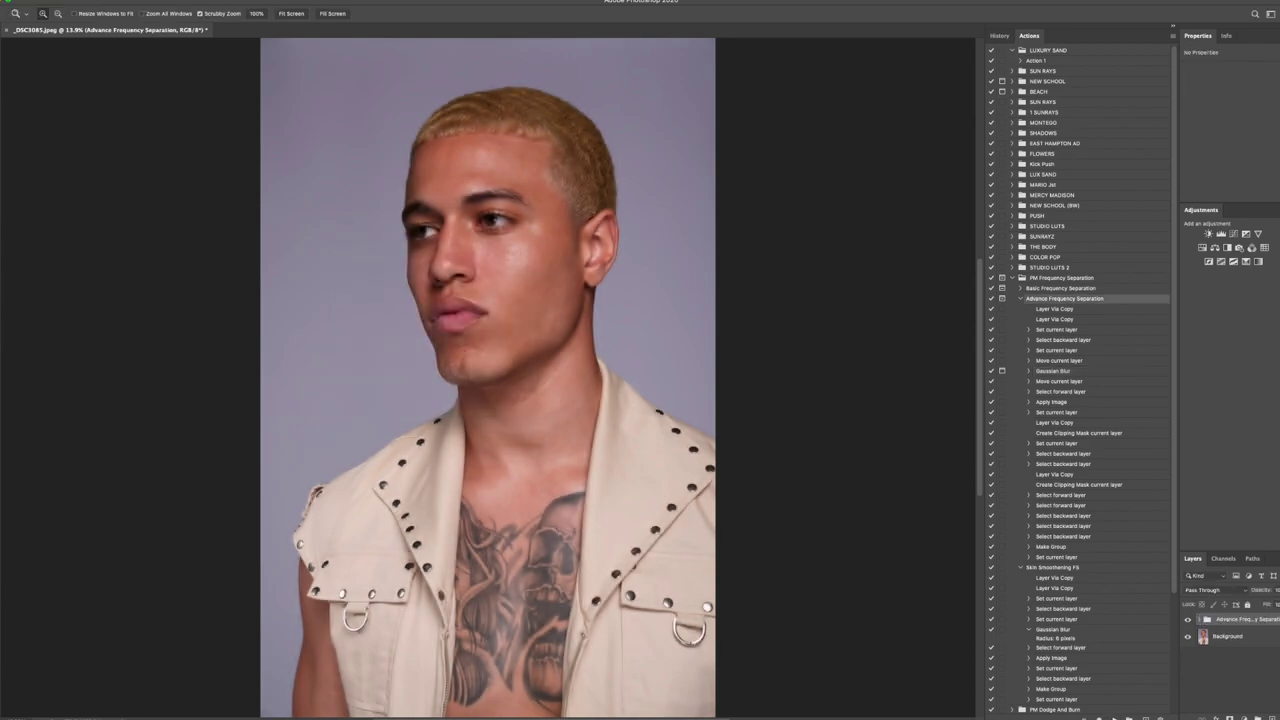
left_click_drag(508, 187, 530, 183)
scroll(530, 183, "up", 2)
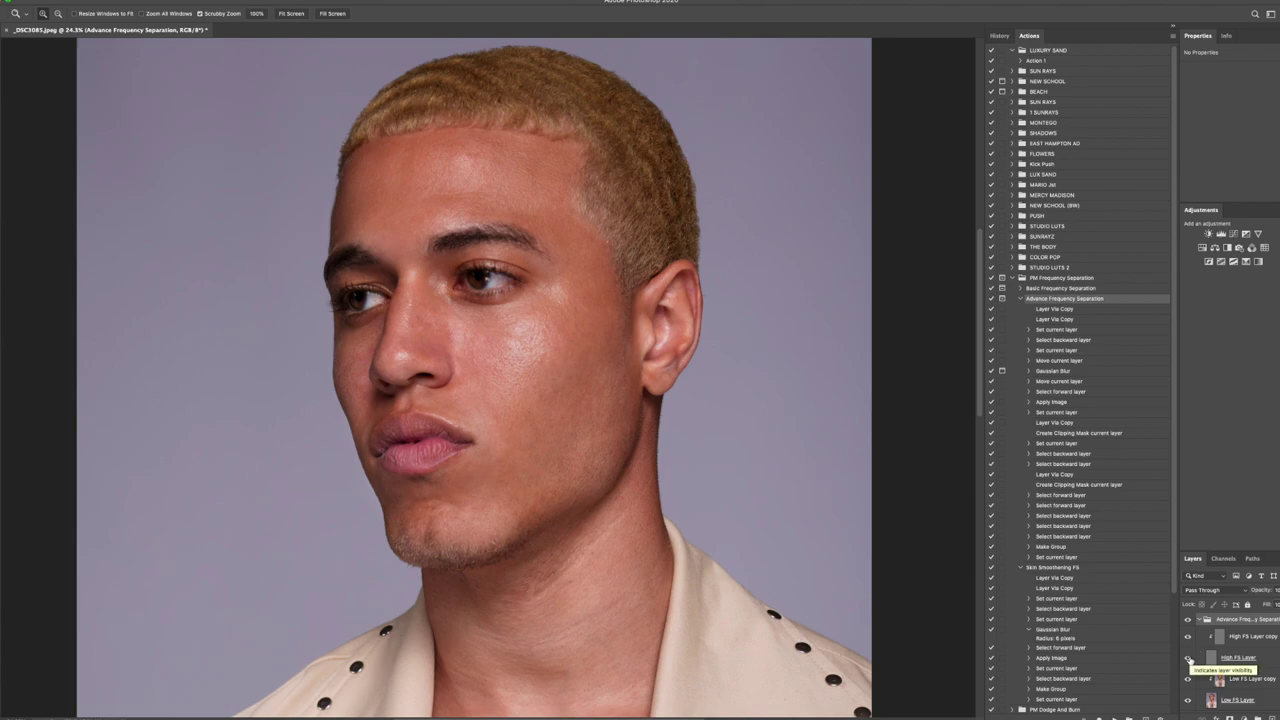
Hide the High FS layer and switch to the Mixer Brush with Wet raised to 8%.
left_click(1188, 657)
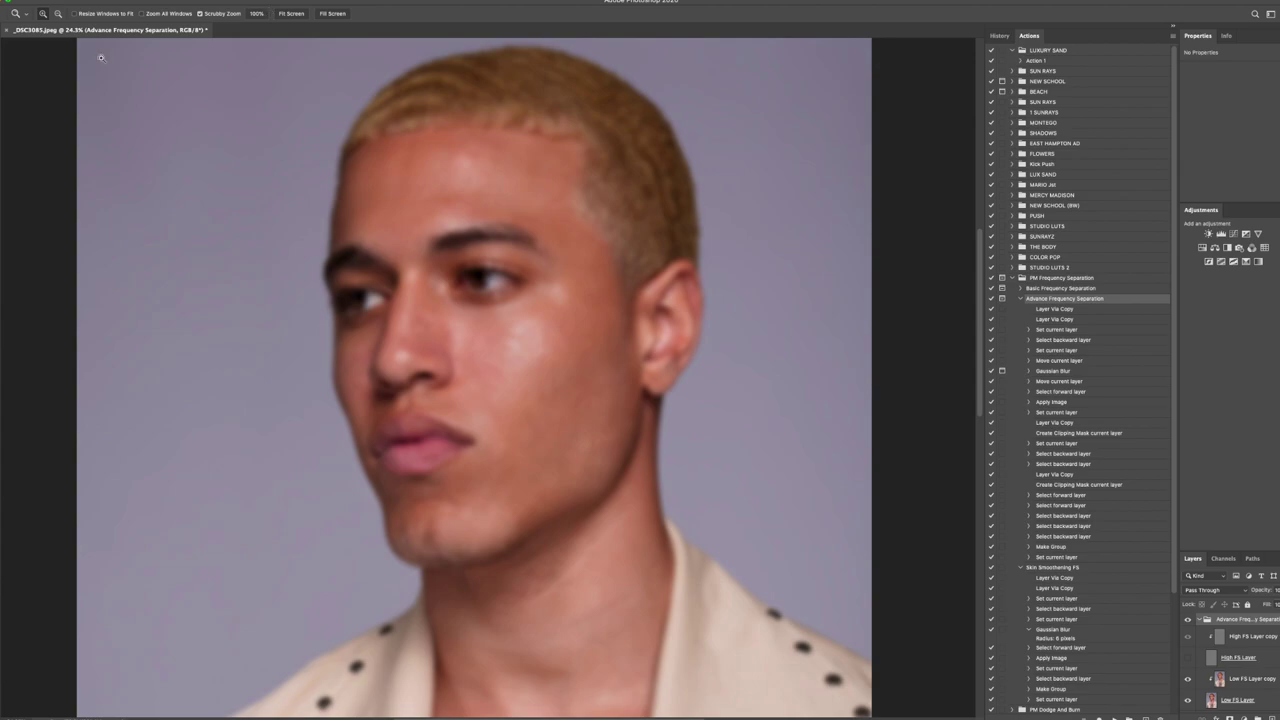
left_click(12, 158)
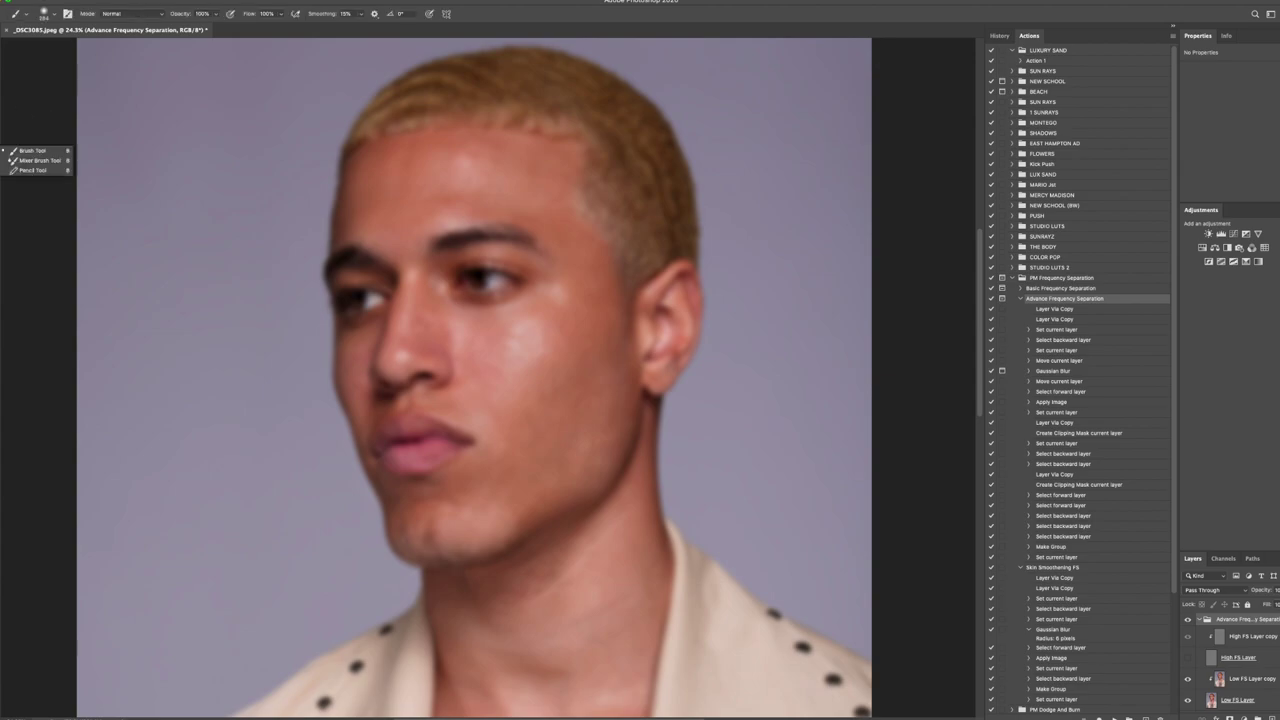
left_click(12, 161)
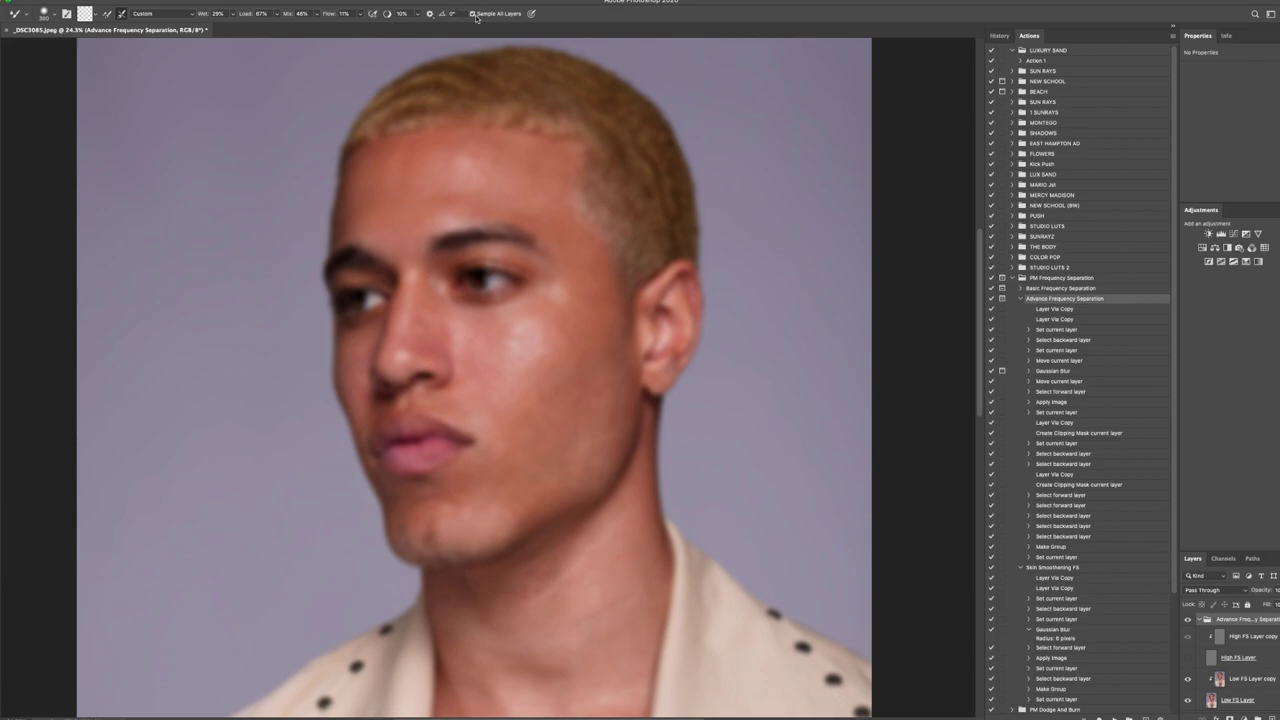
left_click(231, 14)
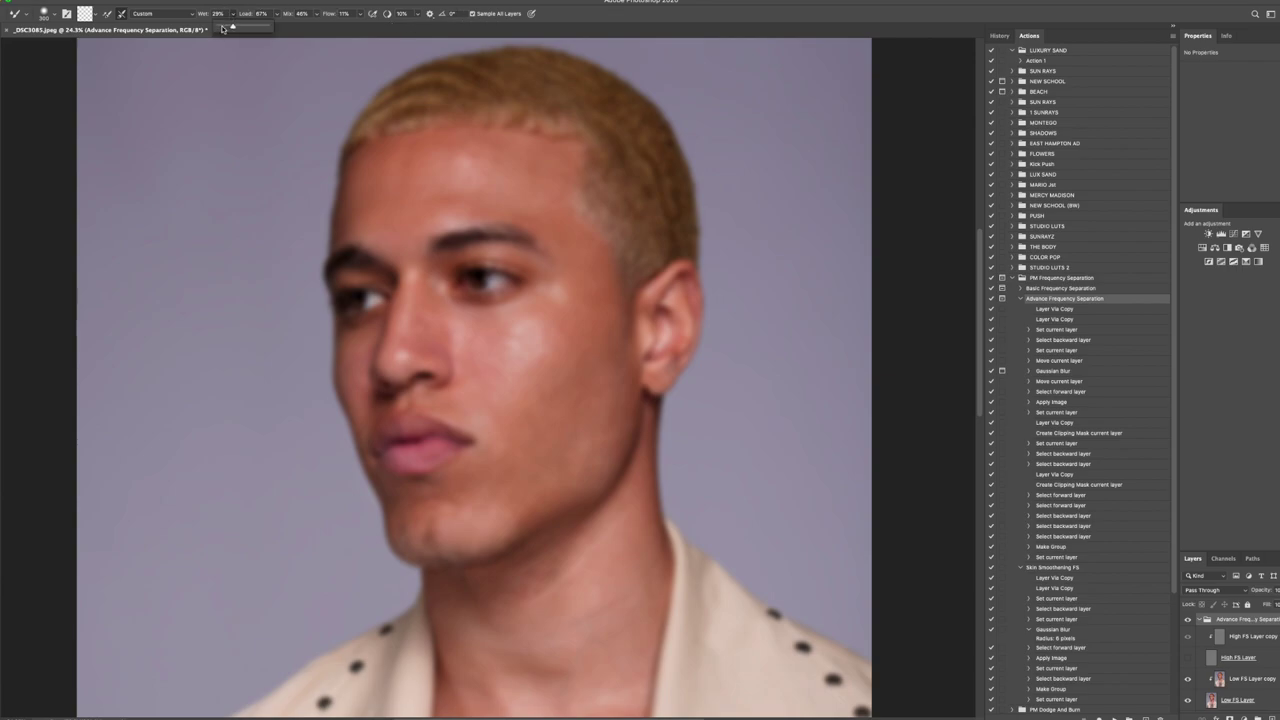
left_click_drag(222, 28, 224, 28)
scroll(1245, 662, "down", 1)
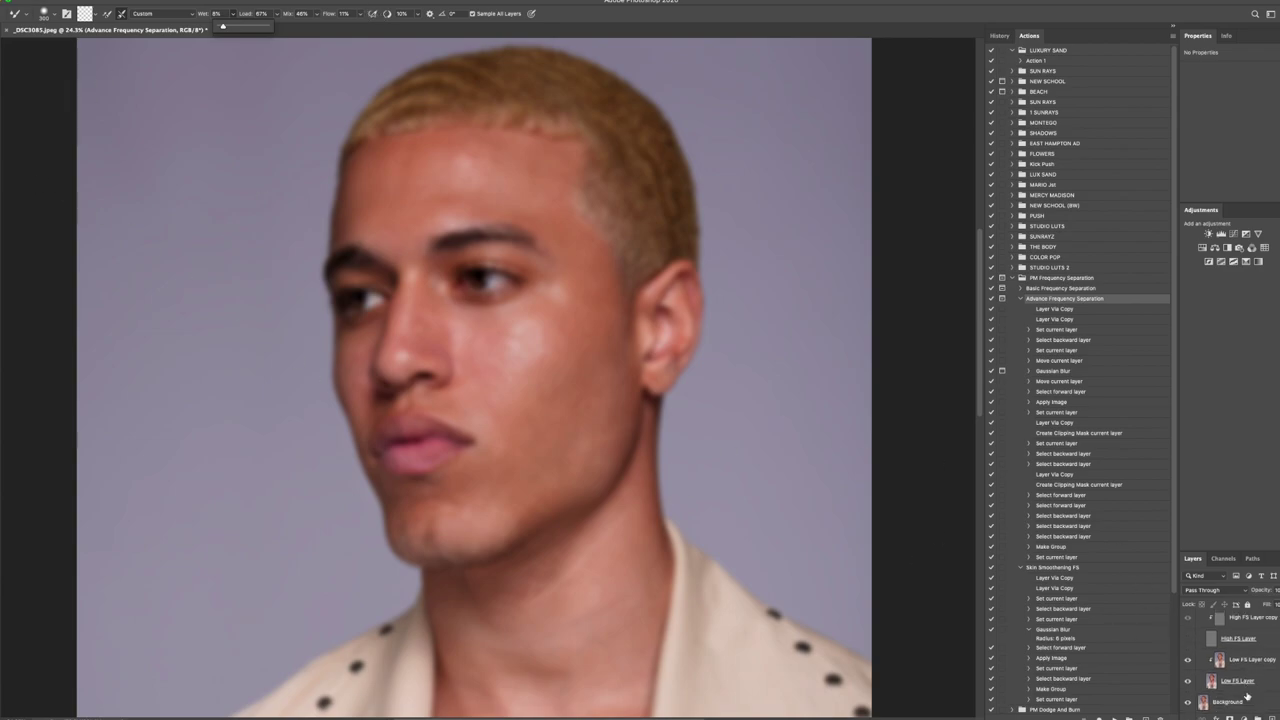
Select the Low FS Layer copy as the active painting layer.
left_click(1245, 662)
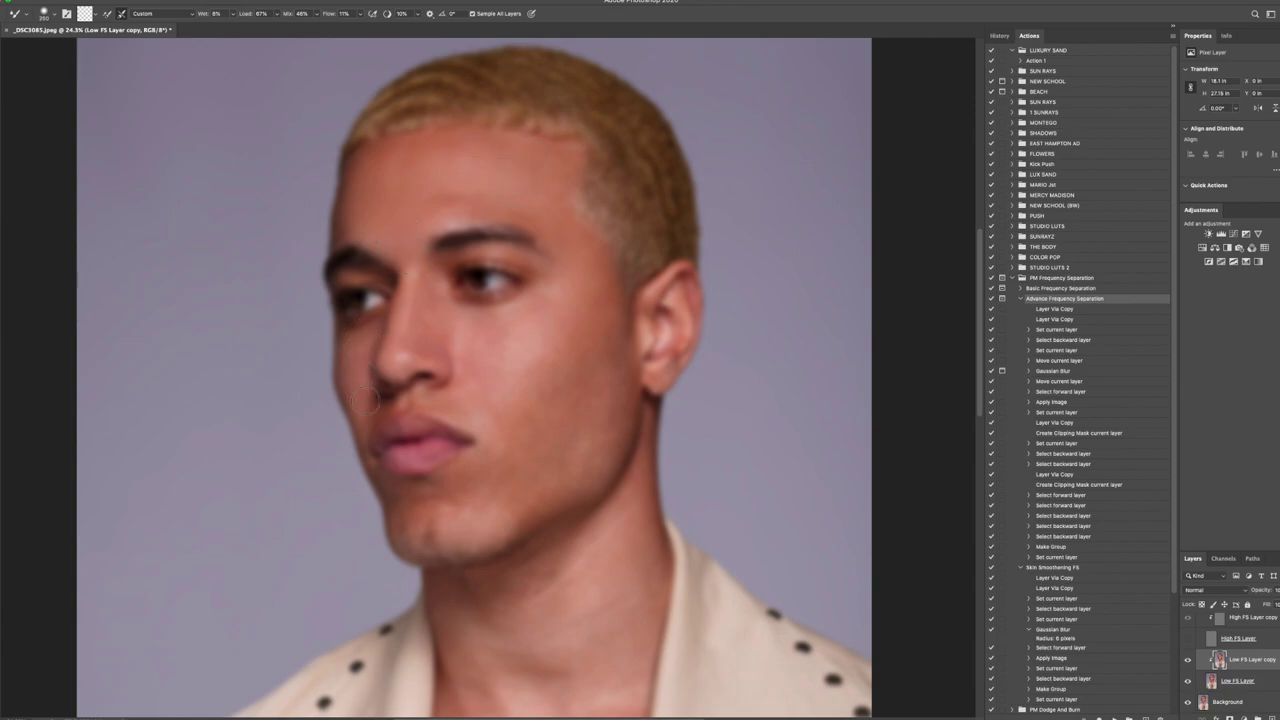
Resize the Mixer Brush to 300 and undo three recent strokes in History.
key("bracketleft")
key("bracketleft")
key("bracketleft")
key("bracketleft")
key("bracketright")
key("bracketright")
scroll(589, 450, "down", 5)
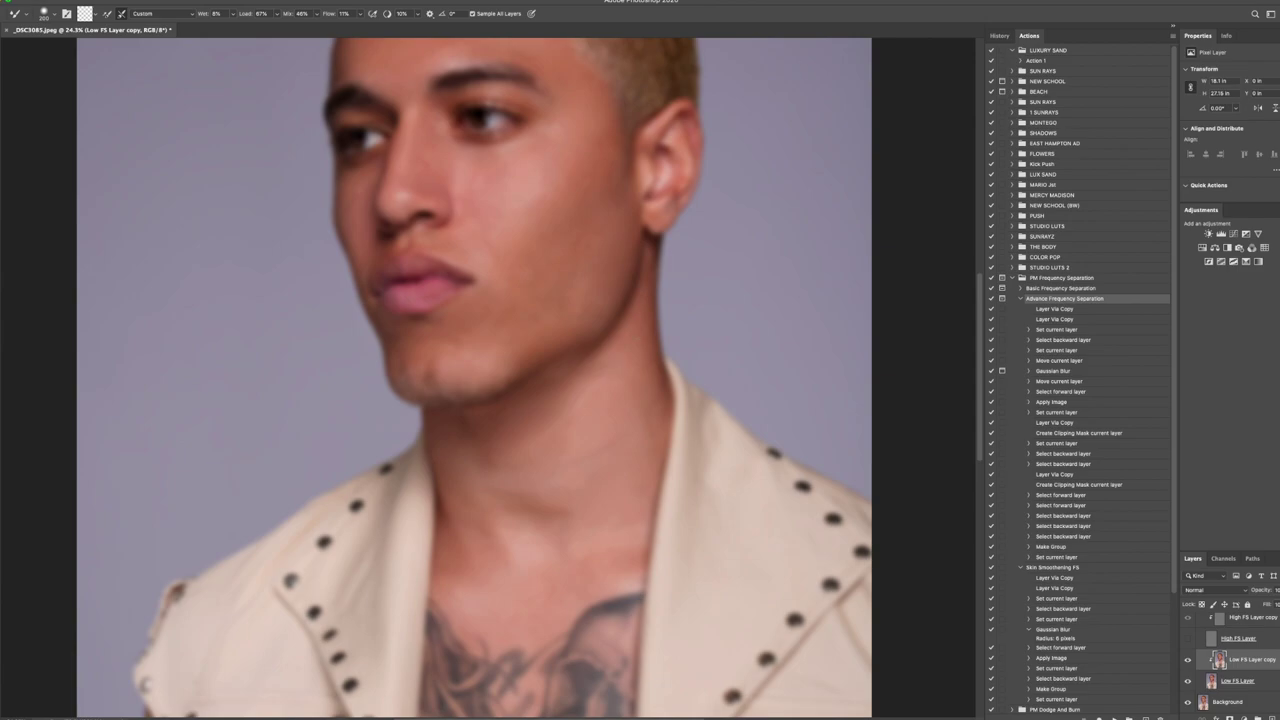
left_click(999, 35)
left_click(1048, 643)
left_click(1050, 631)
left_click(1048, 607)
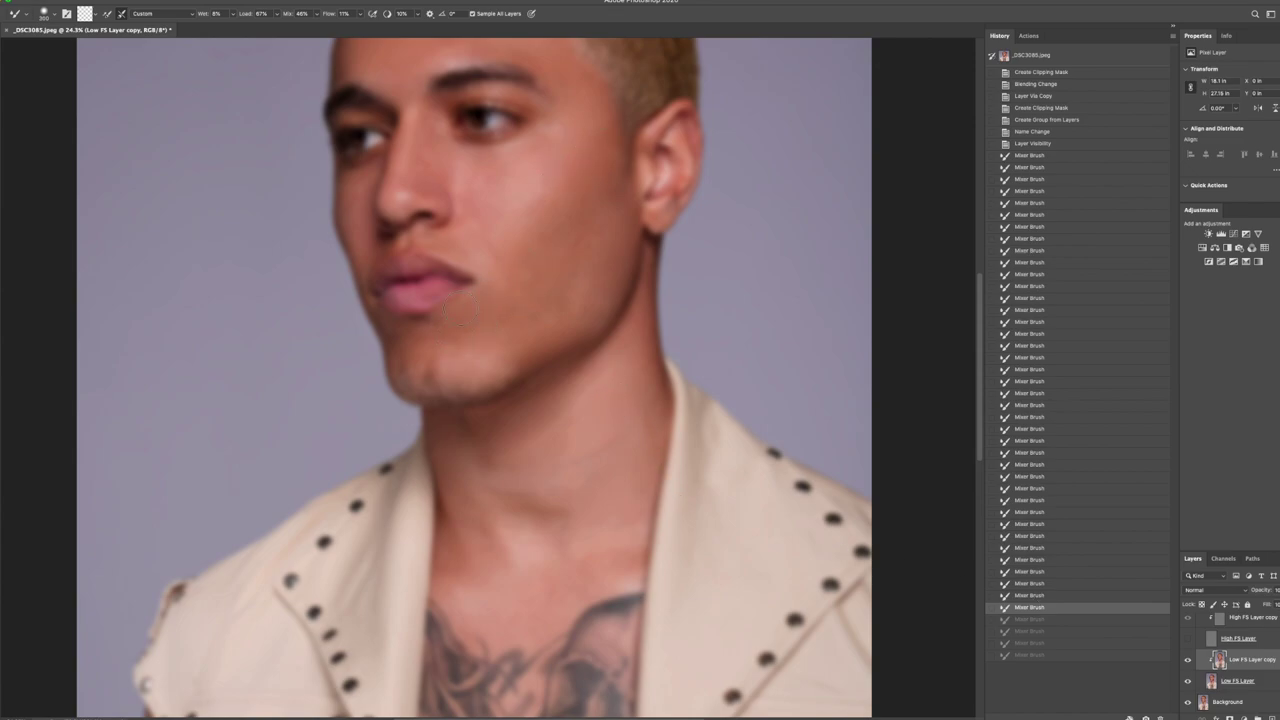
Blend the skin tones near the lips and beside the nostril with a 250 brush.
left_click(460, 315)
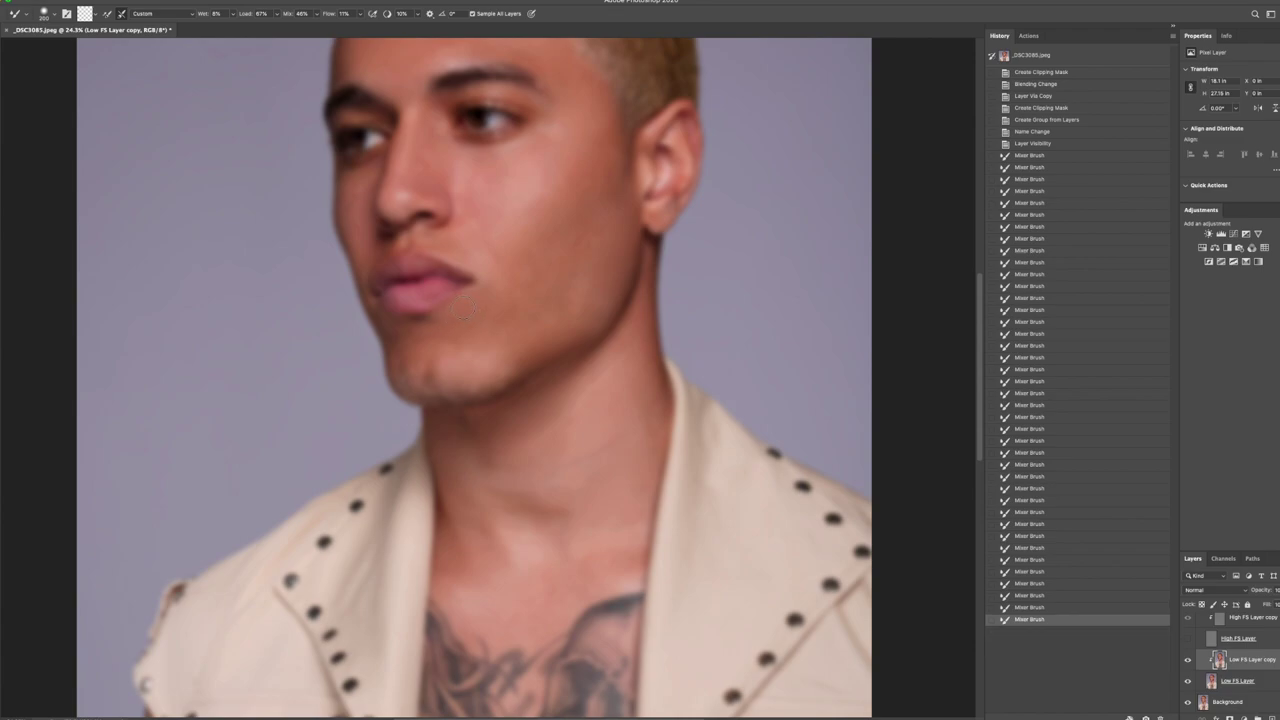
mouse_move(440, 282)
left_mouse_down()
mouse_move(412, 297)
mouse_move(386, 280)
left_mouse_up()
key("bracketright")
key("bracketright")
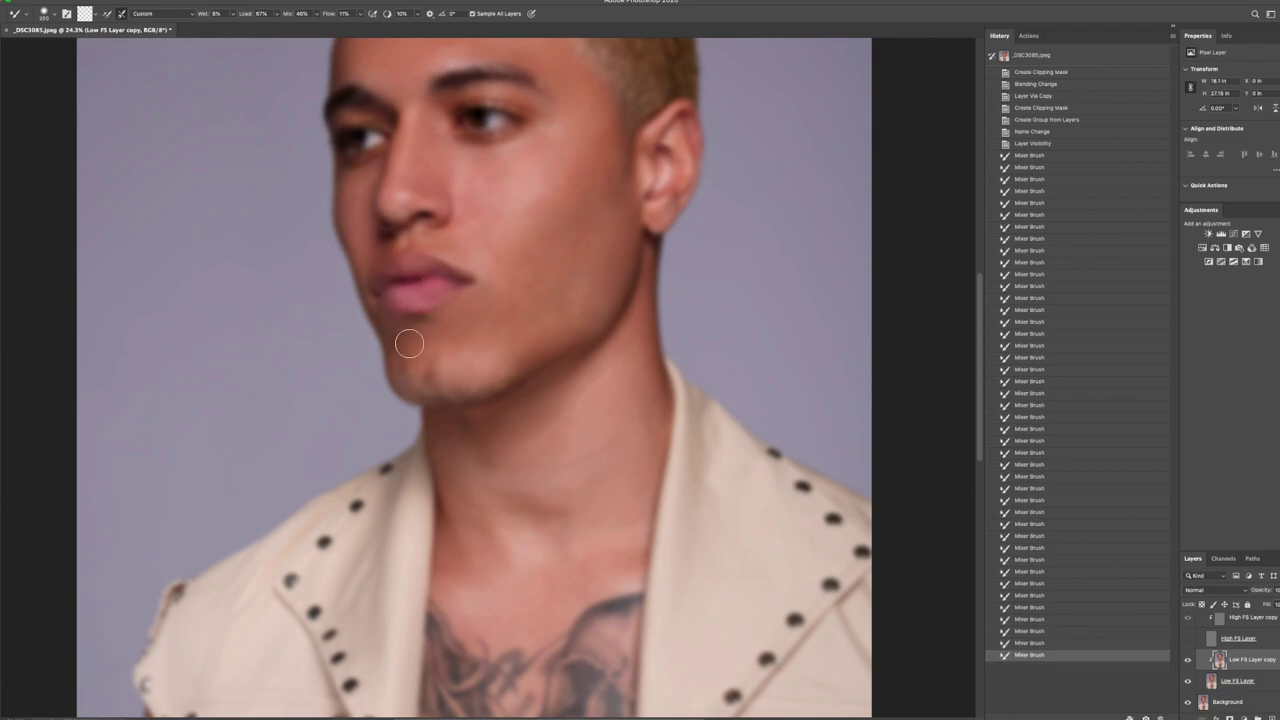
left_click_drag(379, 232, 357, 215)
mouse_move(459, 222)
left_mouse_down()
mouse_move(447, 232)
mouse_move(452, 166)
left_mouse_up()
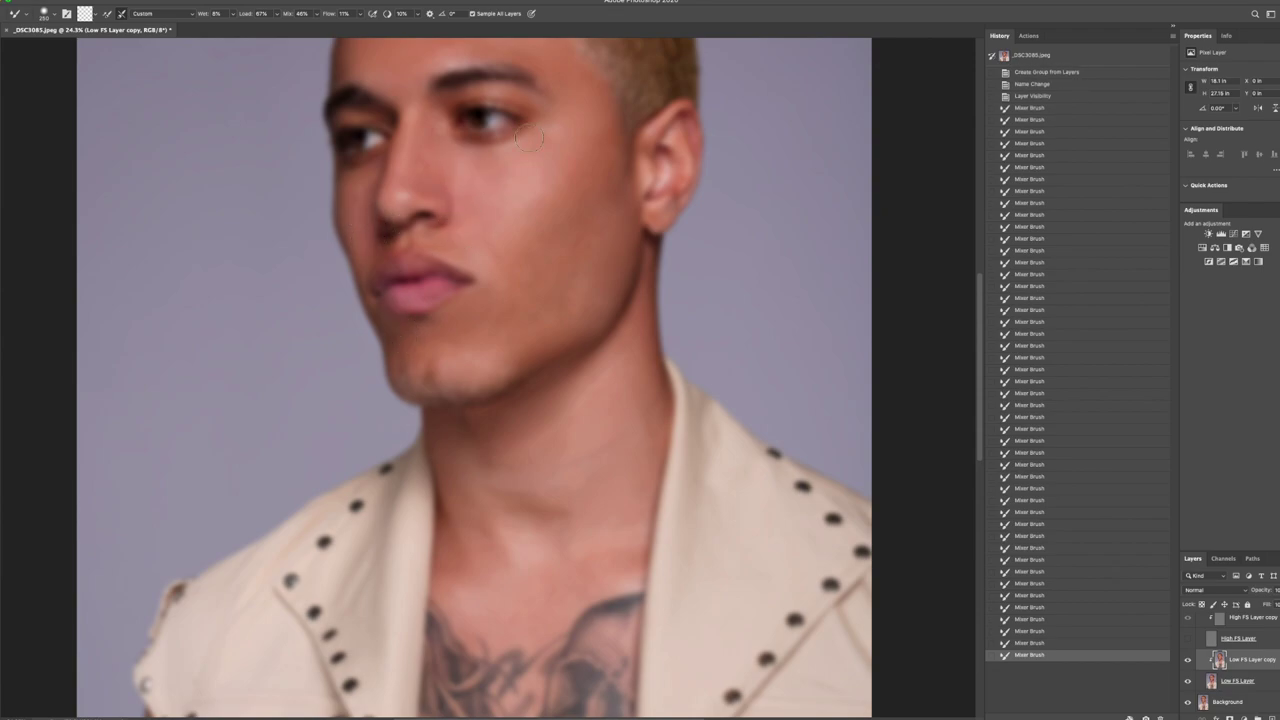
Turn High FS Layer and High FS Layer copy back on and zoom in on the face.
key("z")
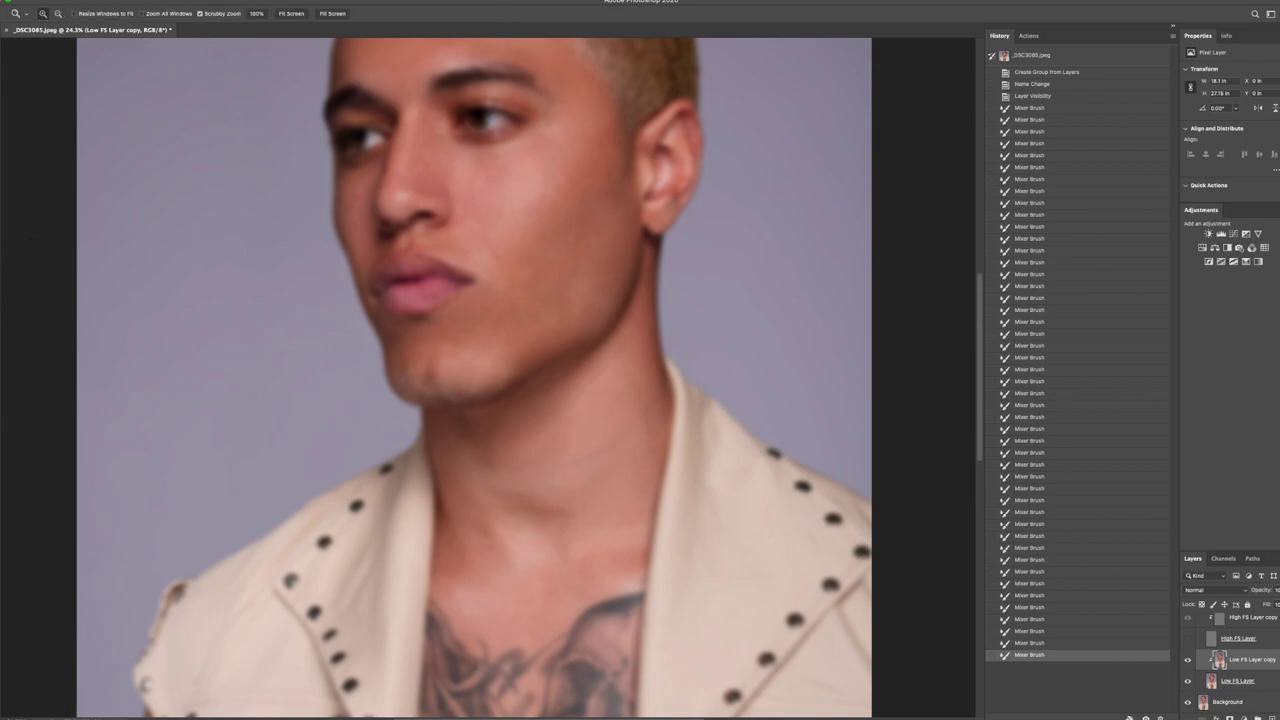
left_click(291, 14)
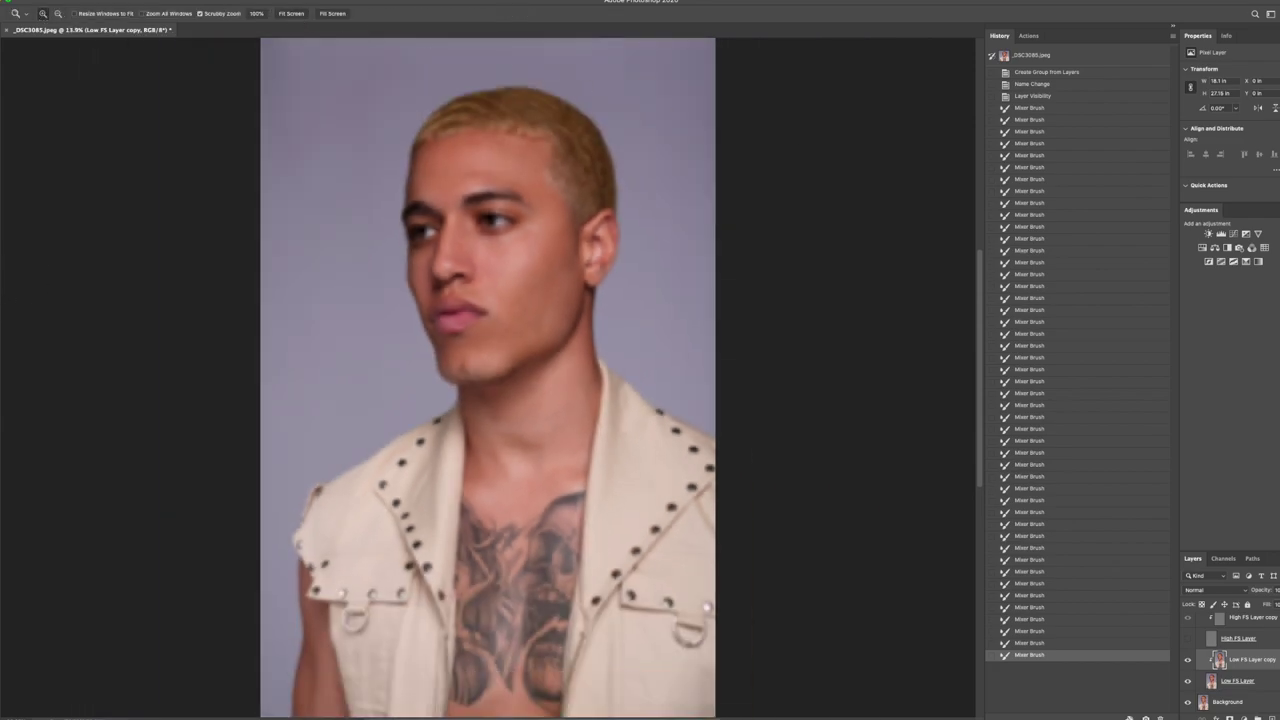
left_click(1189, 639)
left_click(530, 183)
left_click_drag(530, 183, 556, 240)
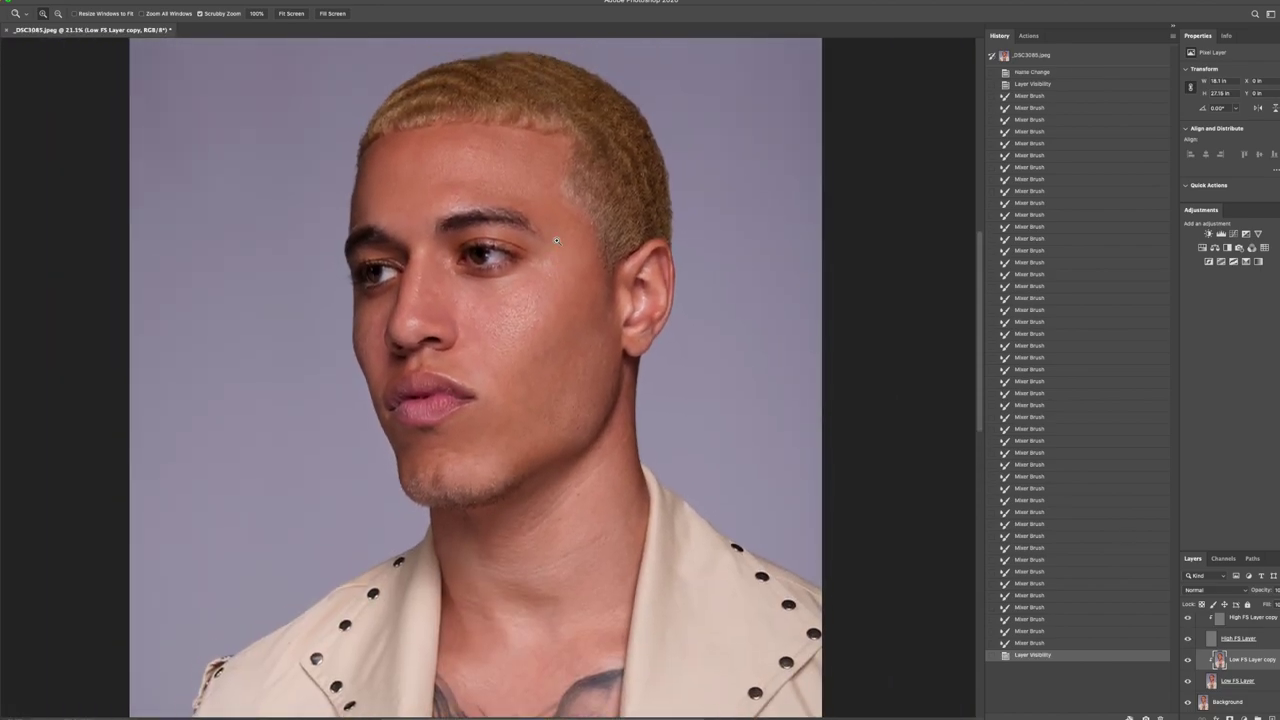
left_click(1189, 620)
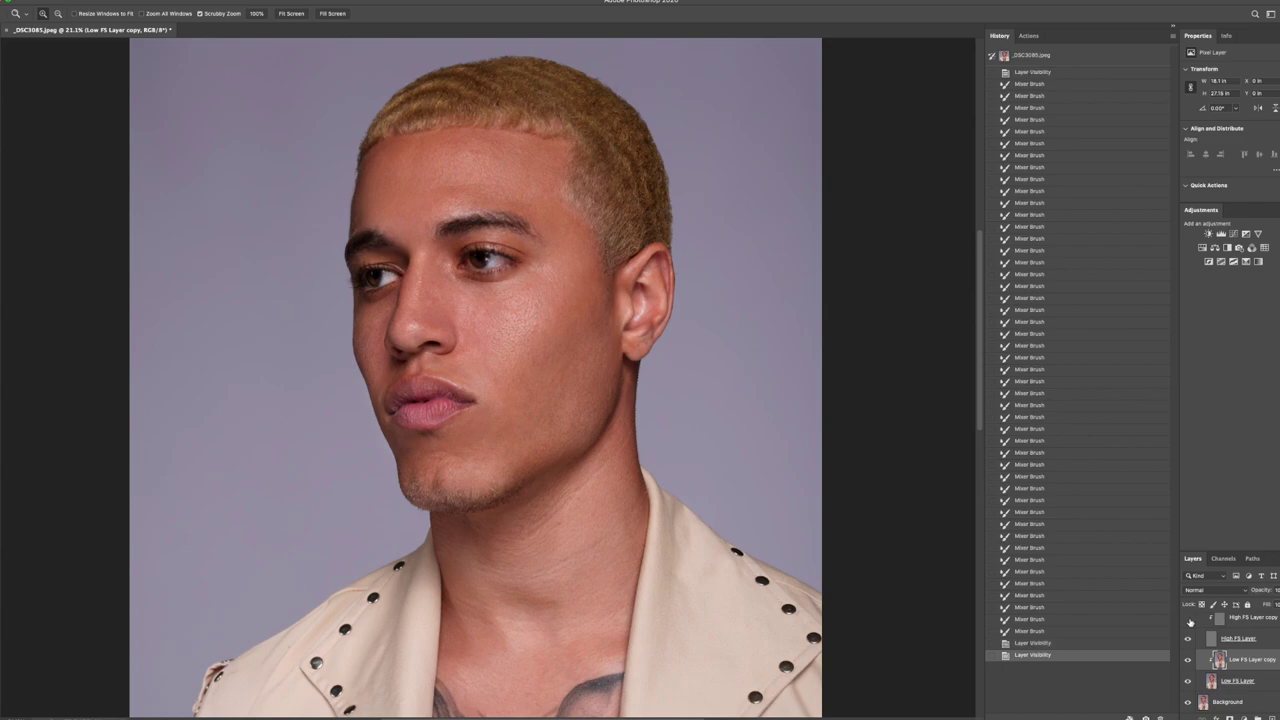
left_click(1189, 620)
Compare with the original snapshot, collapse Advance Frequency Separation, and toggle its visibility to compare.
left_click(1063, 56)
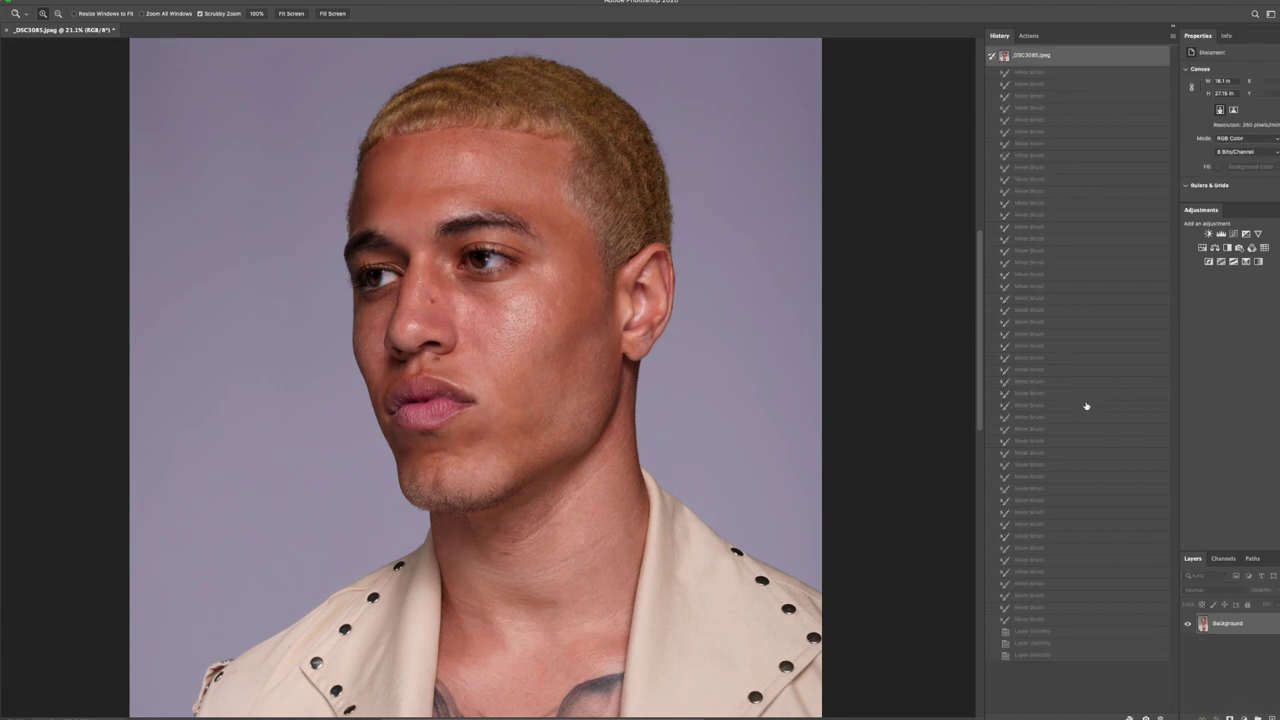
left_click(1039, 656)
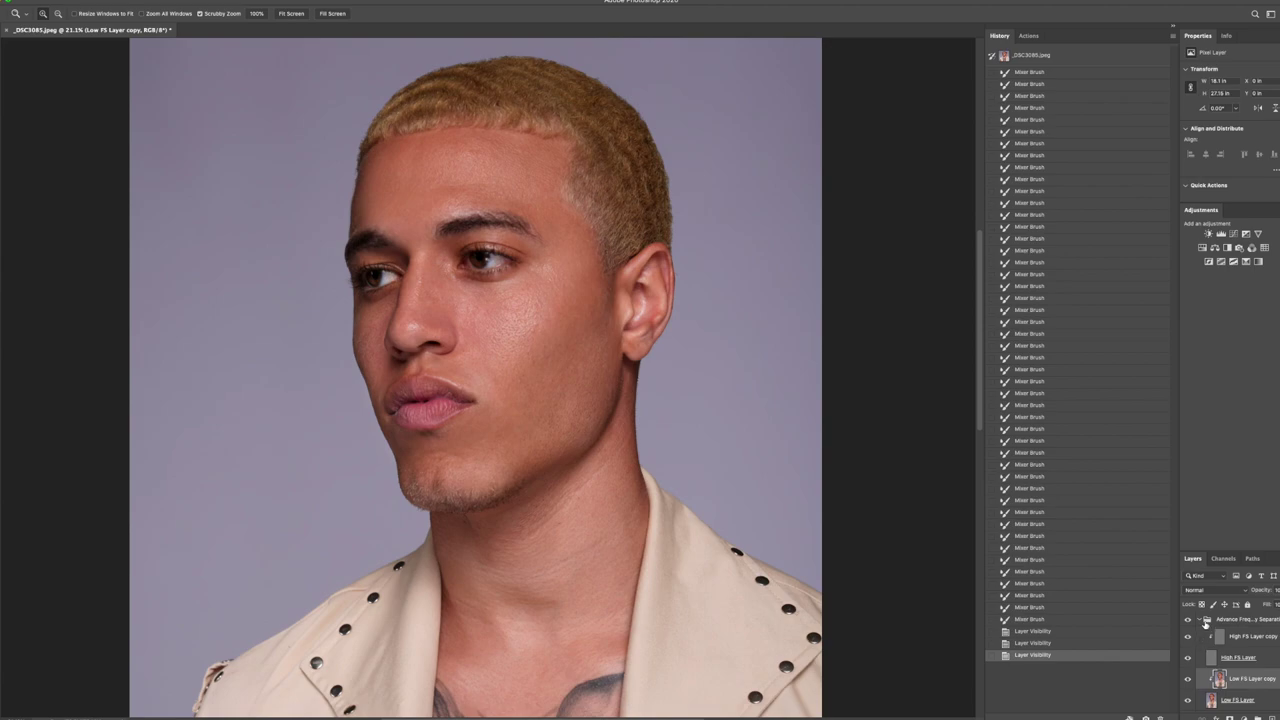
left_click(1206, 621)
left_click(1189, 621)
left_click(1189, 621)
left_click(1189, 621)
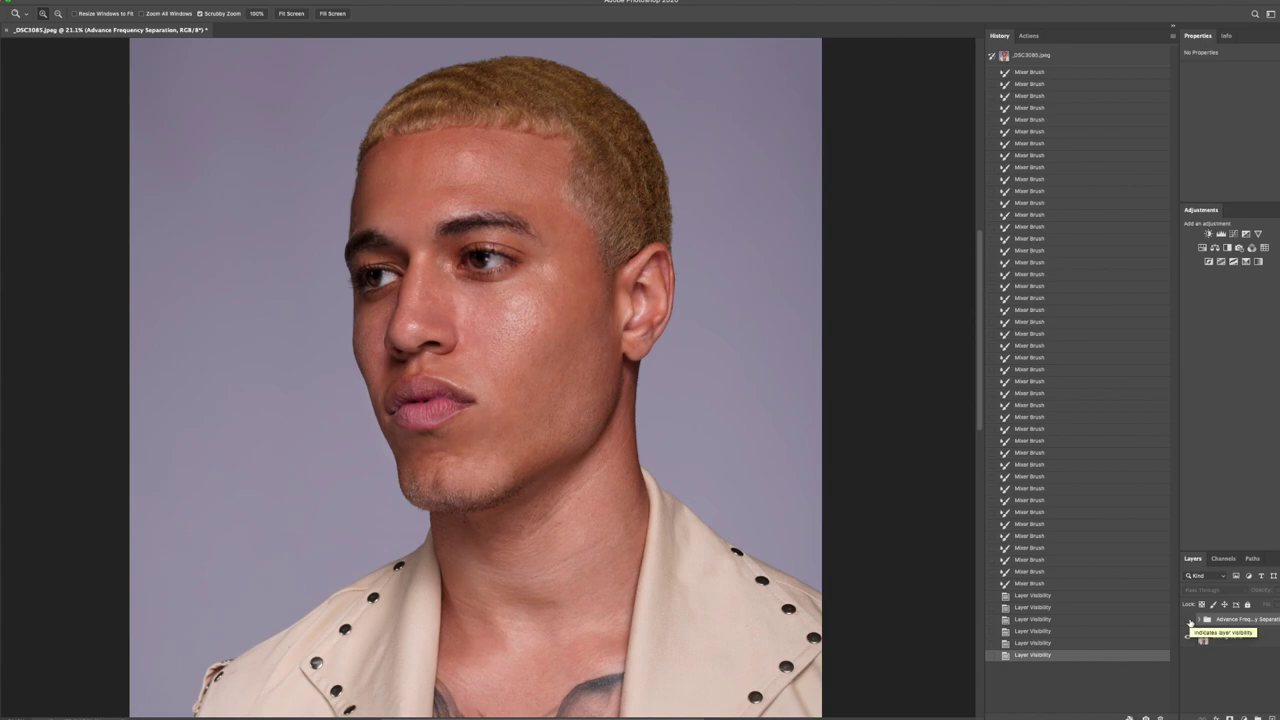
left_click(1189, 621)
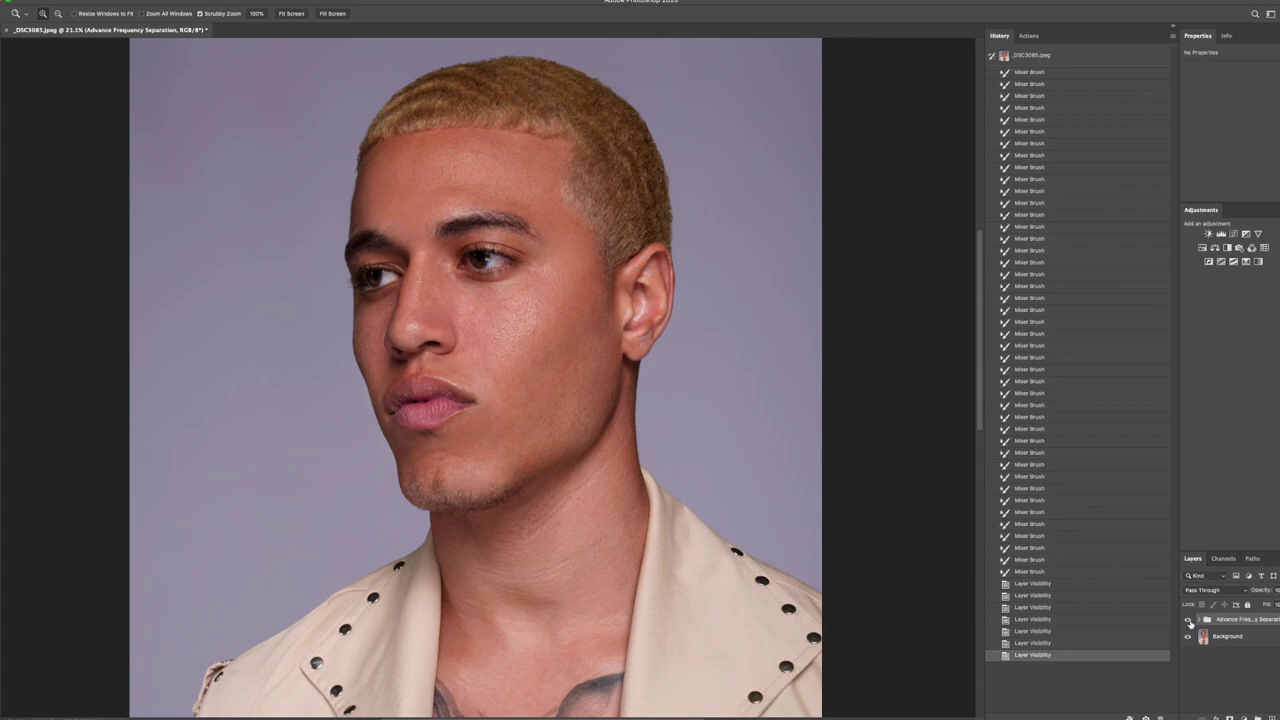
Re-compare the full portrait and brow close-up against the original snapshot.
left_click(292, 14)
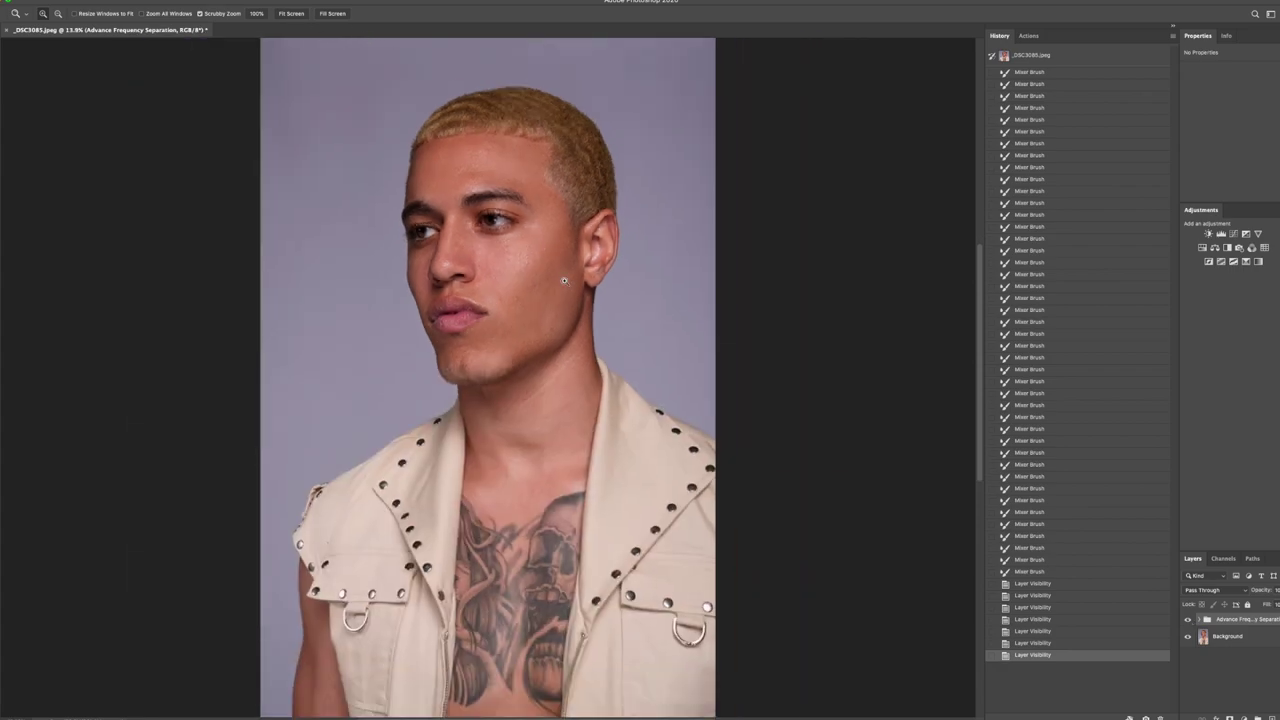
left_click(549, 311, "alt")
left_click(549, 311)
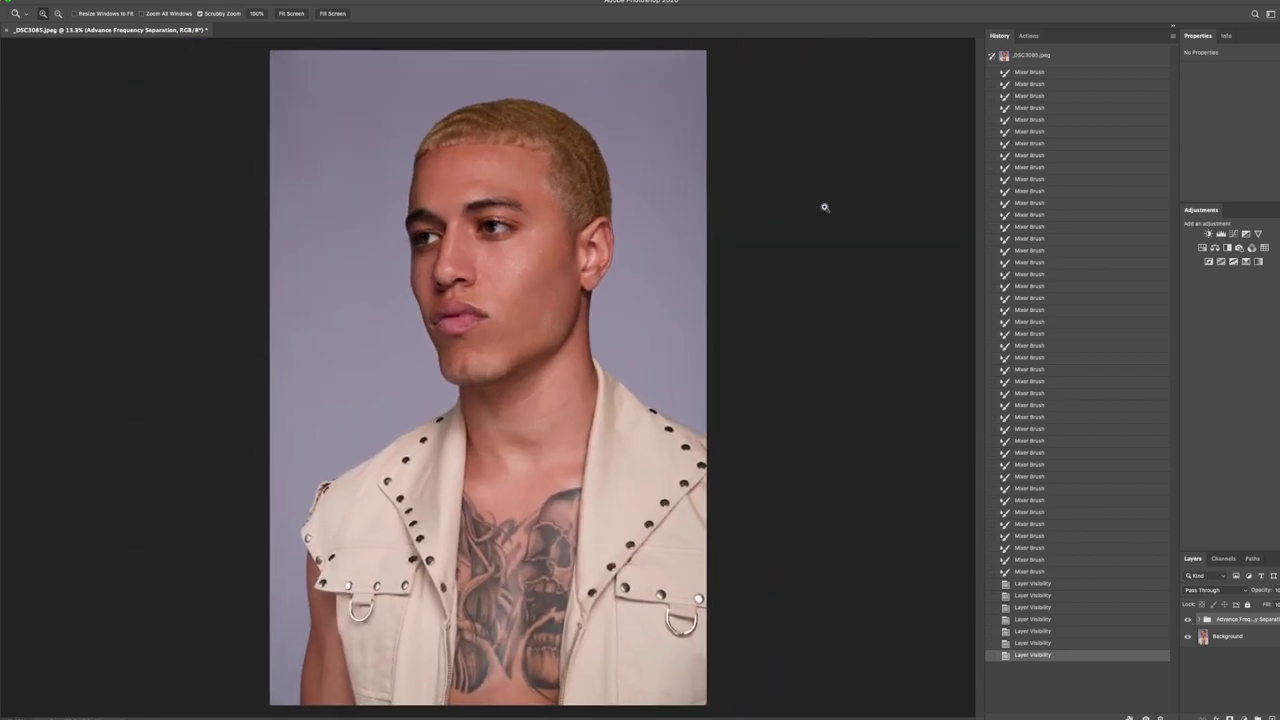
left_click(1028, 55)
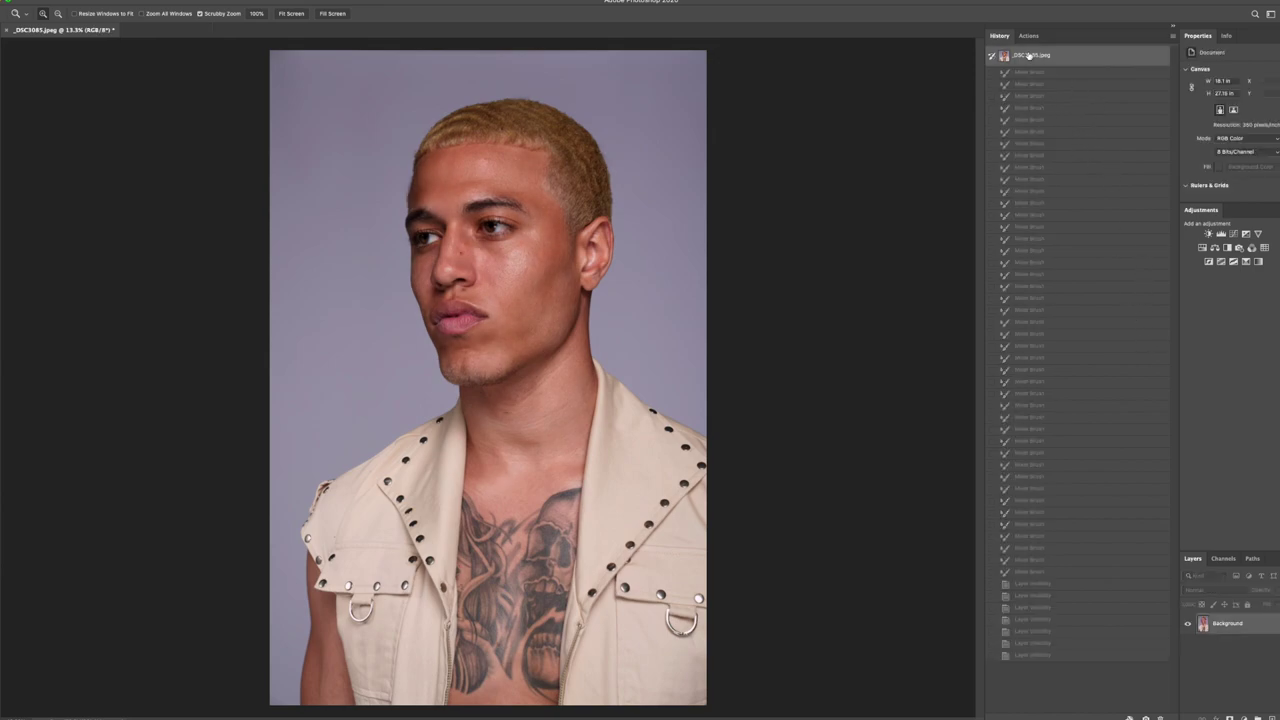
left_click(1039, 655)
left_click_drag(477, 210, 535, 206)
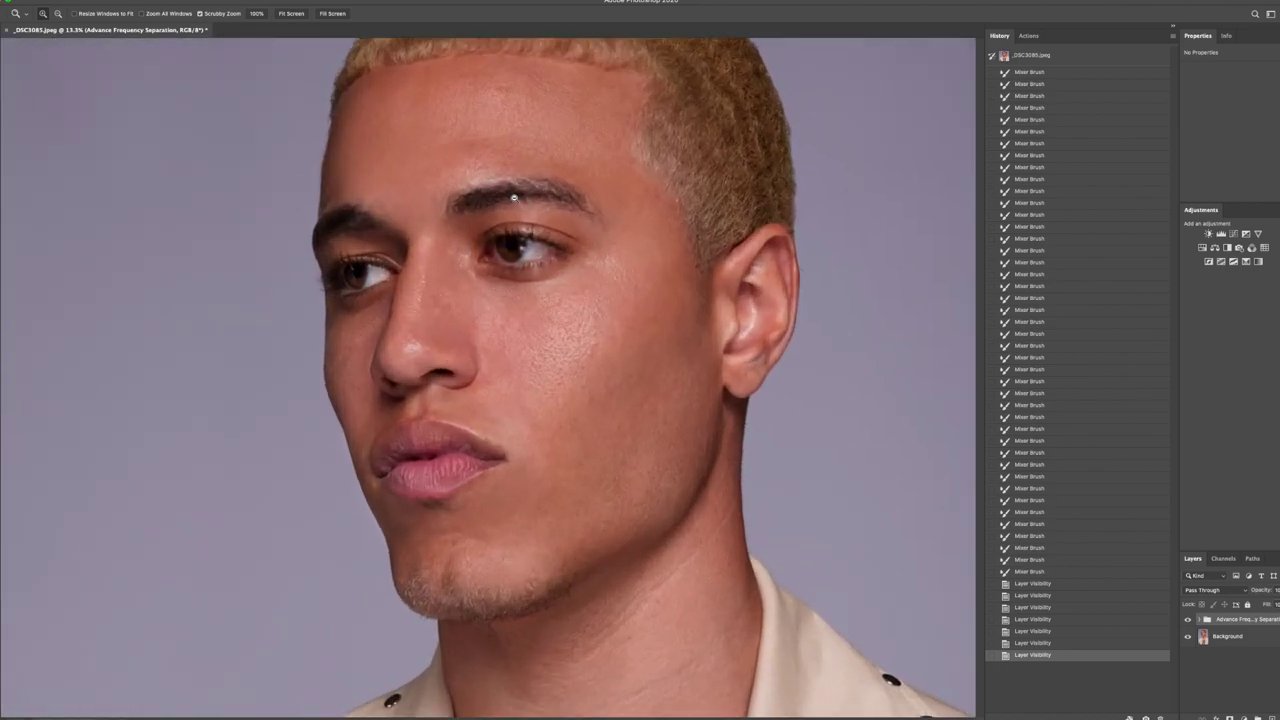
left_click(1047, 55)
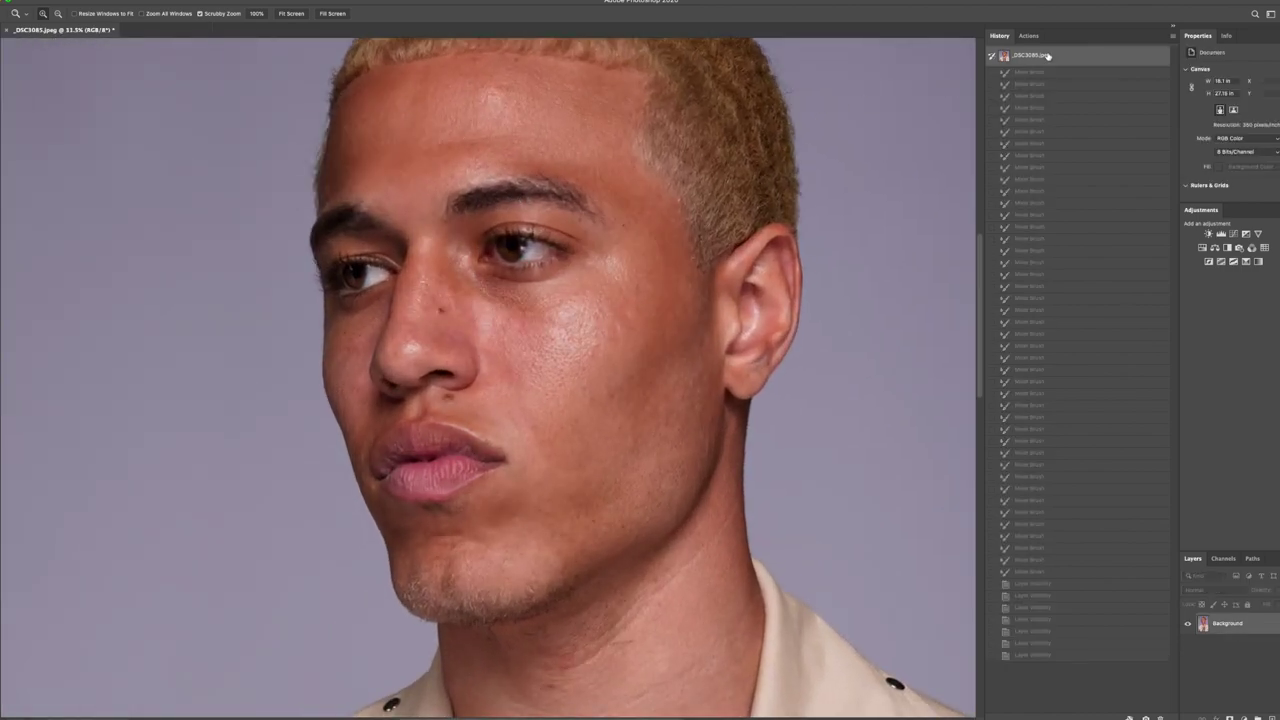
left_click(1045, 656)
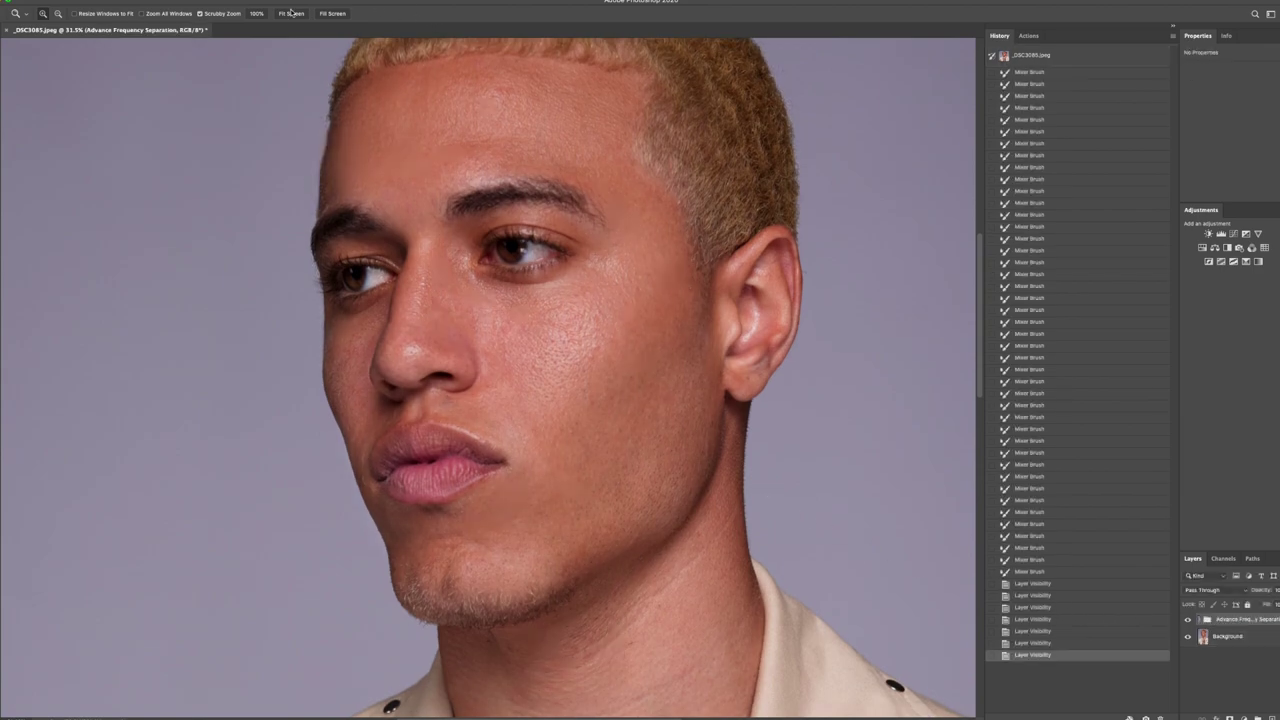
left_click(290, 13)
right_click(1230, 640)
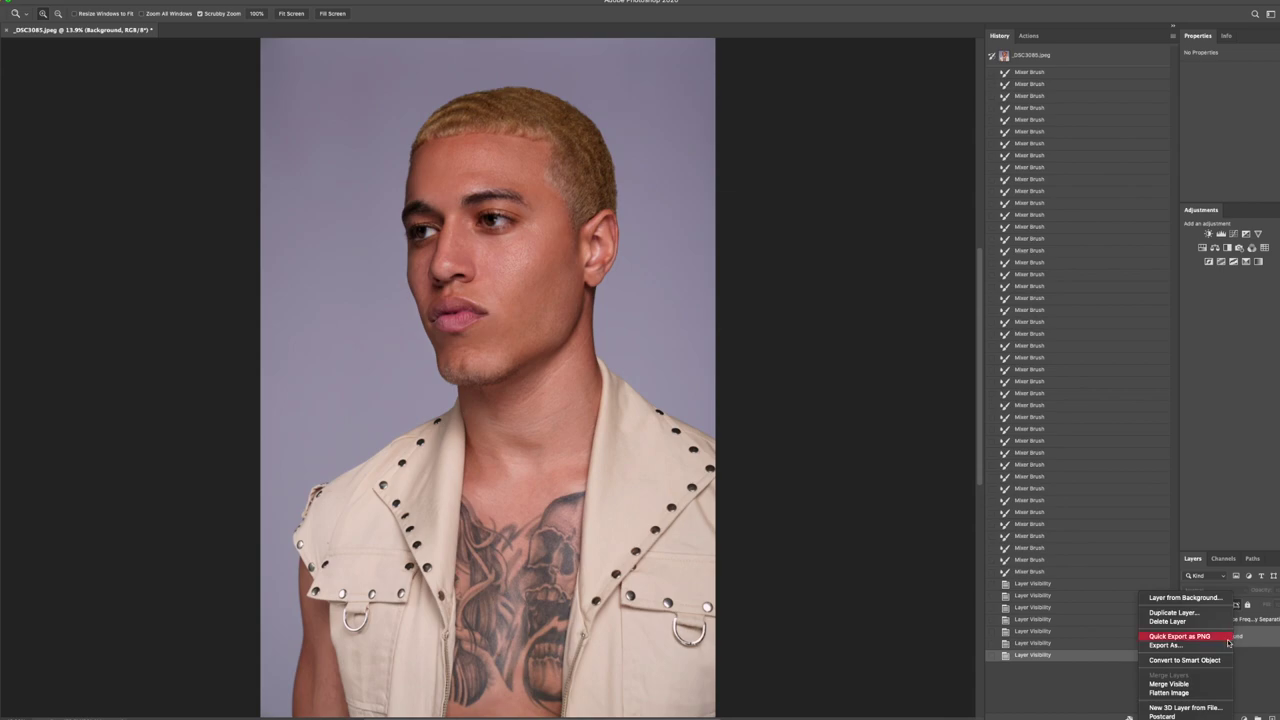
Choose Flatten Image, then collapse Advance Frequency Separation and select Skin Smoothening FS in Actions.
left_click(1188, 577)
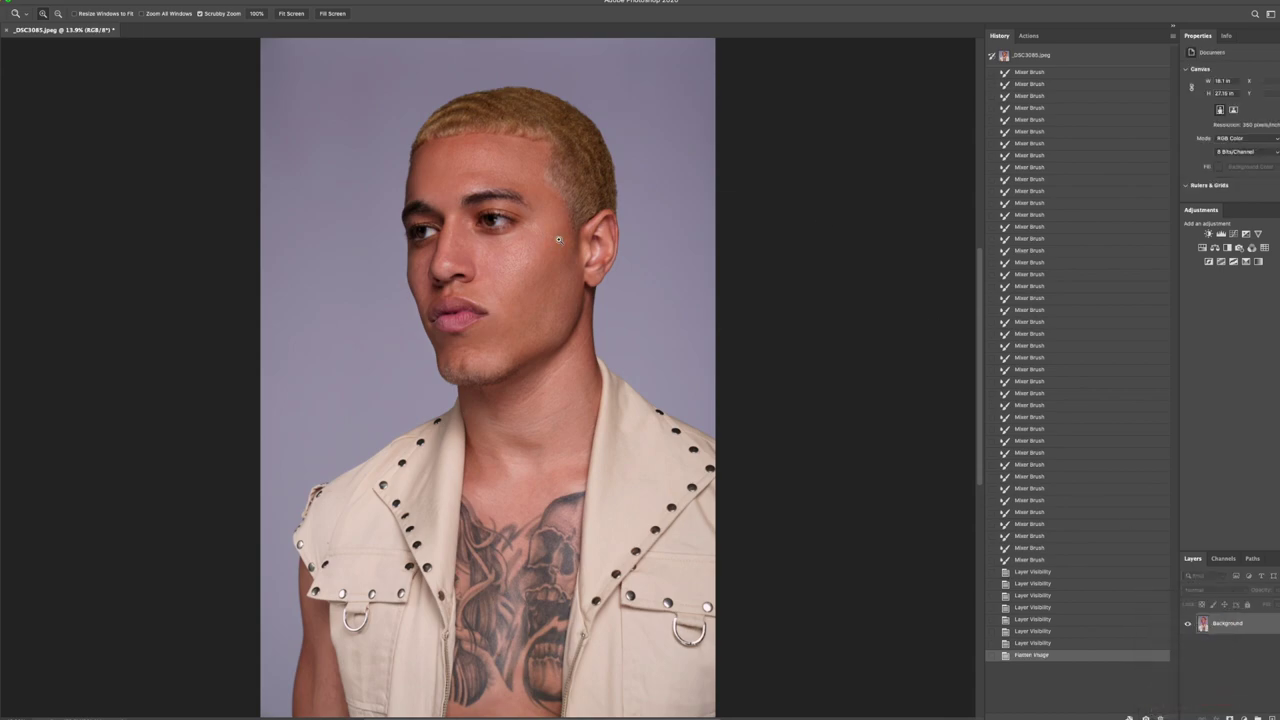
left_click(1030, 36)
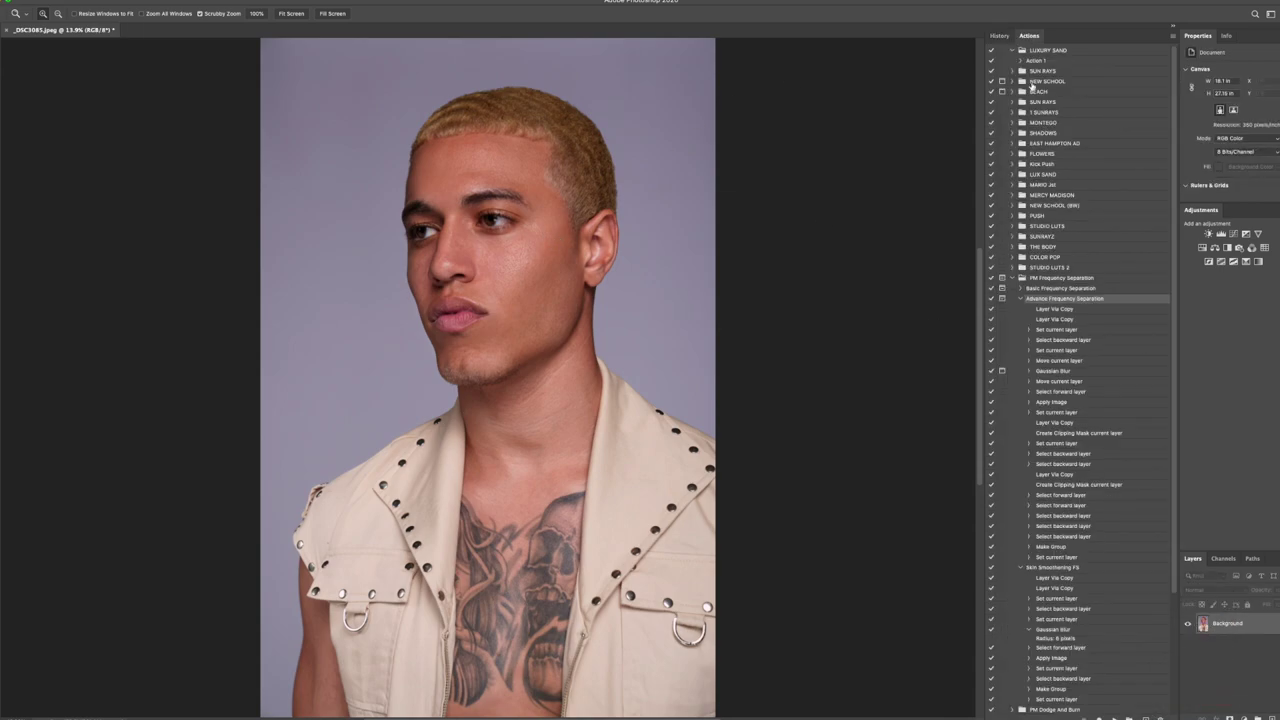
left_click(1021, 299)
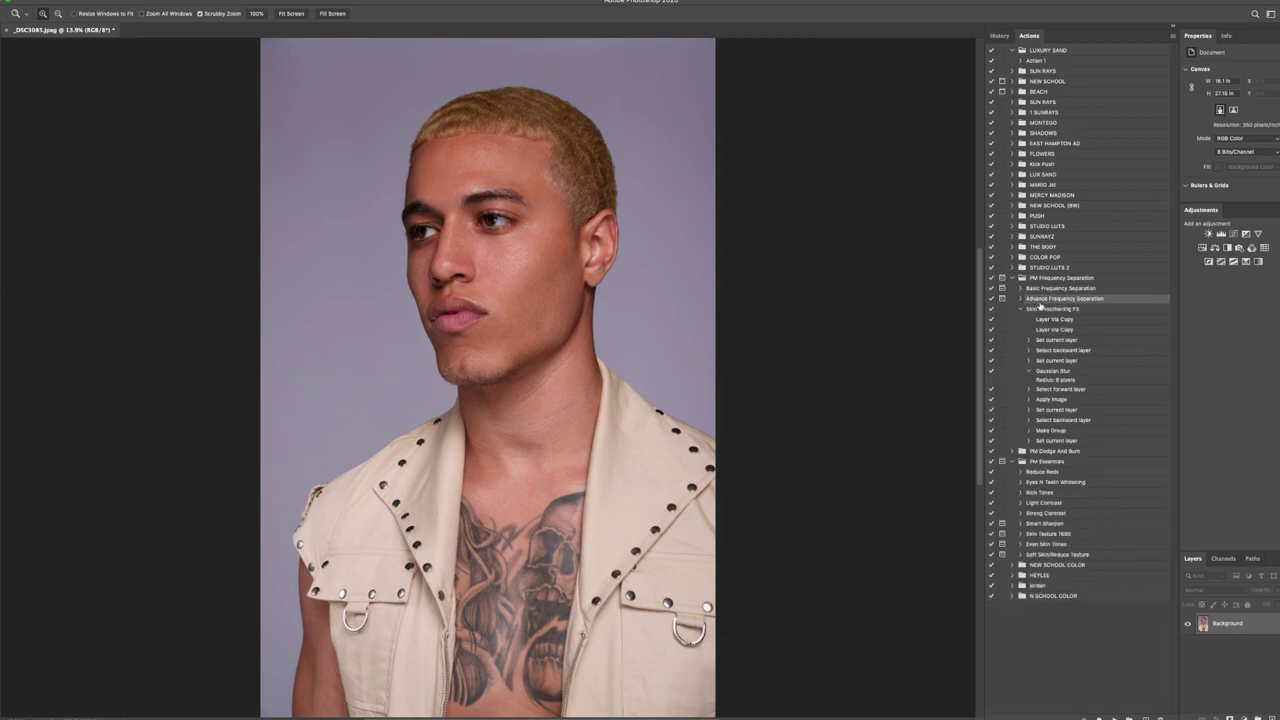
left_click(1040, 310)
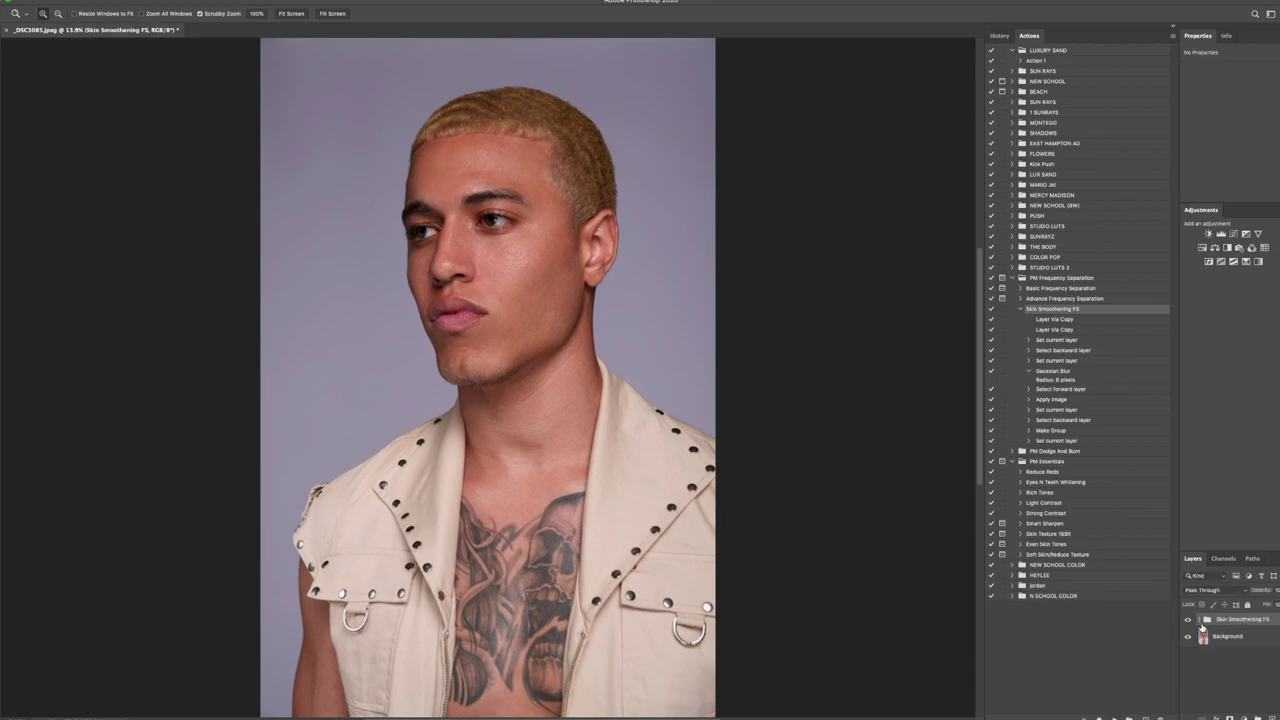
Paint the lower-left arm with a 300-size Mixer Brush on the Skin Smoothening FS Low Layer.
left_click(1199, 619)
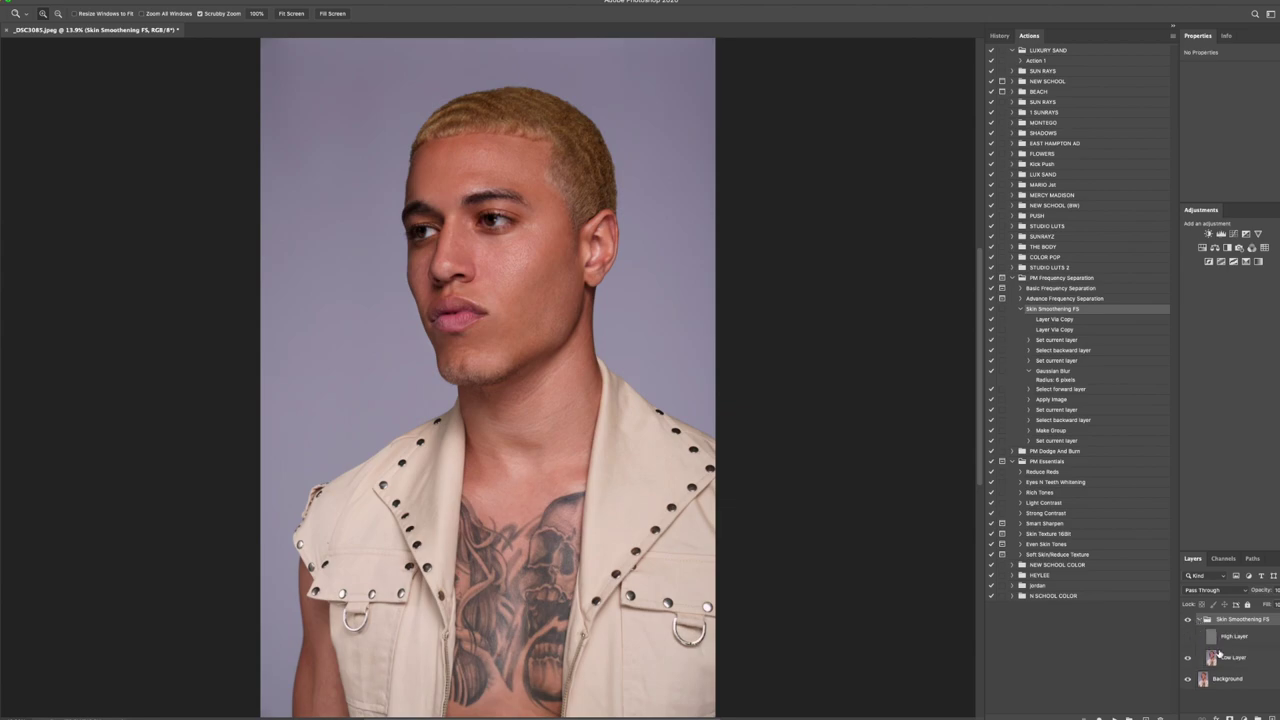
left_click(1226, 657)
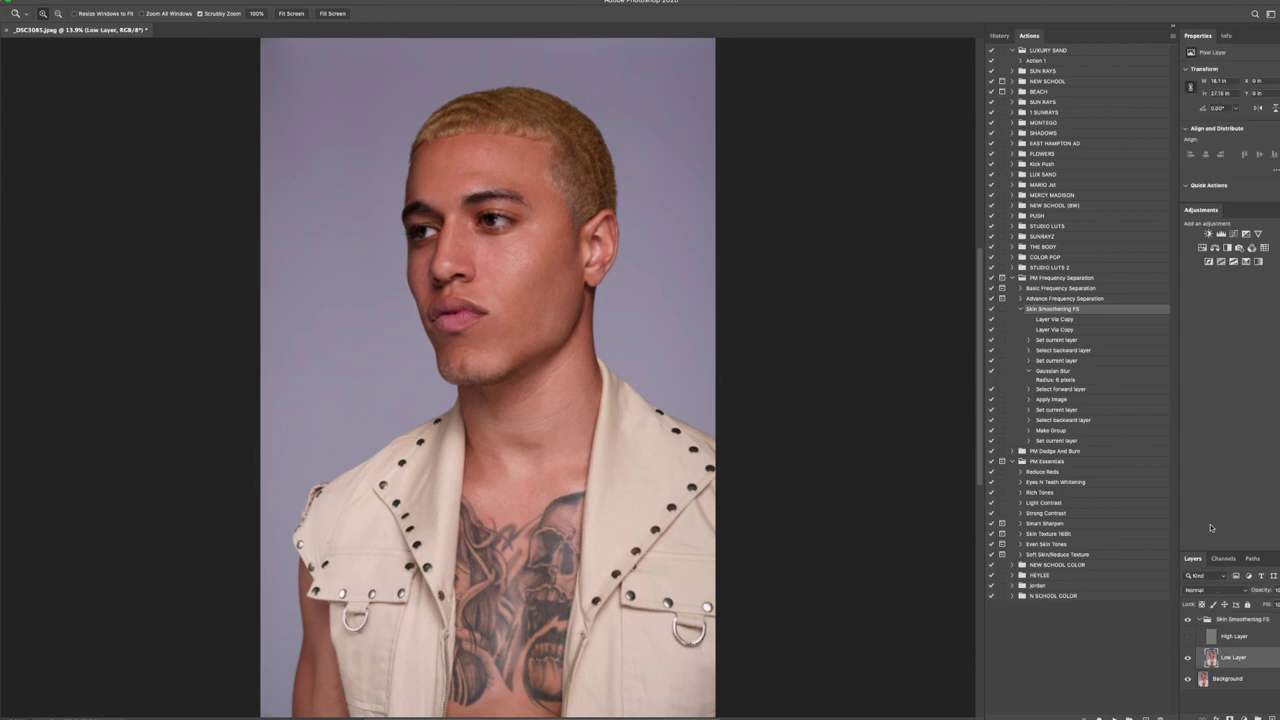
key("b")
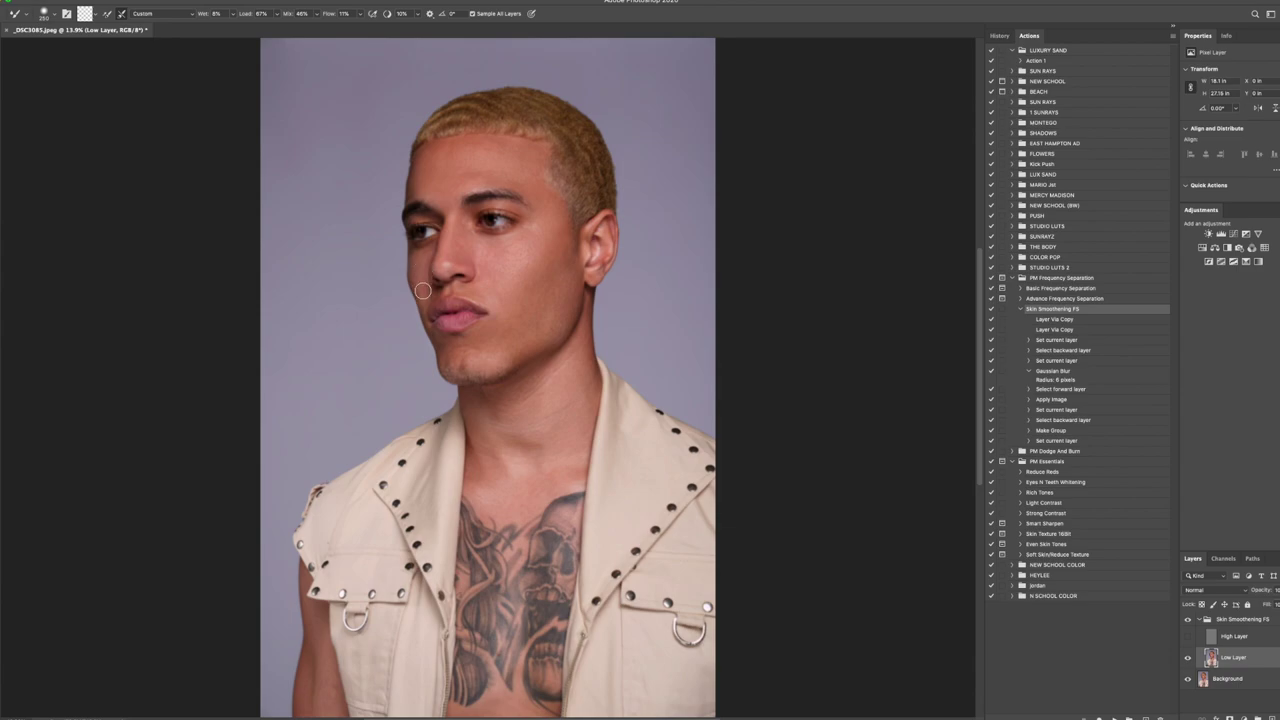
key("bracketright")
scroll(550, 440, "down", 3)
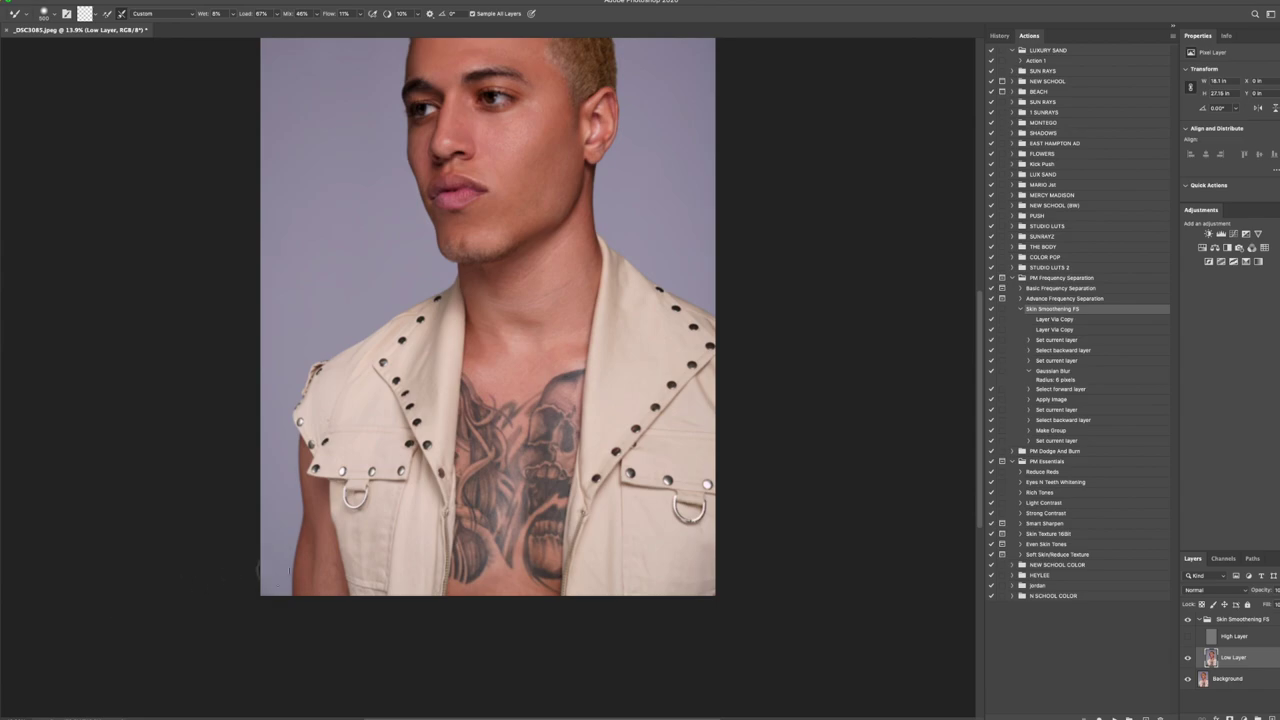
mouse_move(317, 517)
left_mouse_down()
mouse_move(308, 504)
mouse_move(318, 510)
left_mouse_up()
scroll(530, 367, "up", 4)
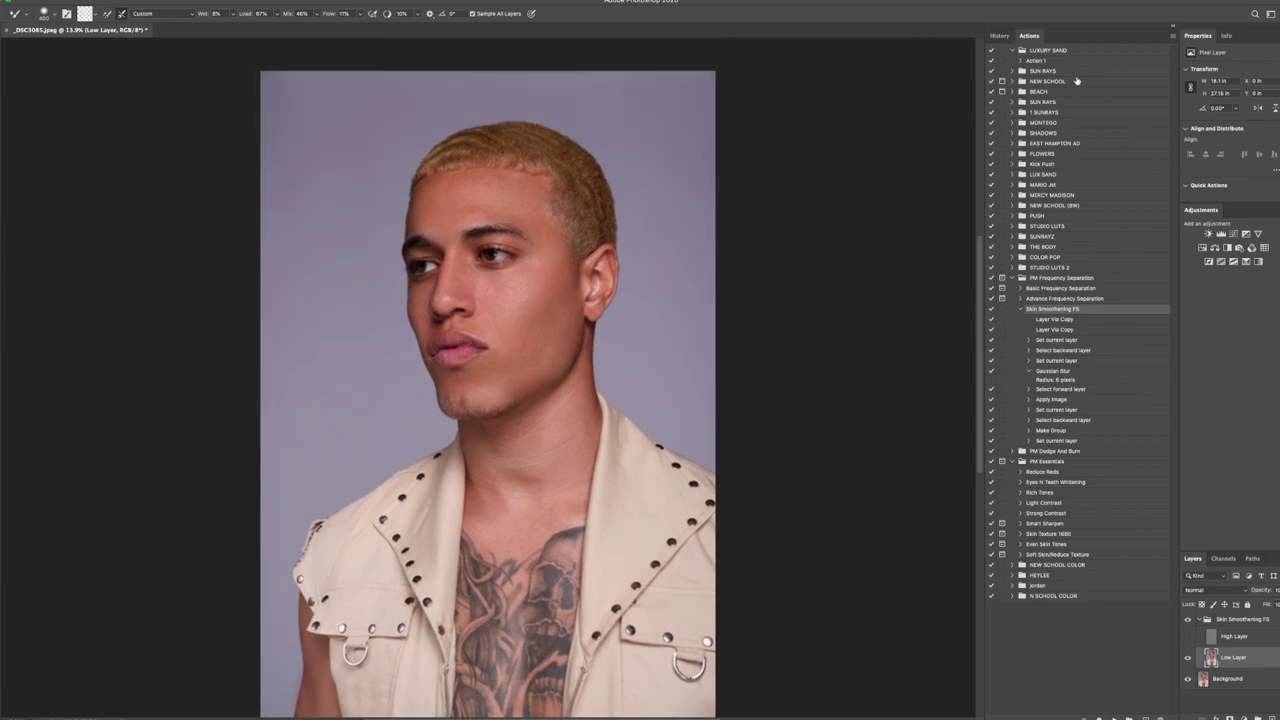
left_click(999, 35)
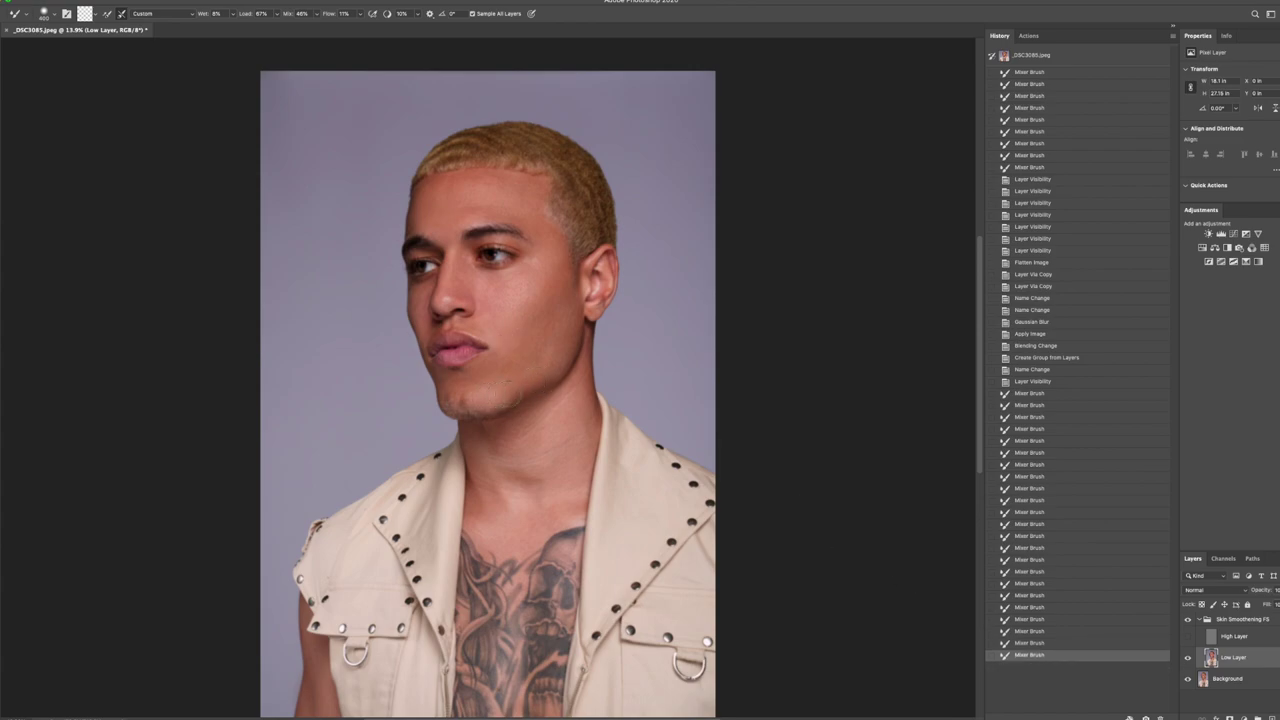
Blend the chin and cheek with the Mixer Brush and turn the High Layer back on.
left_click_drag(485, 390, 520, 350)
left_click_drag(487, 285, 492, 297)
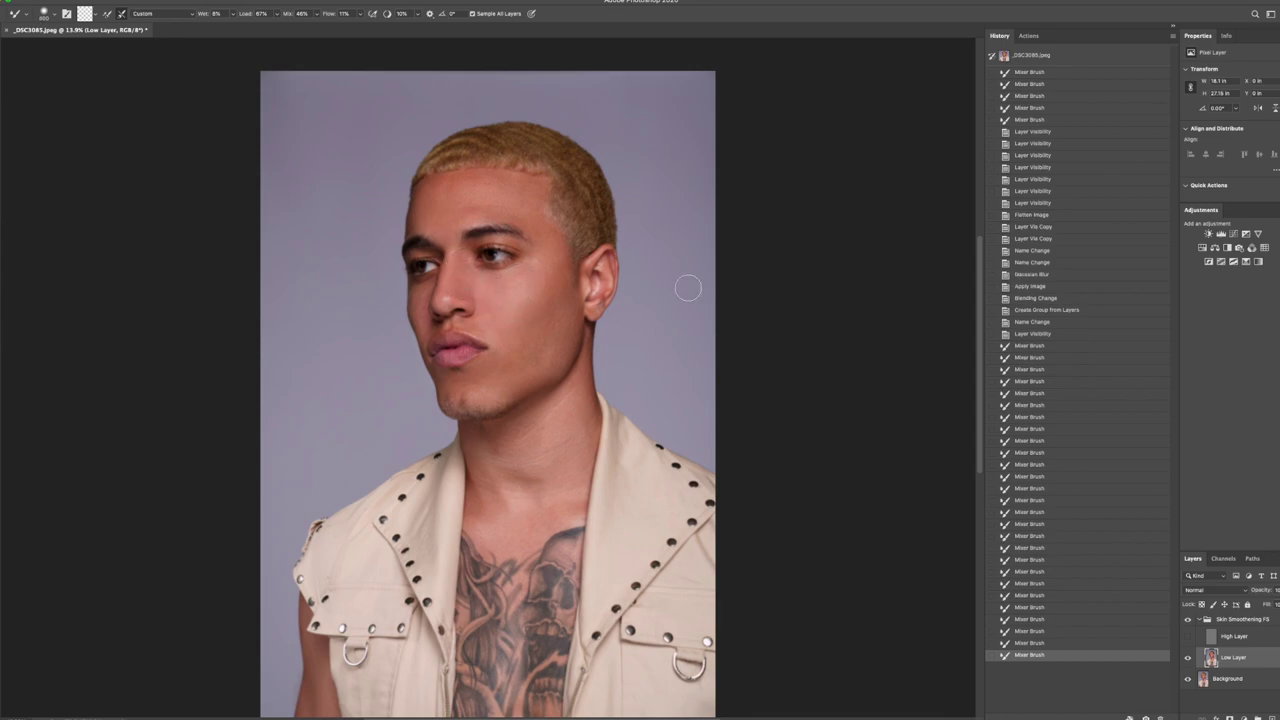
left_click(1188, 637)
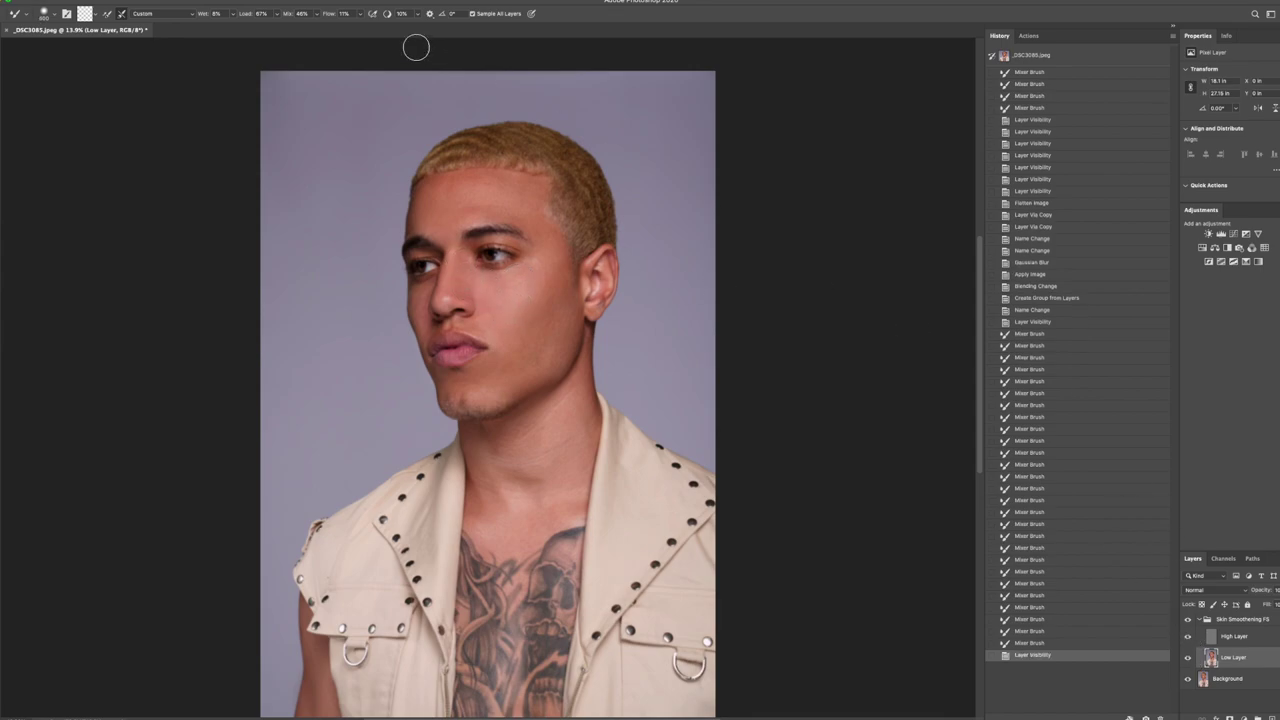
key("z")
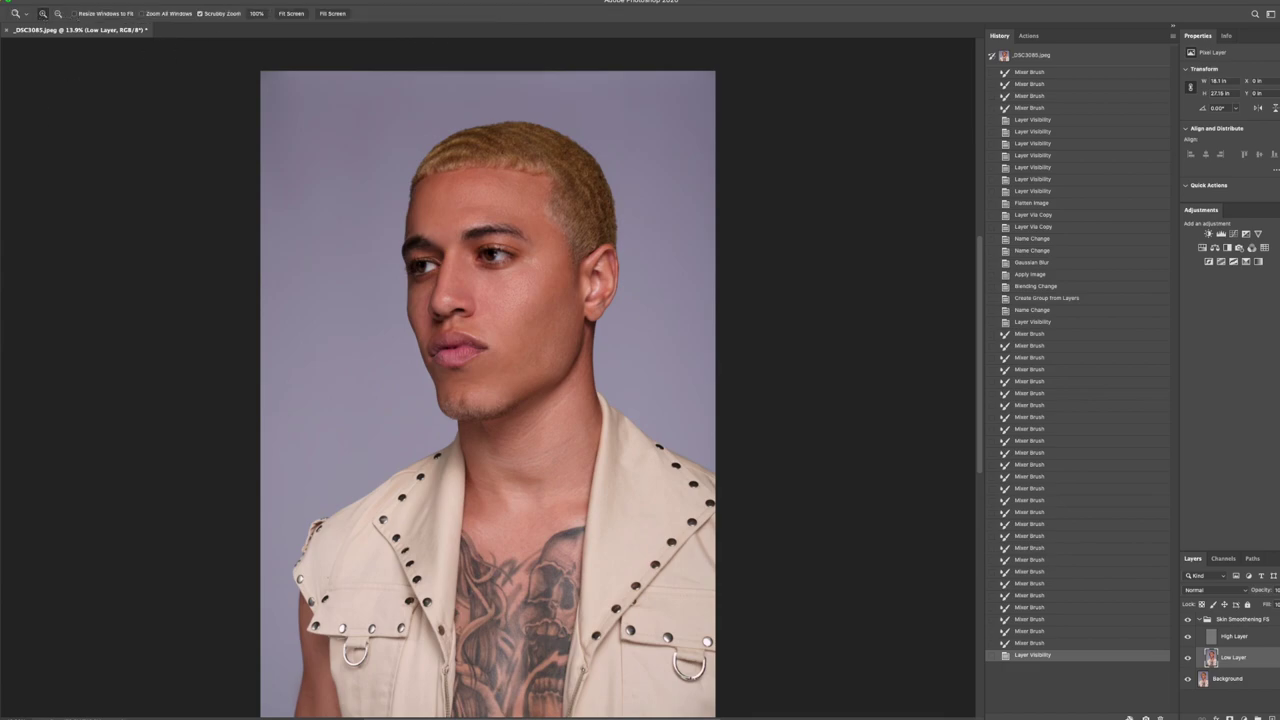
left_click(508, 158)
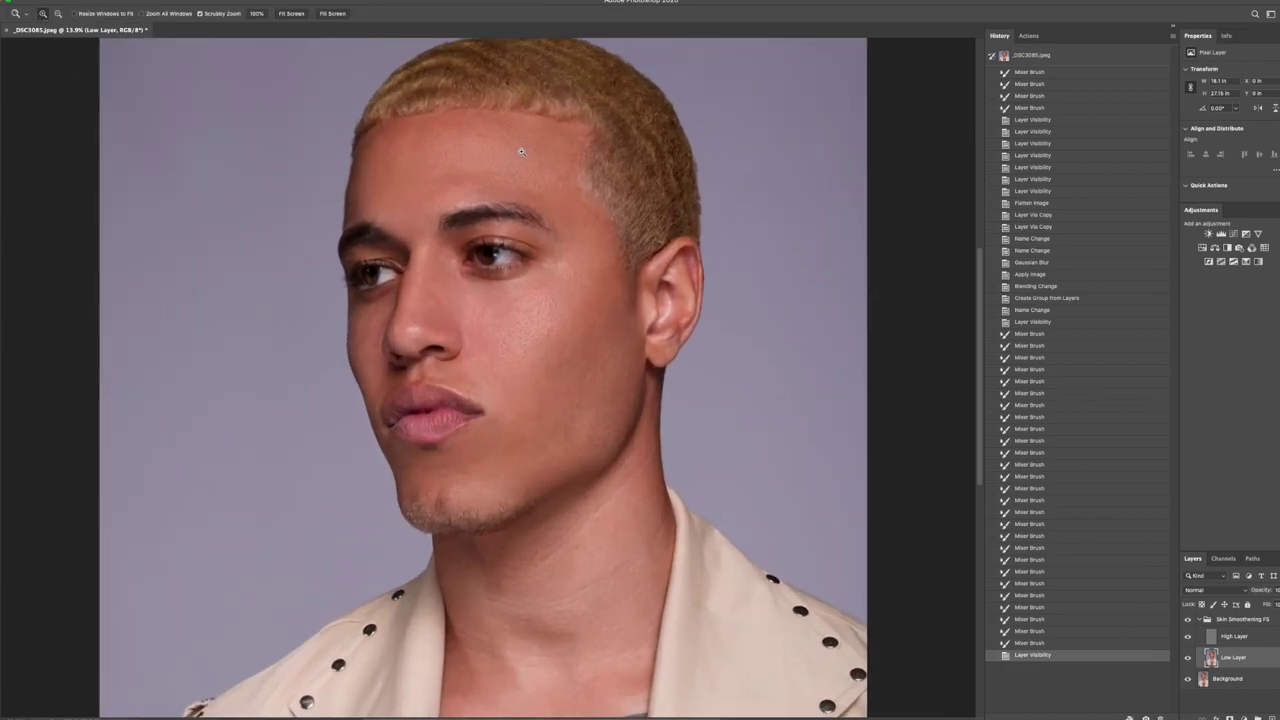
Compare the original snapshot against the latest retouched state, then fit the image on screen.
left_click(1031, 38)
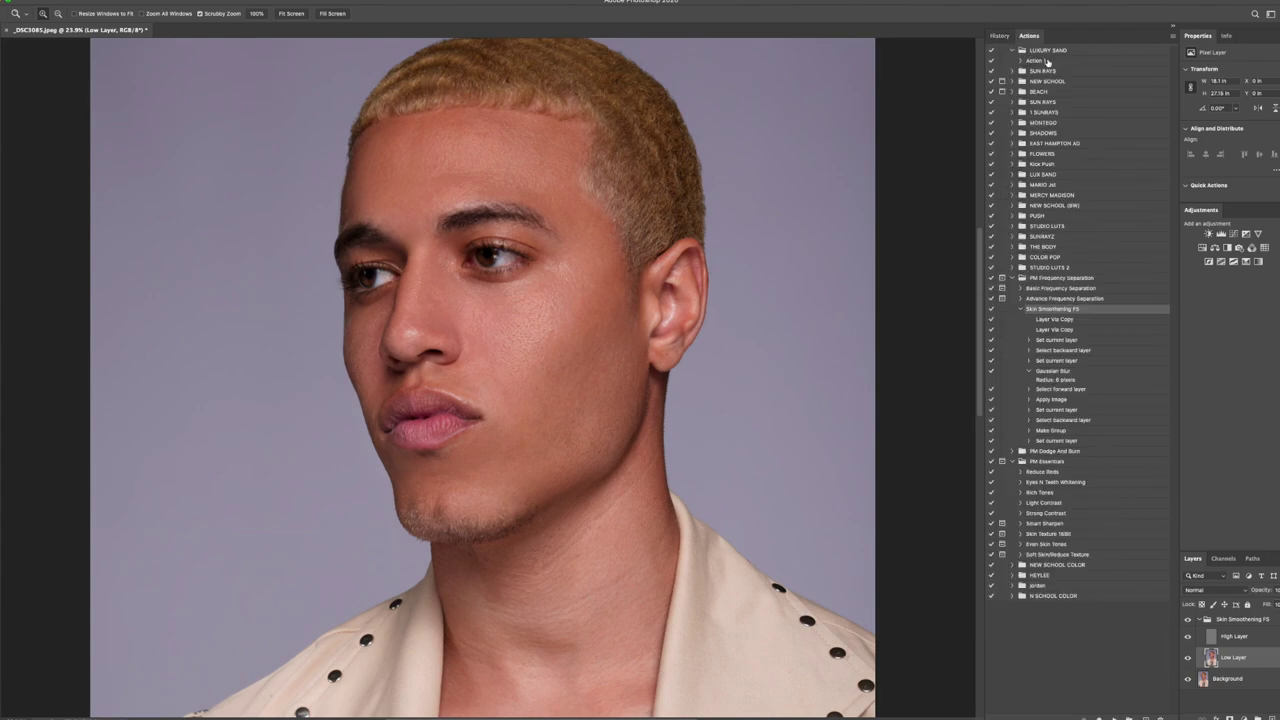
left_click(1000, 36)
left_click(1053, 60)
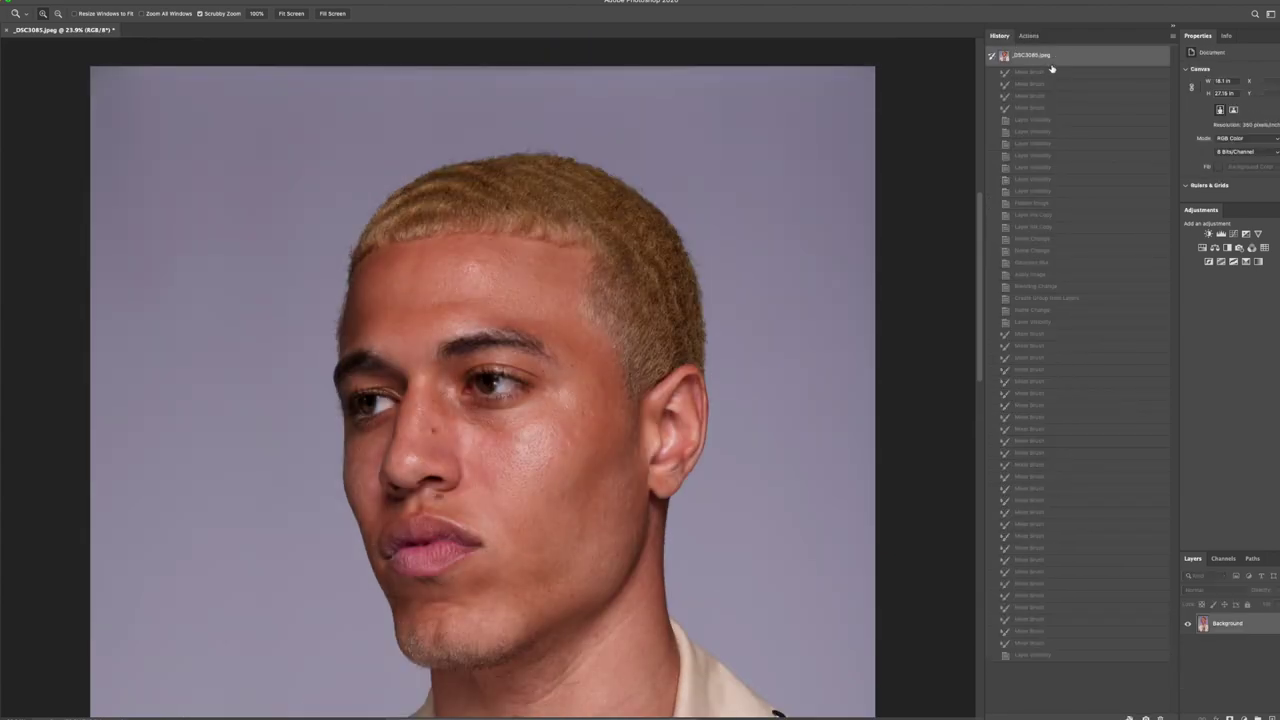
left_click(1034, 652)
left_click(298, 14)
mouse_move(551, 386)
left_mouse_down()
mouse_move(527, 380)
mouse_move(541, 373)
left_mouse_up()
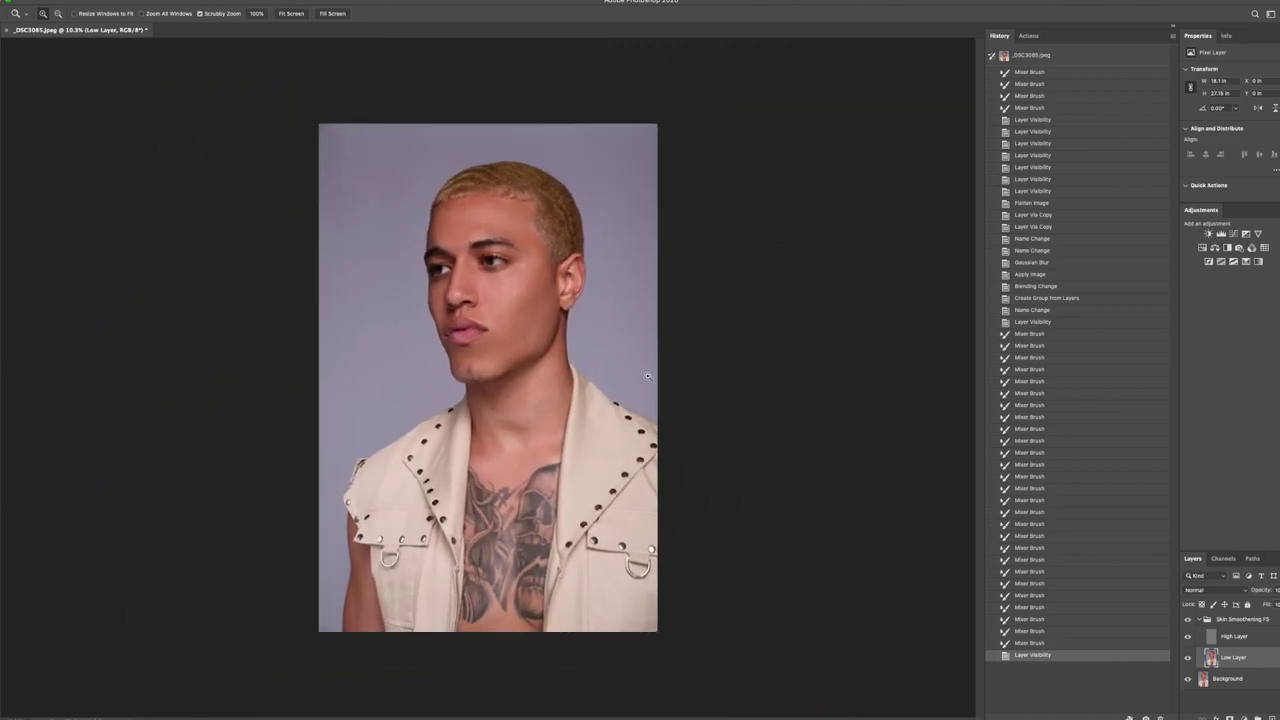
Flatten all layers into a single Background layer.
right_click(1252, 684)
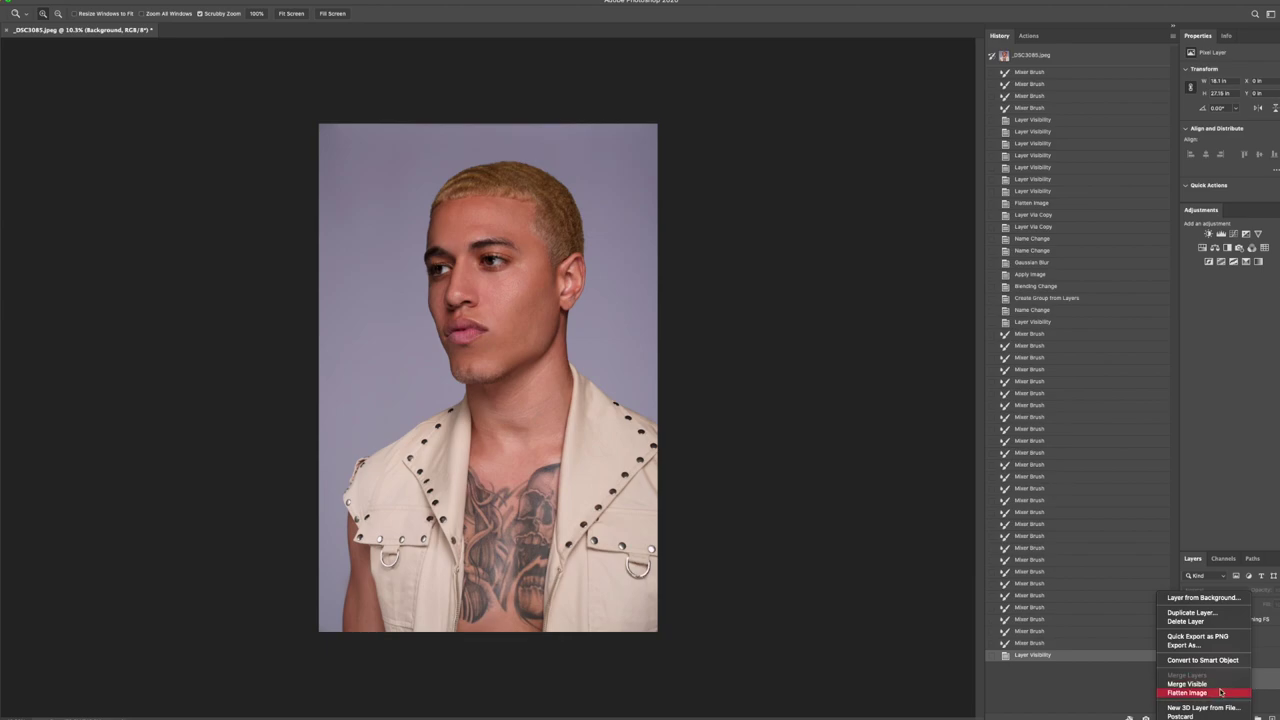
left_click(1220, 692)
left_click_drag(491, 244, 561, 221)
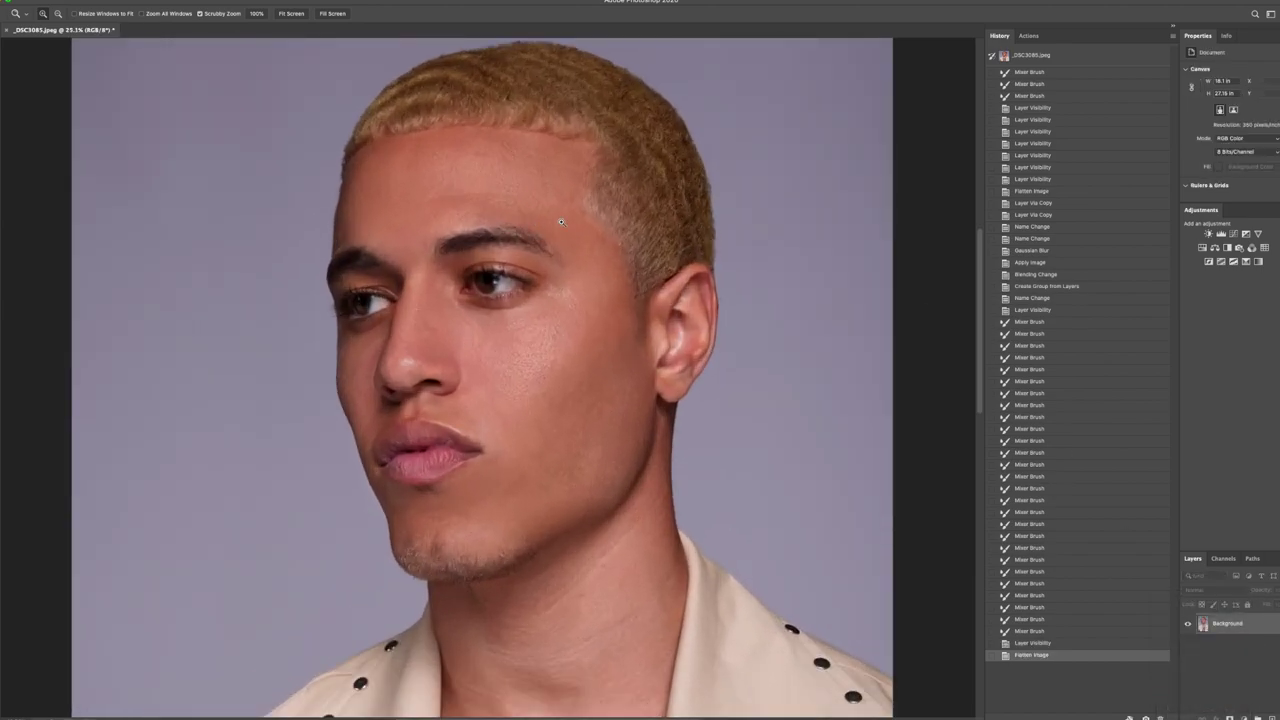
Play the Even Skin Tones action and accept its Gradient Map with OK.
left_click(1028, 36)
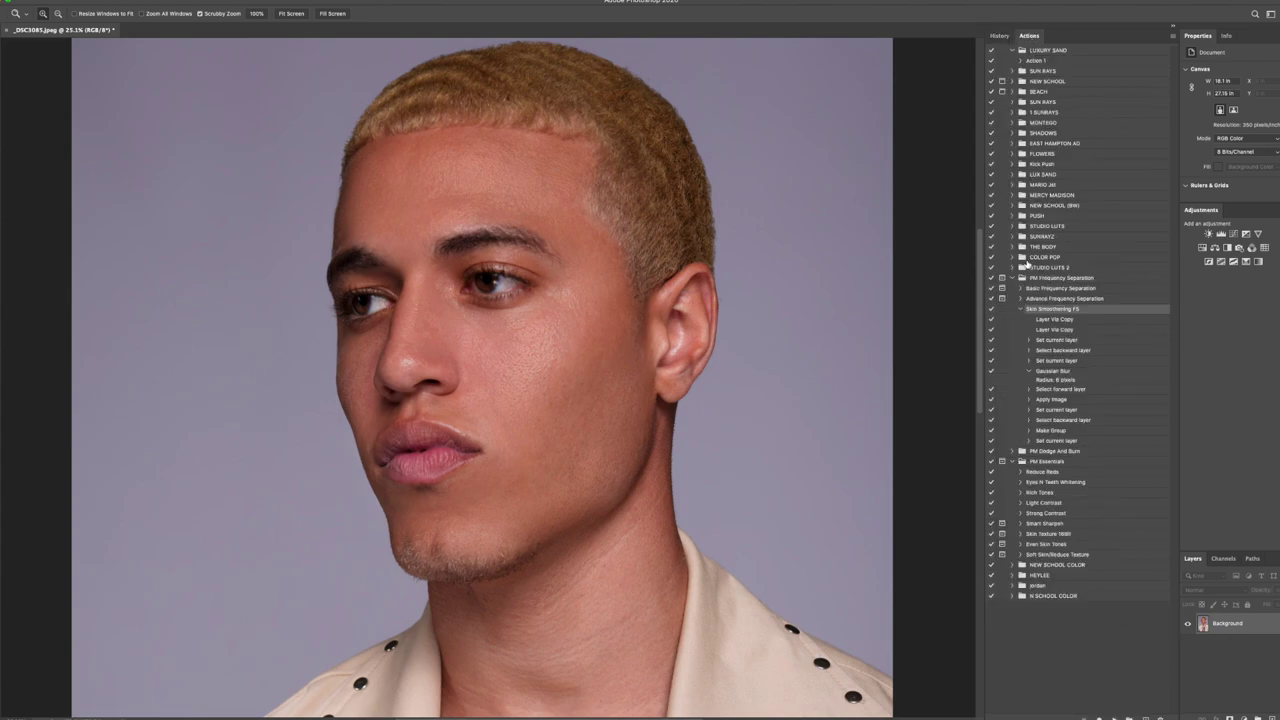
left_click(1021, 310)
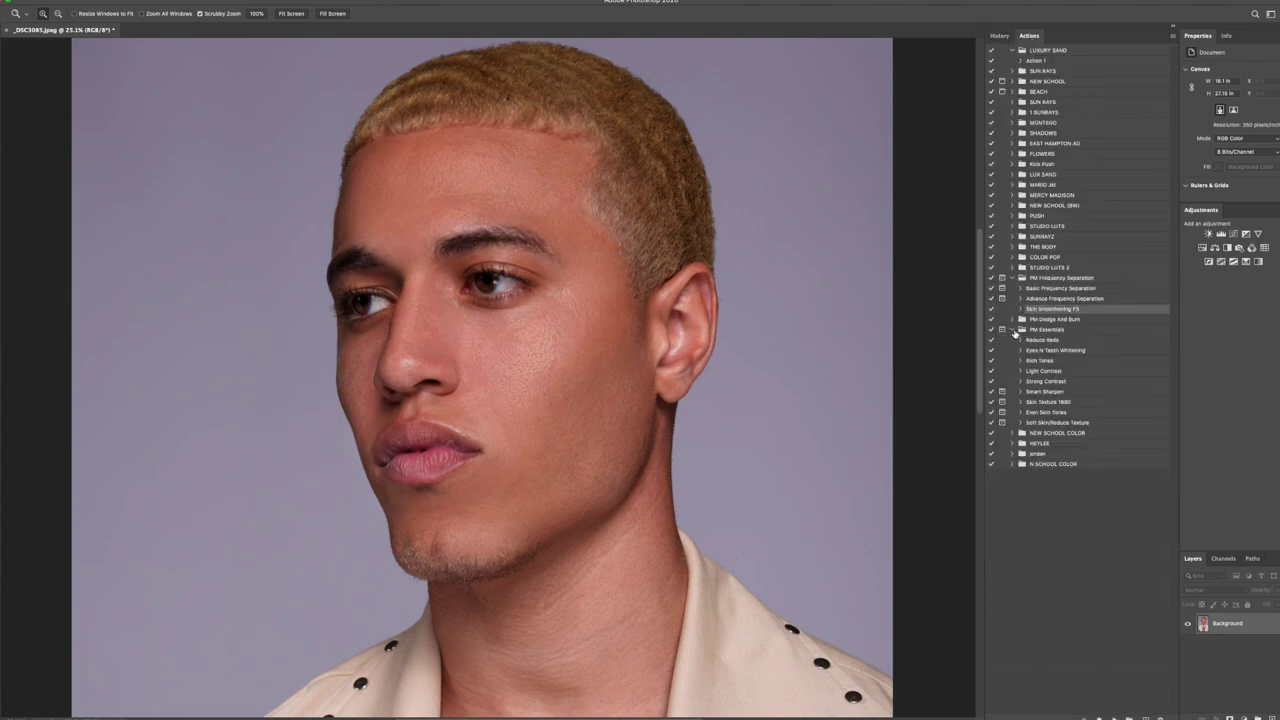
left_click(1021, 413)
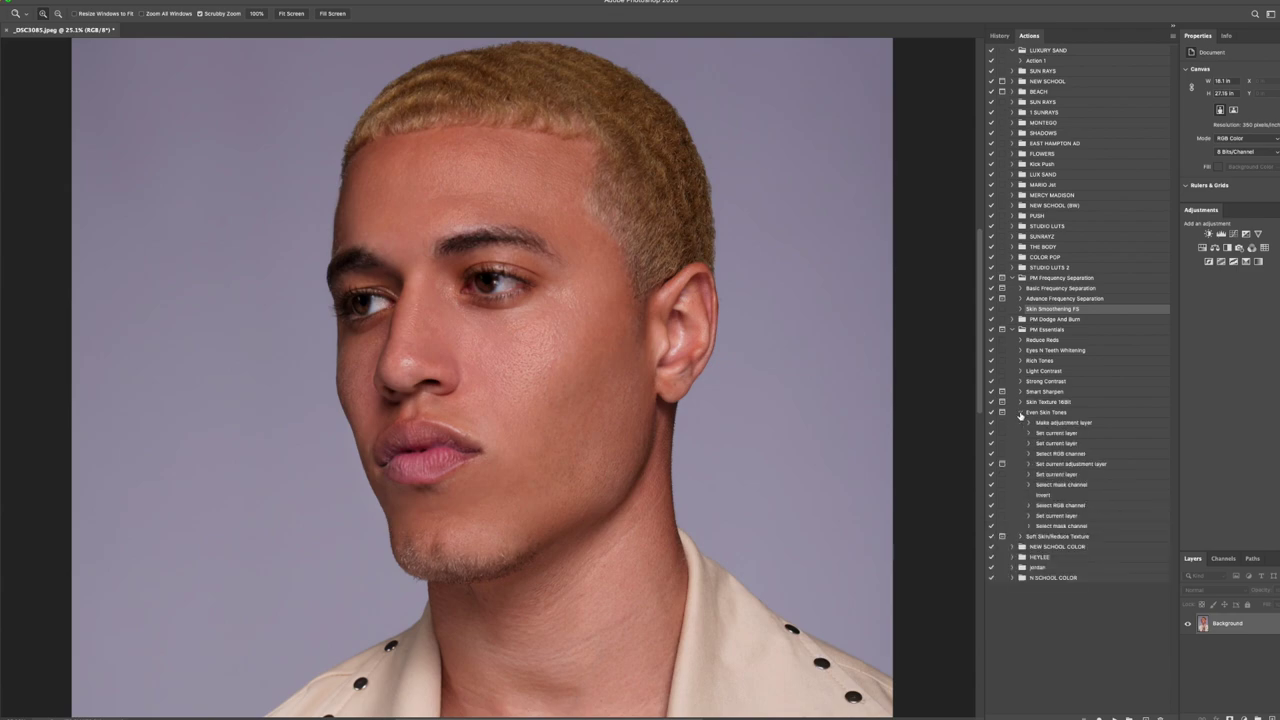
left_click(1033, 414)
left_click(1048, 424)
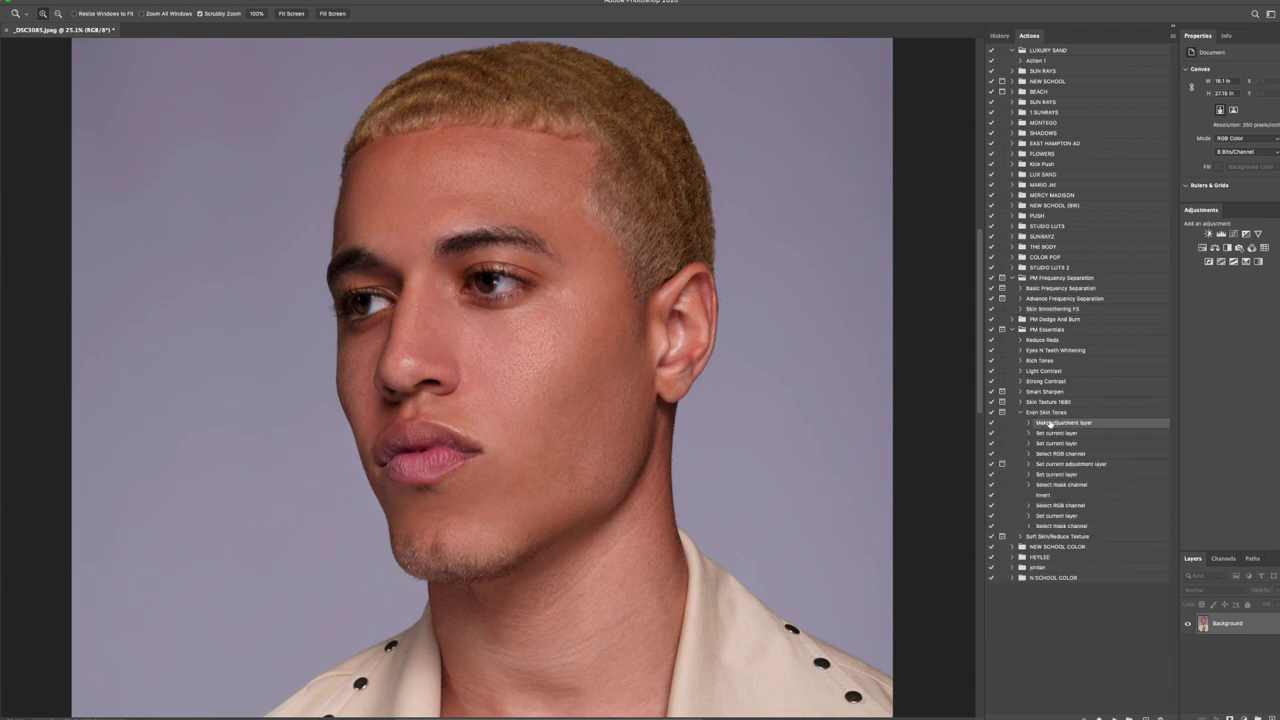
left_click(1114, 717)
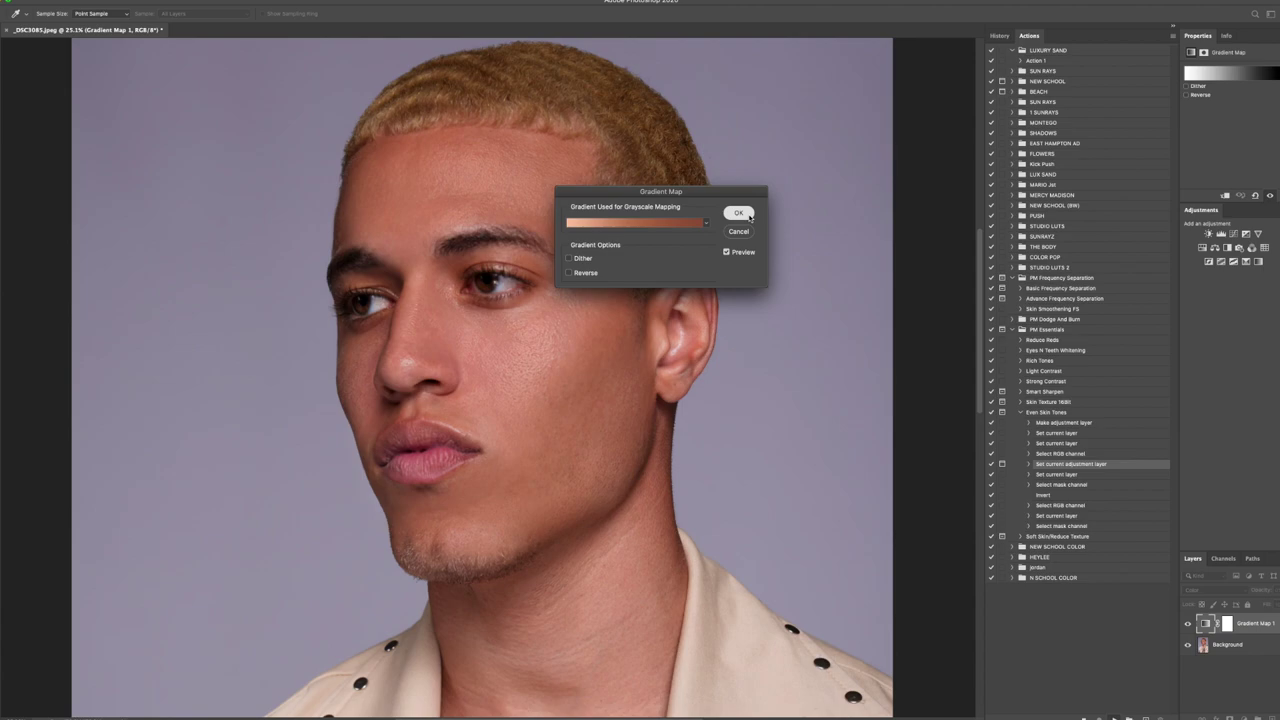
left_click(738, 213)
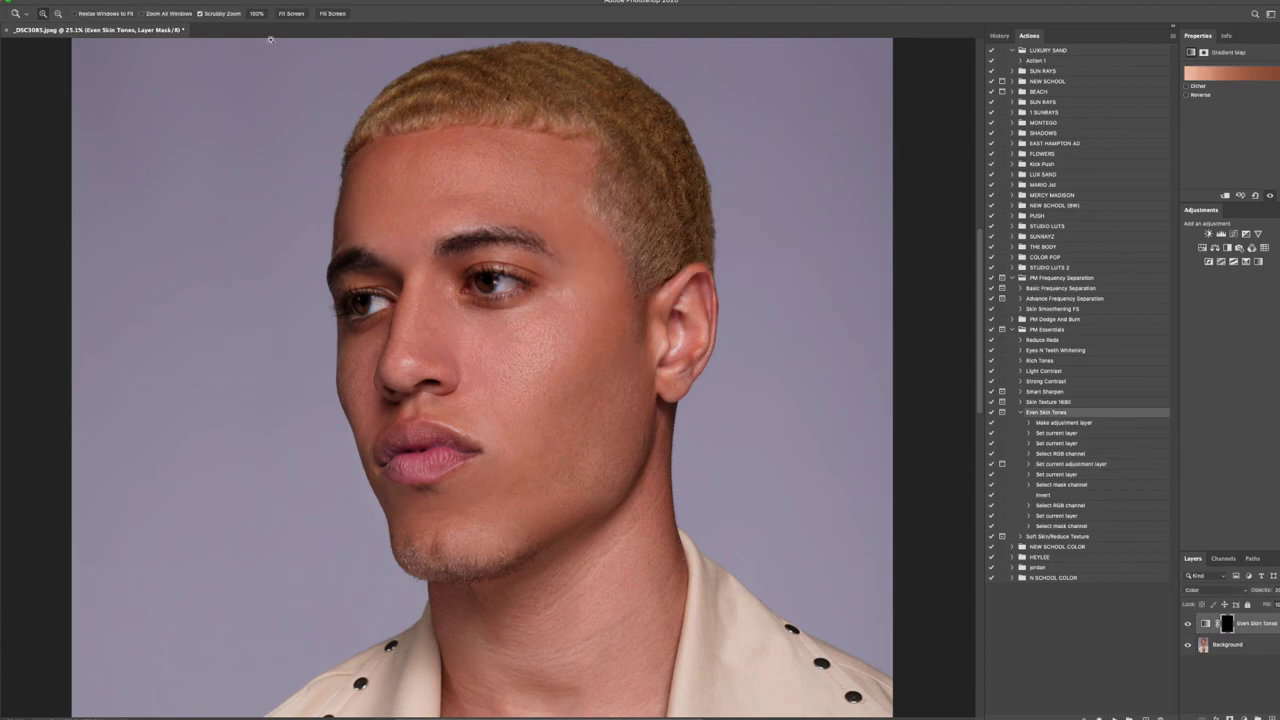
Flatten the Even Skin Tones result into one Background layer.
left_click(291, 13)
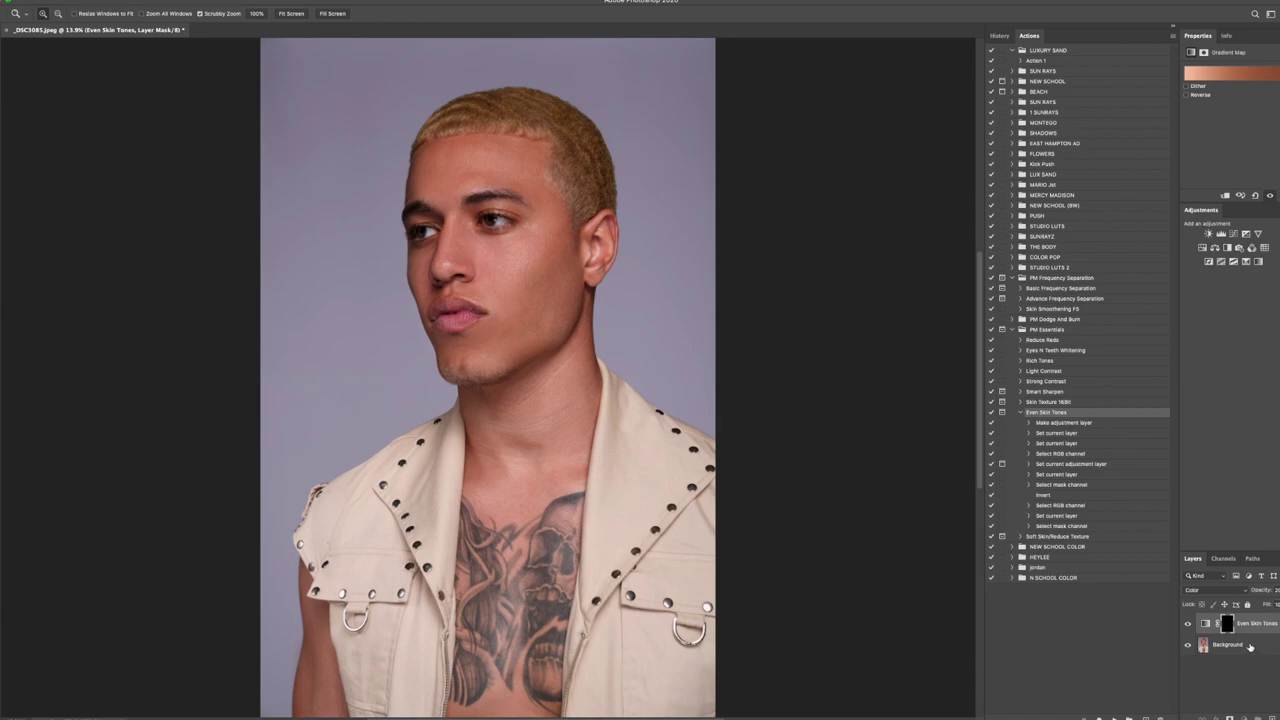
left_click(1249, 645)
key("b")
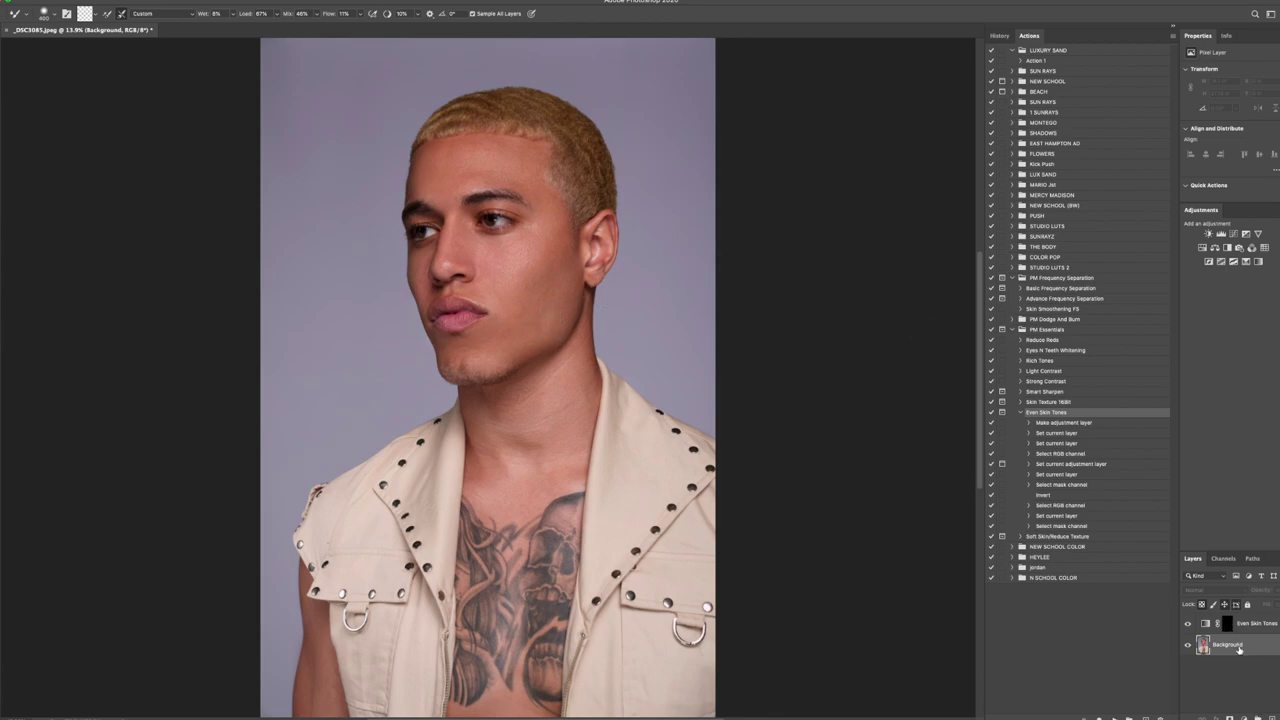
right_click(1240, 648)
left_click(1192, 692)
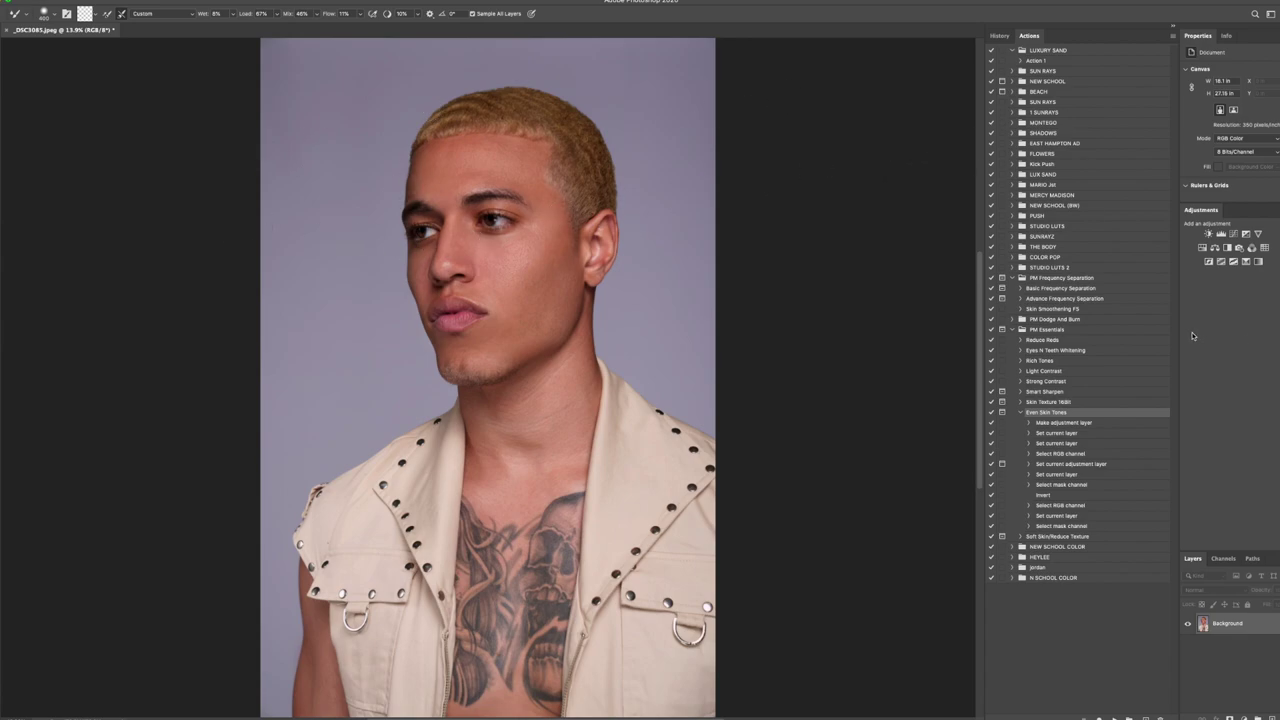
Add a Black & White adjustment layer with Reds dragged left, then select the Background.
left_click(1227, 247)
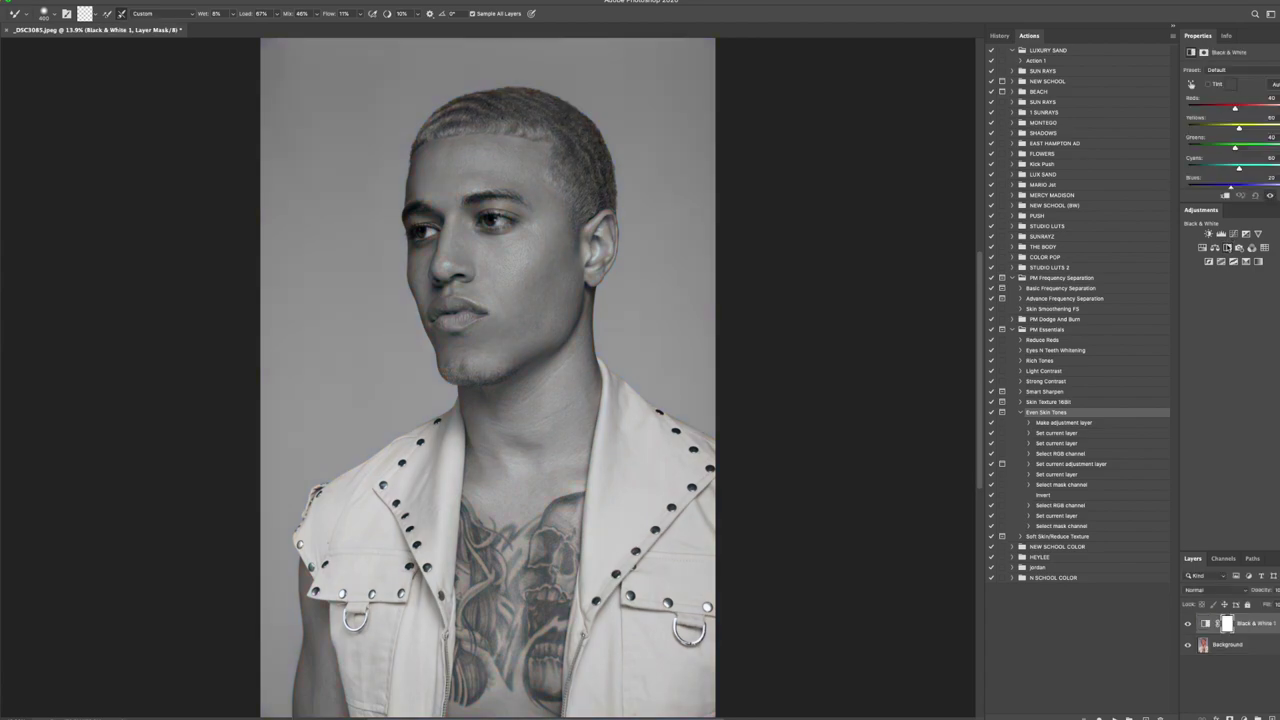
left_click_drag(1235, 108, 1213, 110)
key("o")
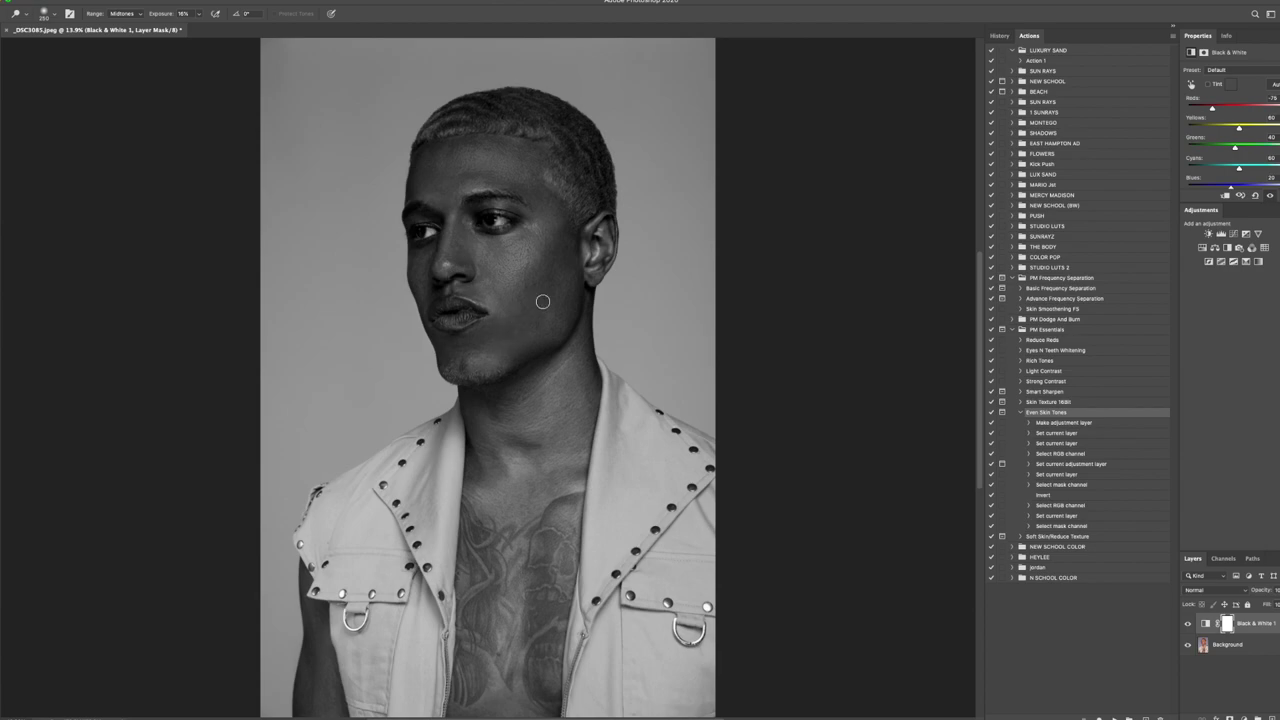
left_click(1231, 650)
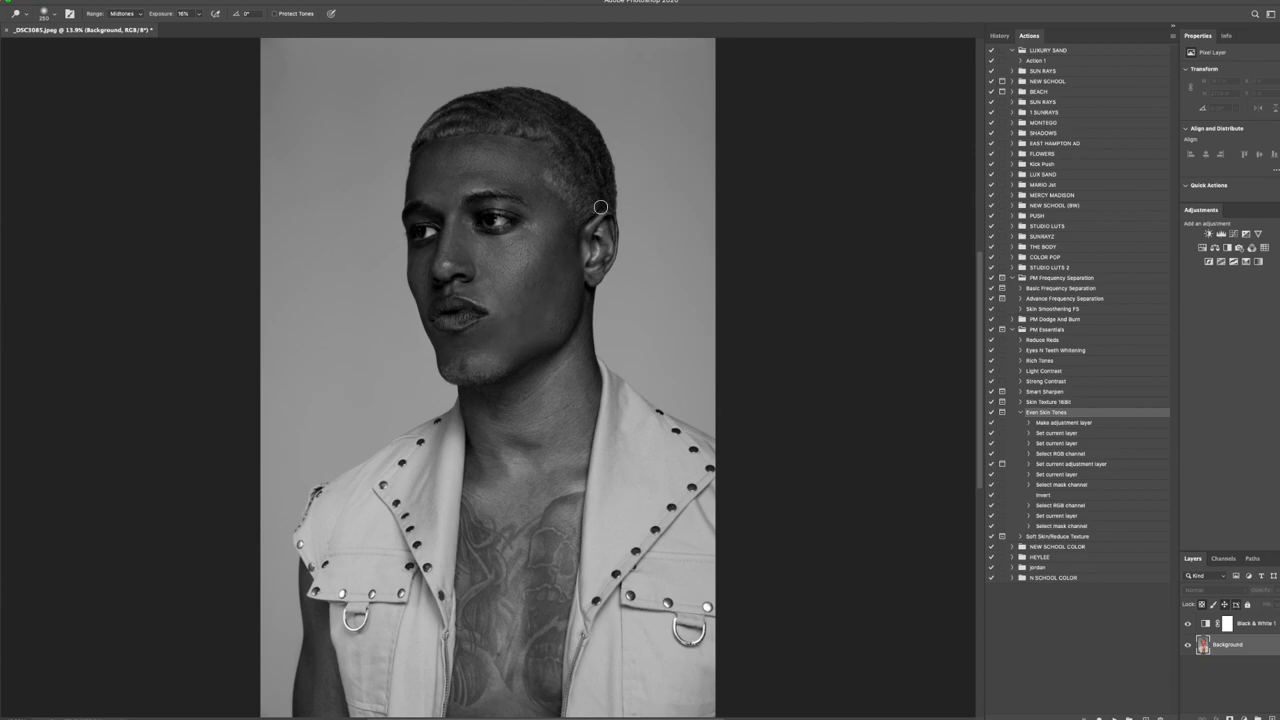
Undo the last dodge stroke and lower Dodge Tool exposure to 9%.
left_click(1011, 36)
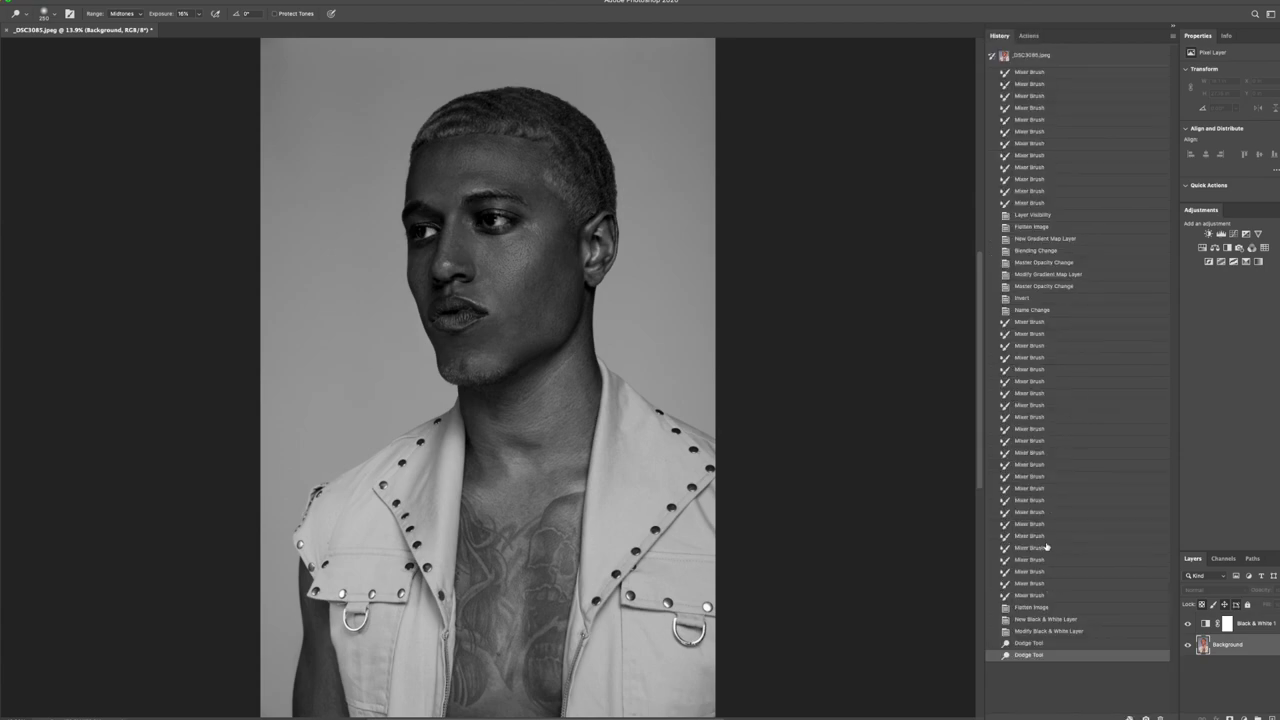
left_click(1029, 643)
left_click(199, 14)
left_click_drag(197, 27, 195, 29)
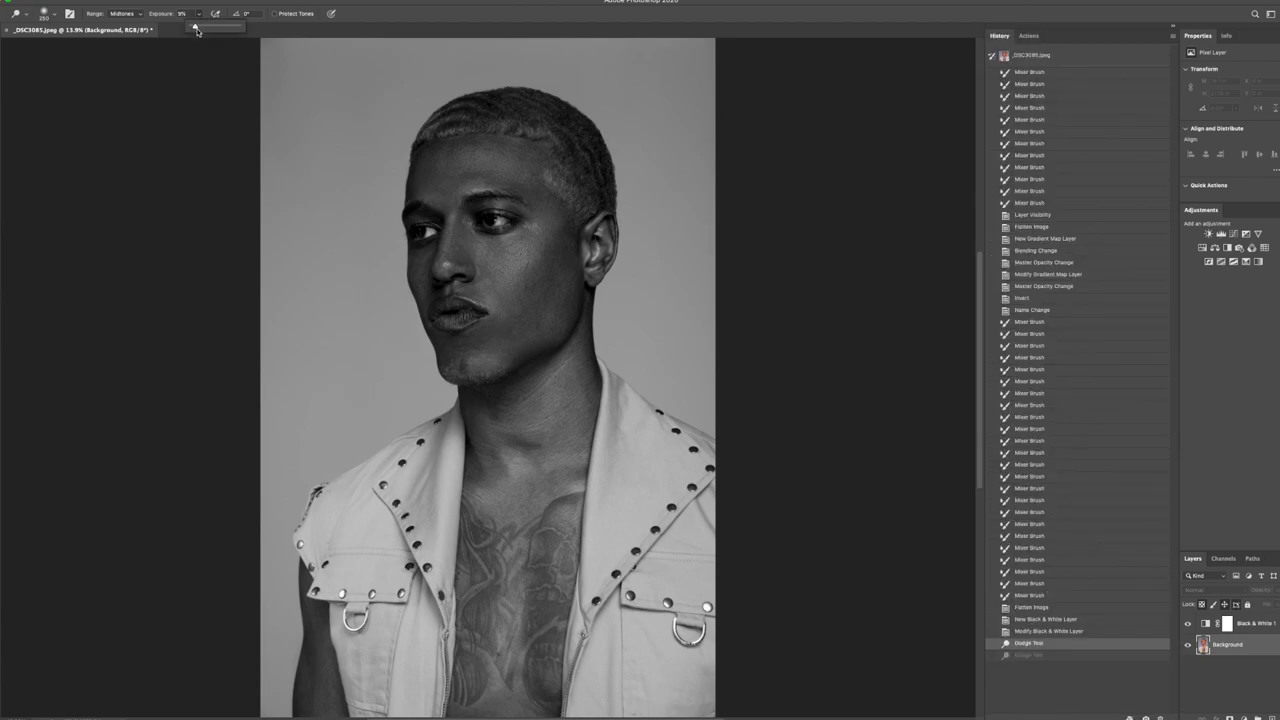
left_click(507, 333)
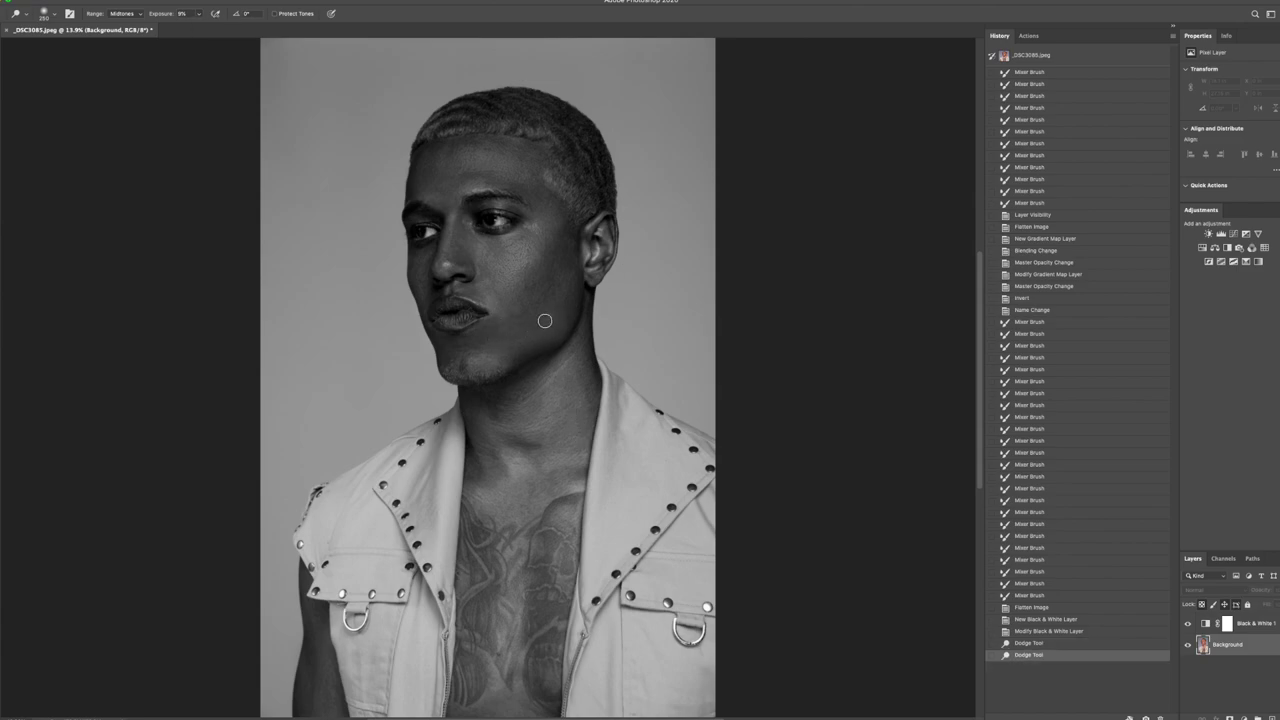
Dodge the cheek, chin, ear area and temple, alternating brush sizes between 300 and 250.
mouse_move(520, 306)
left_mouse_down()
mouse_move(544, 281)
mouse_move(524, 280)
mouse_move(527, 292)
mouse_move(544, 275)
mouse_move(558, 283)
mouse_move(572, 264)
mouse_move(565, 314)
mouse_move(540, 264)
left_mouse_up()
mouse_move(540, 264)
left_mouse_down()
mouse_move(494, 248)
mouse_move(483, 279)
mouse_move(467, 280)
mouse_move(428, 243)
mouse_move(447, 261)
mouse_move(456, 186)
mouse_move(559, 175)
mouse_move(460, 199)
mouse_move(491, 180)
mouse_move(476, 181)
mouse_move(509, 189)
mouse_move(464, 175)
mouse_move(530, 199)
left_mouse_up()
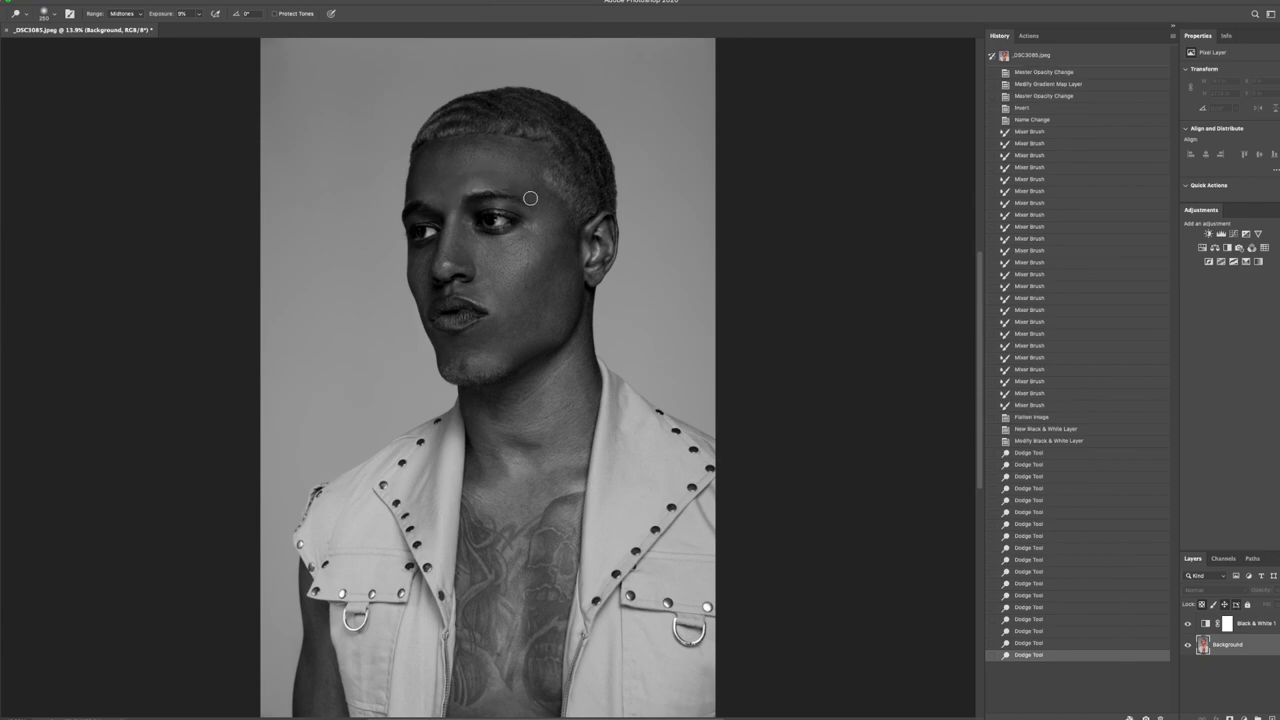
mouse_move(466, 355)
left_mouse_down()
mouse_move(495, 329)
mouse_move(455, 349)
mouse_move(506, 341)
mouse_move(564, 258)
mouse_move(574, 314)
mouse_move(572, 297)
mouse_move(493, 355)
mouse_move(546, 343)
mouse_move(573, 323)
mouse_move(583, 270)
mouse_move(588, 232)
left_mouse_up()
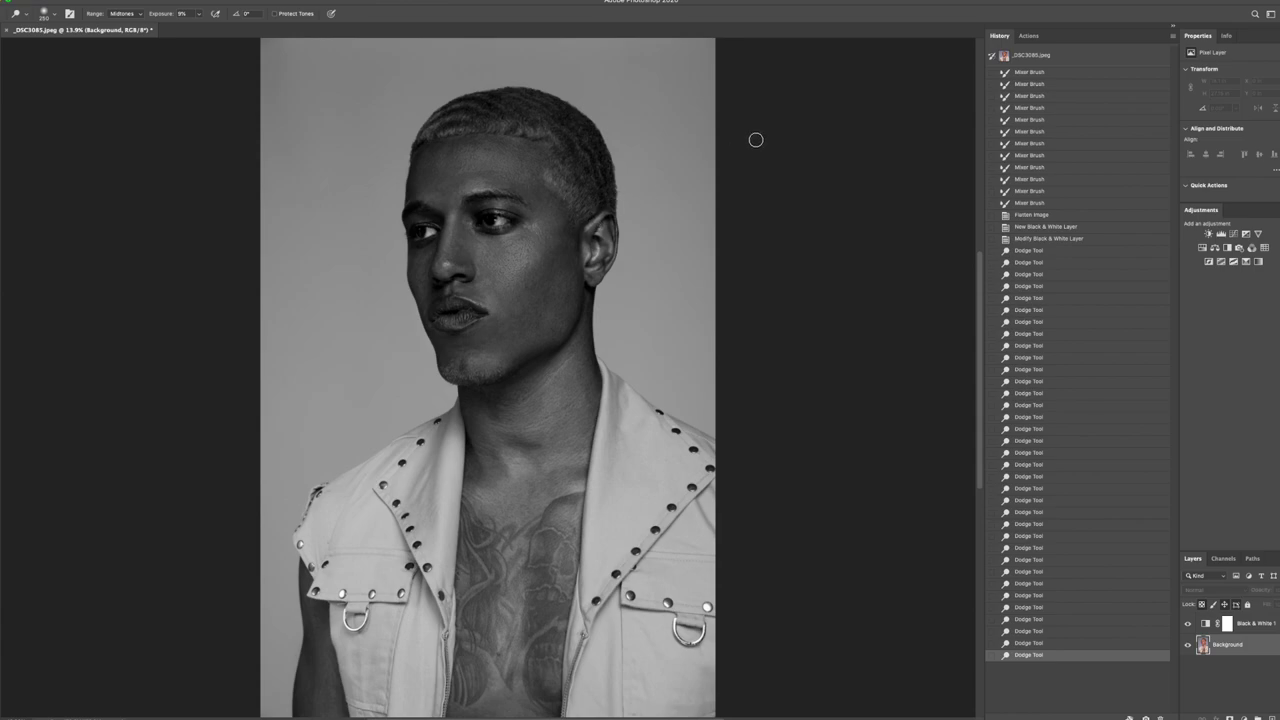
key("bracketleft")
key("bracketleft")
key("bracketleft")
mouse_move(598, 215)
left_mouse_down()
mouse_move(620, 240)
mouse_move(611, 223)
mouse_move(617, 246)
mouse_move(586, 273)
left_mouse_up()
left_click(582, 221)
key("bracketright")
key("bracketright")
key("bracketright")
key("bracketright")
mouse_move(579, 159)
left_mouse_down()
mouse_move(600, 183)
mouse_move(570, 130)
mouse_move(428, 107)
mouse_move(534, 104)
mouse_move(499, 102)
mouse_move(543, 120)
mouse_move(568, 156)
mouse_move(571, 193)
mouse_move(520, 166)
mouse_move(444, 150)
mouse_move(421, 169)
mouse_move(414, 155)
mouse_move(427, 187)
mouse_move(415, 238)
mouse_move(447, 257)
mouse_move(416, 254)
mouse_move(471, 232)
left_mouse_up()
key("bracketleft")
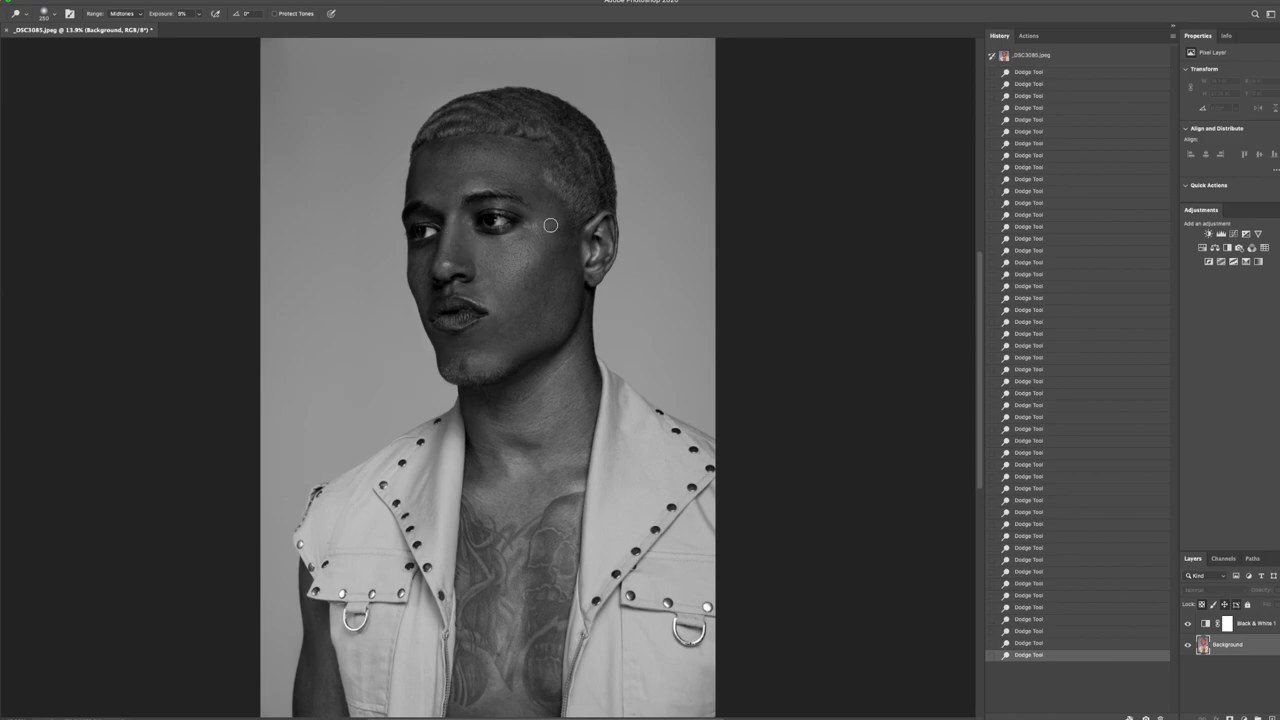
Hide the Black & White layer and compare the colour portrait with the original snapshot.
left_click(1188, 624)
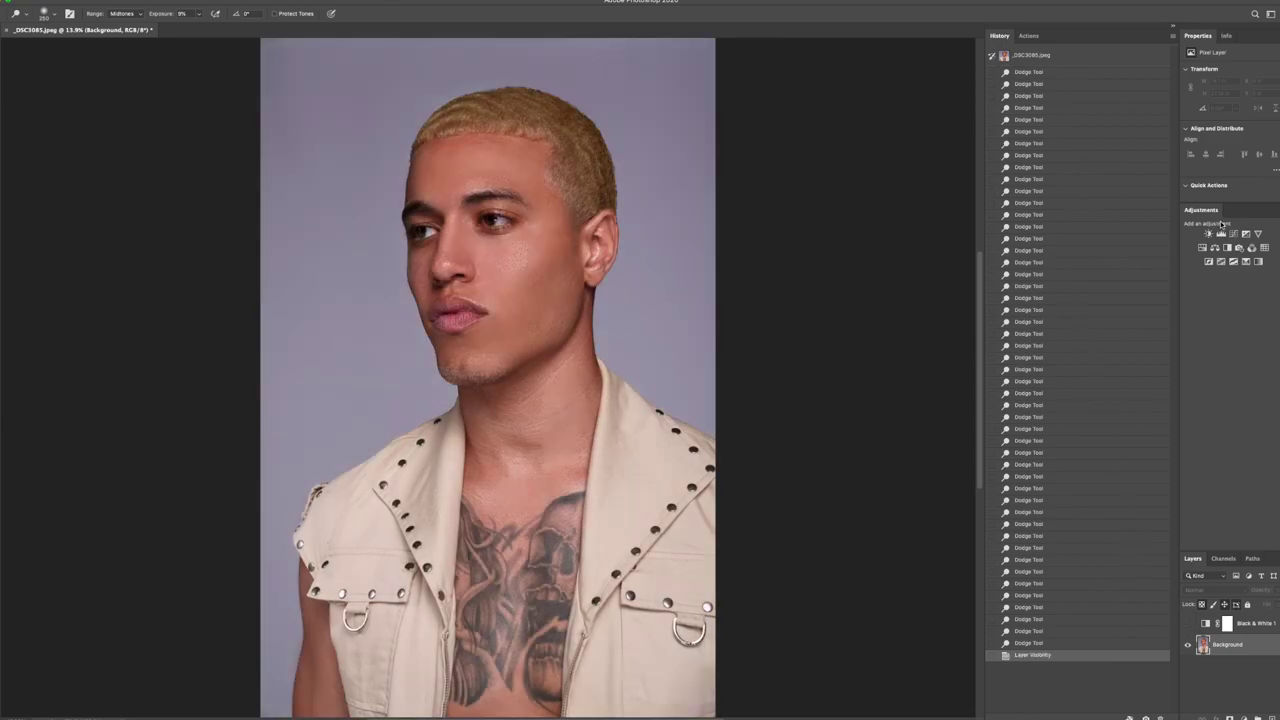
left_click(1033, 60)
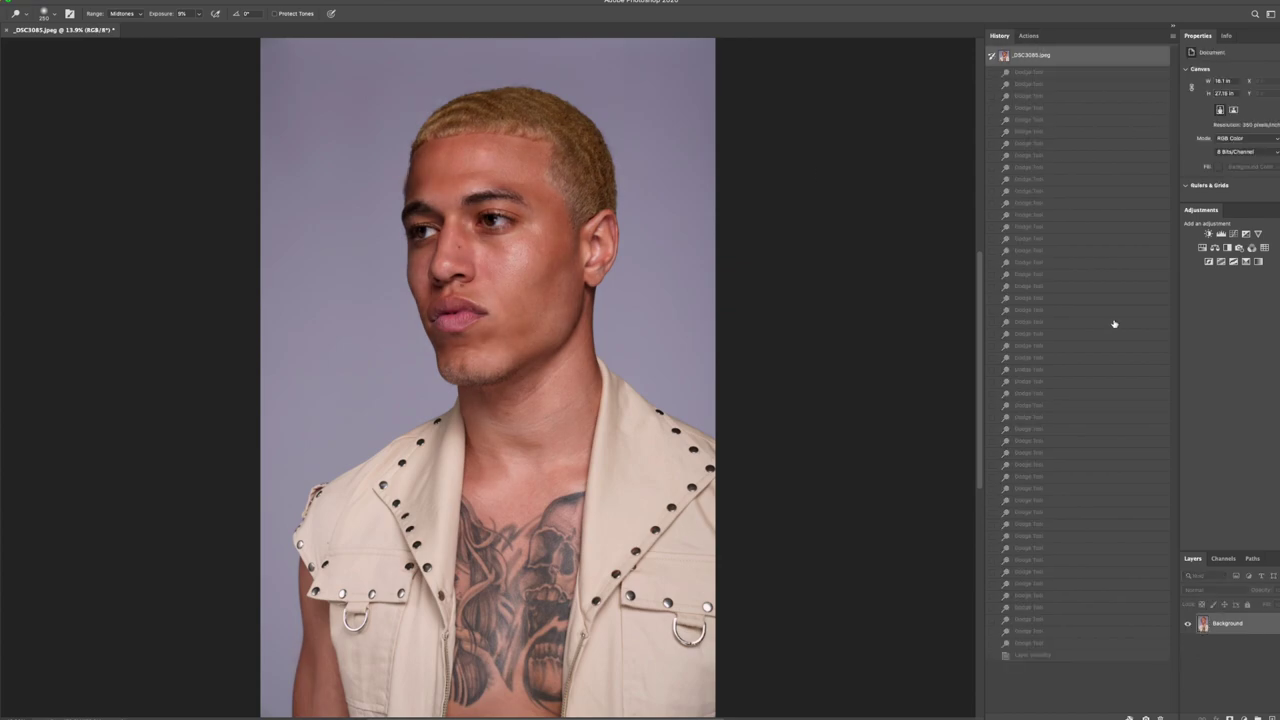
left_click(1036, 656)
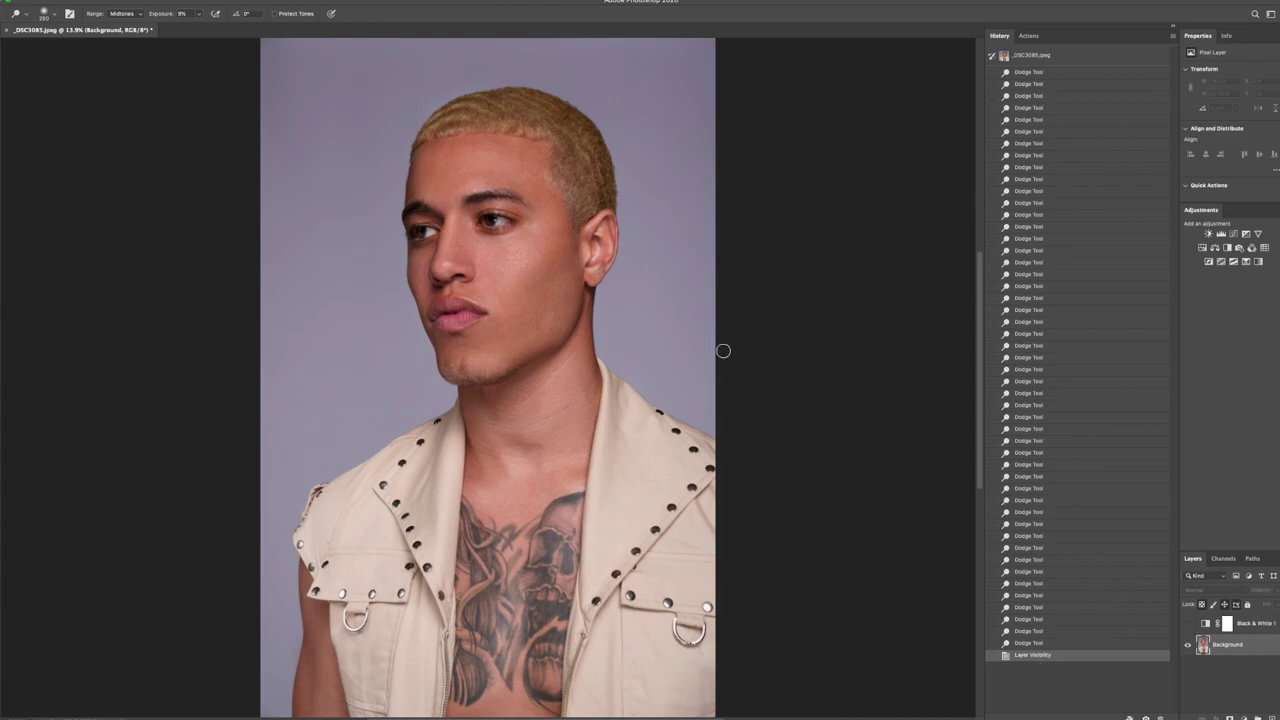
Burn darker shading along the jawline, eyebrows, left eye area and toward the chin.
left_click(30, 254)
mouse_move(540, 369)
left_mouse_down()
mouse_move(544, 357)
mouse_move(522, 375)
mouse_move(532, 362)
left_mouse_up()
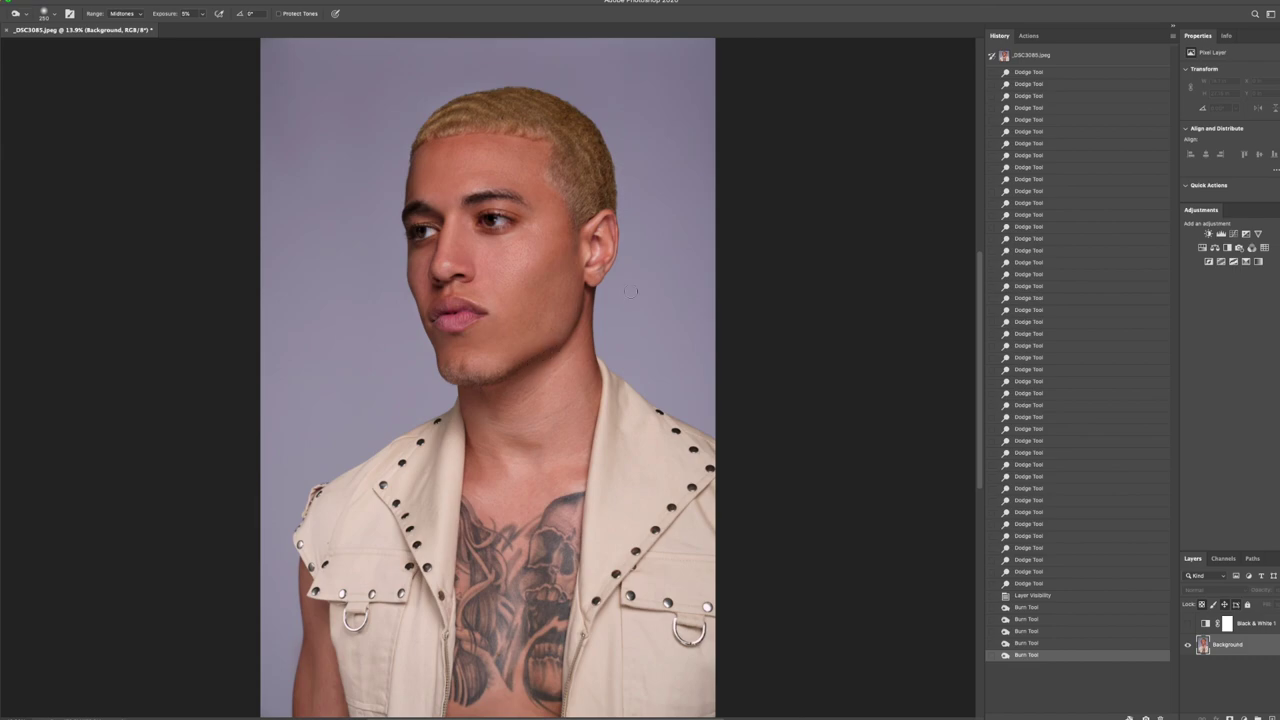
left_click(1030, 619)
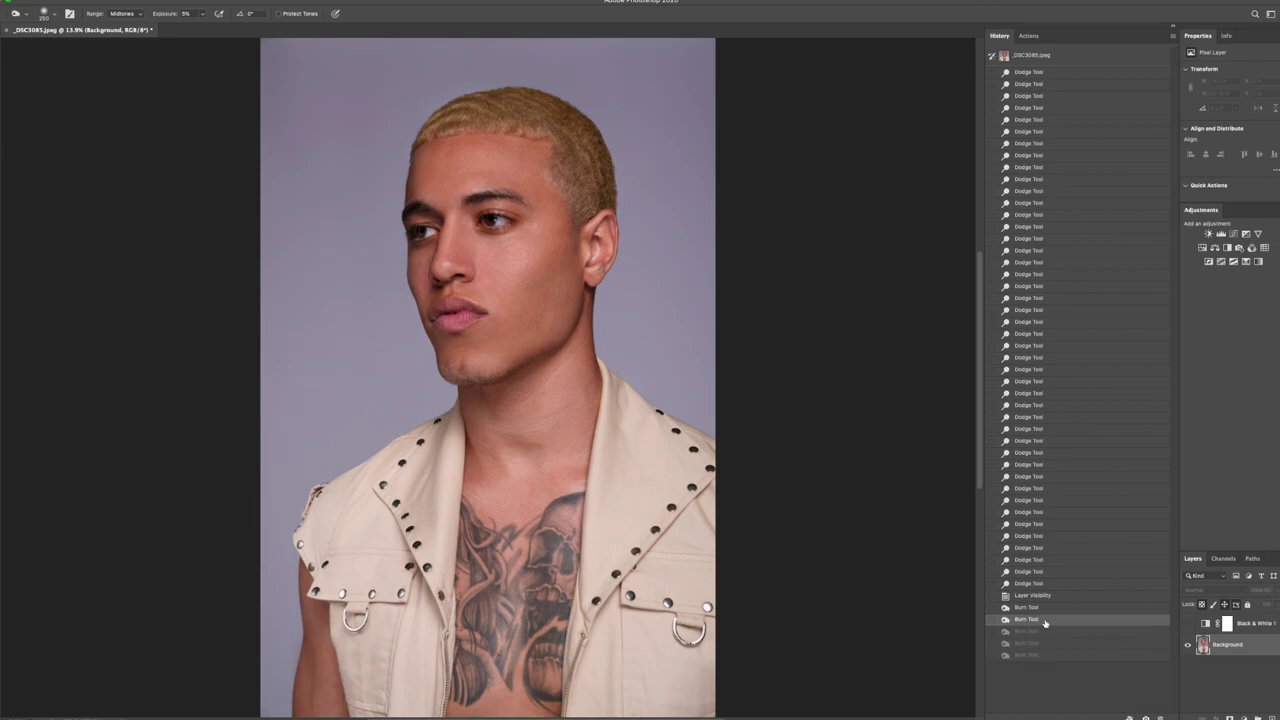
left_click(1034, 656)
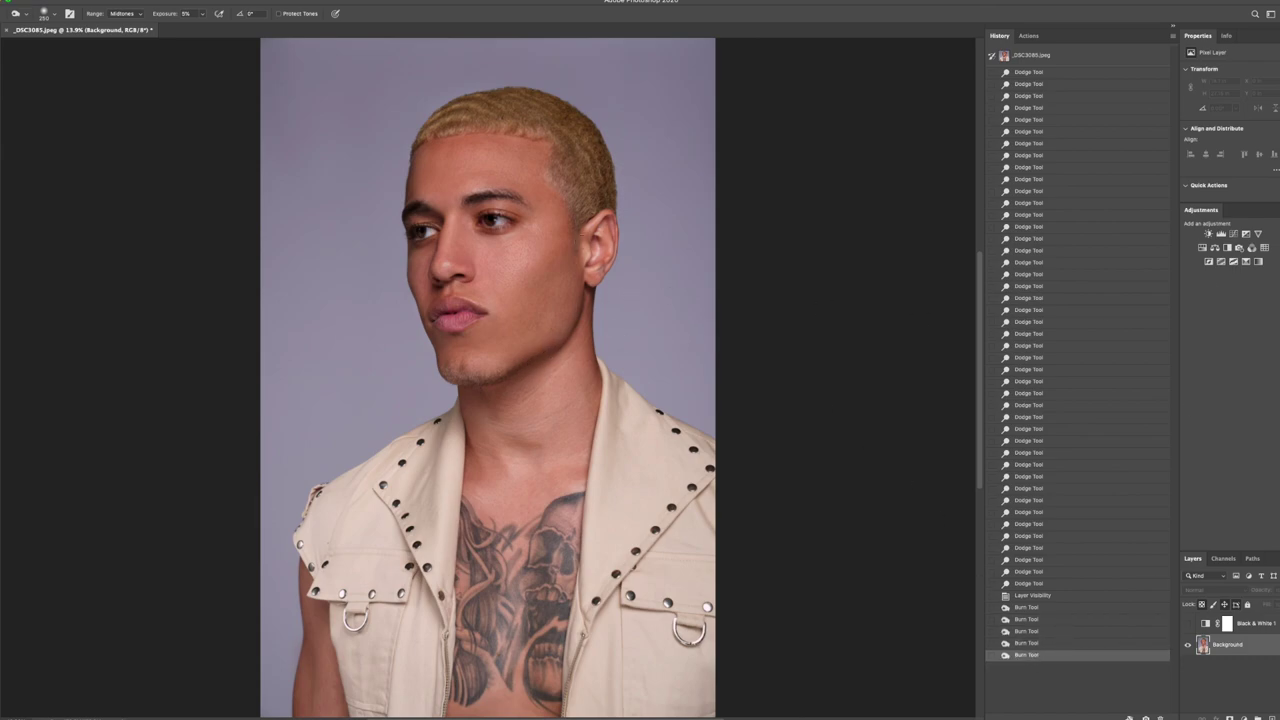
left_click_drag(606, 218, 581, 227)
left_click_drag(516, 200, 522, 204)
left_click(465, 219)
left_click_drag(481, 199, 505, 200)
key("bracketleft")
key("bracketleft")
left_click_drag(456, 300, 488, 311)
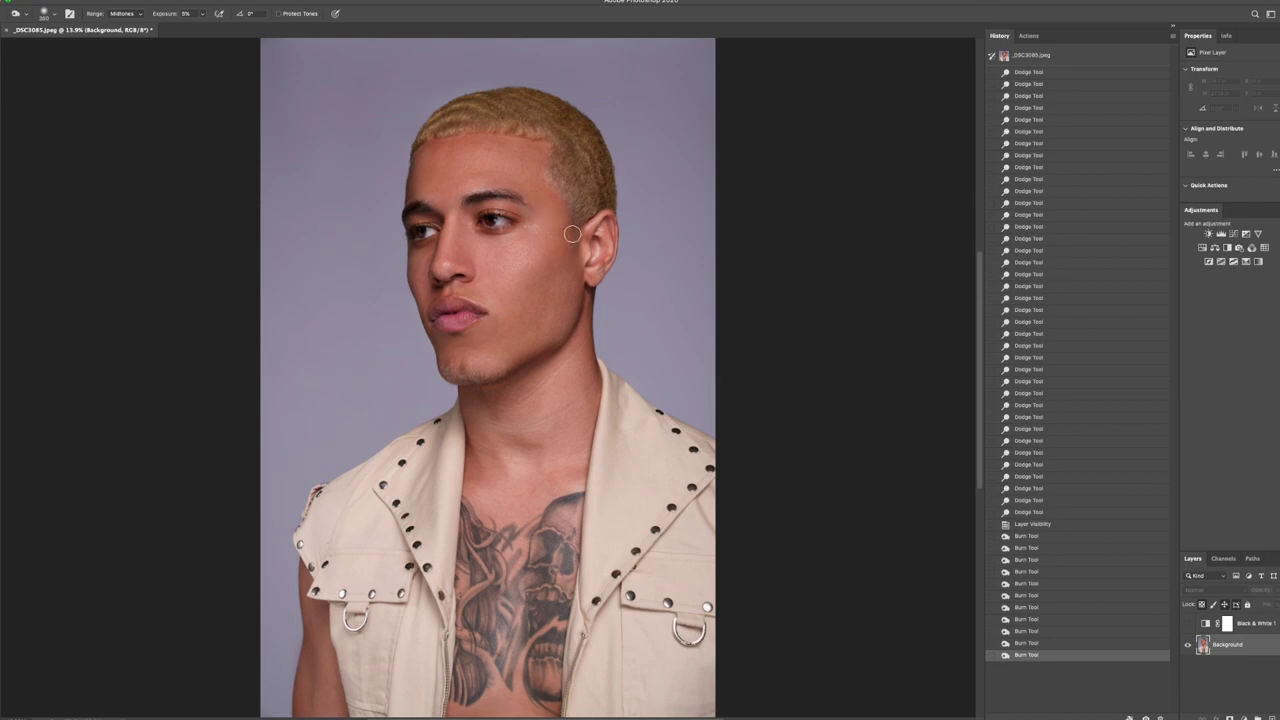
left_click_drag(573, 270, 496, 339)
Raise Burn exposure to 47% and burn stronger strokes on the jaw and cheek.
left_click(202, 14)
left_click_drag(213, 27, 222, 27)
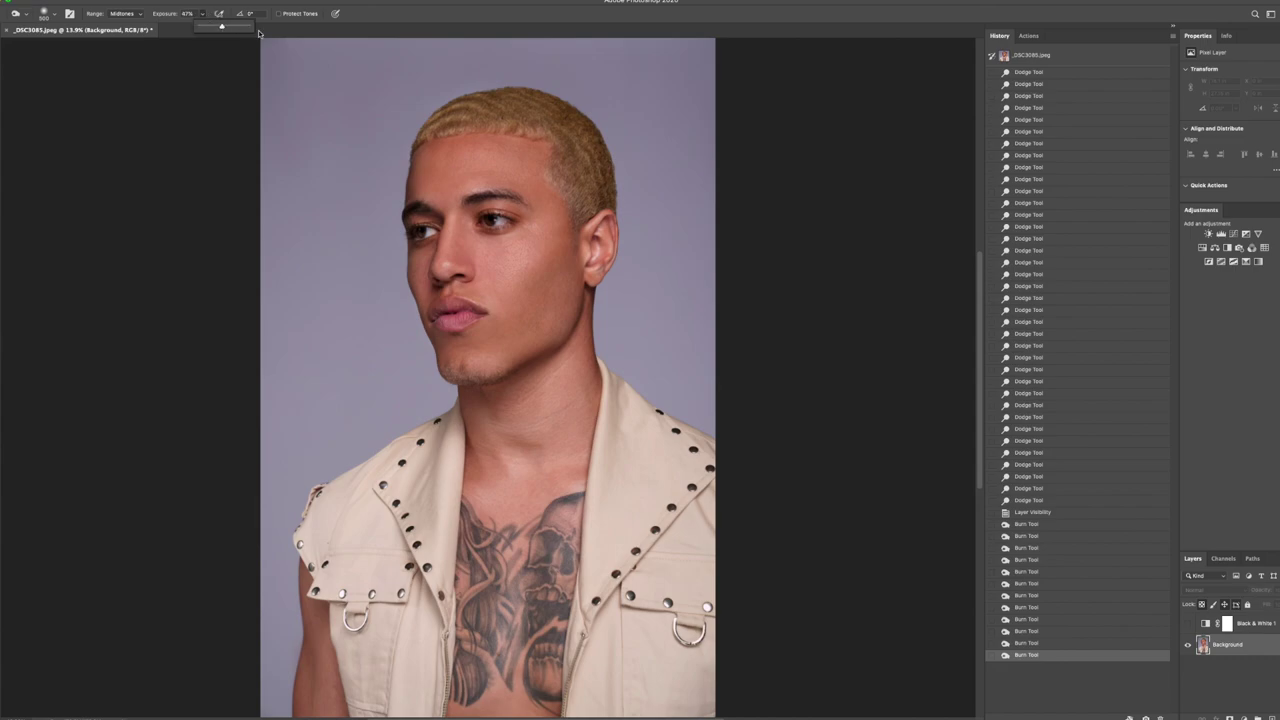
left_click(490, 268)
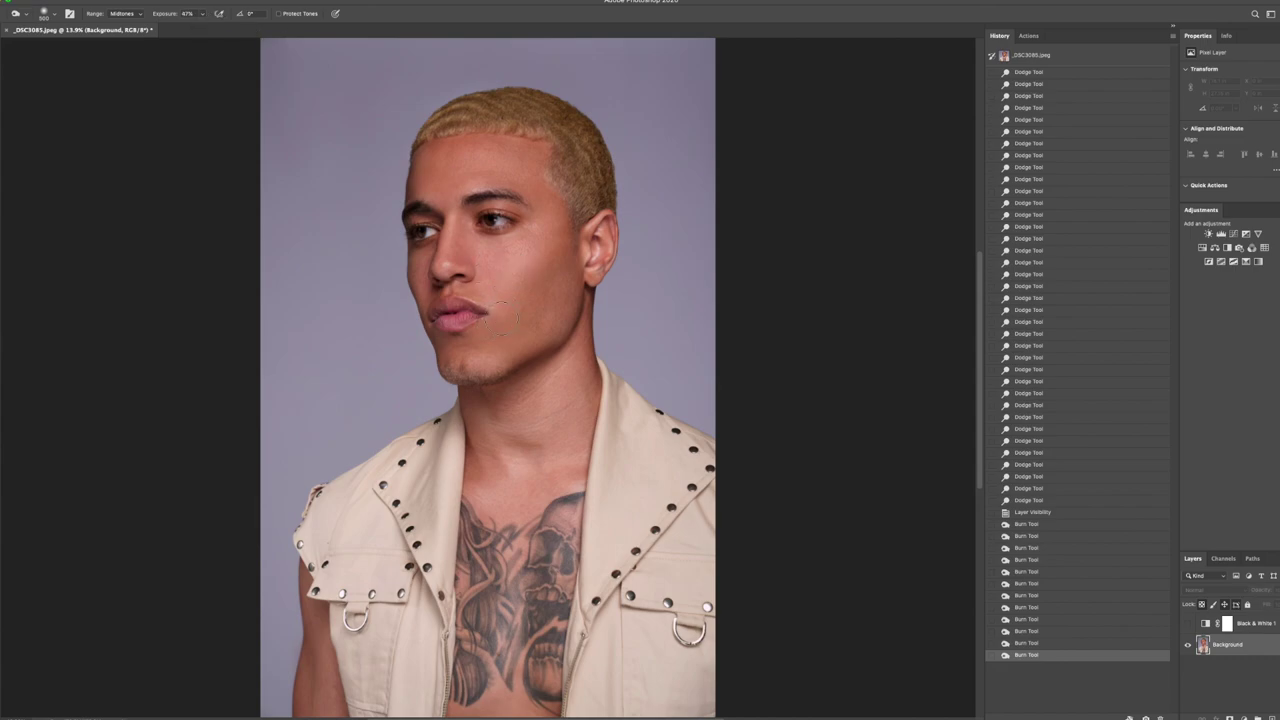
left_click_drag(547, 358, 512, 382)
left_click(548, 290)
left_click(1048, 621)
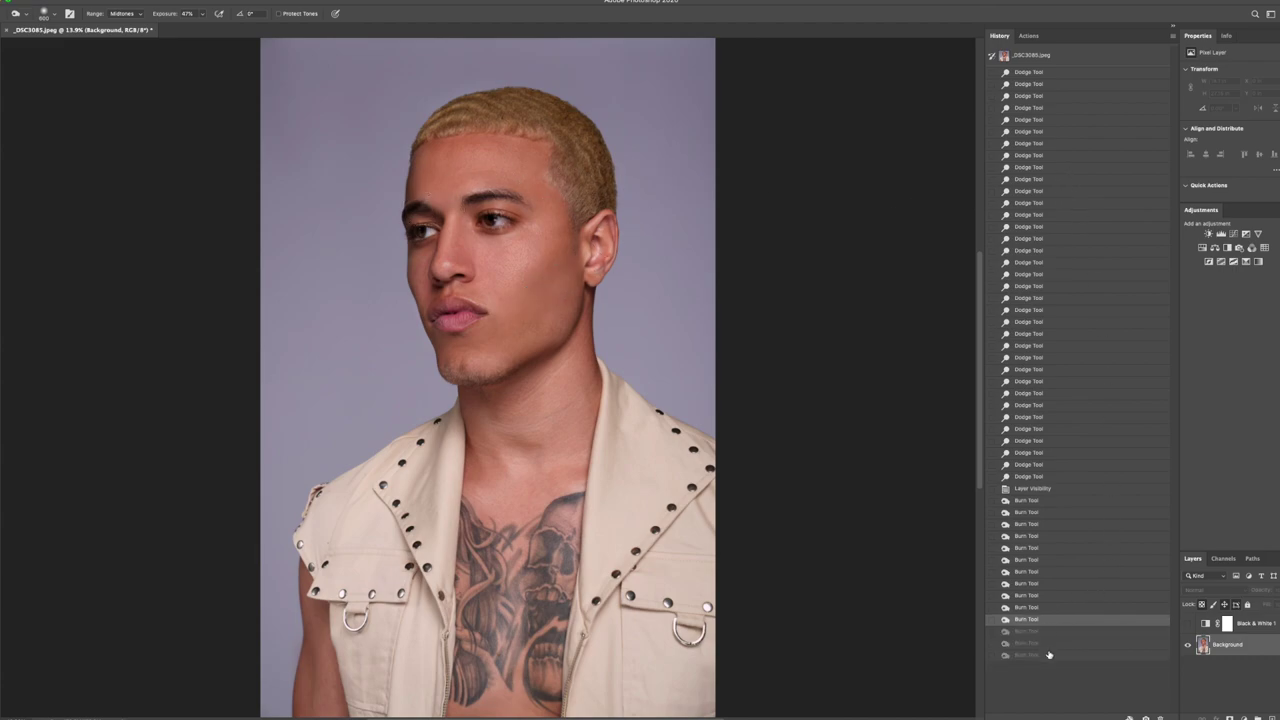
left_click(1049, 656)
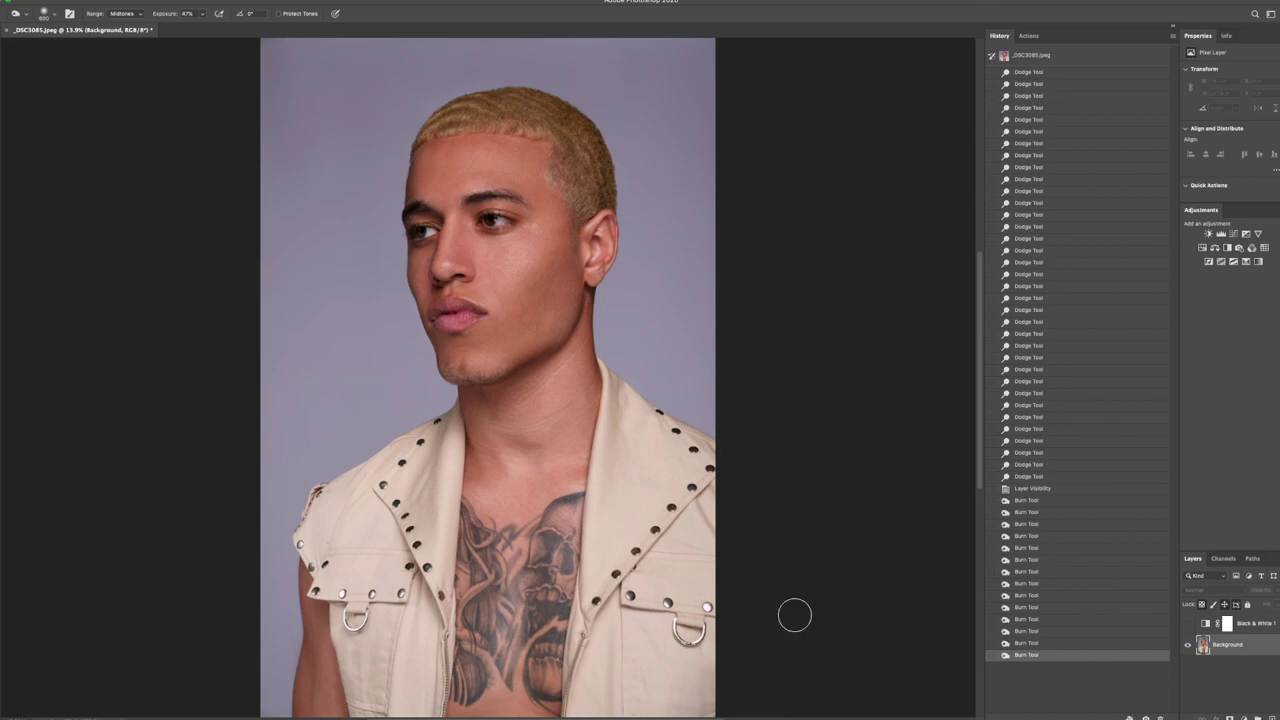
Switch to the Dodge Tool and lighten the area near the chin.
right_click(9, 250)
left_click(14, 254)
right_click(12, 252)
left_click(30, 244)
left_click(475, 327)
left_click(460, 345)
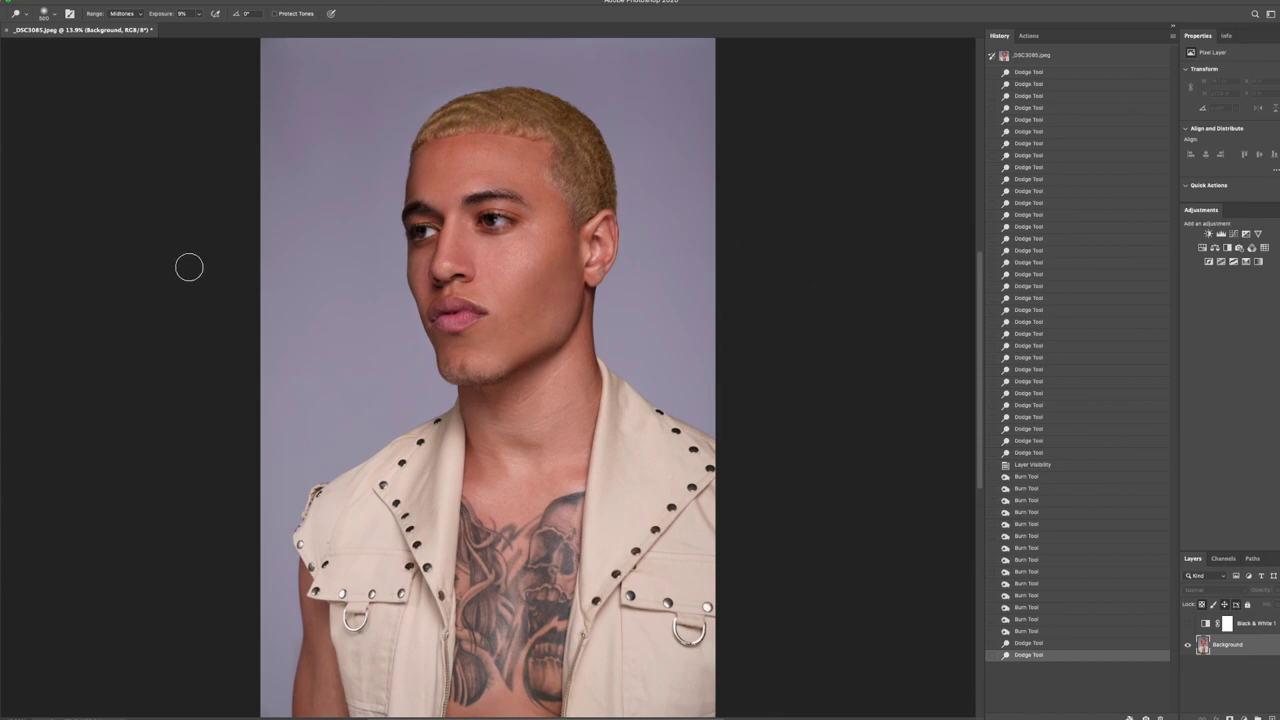
Patch blemishes on the neck and cheek with the Patch Tool.
right_click(2, 140)
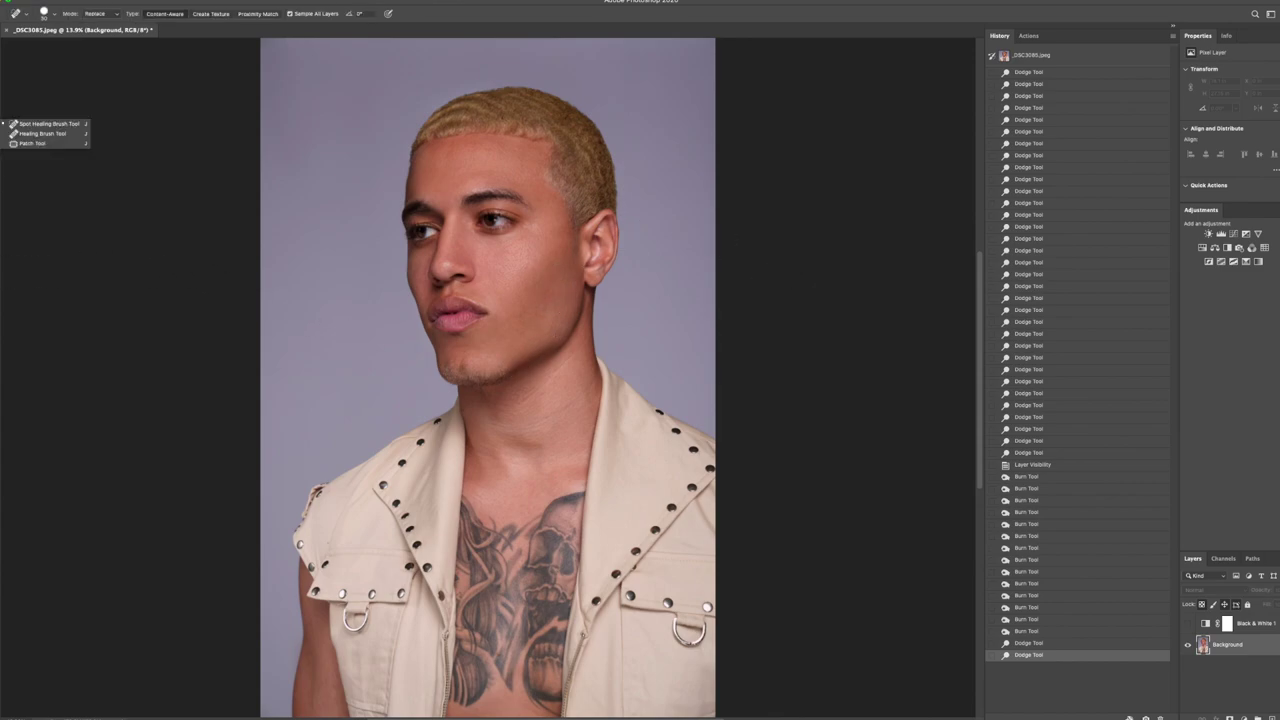
left_click(20, 143)
mouse_move(585, 358)
left_mouse_down()
mouse_move(556, 356)
mouse_move(524, 404)
mouse_move(563, 400)
left_mouse_up()
key("ctrl+d")
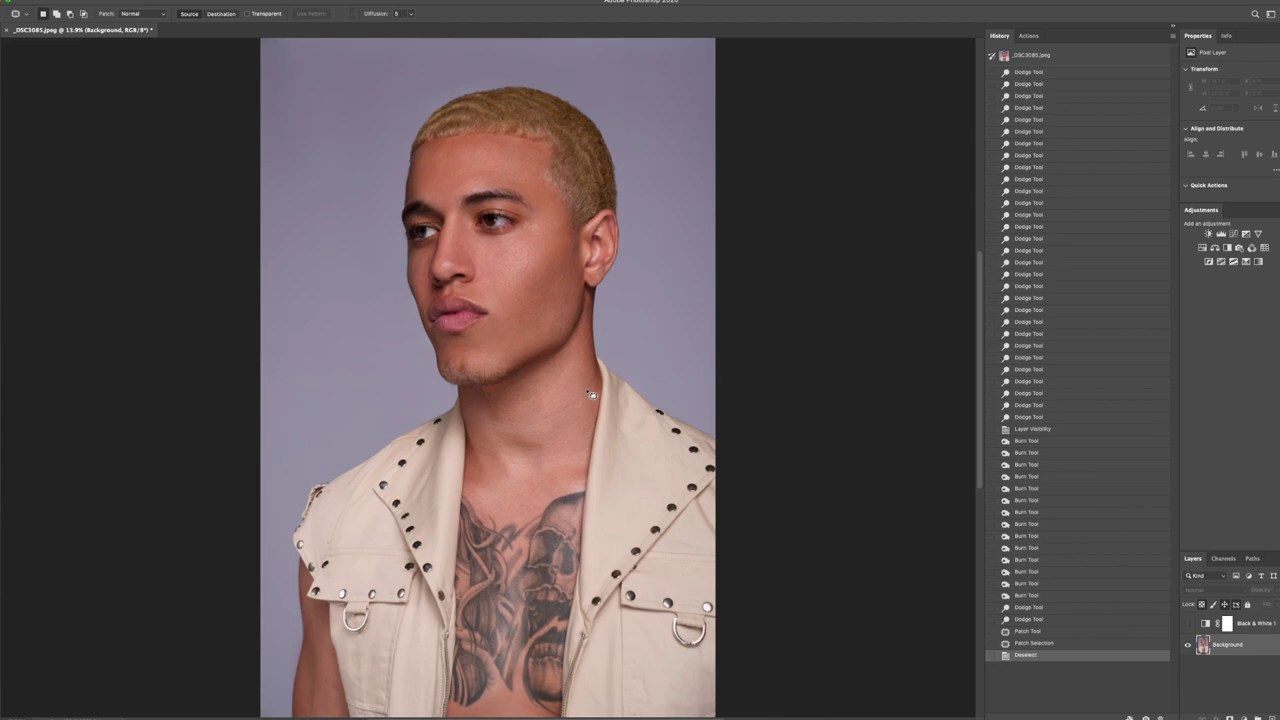
mouse_move(512, 330)
left_mouse_down()
mouse_move(538, 342)
mouse_move(556, 294)
mouse_move(523, 320)
mouse_move(518, 347)
left_mouse_up()
key("ctrl+d")
key("ctrl+d")
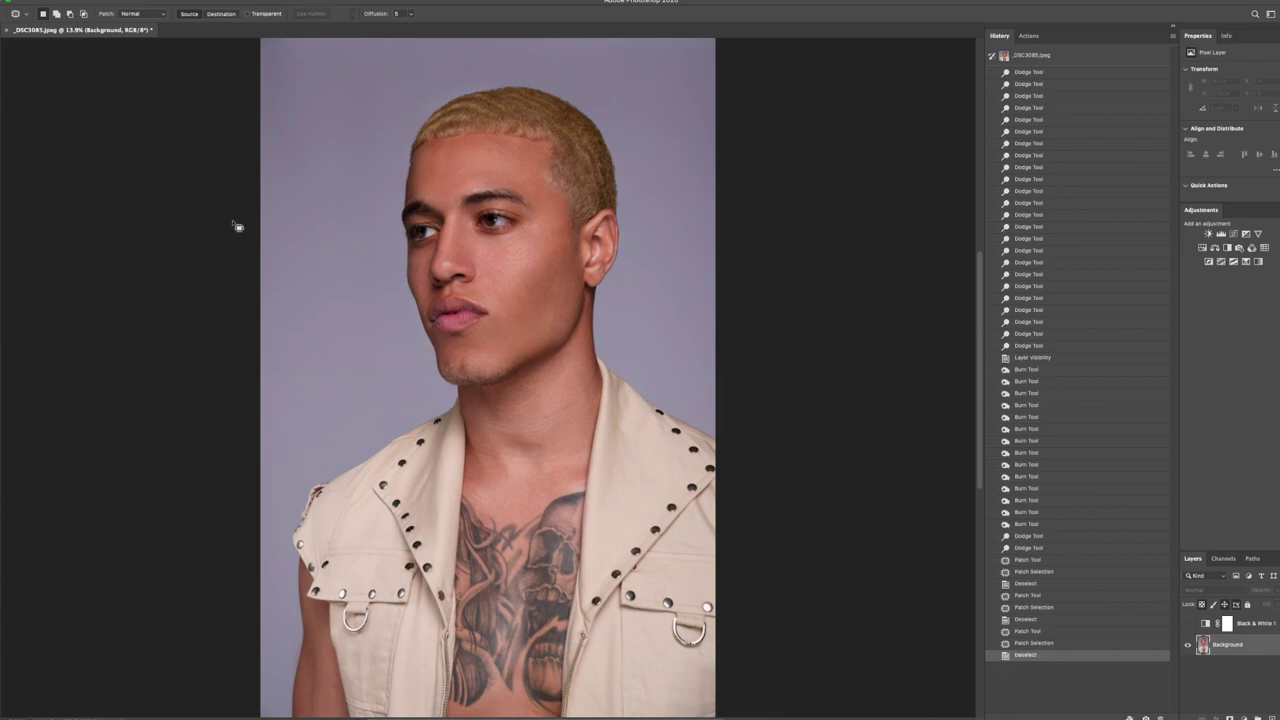
Dodge the hair edge above the ear and fit the photo on screen.
key("o")
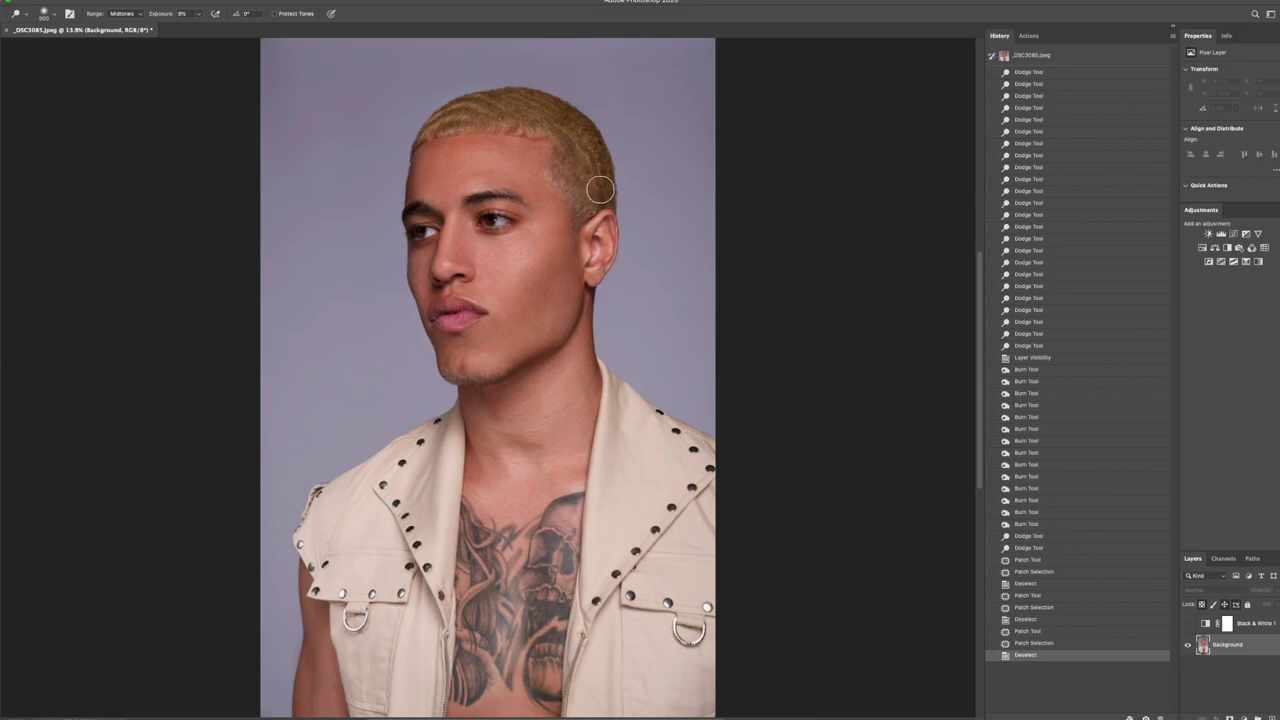
mouse_move(600, 189)
left_mouse_down()
mouse_move(614, 202)
mouse_move(589, 146)
mouse_move(612, 162)
mouse_move(545, 104)
left_mouse_up()
key("z")
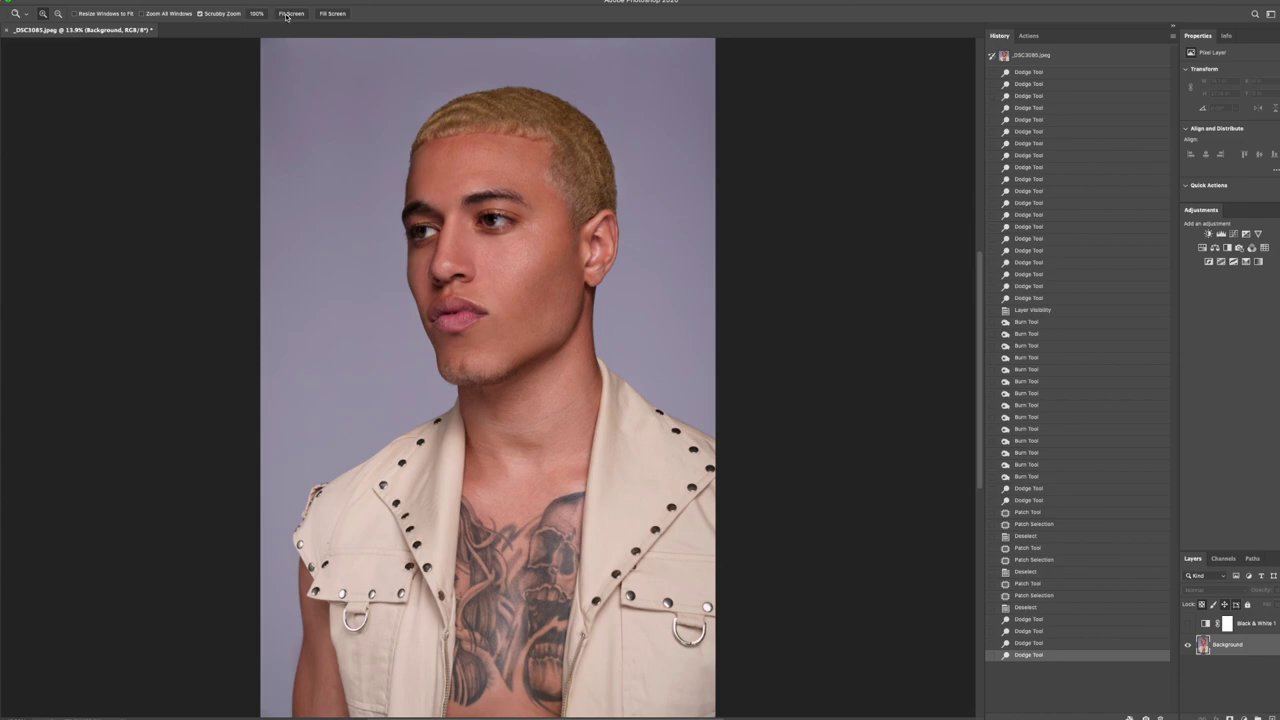
left_click(567, 337, "alt")
left_click_drag(567, 337, 563, 340)
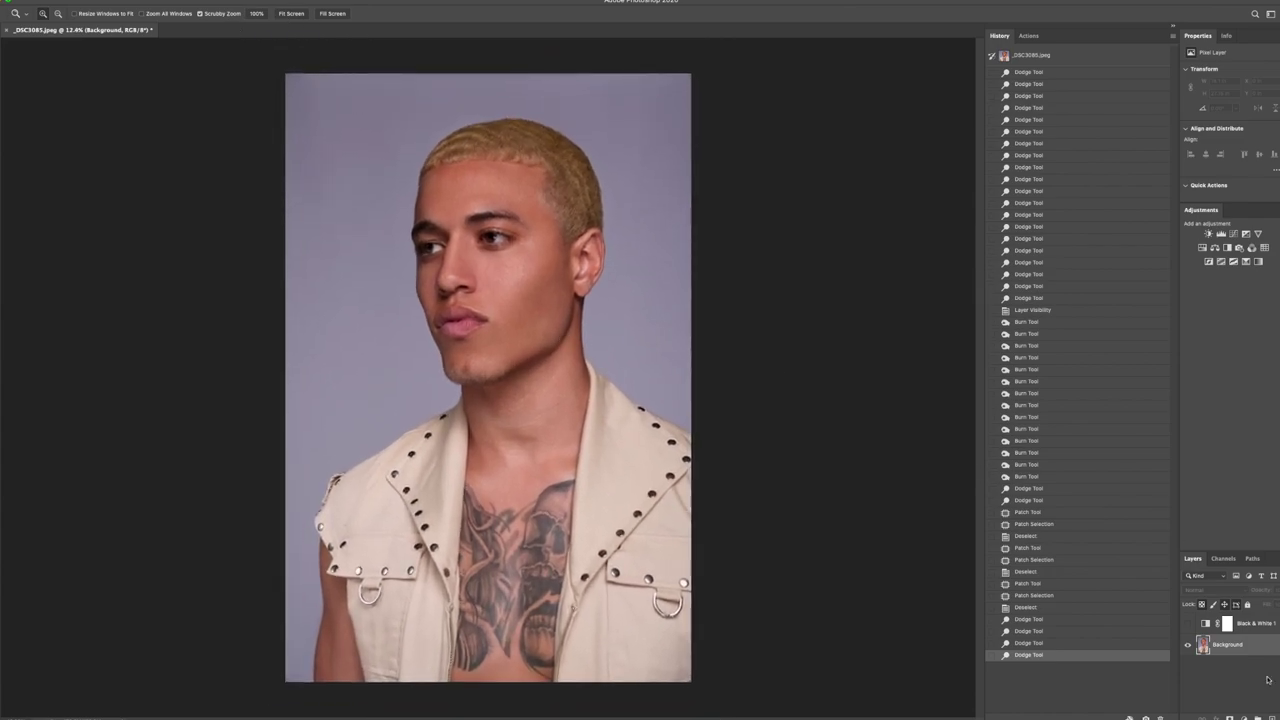
right_click(1240, 654)
Flatten the image, confirming to discard hidden layers.
left_click(1195, 690)
left_click(716, 219)
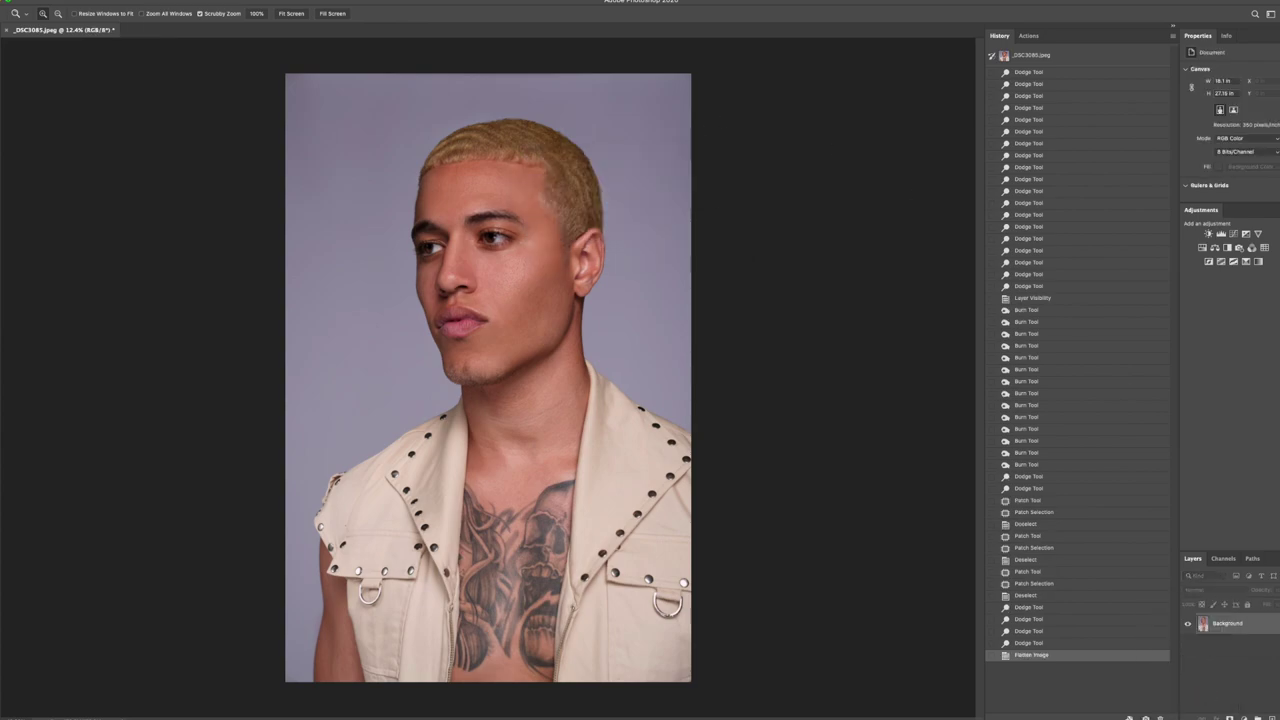
left_click(292, 13)
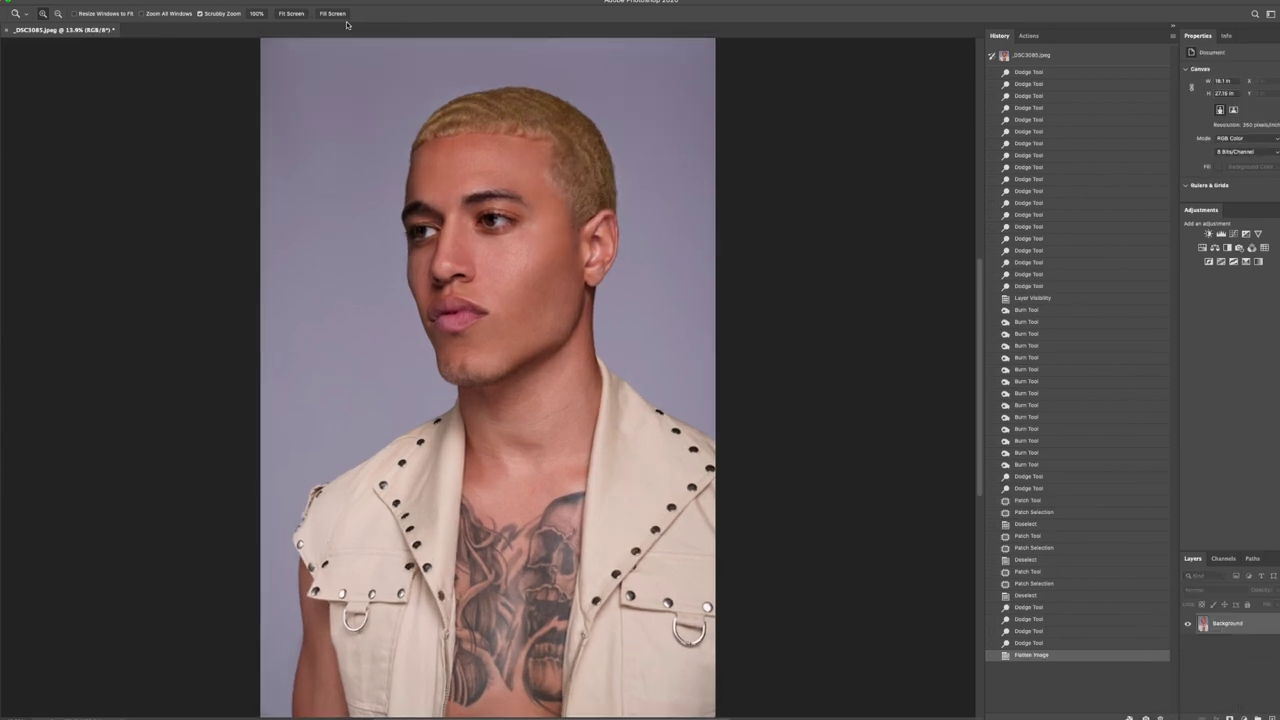
Play LUXURY SAND Action 1 to add the colour-grade adjustment layers.
left_click(1028, 35)
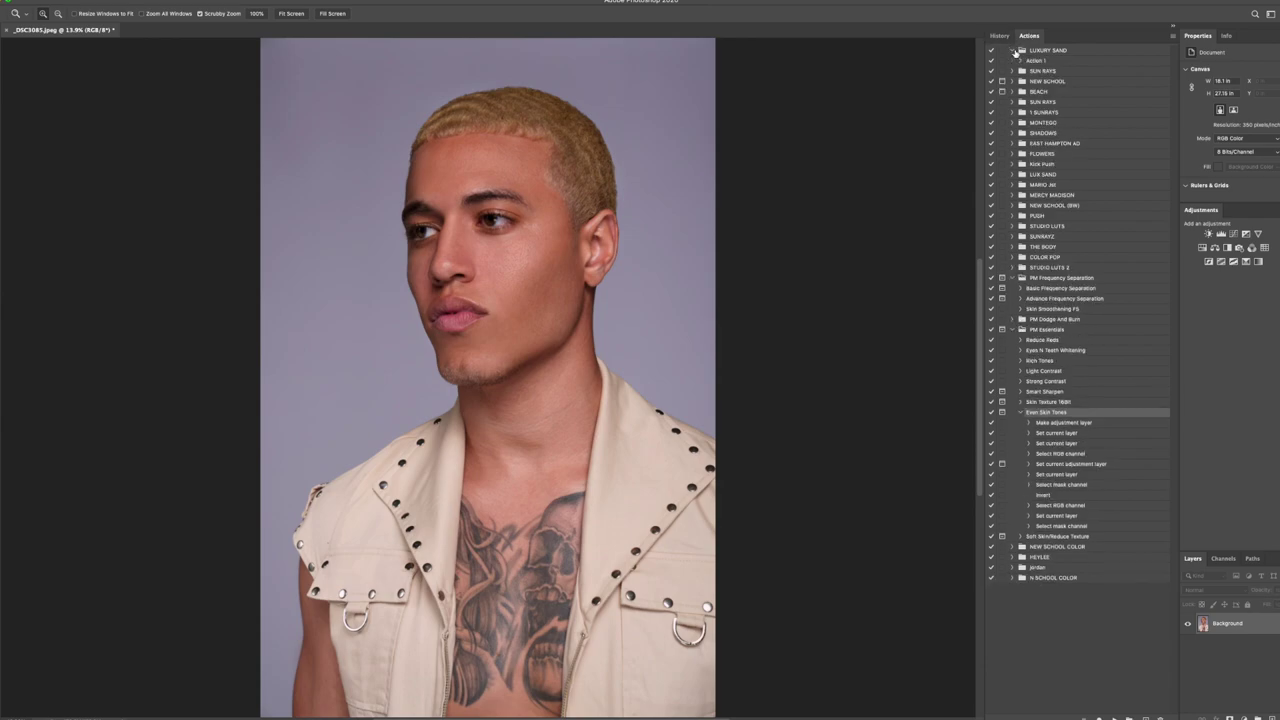
left_click(1033, 61)
left_click(1020, 61)
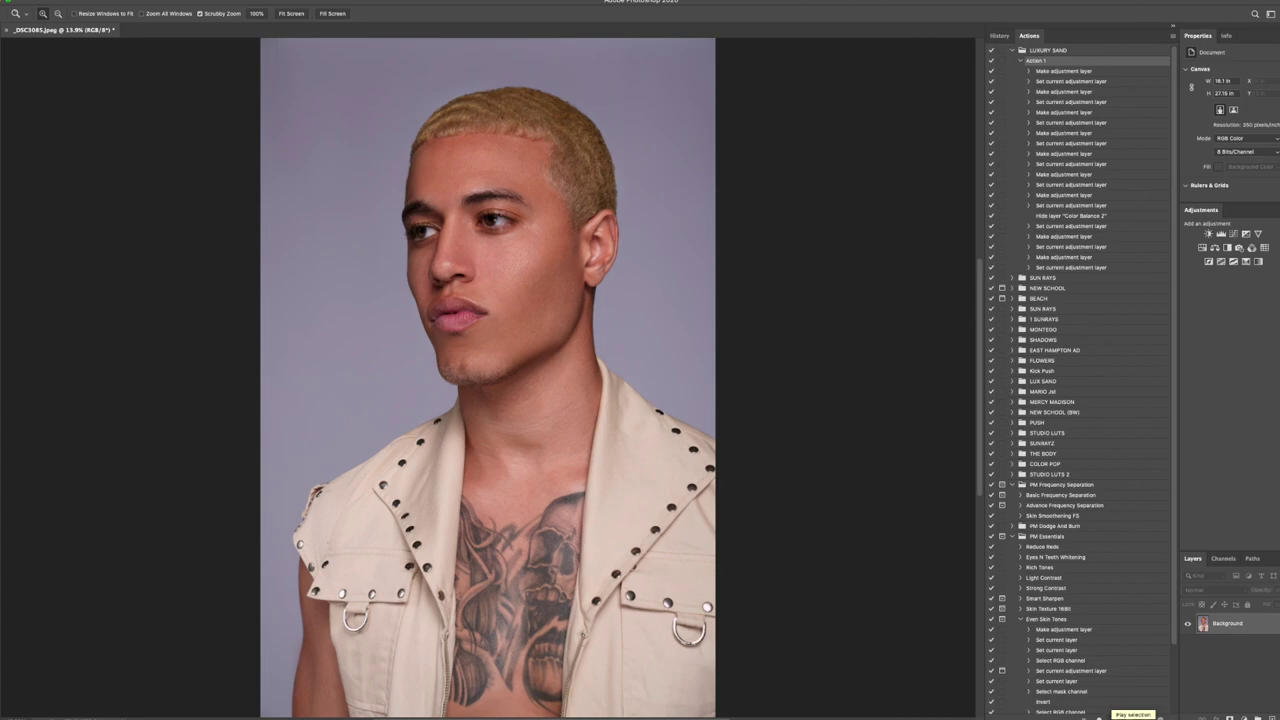
left_click(1099, 716)
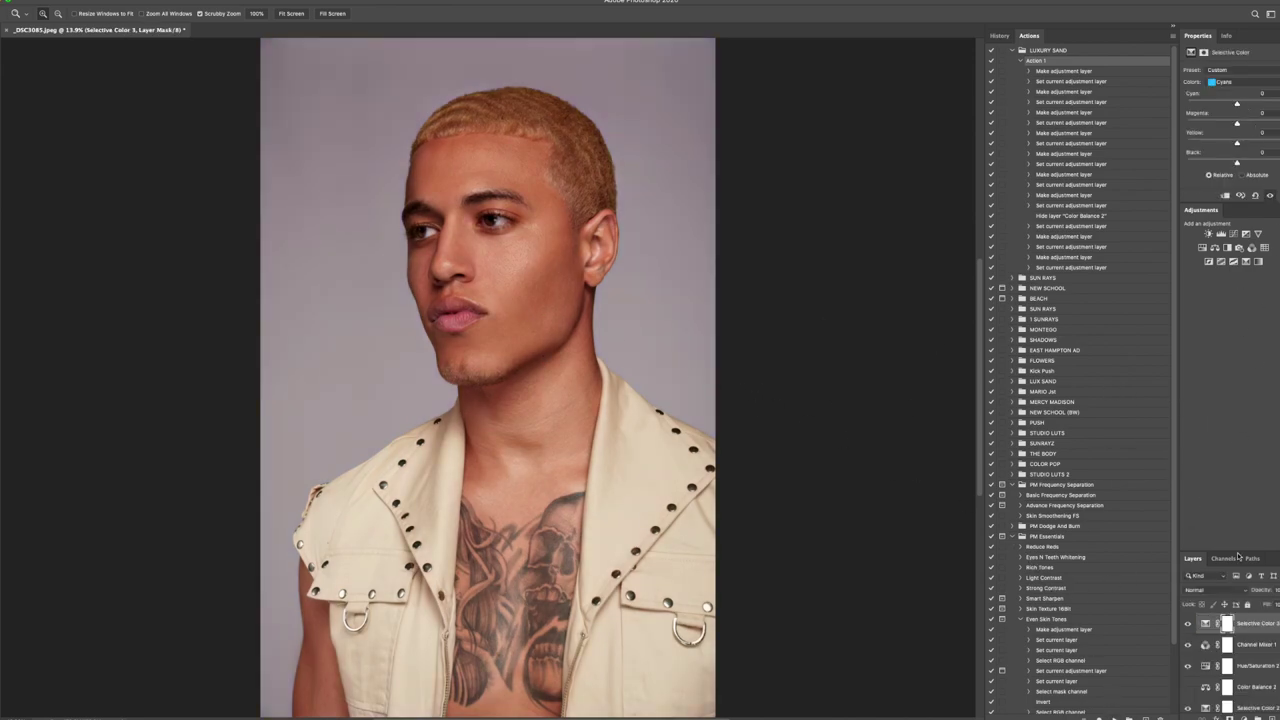
Hide Selective Color 3 and Channel Mixer 1, show Selective Color 2, and lift Curves to brighten.
left_click(1188, 624)
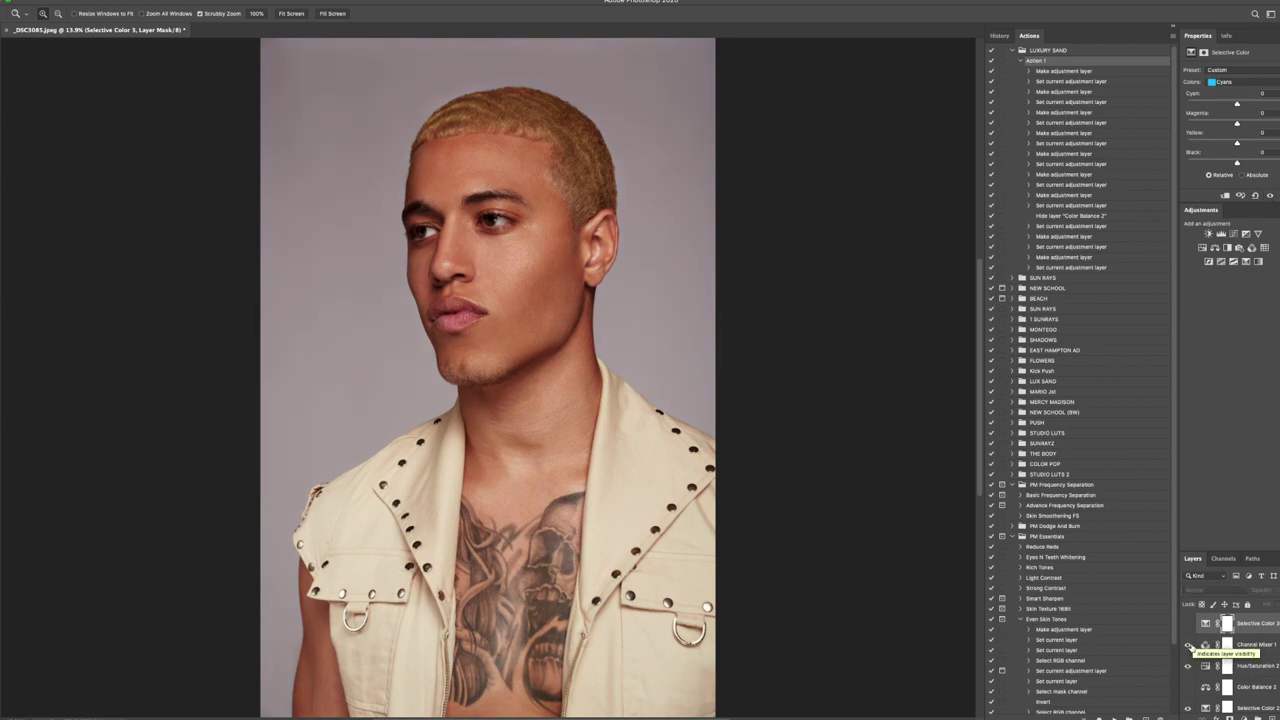
left_click(1188, 645)
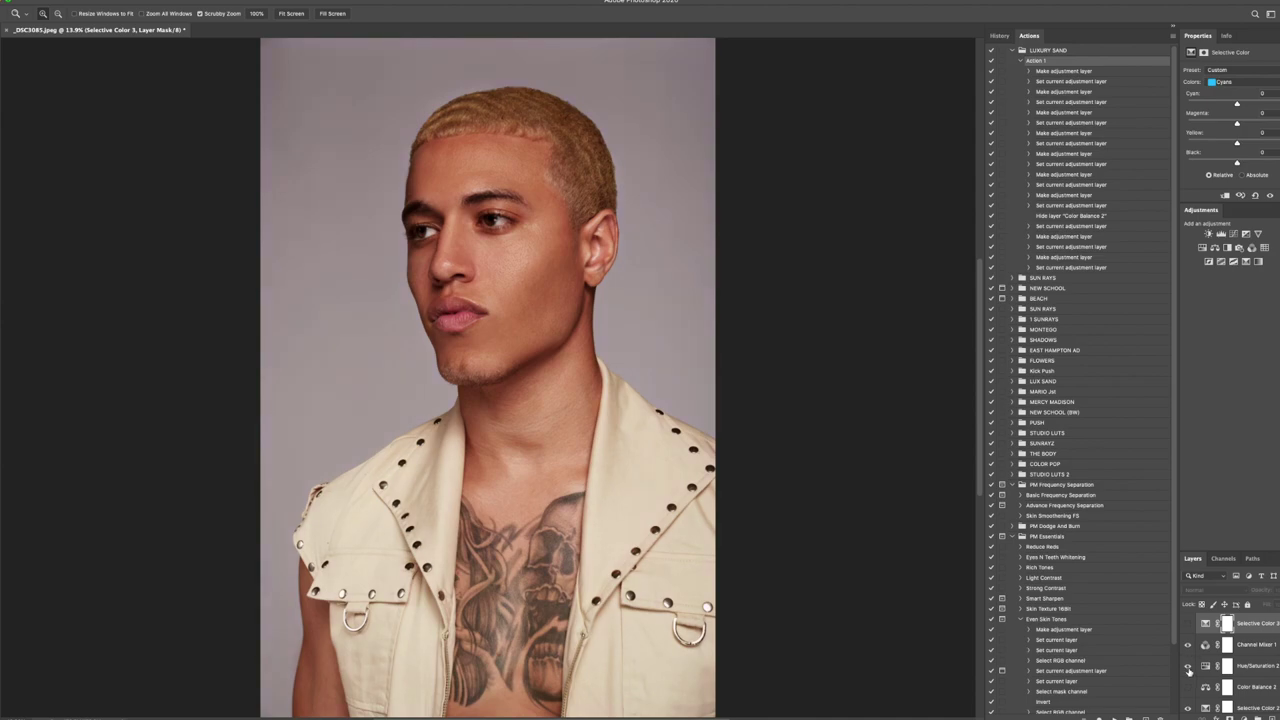
scroll(1193, 665, "down", 2)
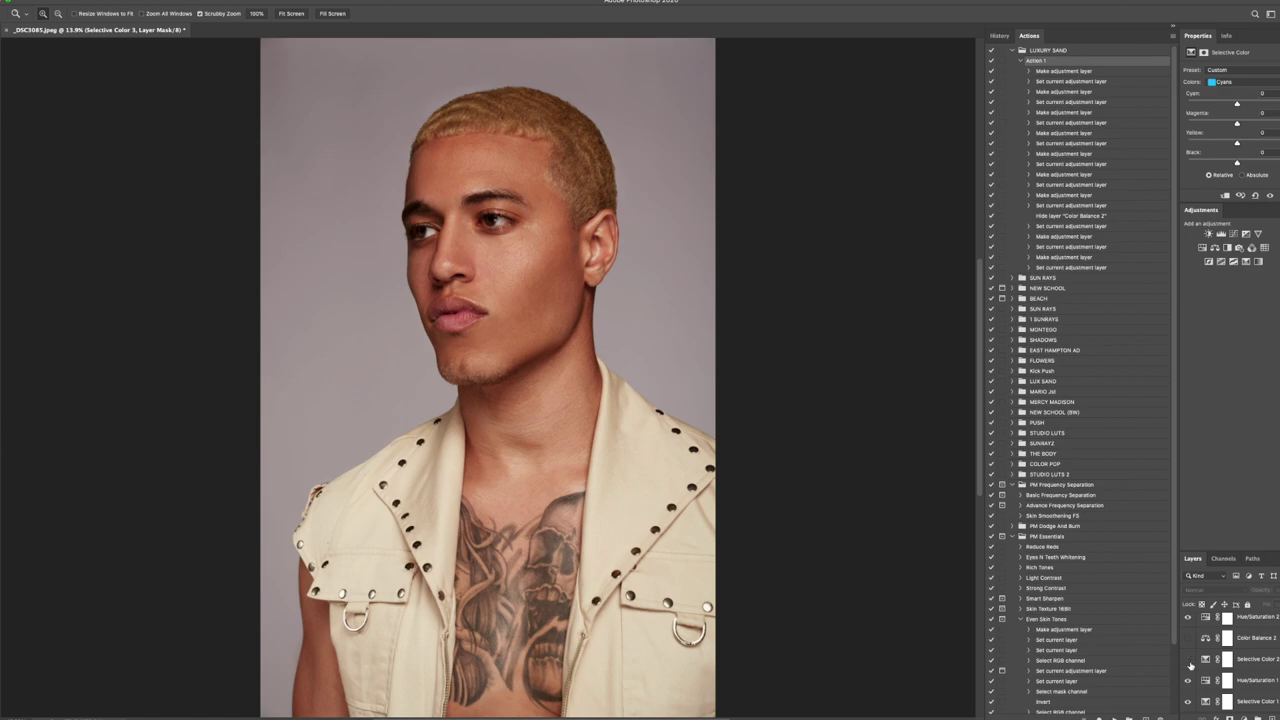
left_click(1189, 660)
scroll(1188, 683, "down", 2)
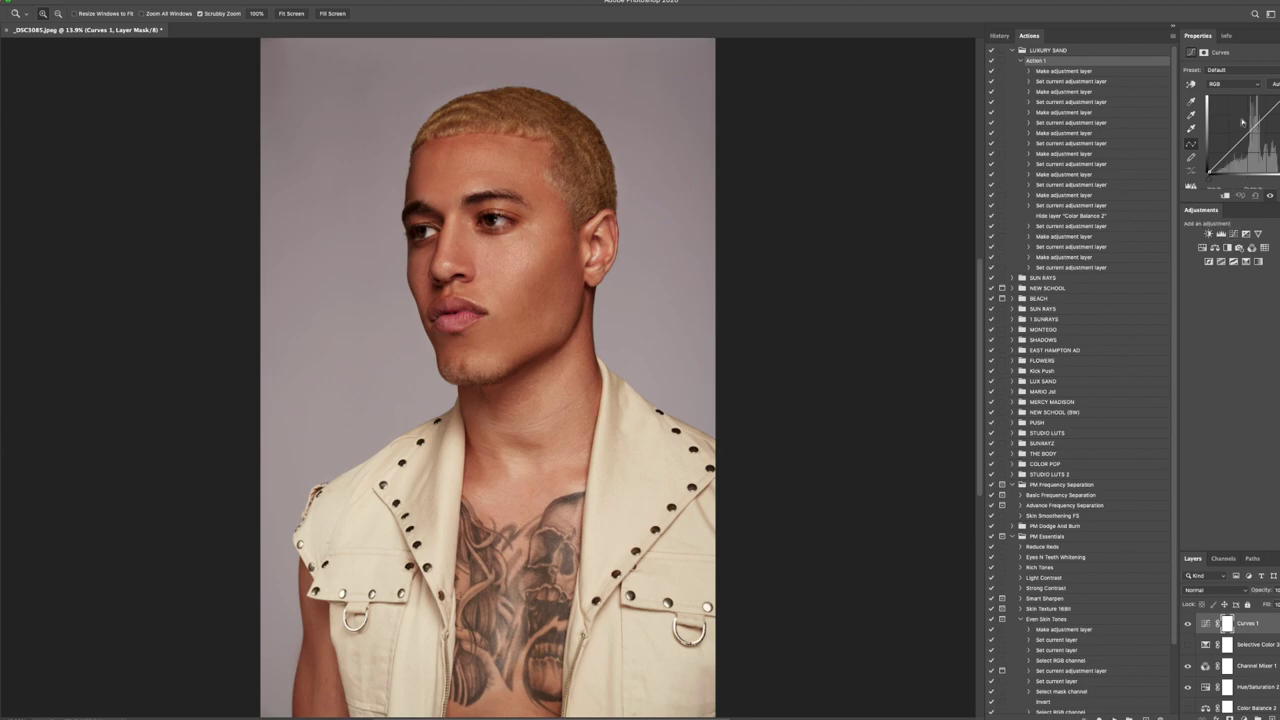
left_click_drag(1239, 142, 1236, 140)
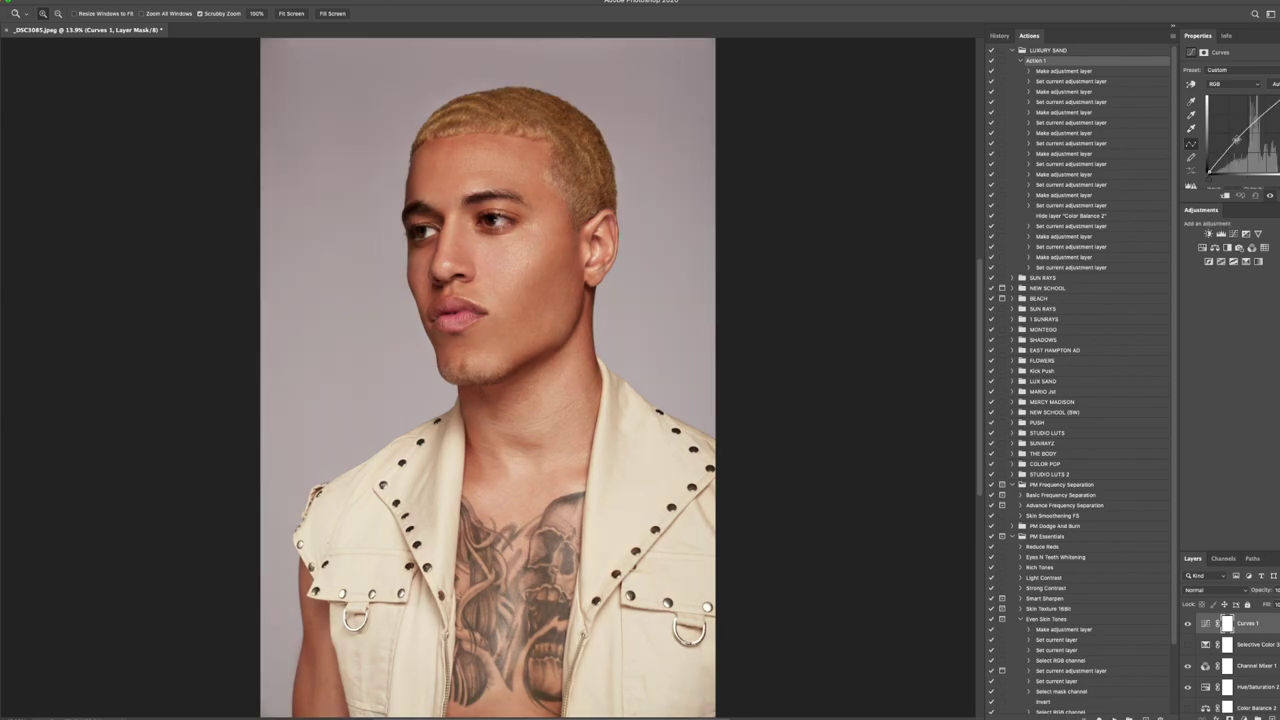
left_click_drag(475, 289, 468, 289)
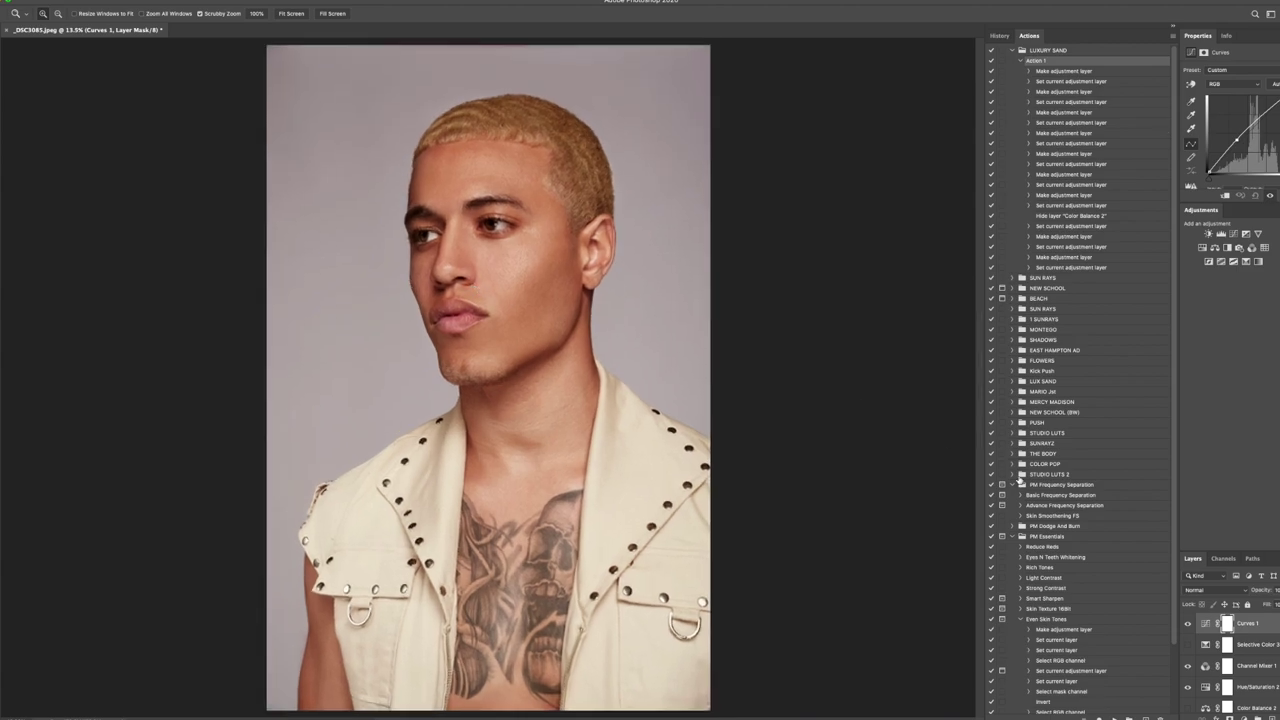
Add a Color Balance layer with midtones Yellow–Blue +7 and Cyan–Red -7.
left_click(1215, 247)
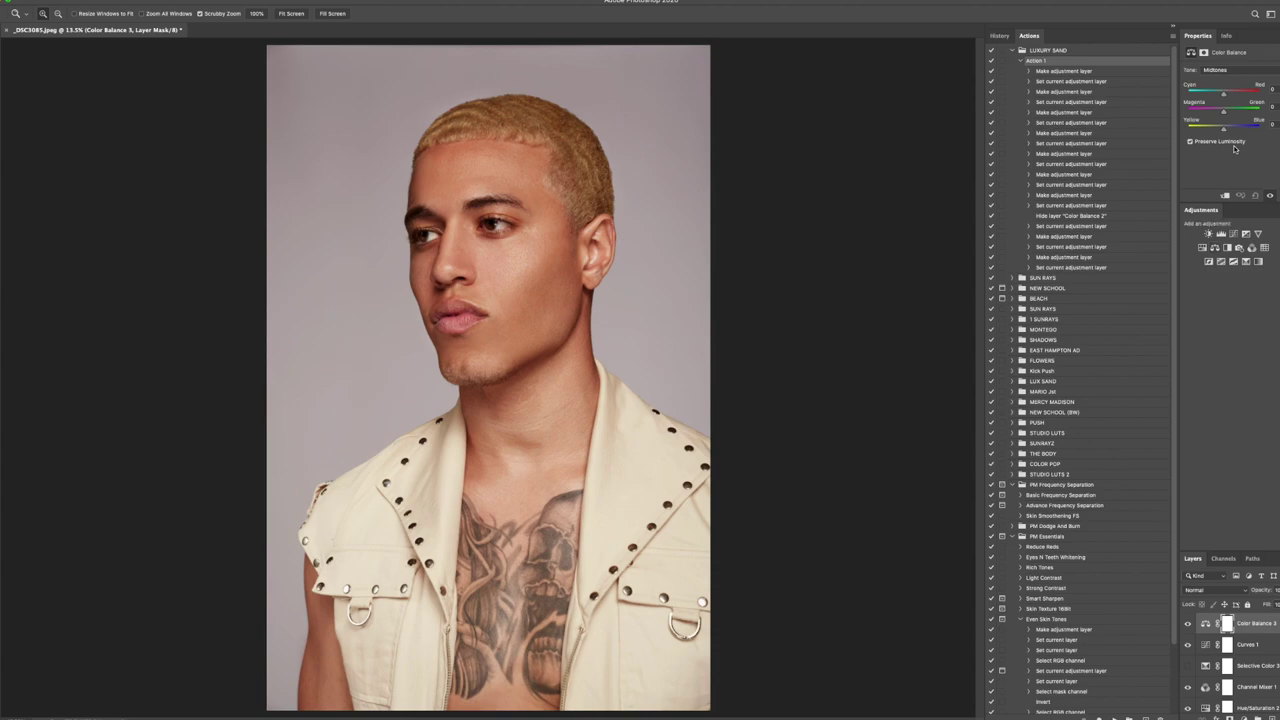
left_click_drag(1226, 131, 1219, 96)
left_click_drag(615, 327, 580, 327)
left_click(291, 13)
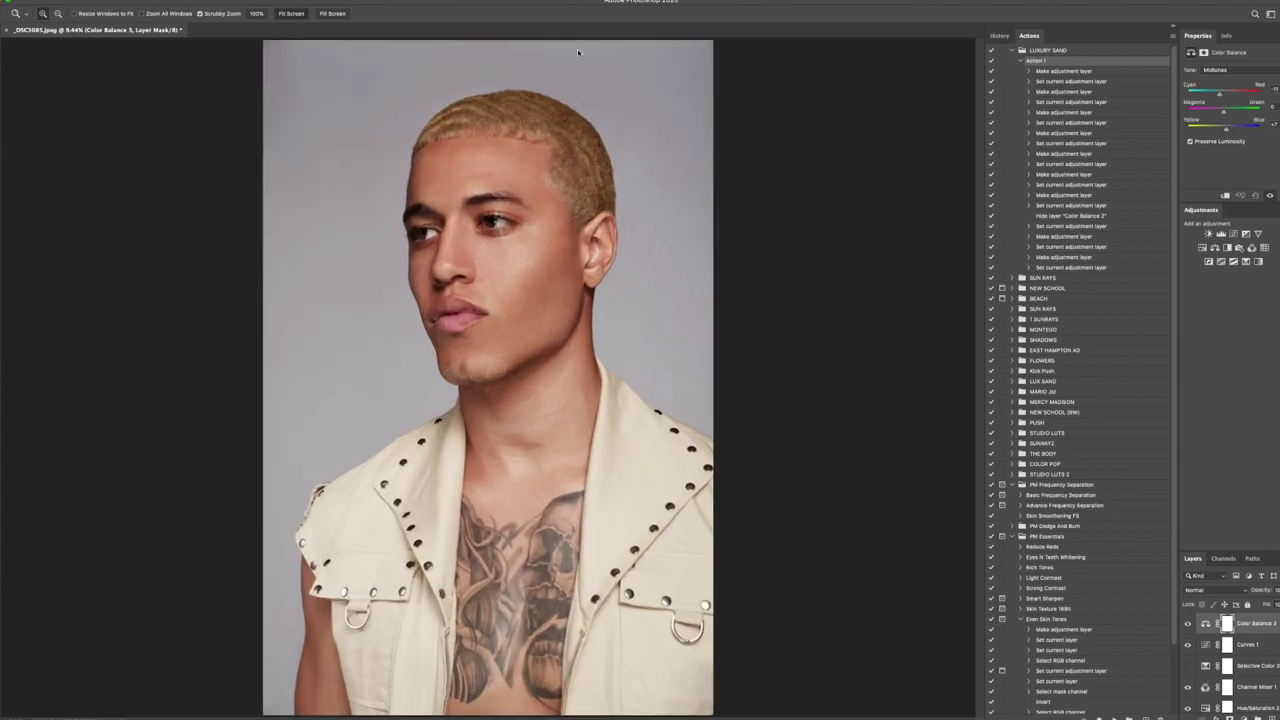
left_click(999, 35)
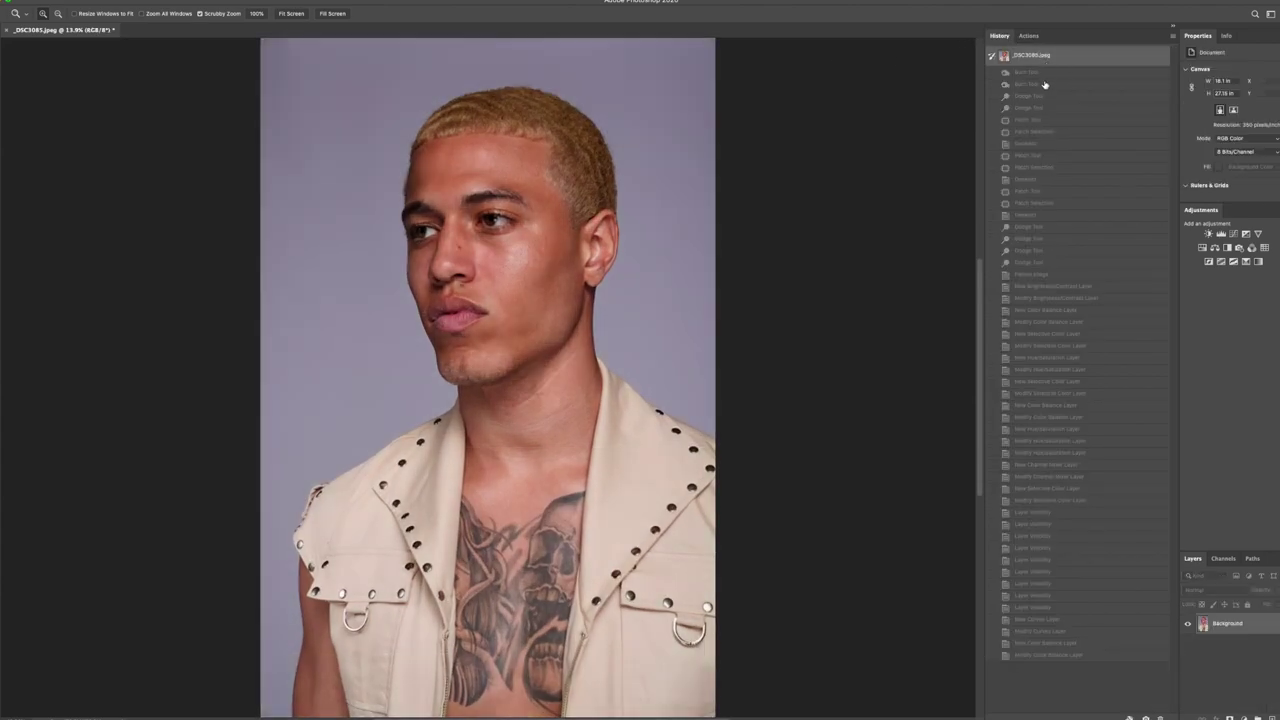
Back at the latest state, add a Brightness/Contrast layer with slightly lowered contrast.
left_click(1087, 656)
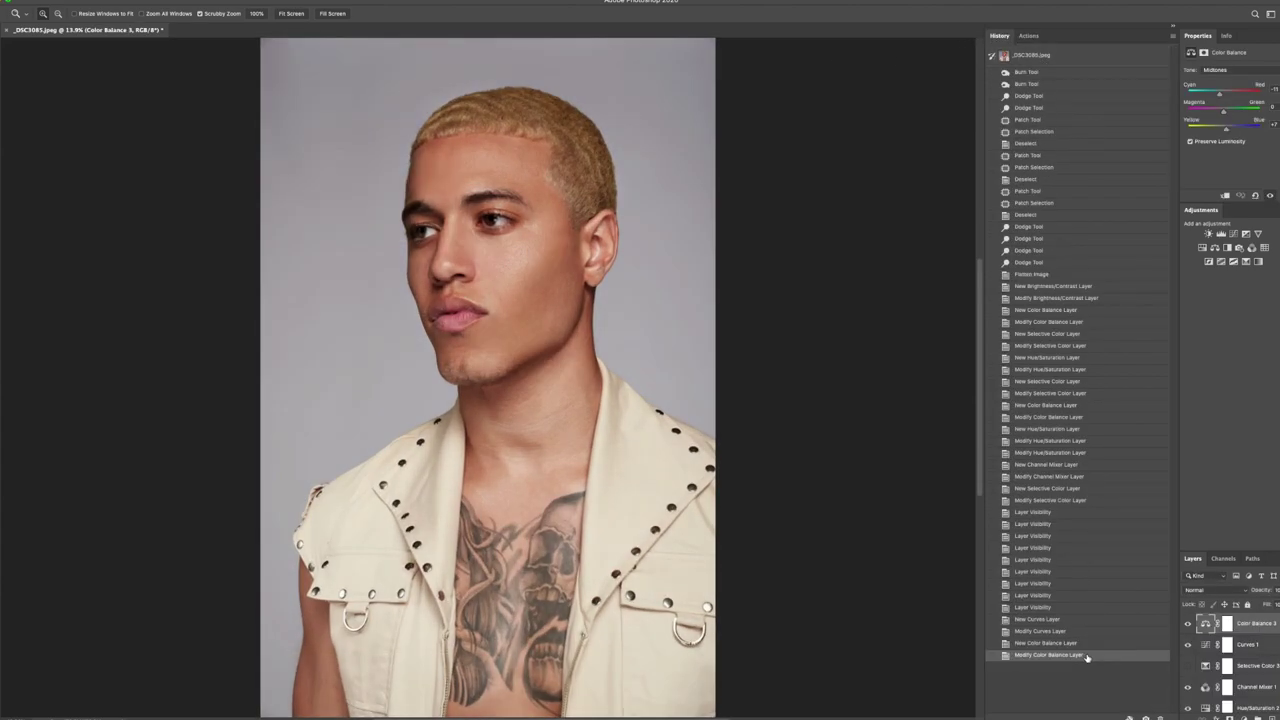
left_click(1208, 233)
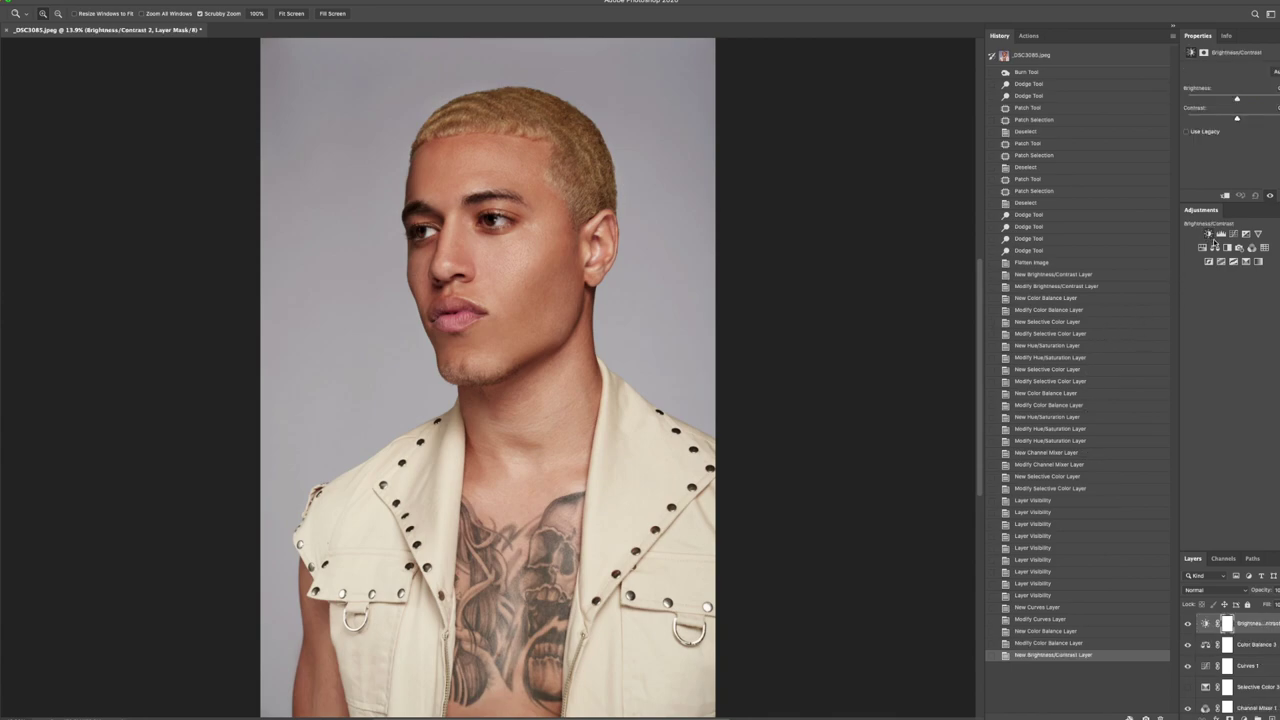
left_click_drag(1240, 119, 1244, 120)
Flatten the image into one Background layer, discarding hidden layers.
key("o")
scroll(1230, 660, "down", 3)
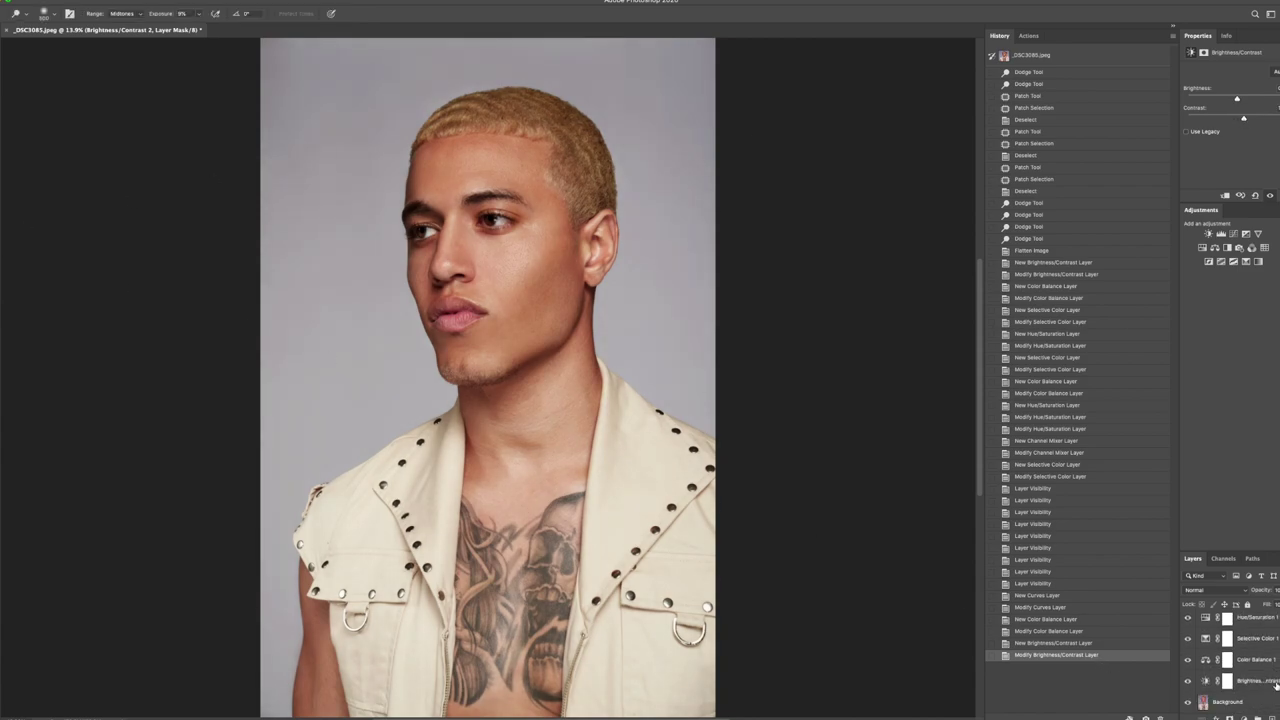
right_click(1238, 700)
left_click(1236, 692)
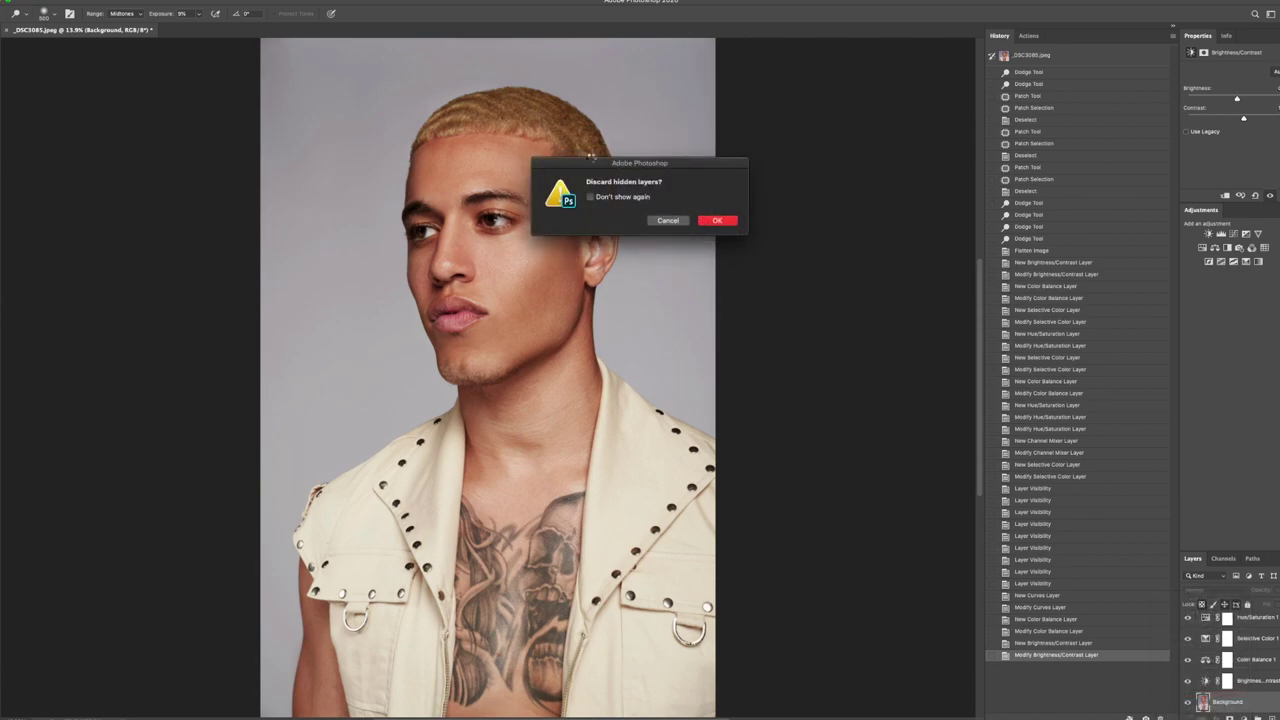
left_click(706, 218)
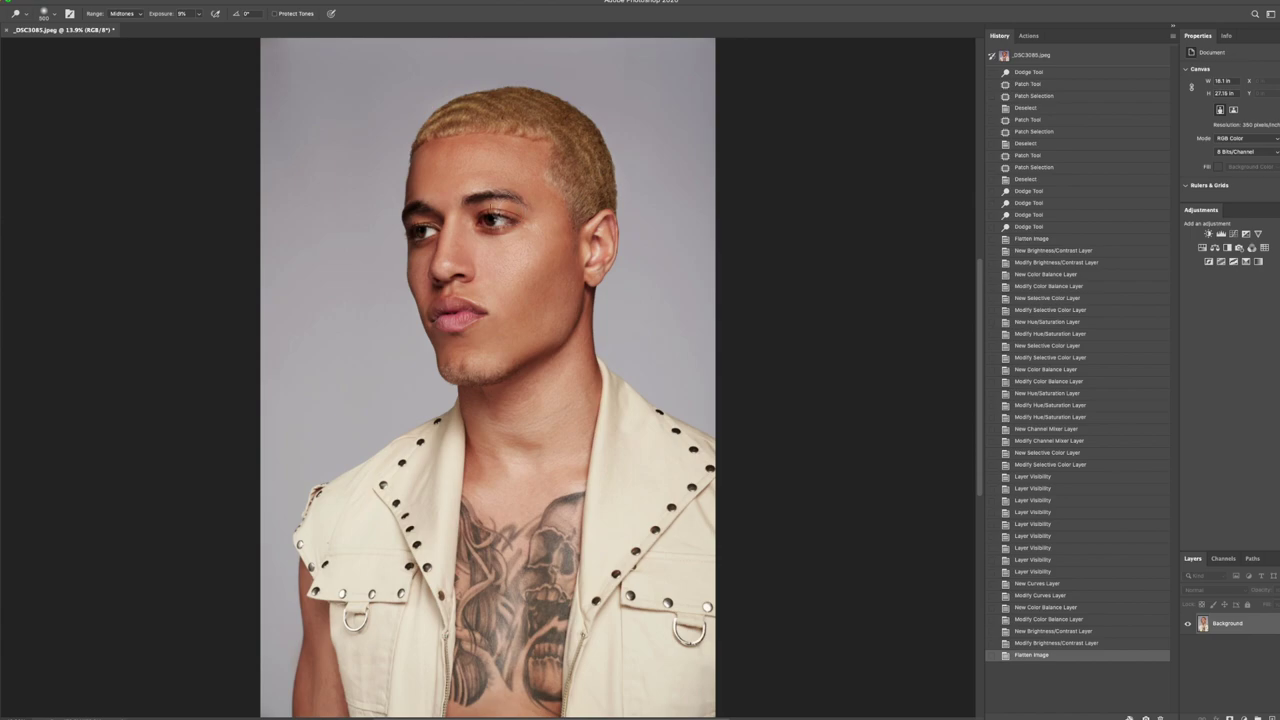
Dodge the skin under the eye to lighten it.
left_click_drag(460, 185, 490, 220)
mouse_move(482, 214)
left_mouse_down()
mouse_move(502, 214)
mouse_move(482, 217)
left_mouse_up()
left_click(484, 218)
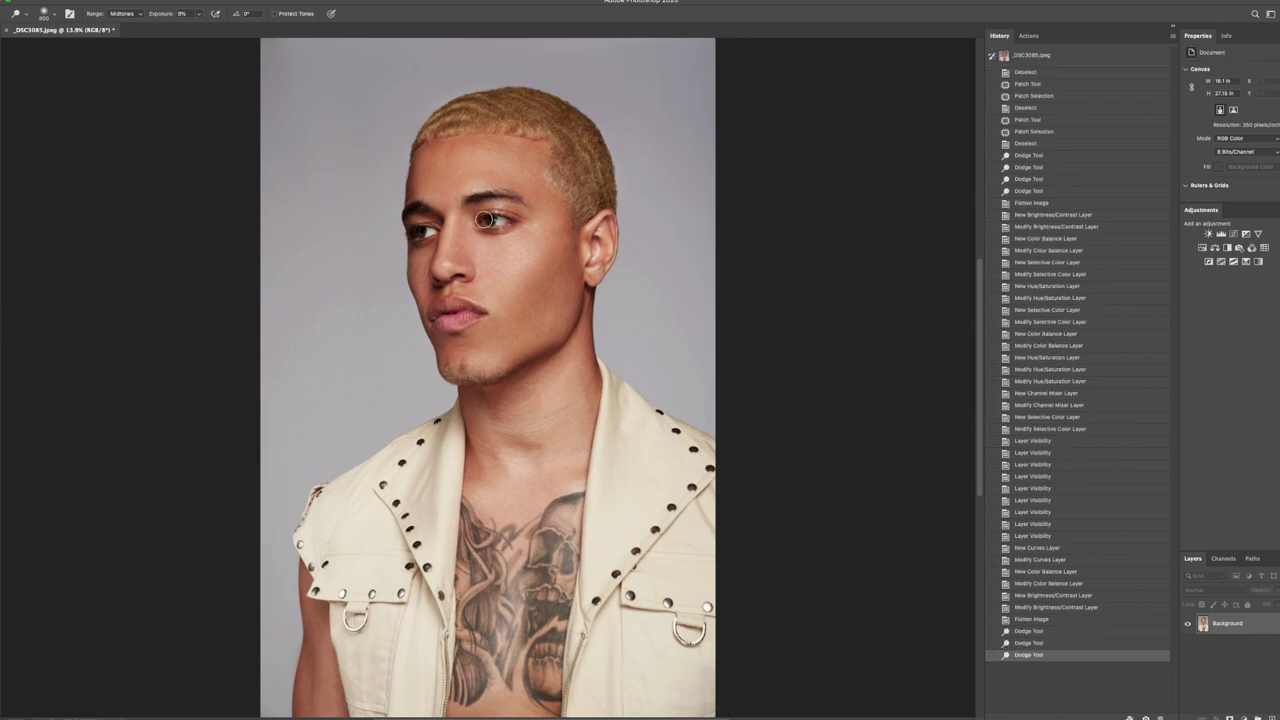
At 18% Dodge exposure, brighten the eye corner and right eye, adjusting brush size.
left_click(199, 17)
left_click_drag(199, 26, 204, 26)
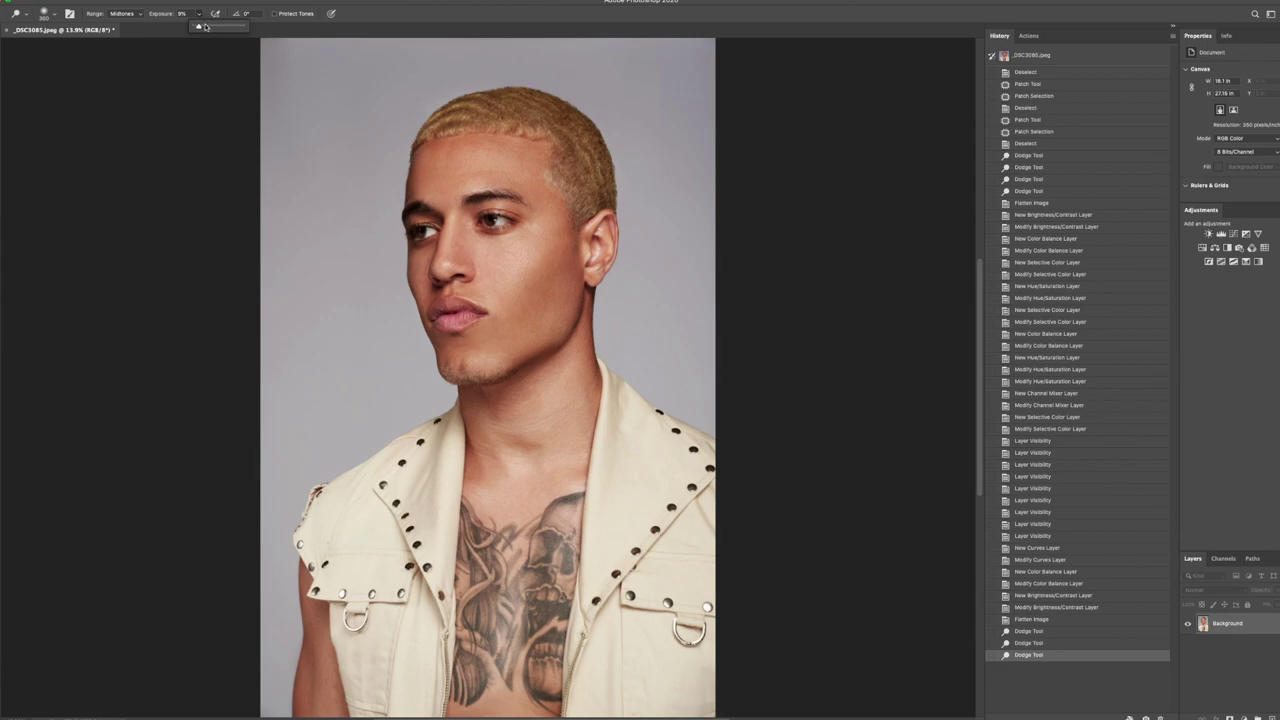
left_click(420, 232)
left_click(418, 231)
left_click(425, 232)
key("bracketleft")
key("bracketleft")
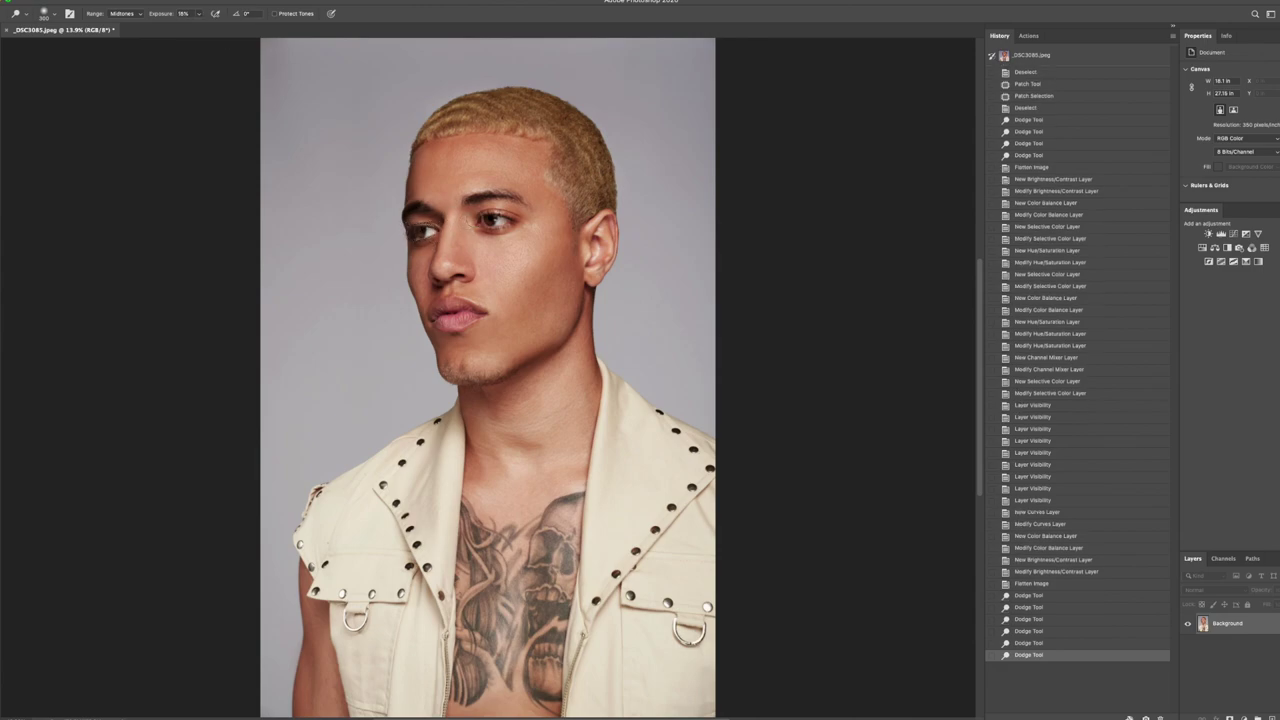
left_click(490, 218)
left_click(484, 220)
key("bracketright")
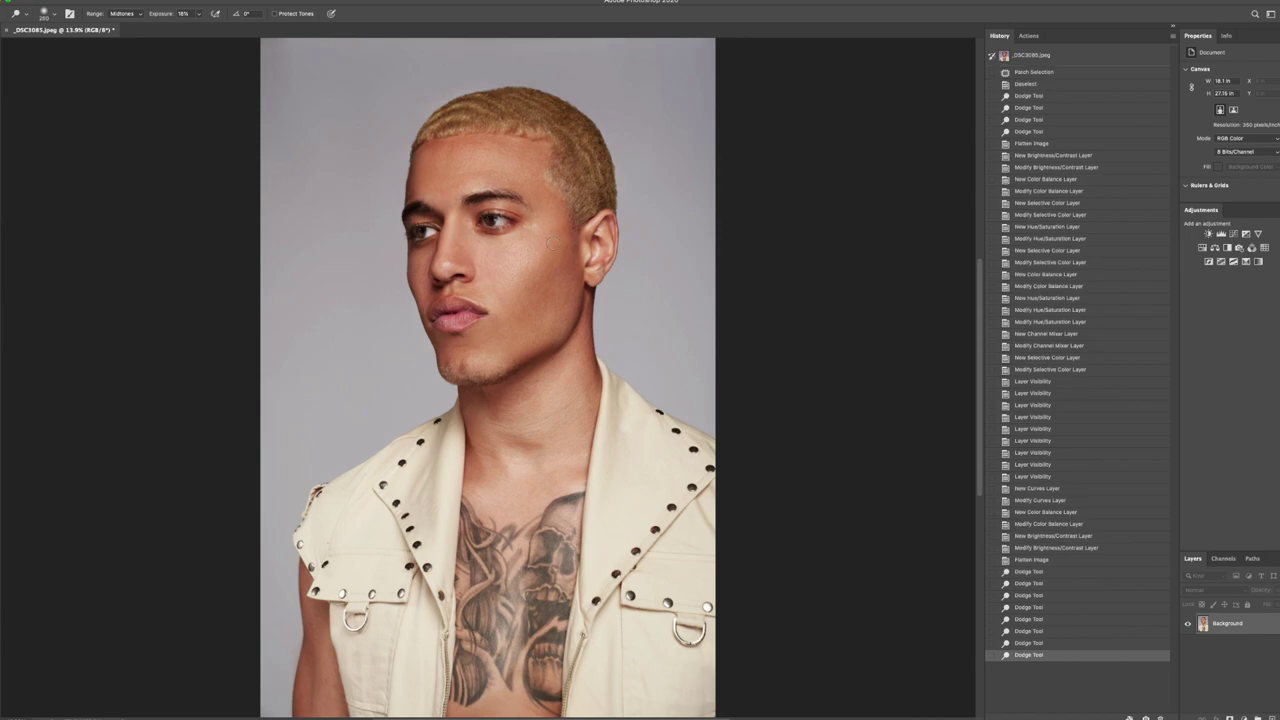
left_click(501, 272)
Compare the original photo with the latest edit, zooming on the eye and then fitting the view.
key("z")
left_click_drag(569, 274, 546, 290)
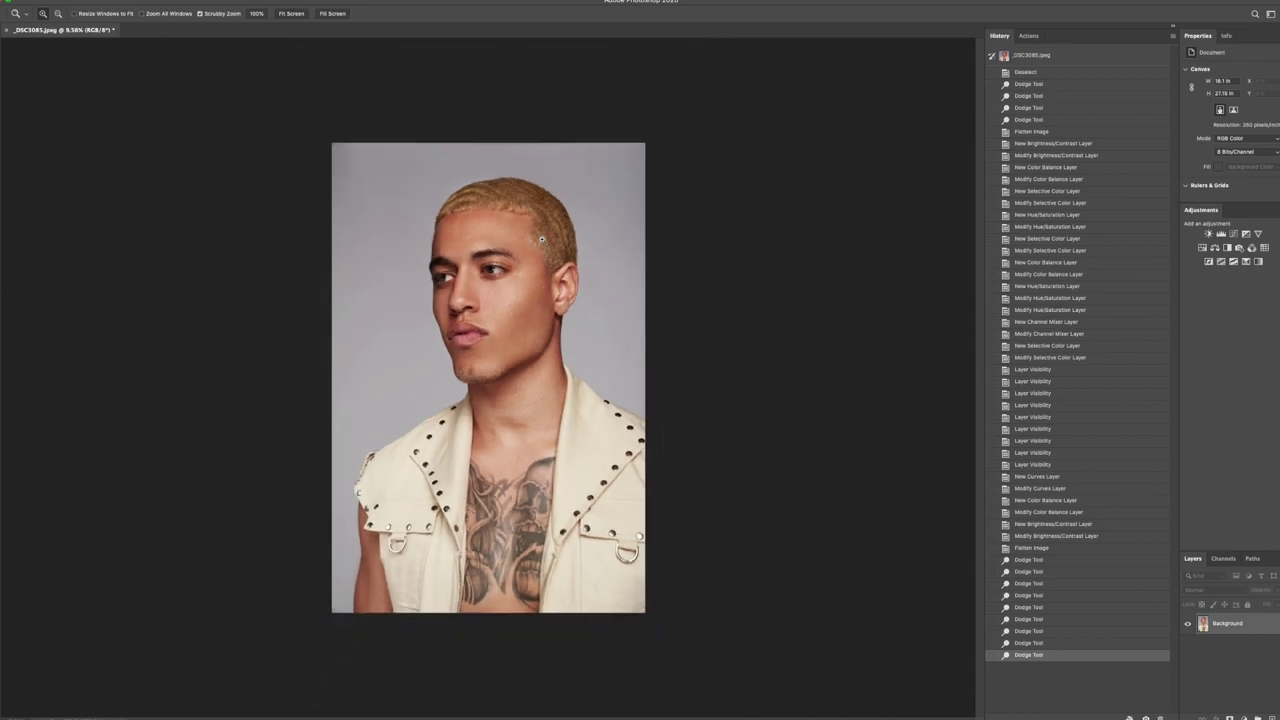
left_click(1070, 57)
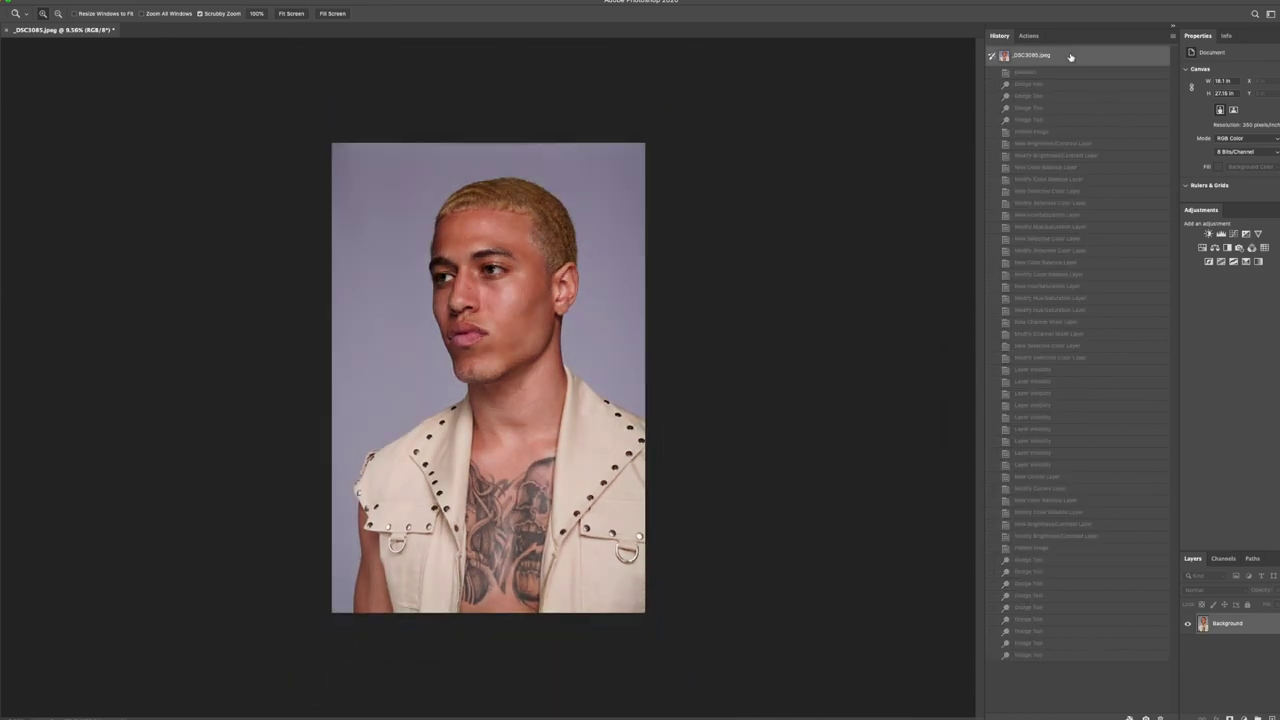
left_click(1040, 657)
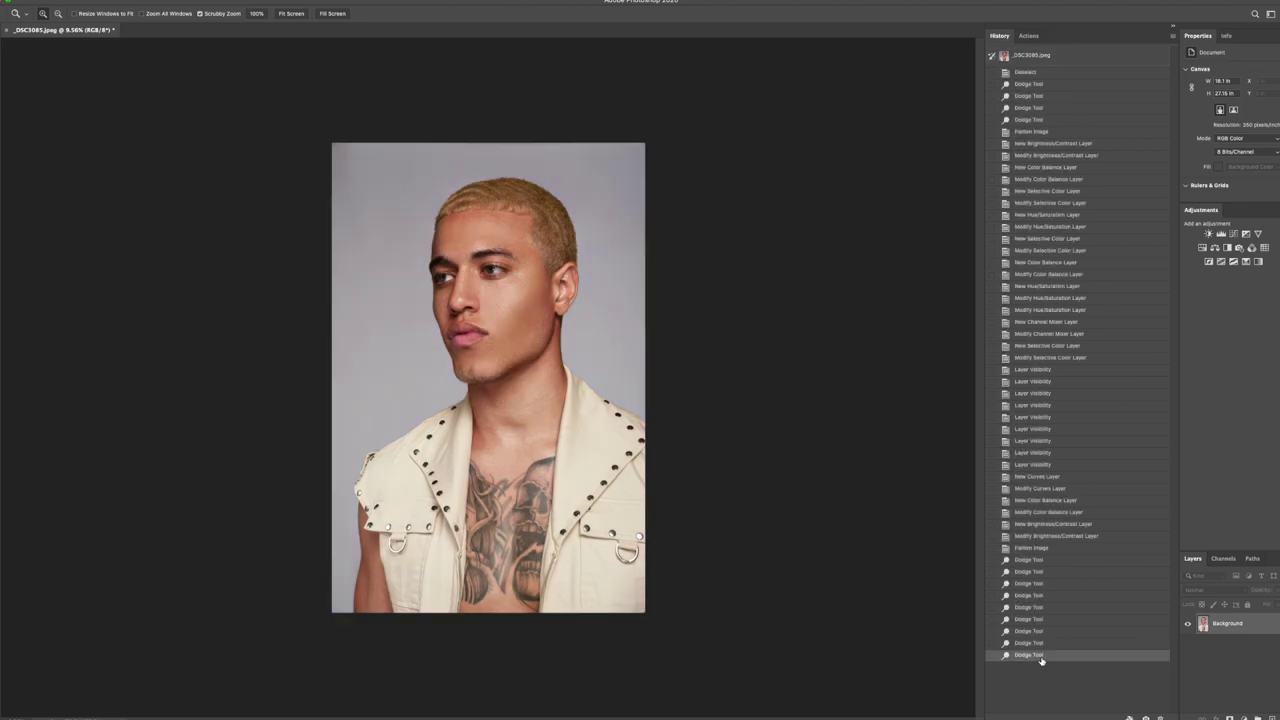
left_click(525, 293)
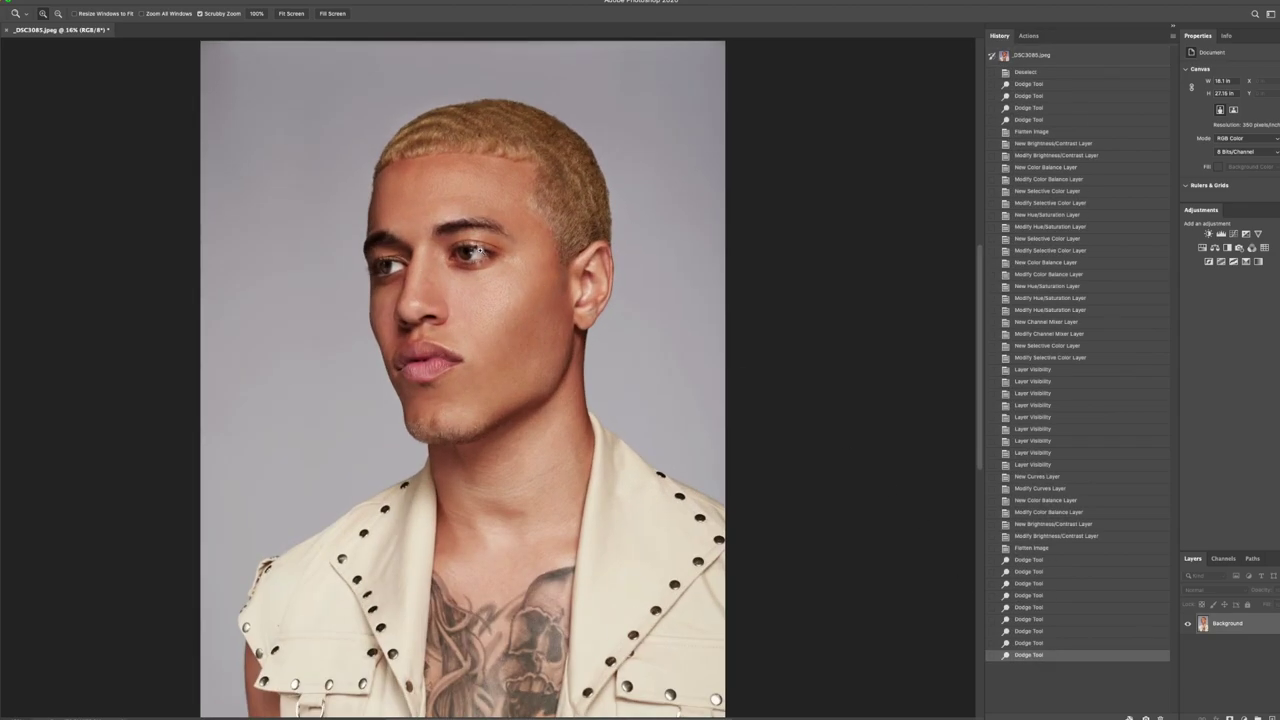
left_click(521, 251)
key("ctrl+0")
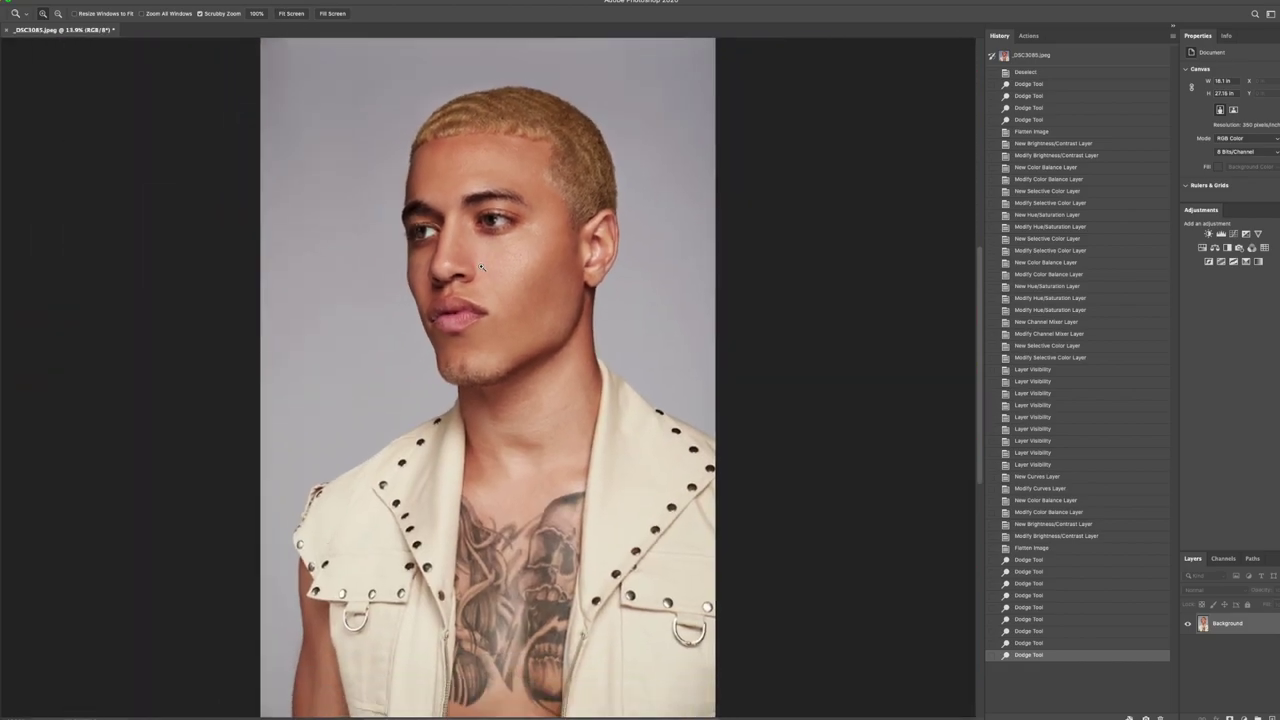
scroll(481, 266, "up", 1)
Apply Add Noise at about 3.96%, Uniform and Monochromatic, to the whole portrait.
left_click(225, 0)
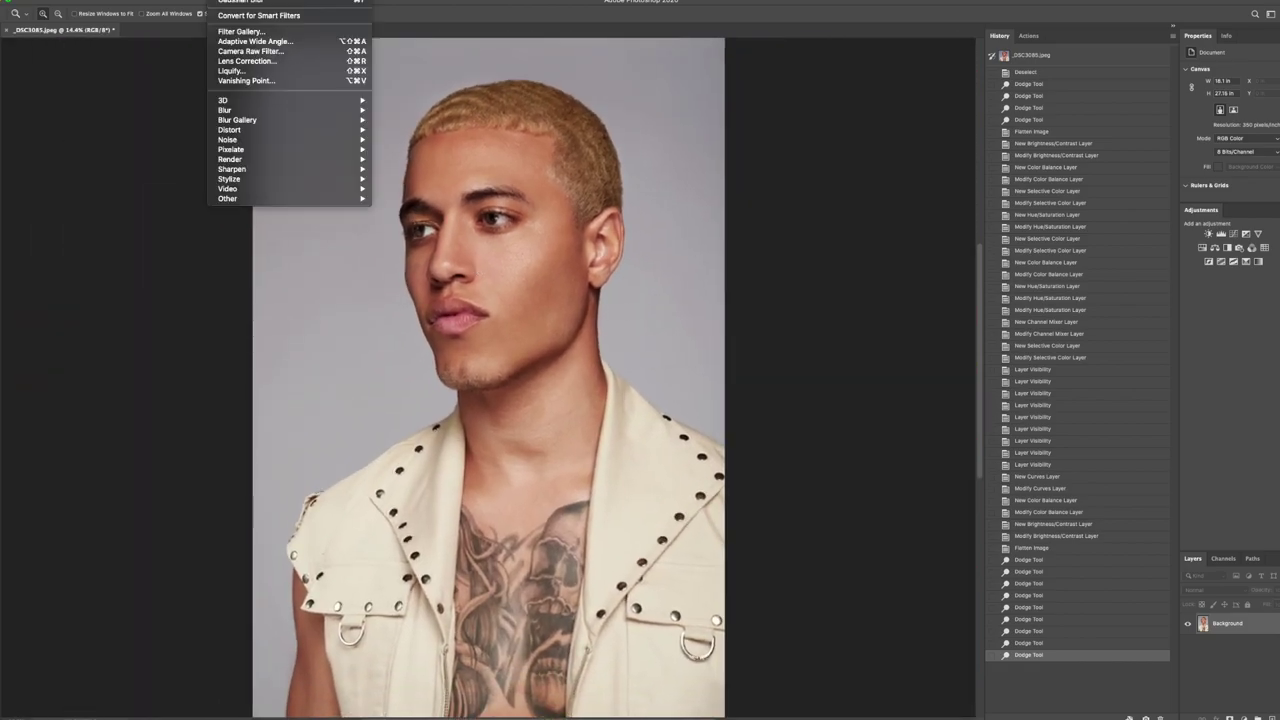
mouse_move(273, 143)
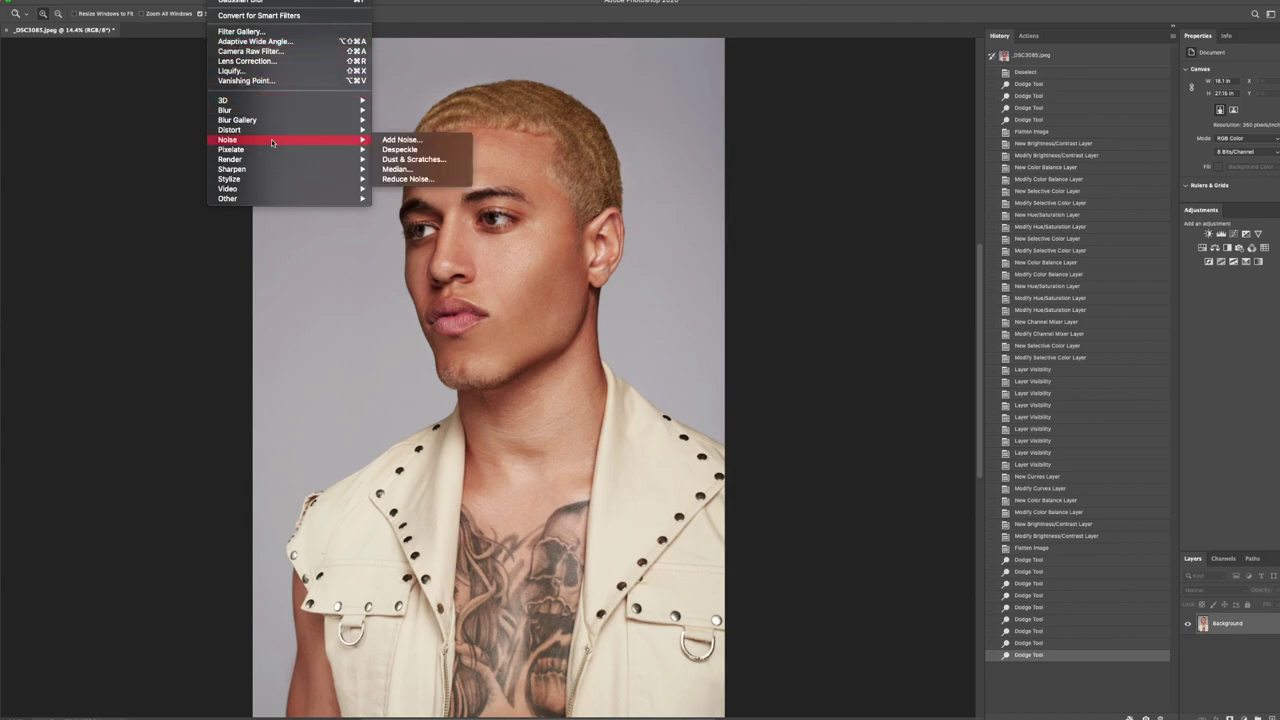
left_click(401, 146)
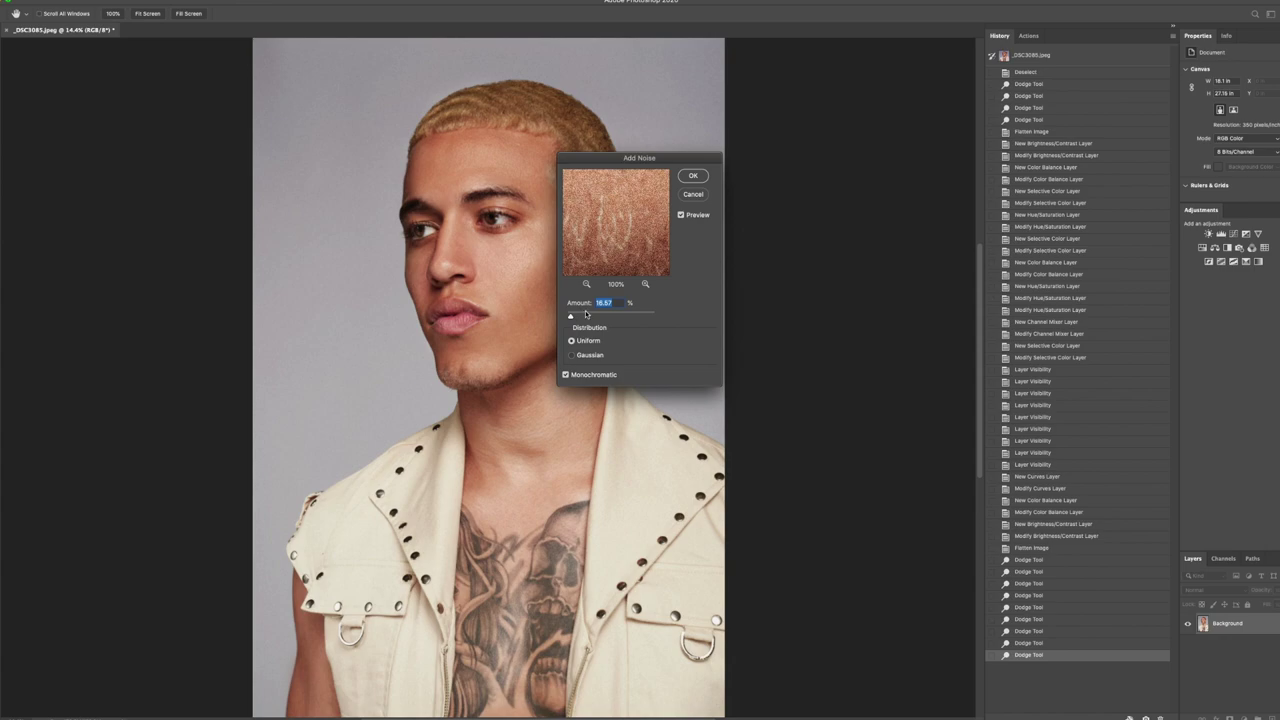
left_click_drag(572, 317, 570, 318)
left_click_drag(569, 318, 568, 318)
scroll(614, 302, "down", 4)
scroll(614, 302, "down", 2)
scroll(614, 302, "down", 1)
scroll(614, 302, "down", 3)
left_click(693, 177)
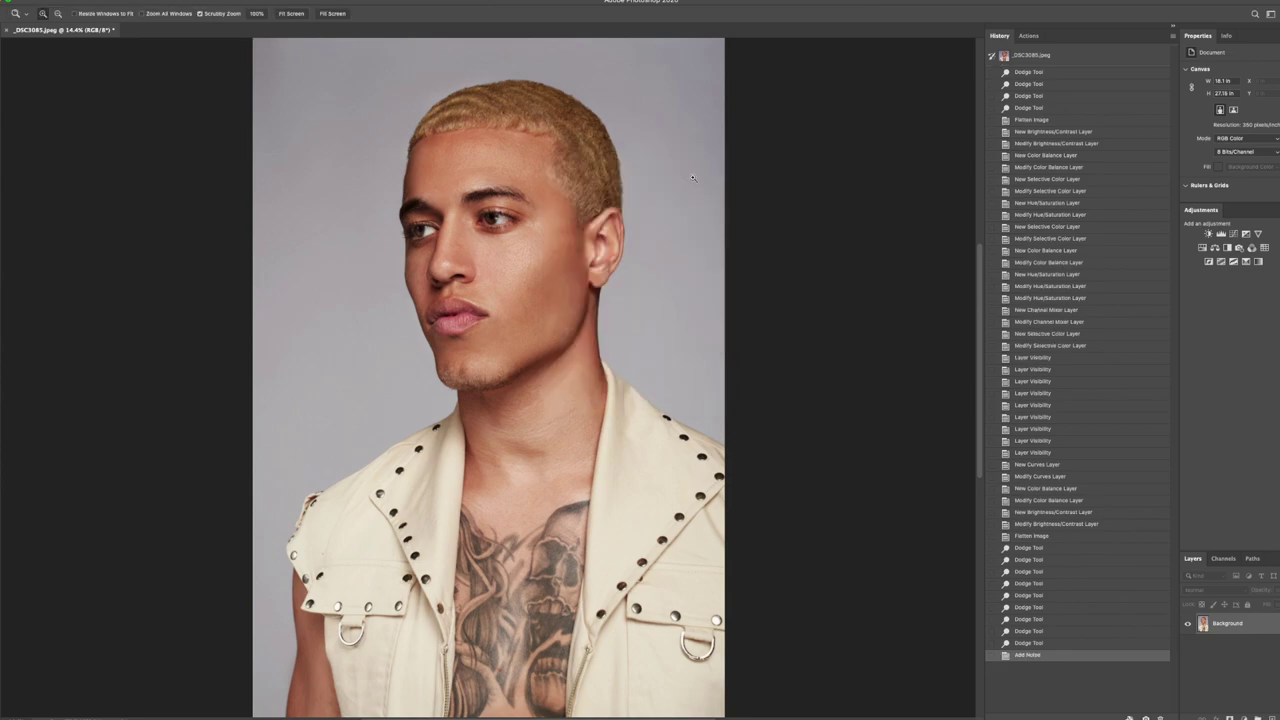
left_click(291, 13)
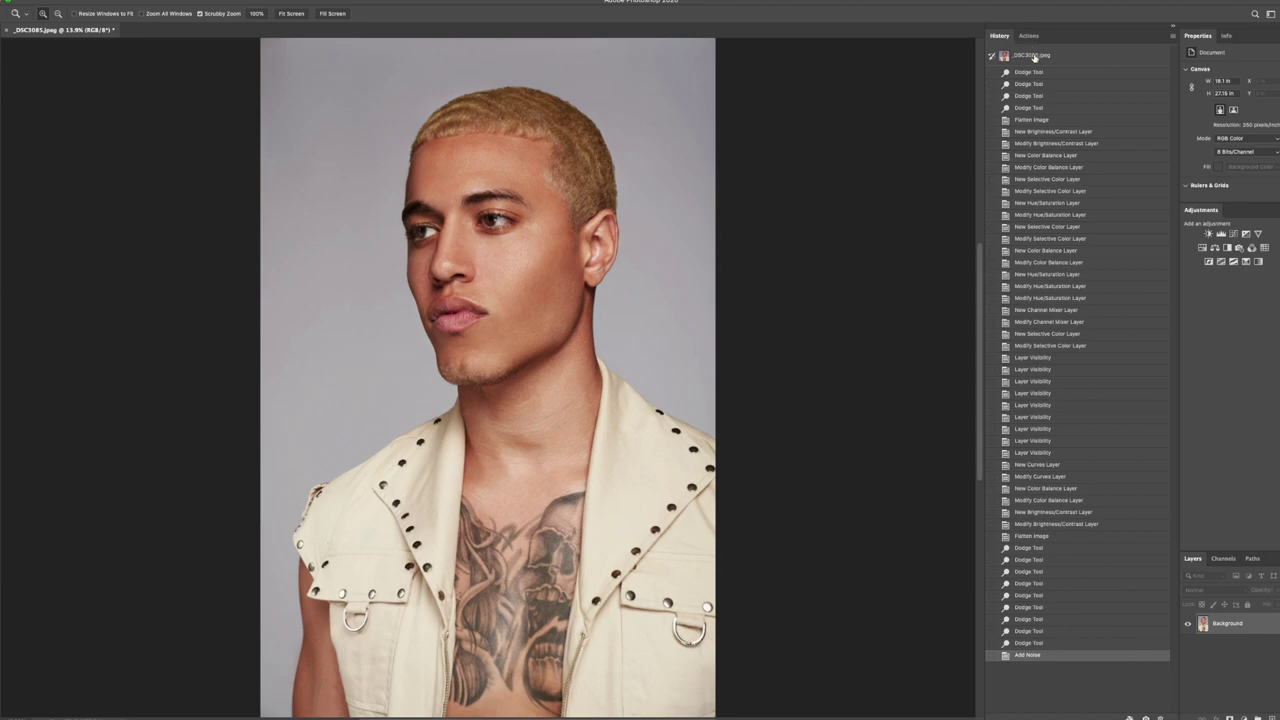
left_click(1034, 57)
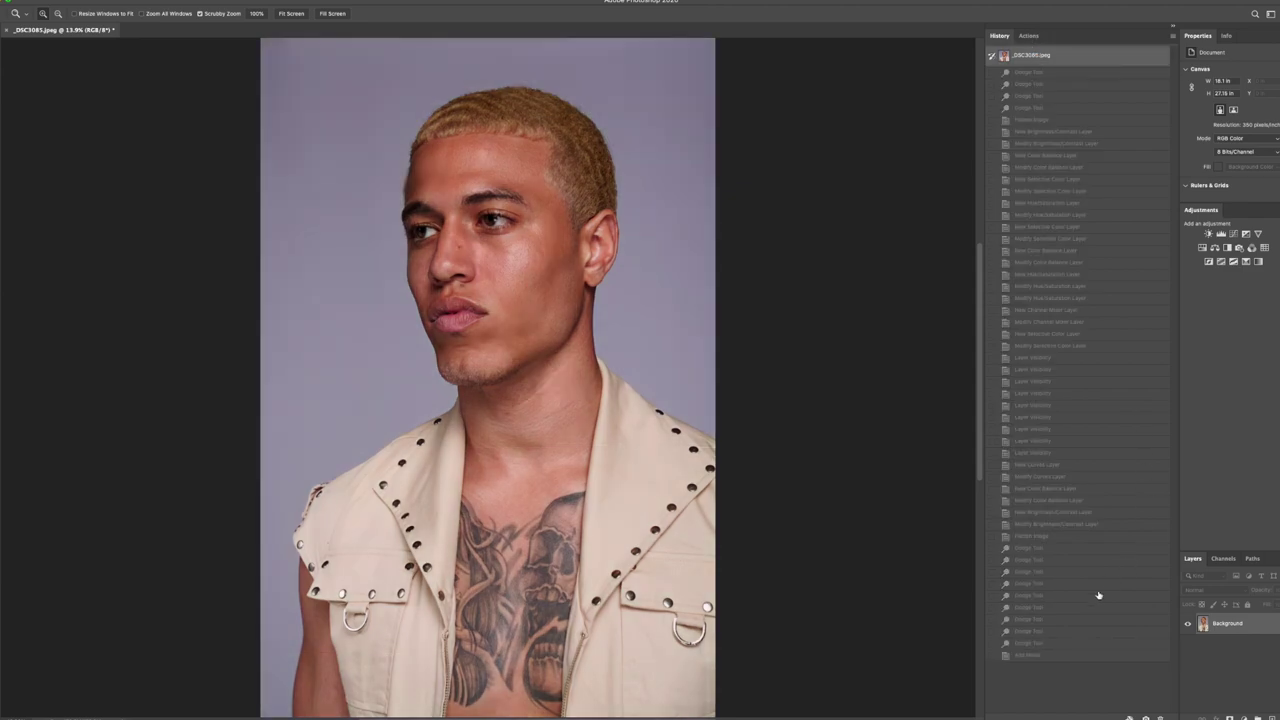
left_click(1030, 655)
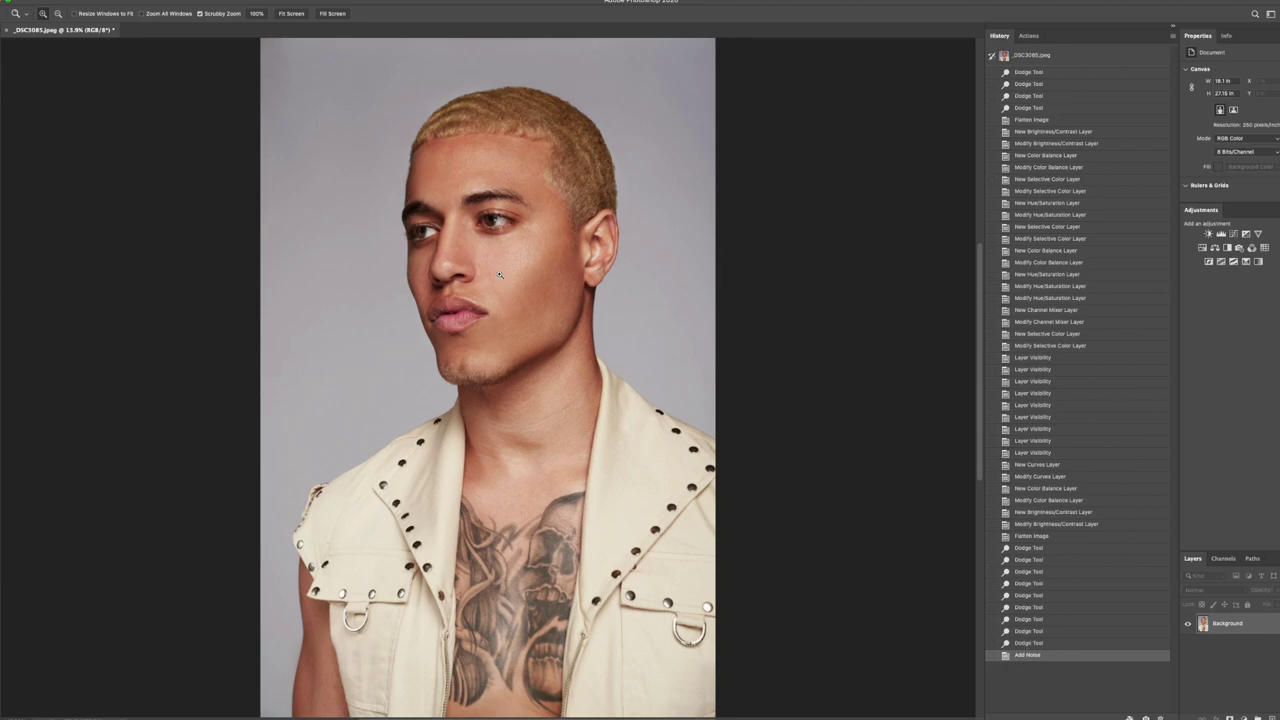
left_click_drag(490, 182, 524, 176)
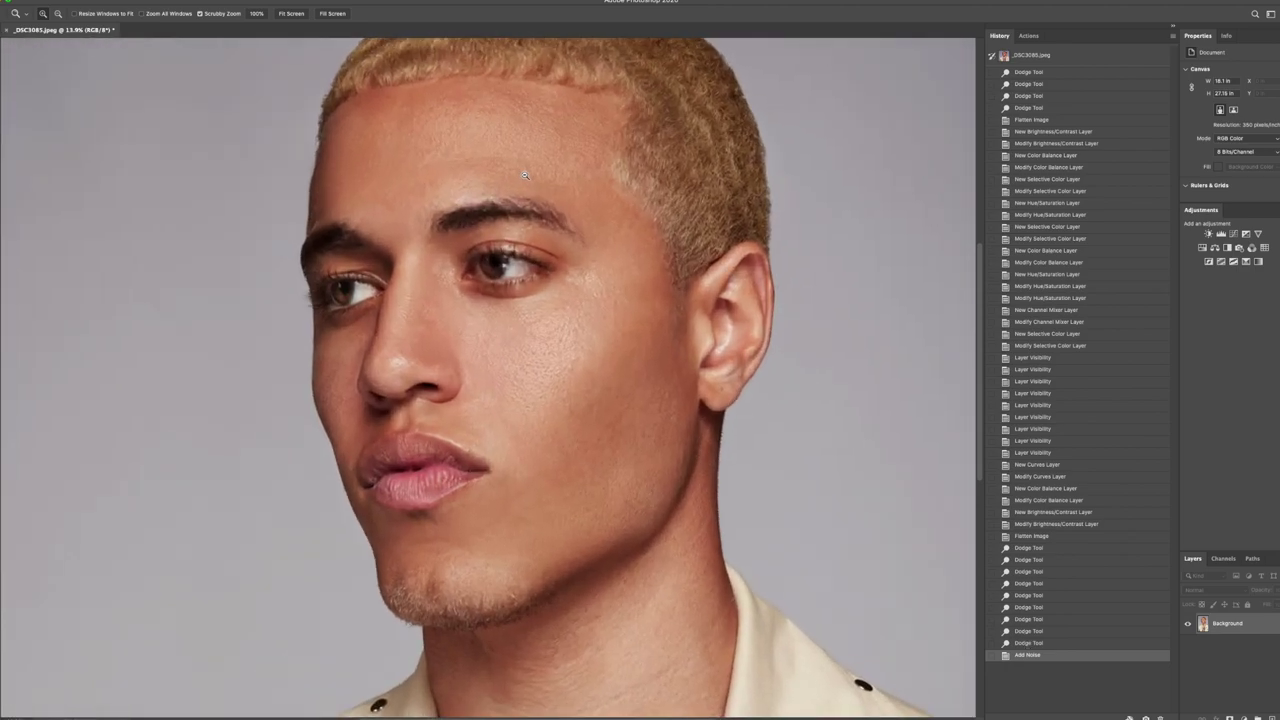
scroll(700, 176, "up", 2)
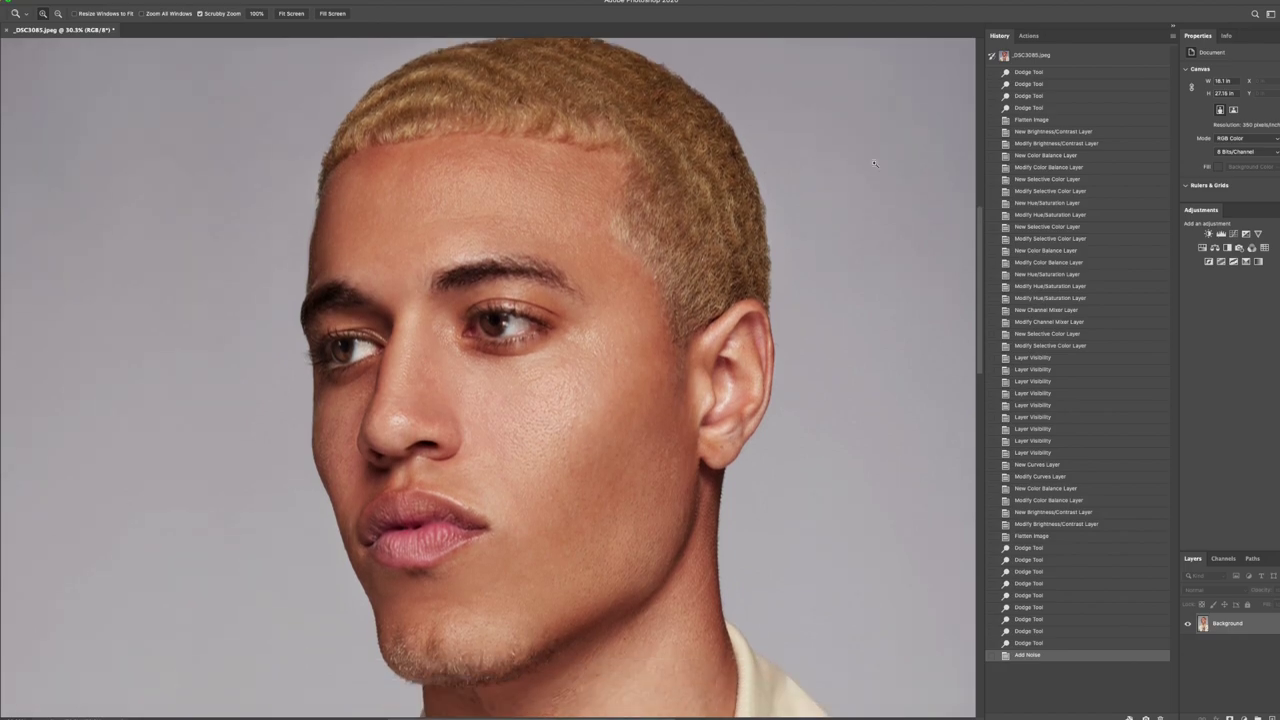
left_click(1078, 60)
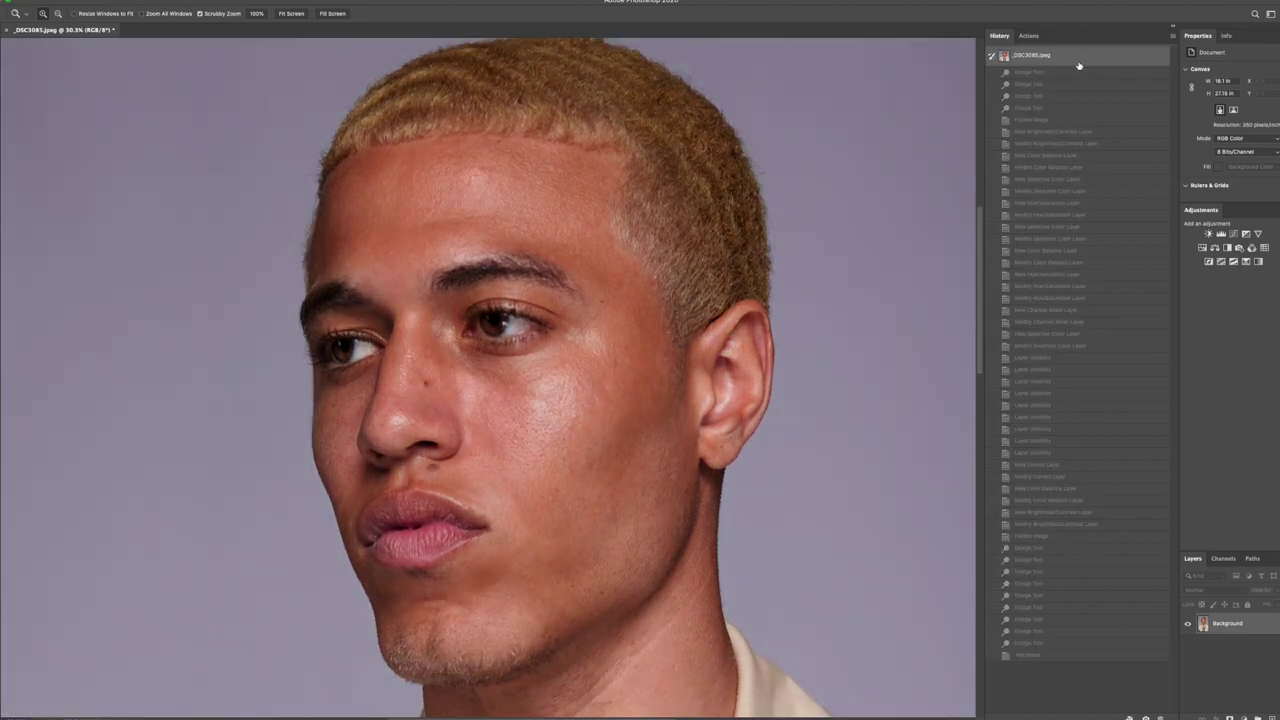
left_click(1037, 656)
left_click_drag(680, 384, 437, 307)
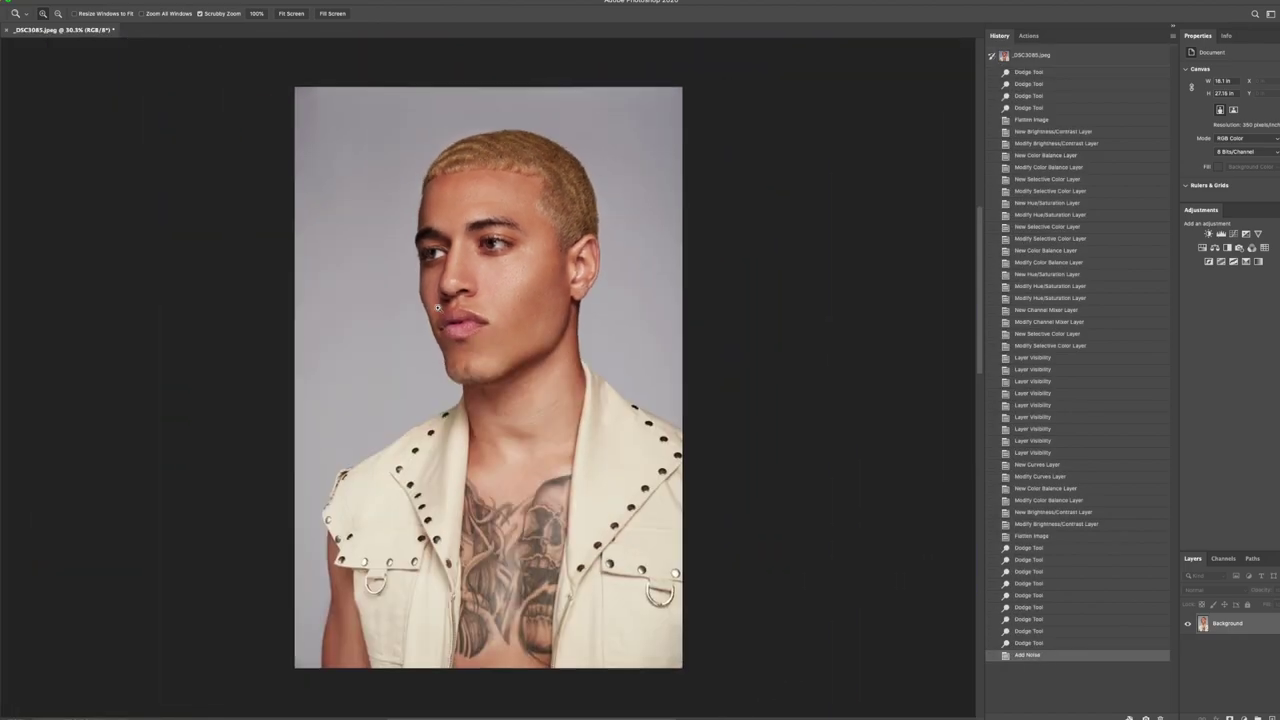
left_click(288, 15)
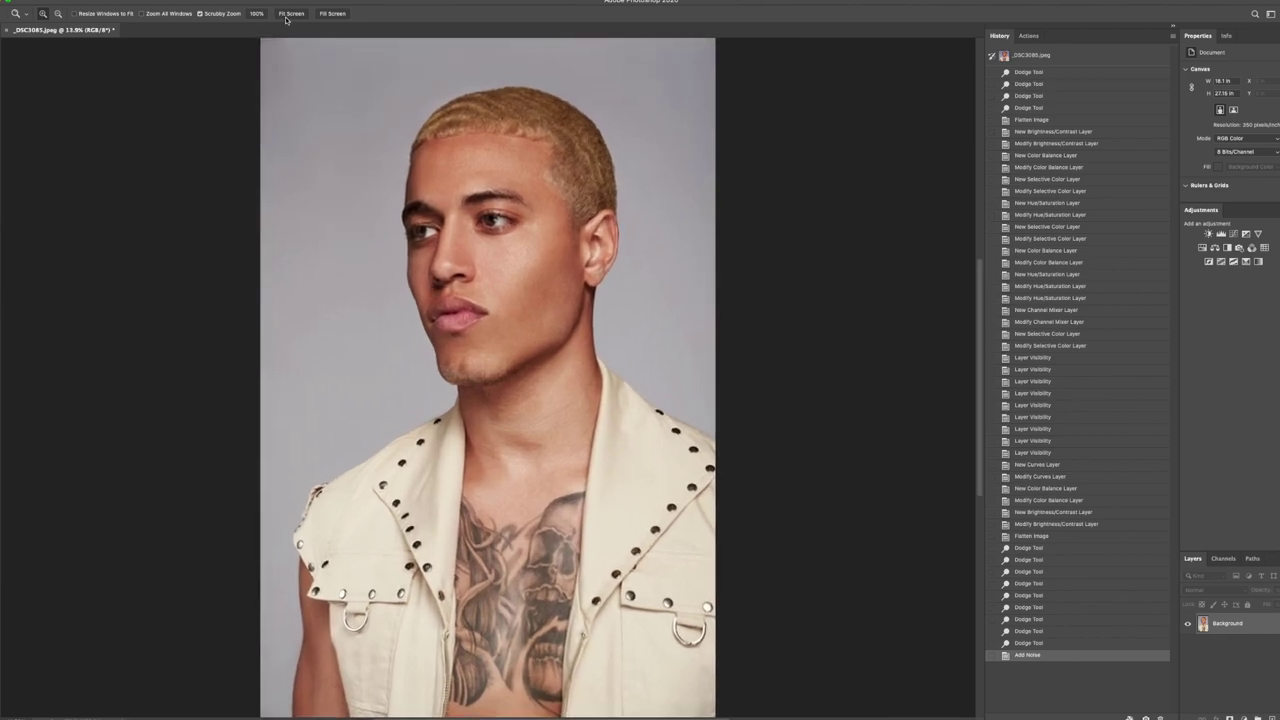